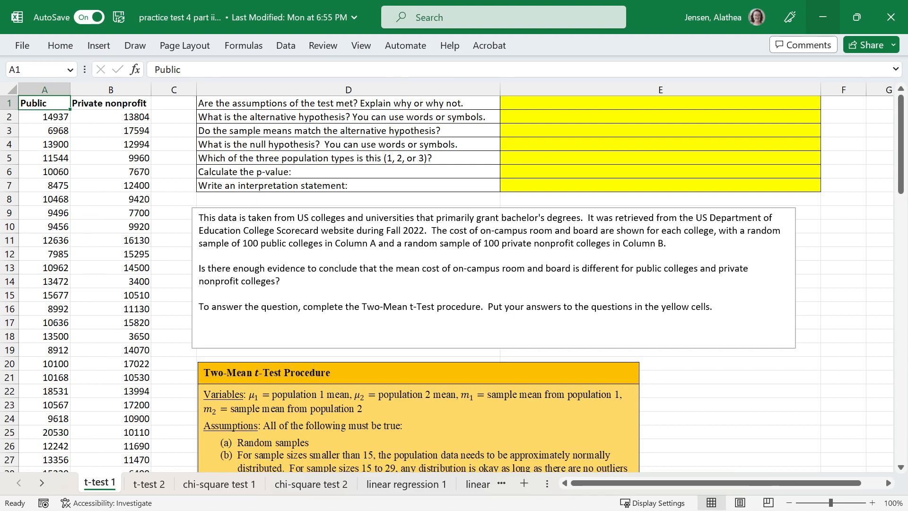
Review the room-and-board problem text, the Two-Mean t-Test Procedure and the yellow answer cells on the t-test 1 sheet
{"action": "left_click", "coordinate": [264, 208]}
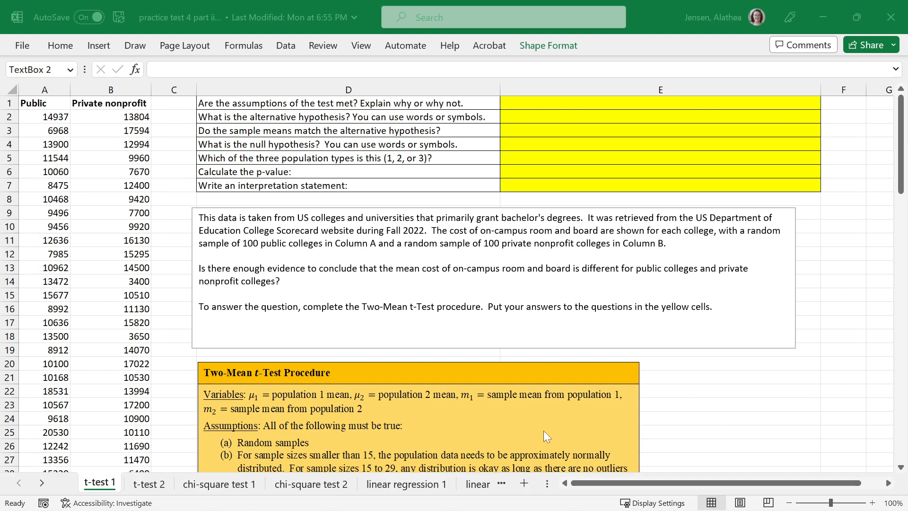
{"action": "left_click", "coordinate": [525, 388]}
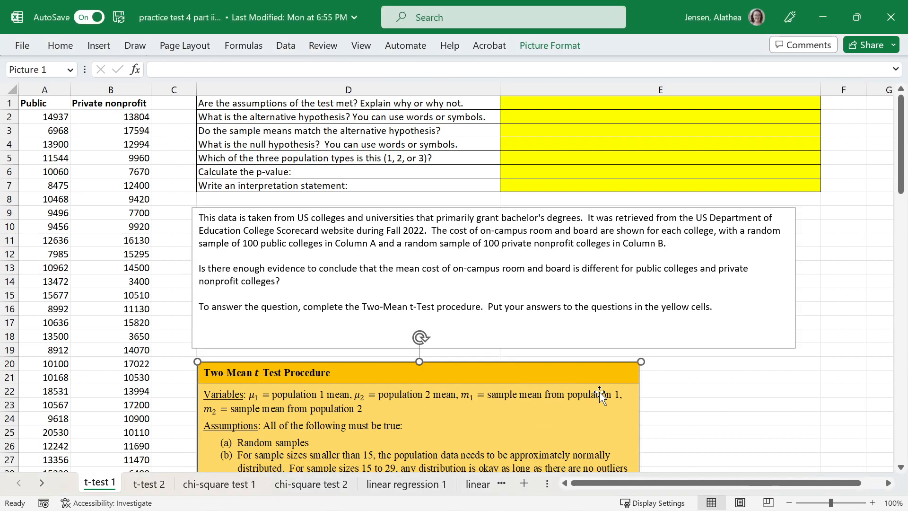
{"action": "scroll", "coordinate": [600, 395], "scroll_direction": "down", "scroll_amount": 11}
{"action": "scroll", "coordinate": [602, 396], "scroll_direction": "up", "scroll_amount": 11}
{"action": "left_click", "coordinate": [527, 185]}
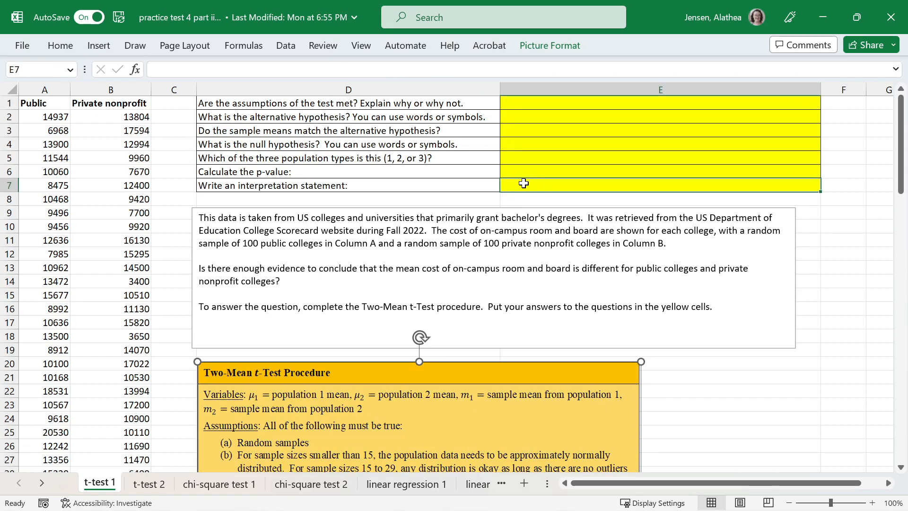
{"action": "left_click_drag", "start_coordinate": [528, 185], "coordinate": [423, 109]}
{"action": "left_click_drag", "start_coordinate": [527, 101], "coordinate": [534, 186]}
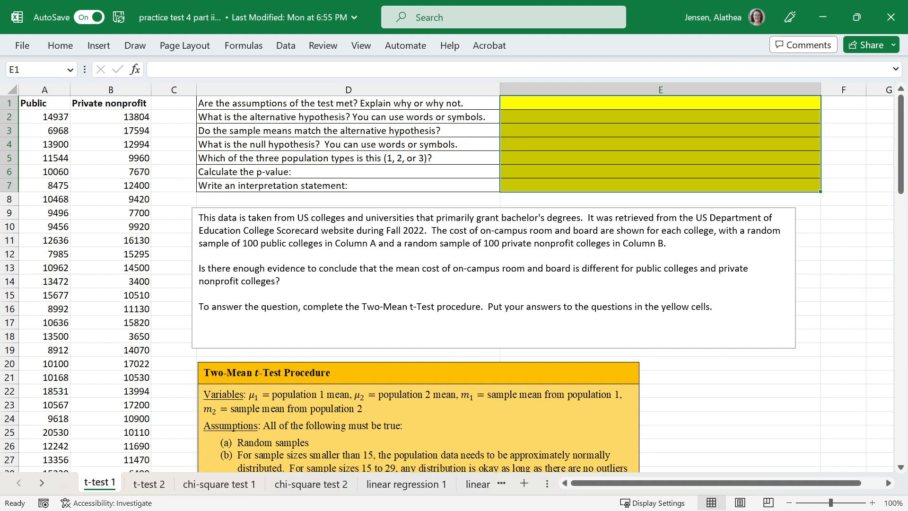
{"action": "left_click_drag", "start_coordinate": [534, 101], "coordinate": [440, 106]}
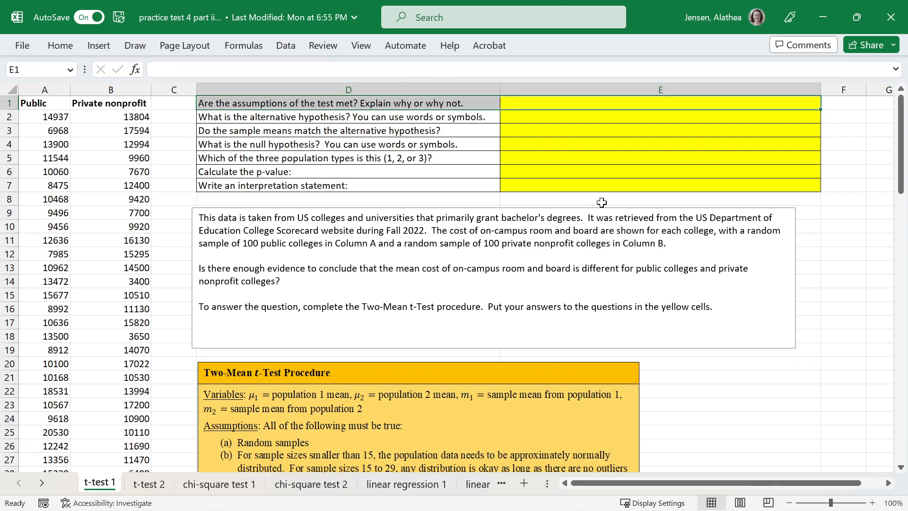
Check the random-sample assumption against the problem text and answer the assumptions question in E1 with "Yes, we have random samples."
{"action": "scroll", "coordinate": [355, 206], "scroll_direction": "down", "scroll_amount": 5}
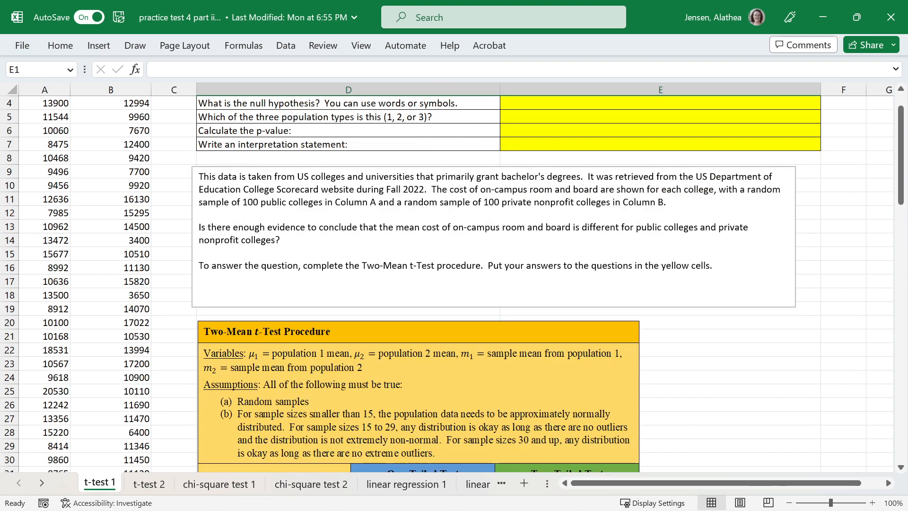
{"action": "left_click", "coordinate": [260, 226]}
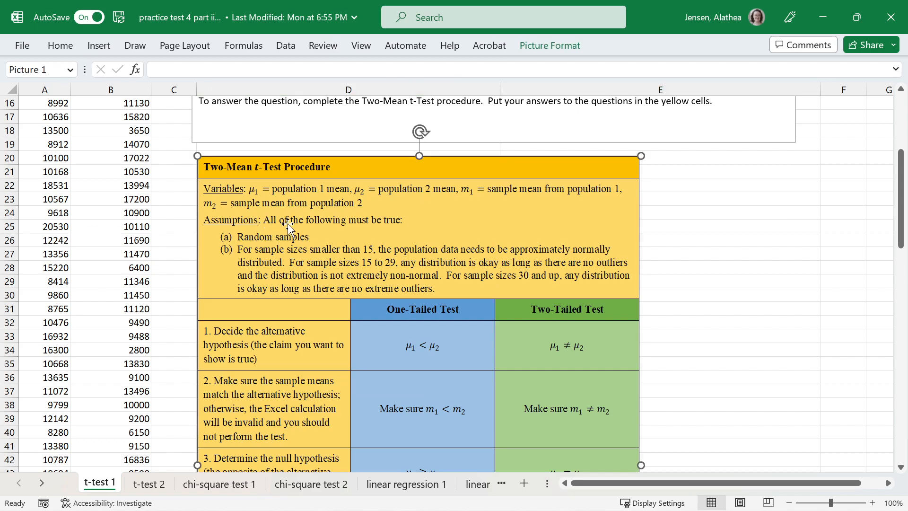
{"action": "left_click_drag", "start_coordinate": [326, 227], "coordinate": [330, 237]}
{"action": "left_click", "coordinate": [493, 141]}
{"action": "scroll", "coordinate": [493, 142], "scroll_direction": "up", "scroll_amount": 4}
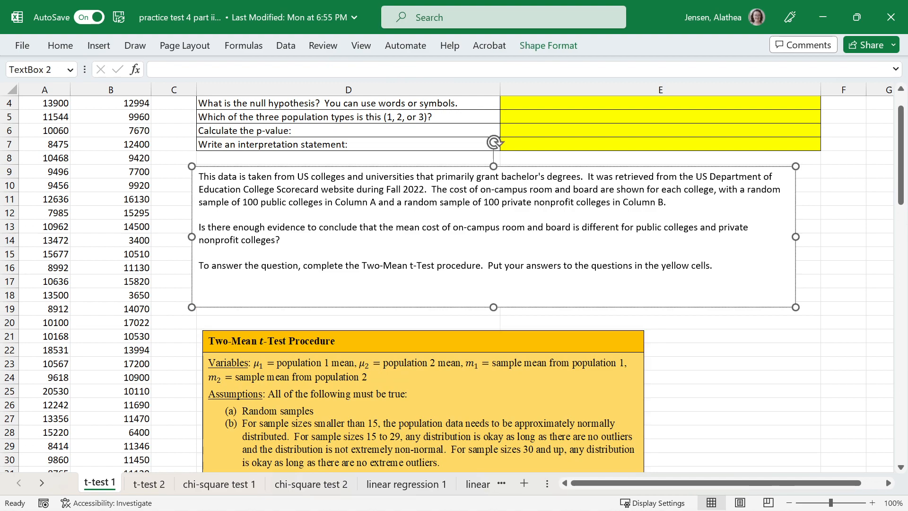
{"action": "left_click_drag", "start_coordinate": [747, 189], "coordinate": [471, 202]}
{"action": "scroll", "coordinate": [494, 142], "scroll_direction": "up", "scroll_amount": 1}
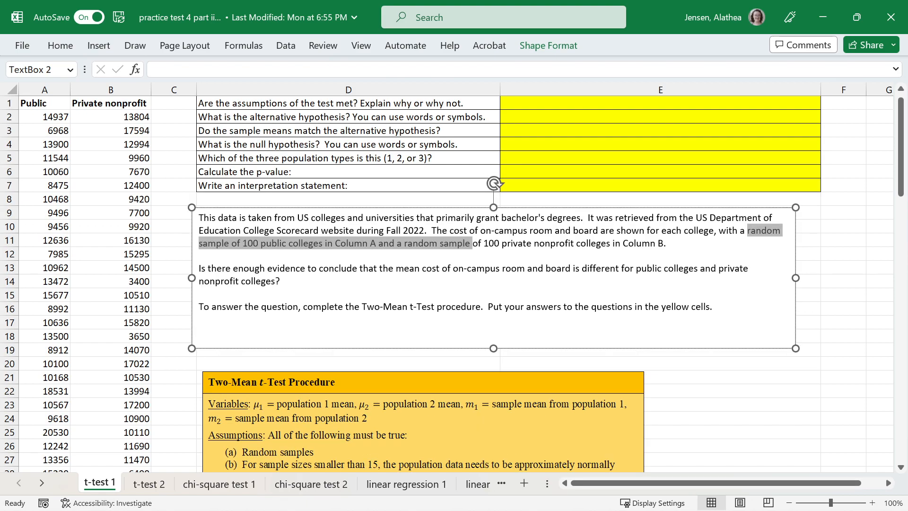
{"action": "left_click", "coordinate": [619, 103]}
{"action": "type", "text": "Yes, we have random samples."}
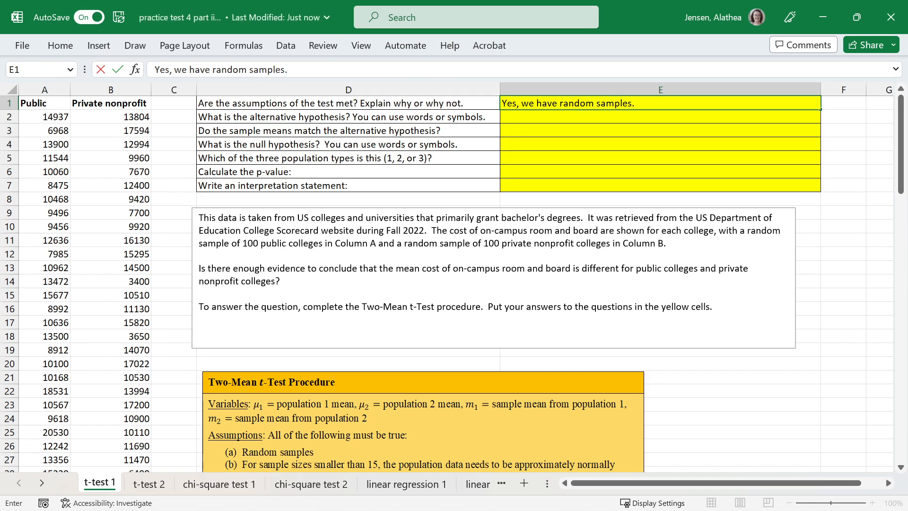
{"action": "key", "text": "Return"}
Check the sample-size assumption and insert a box and whisker chart of the Public and Private nonprofit columns
{"action": "left_click", "coordinate": [622, 149]}
{"action": "scroll", "coordinate": [622, 149], "scroll_direction": "down", "scroll_amount": 6}
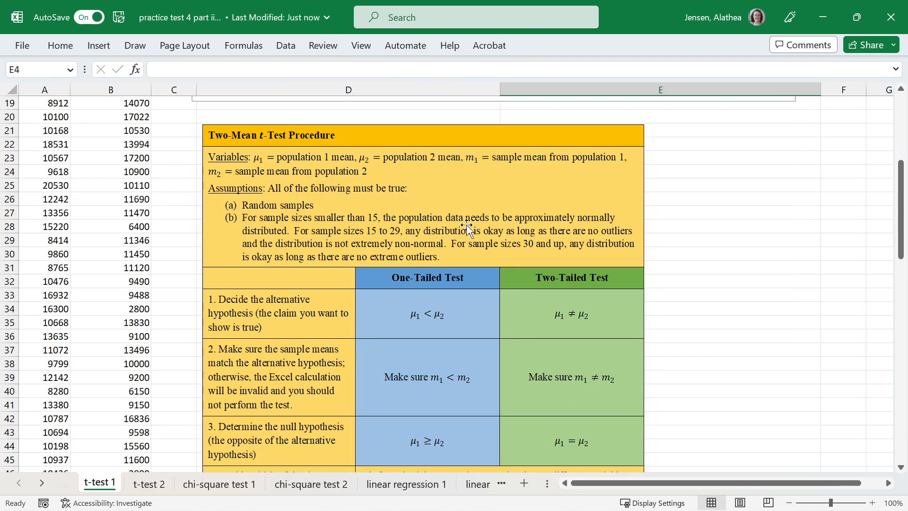
{"action": "left_click", "coordinate": [469, 220]}
{"action": "left_click_drag", "start_coordinate": [468, 220], "coordinate": [468, 221]}
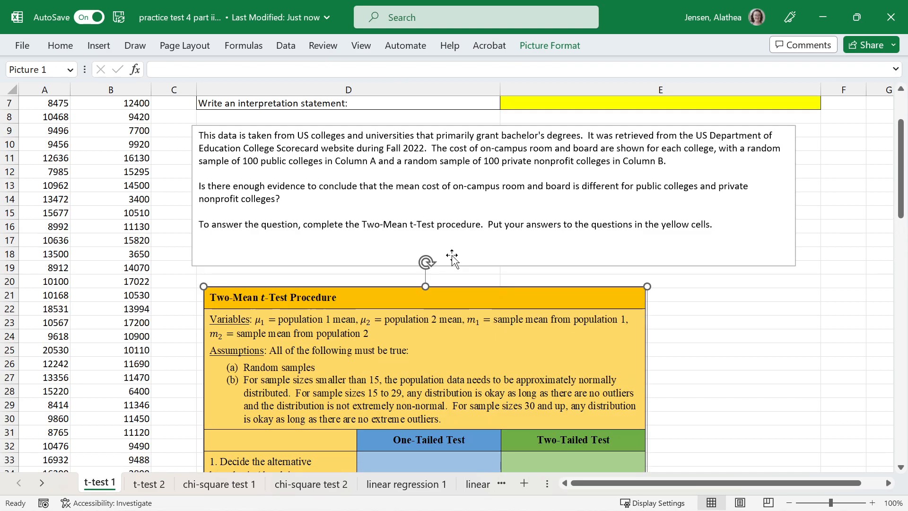
{"action": "scroll", "coordinate": [450, 257], "scroll_direction": "up", "scroll_amount": 6}
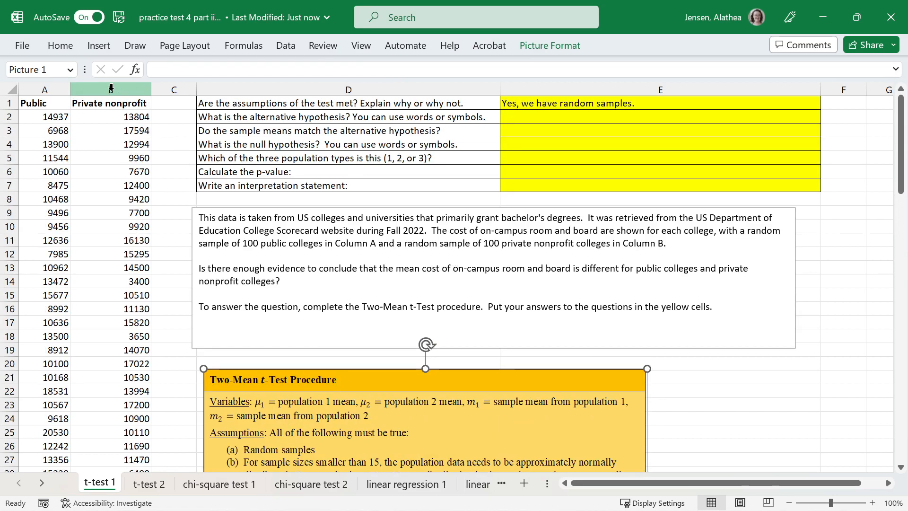
{"action": "left_click_drag", "start_coordinate": [46, 89], "coordinate": [106, 93]}
{"action": "left_click", "coordinate": [112, 46]}
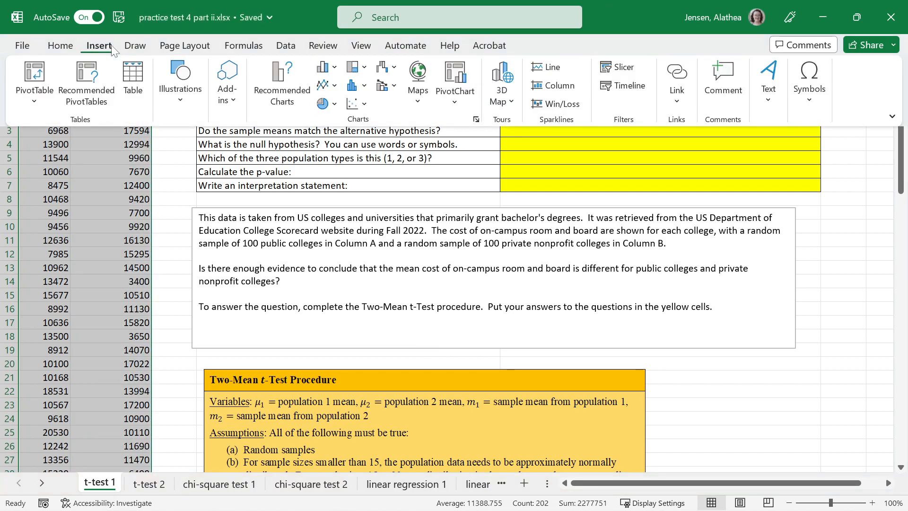
{"action": "left_click", "coordinate": [362, 84]}
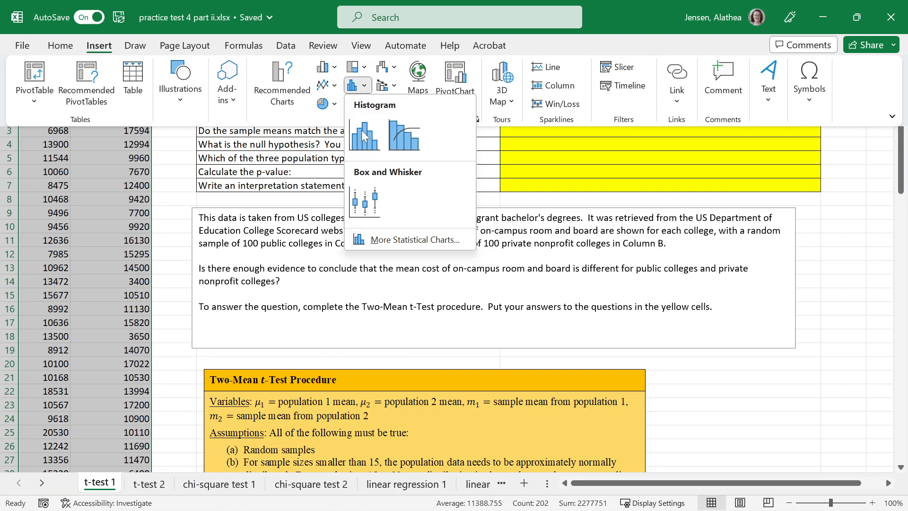
{"action": "left_click", "coordinate": [364, 201]}
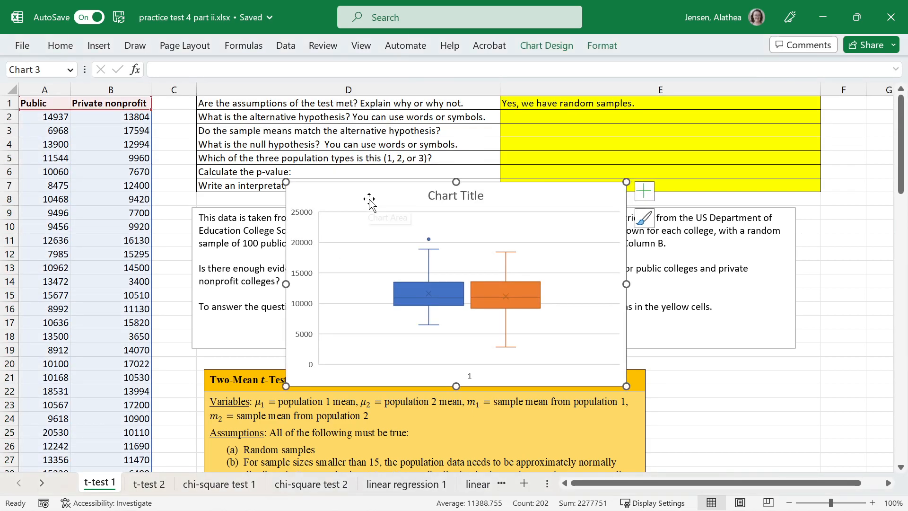
Move the box and whisker chart to the empty area starting at column F and make it narrower and taller
{"action": "left_click_drag", "start_coordinate": [534, 197], "coordinate": [725, 235]}
{"action": "left_click_drag", "start_coordinate": [524, 240], "coordinate": [881, 134]}
{"action": "left_click_drag", "start_coordinate": [830, 480], "coordinate": [873, 483]}
{"action": "left_click", "coordinate": [888, 484]}
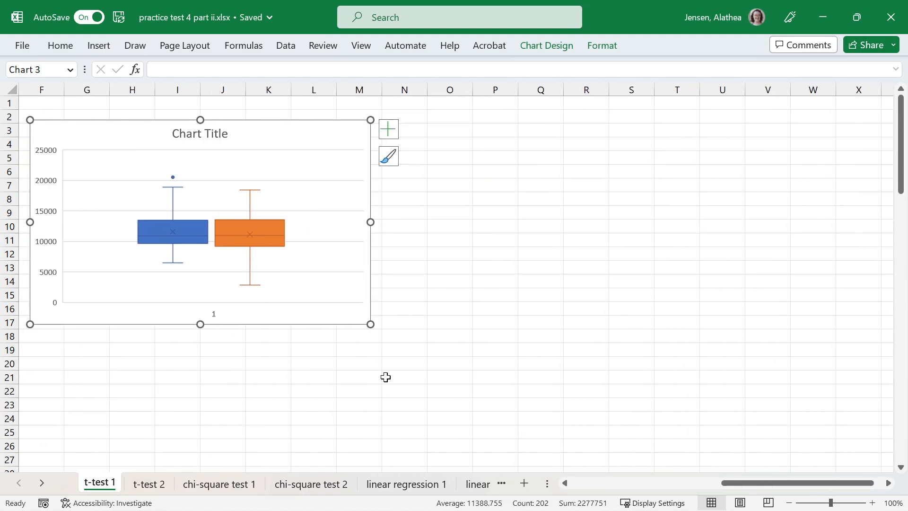
{"action": "left_click_drag", "start_coordinate": [370, 324], "coordinate": [300, 389]}
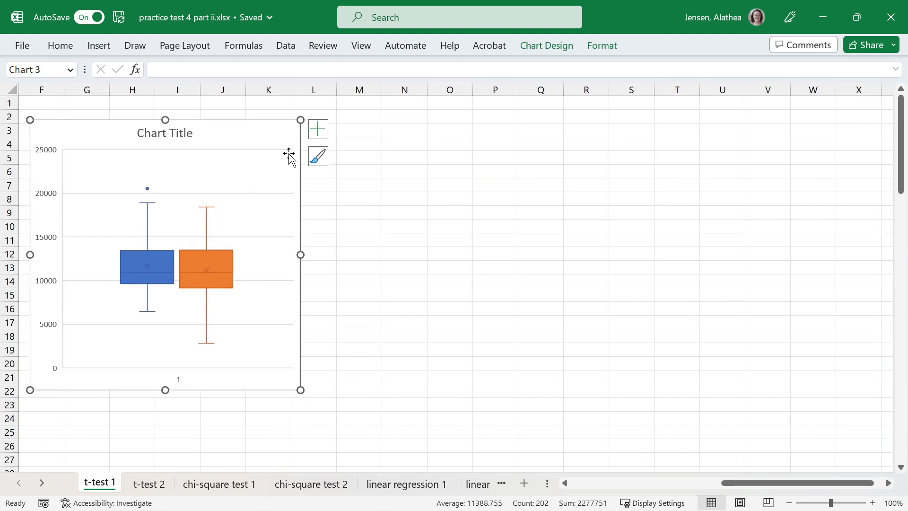
Add a legend to the box and whisker chart and inspect the Public outlier
{"action": "left_click", "coordinate": [317, 129]}
{"action": "left_click", "coordinate": [348, 225]}
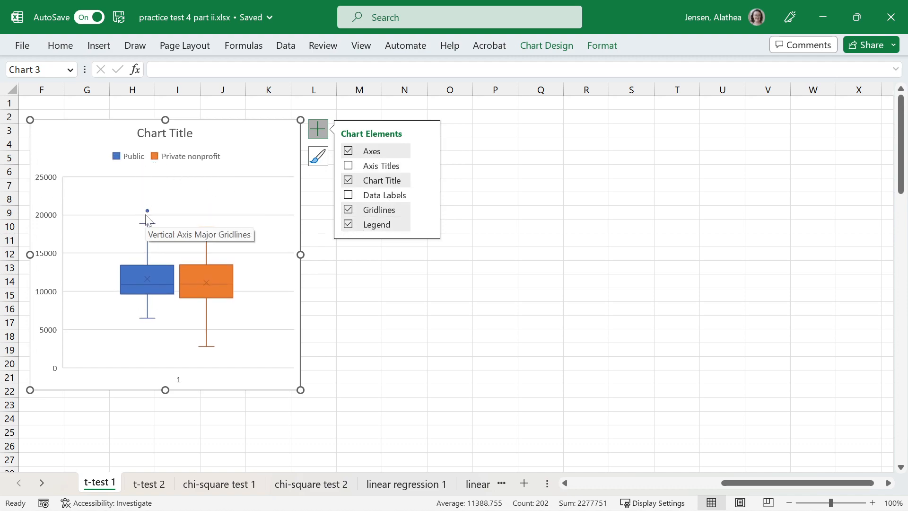
{"action": "mouse_move", "coordinate": [149, 215]}
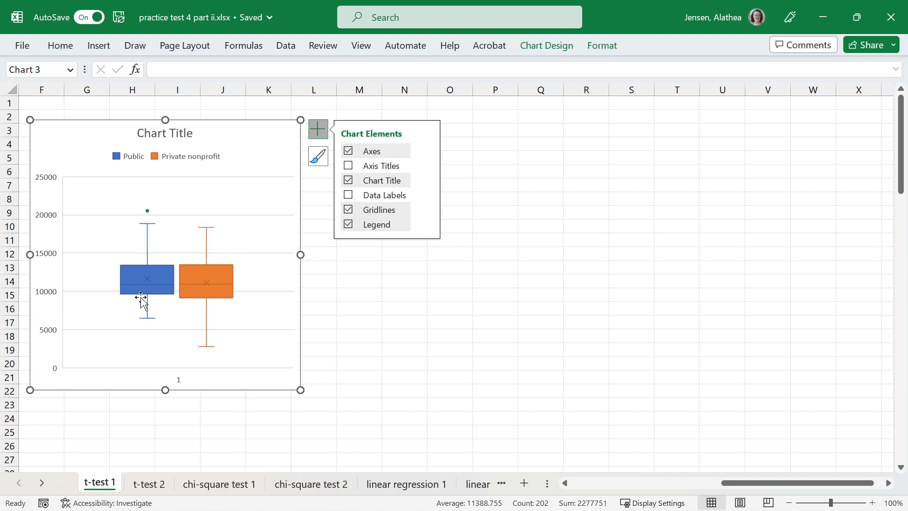
Extend the E1 answer to "Yes, we have random samples and there are no extreme outliers with 30+ sample size." and fit column E's width
{"action": "left_click_drag", "start_coordinate": [790, 487], "coordinate": [582, 487]}
{"action": "double_click", "coordinate": [647, 104]}
{"action": "type", "text": "and there are no e"}
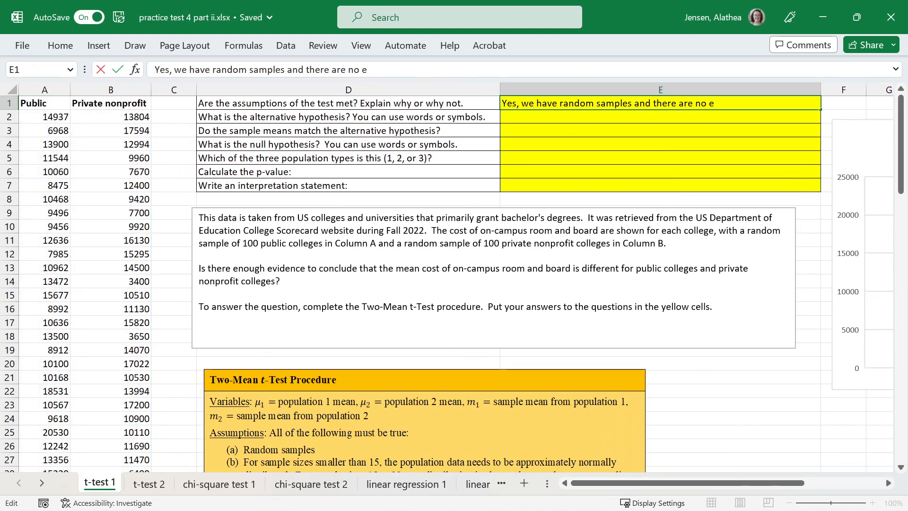
{"action": "type", "text": "xtreme outliers with 30+ sample size."}
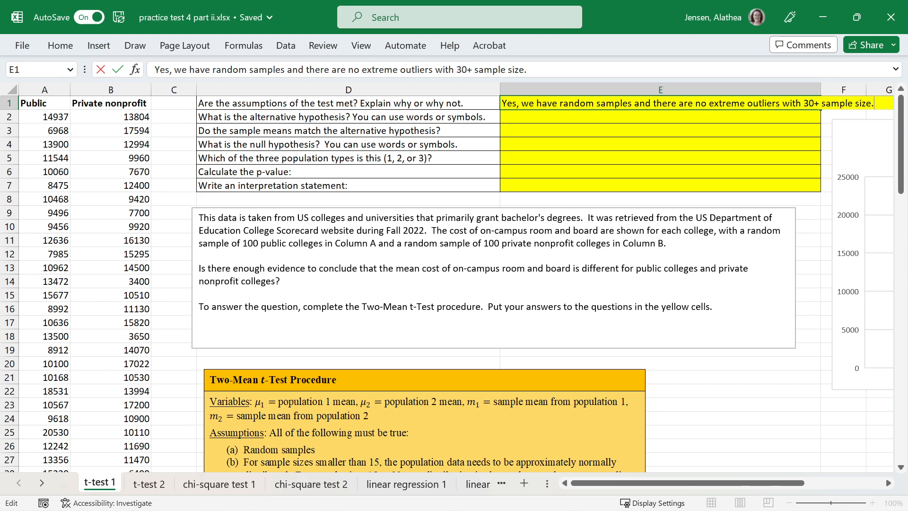
{"action": "key", "text": "Return"}
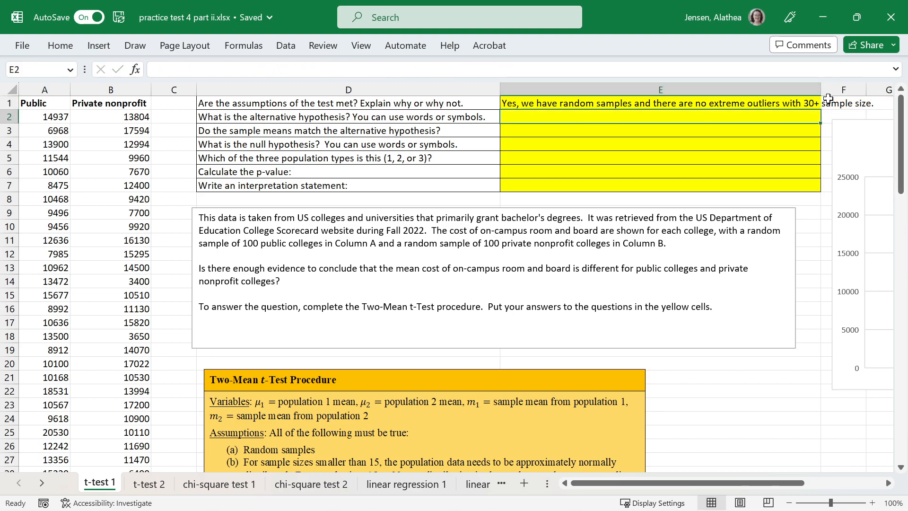
{"action": "double_click", "coordinate": [821, 90]}
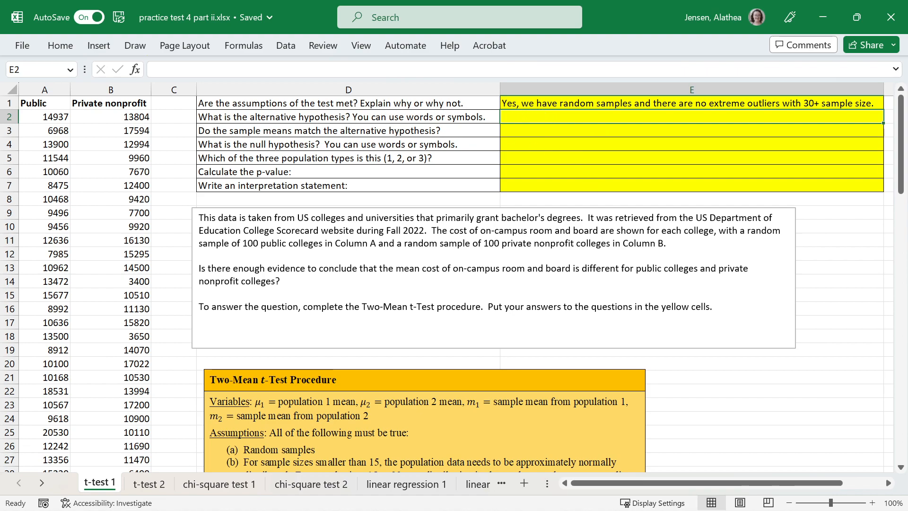
Copy the claim from "the mean cost of on-campus" to "private nonprofit colleges" from the problem text into E2, keeping the cell's yellow fill
{"action": "left_click", "coordinate": [281, 281]}
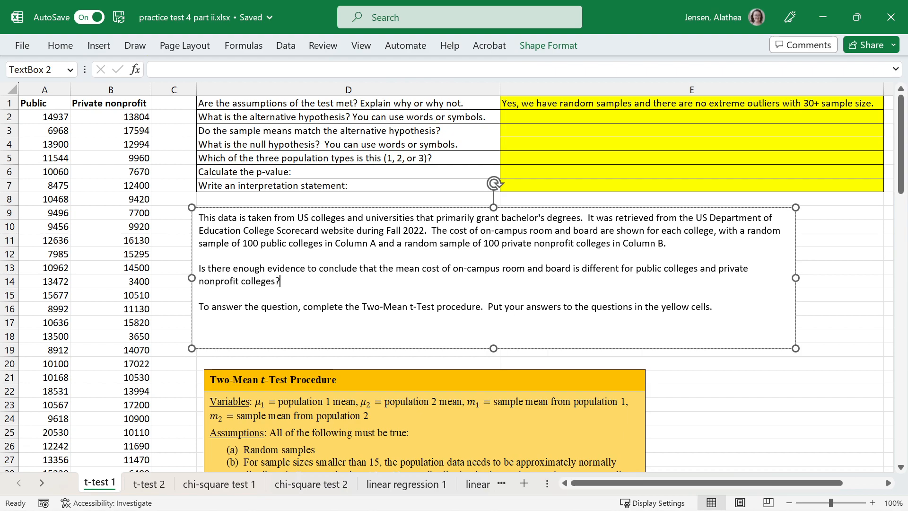
{"action": "left_click_drag", "start_coordinate": [380, 268], "coordinate": [281, 281]}
{"action": "key", "text": "ctrl+c"}
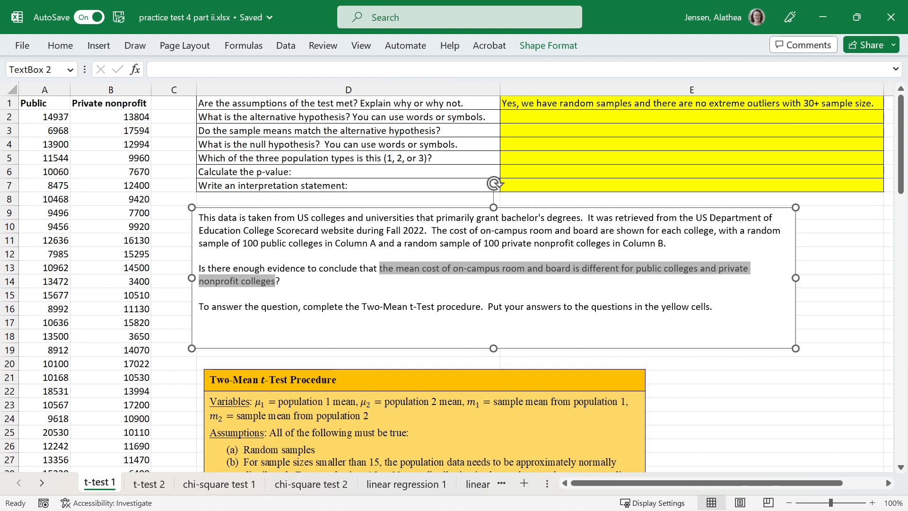
{"action": "left_click", "coordinate": [565, 120]}
{"action": "key", "text": "ctrl+v"}
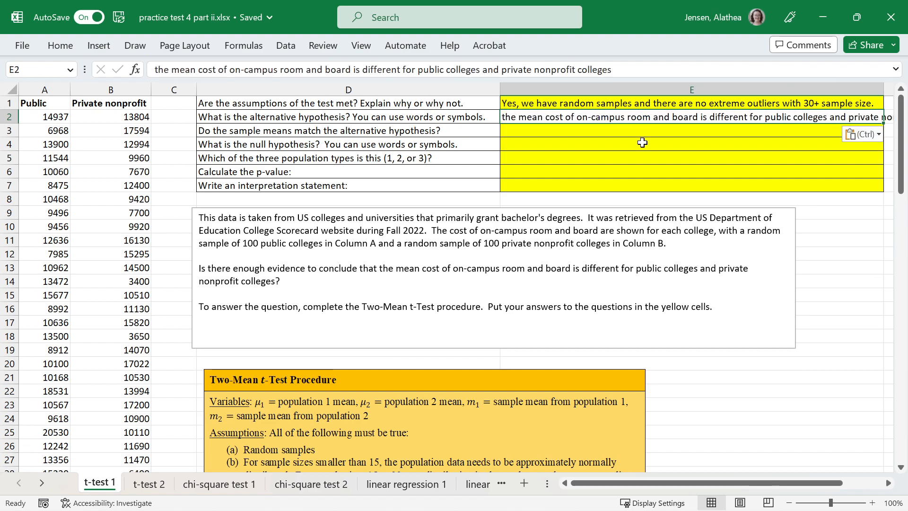
{"action": "left_click", "coordinate": [853, 134]}
{"action": "left_click", "coordinate": [866, 166]}
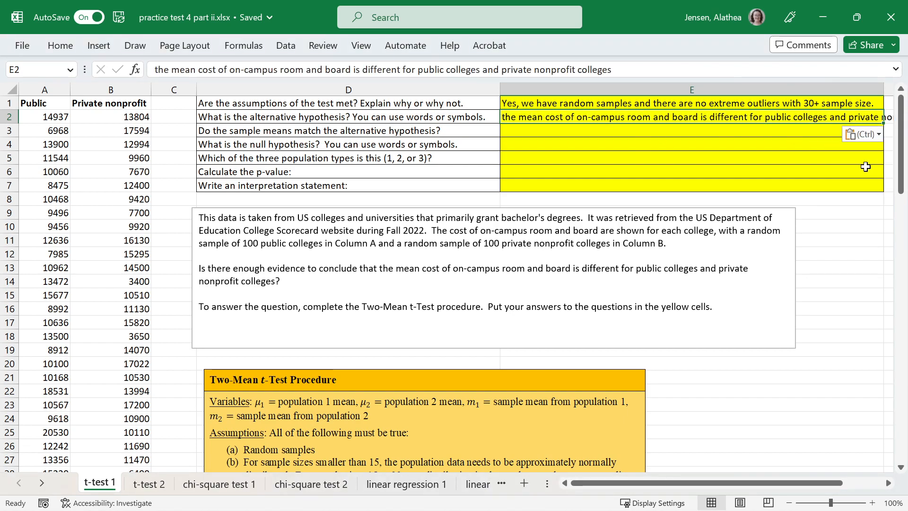
Capitalize the first word of the alternative hypothesis in E2 as "The"
{"action": "double_click", "coordinate": [505, 117]}
{"action": "key", "text": "BackSpace"}
{"action": "type", "text": "T"}
{"action": "key", "text": "Return"}
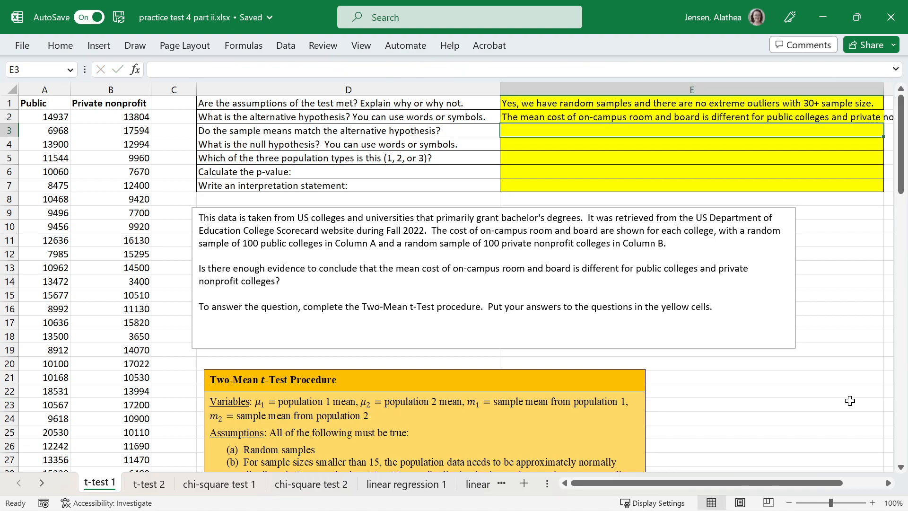
Move the box and whisker chart down beside the problem text box, clear of the alternative hypothesis text in row 2
{"action": "mouse_move", "coordinate": [785, 483]}
{"action": "left_mouse_down"}
{"action": "mouse_move", "coordinate": [809, 483]}
{"action": "mouse_move", "coordinate": [798, 483]}
{"action": "left_mouse_up"}
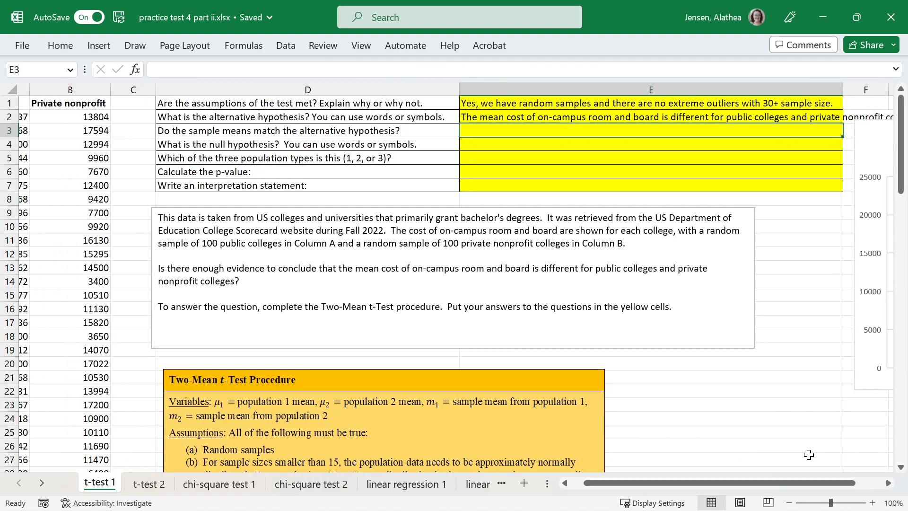
{"action": "left_click_drag", "start_coordinate": [879, 156], "coordinate": [800, 244]}
{"action": "left_click", "coordinate": [678, 119]}
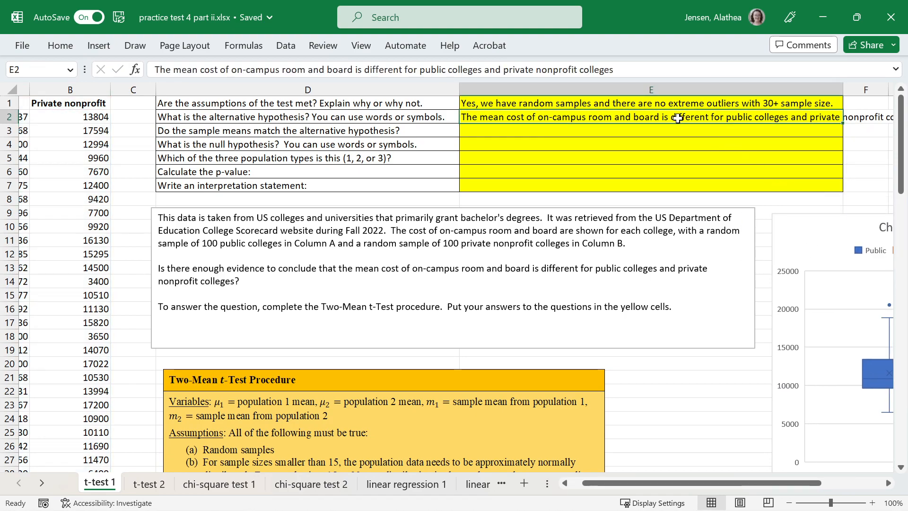
Review the Two-Mean t-Test Procedure's guidance on the two-tailed hypothesis, matching the sample means, and the population types
{"action": "scroll", "coordinate": [554, 202], "scroll_direction": "down", "scroll_amount": 6}
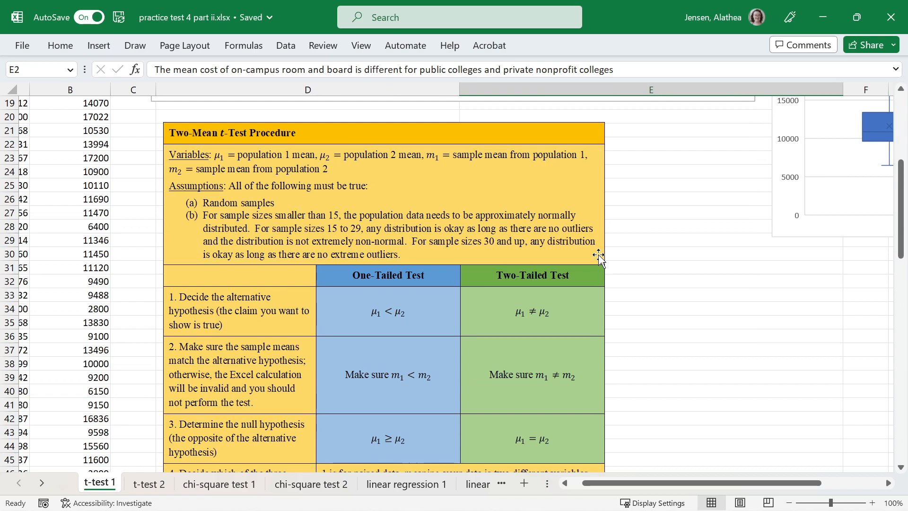
{"action": "left_click", "coordinate": [599, 256]}
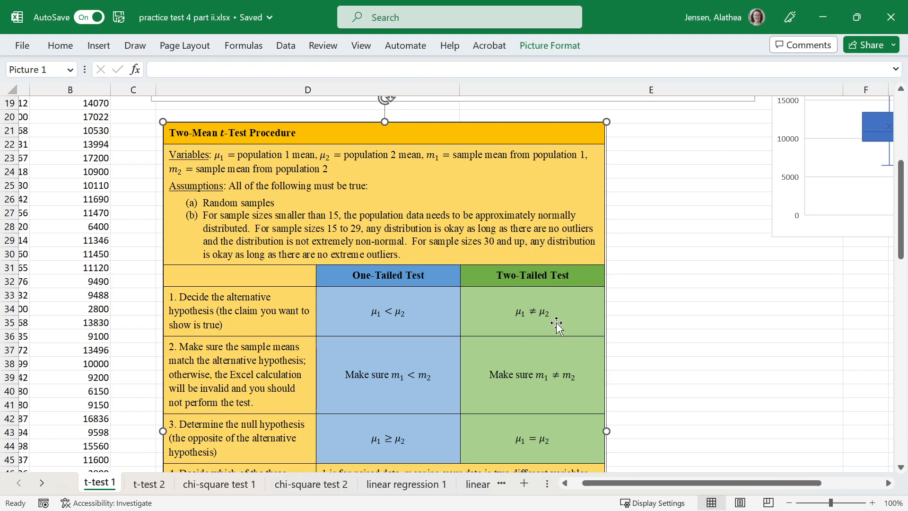
{"action": "scroll", "coordinate": [555, 327], "scroll_direction": "down", "scroll_amount": 1}
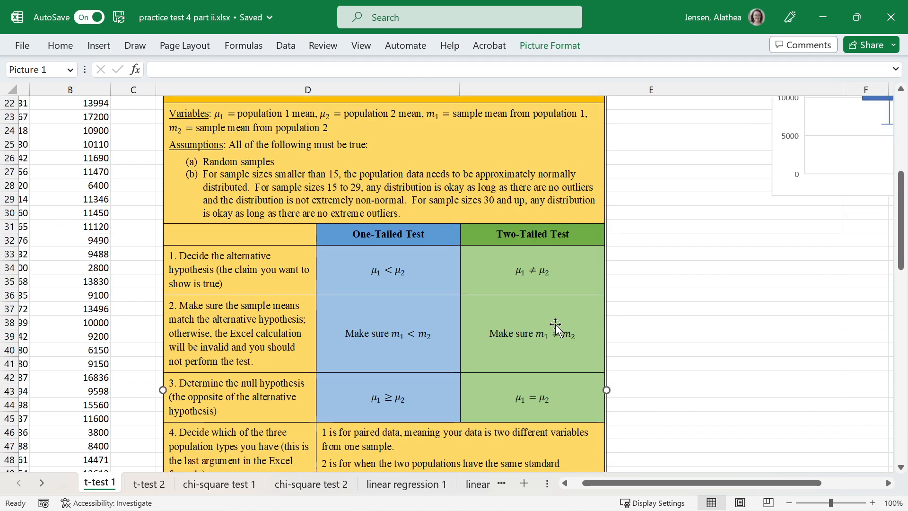
{"action": "scroll", "coordinate": [555, 327], "scroll_direction": "down", "scroll_amount": 3}
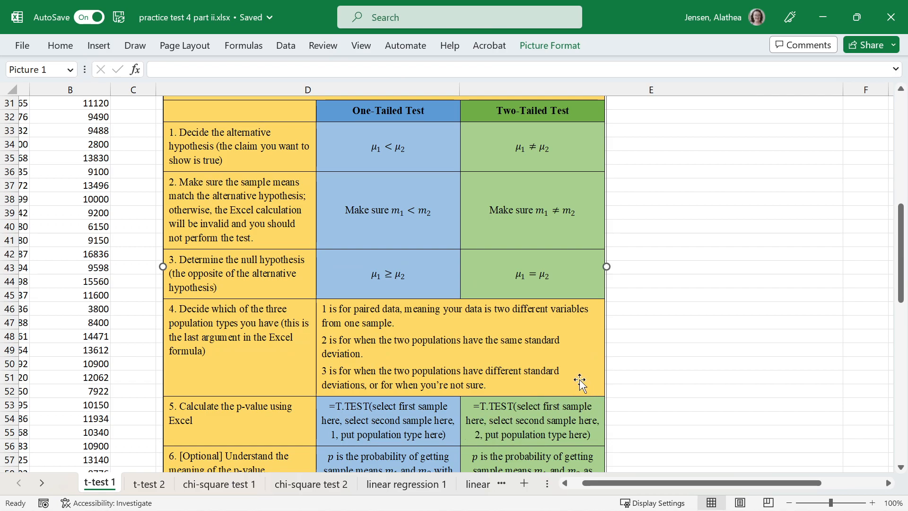
{"action": "scroll", "coordinate": [581, 366], "scroll_direction": "up", "scroll_amount": 10}
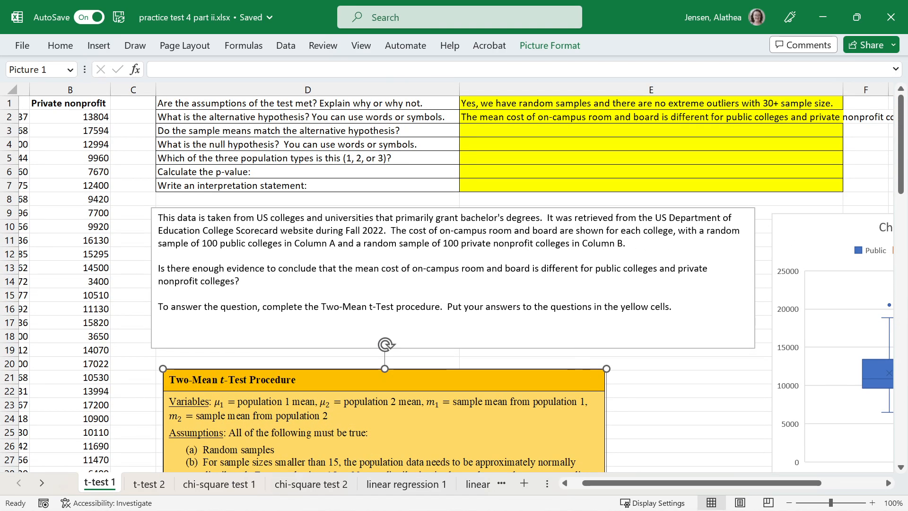
Widen column E so the full alternative hypothesis sentence in E2 fits inside the yellow cell
{"action": "left_click", "coordinate": [528, 136]}
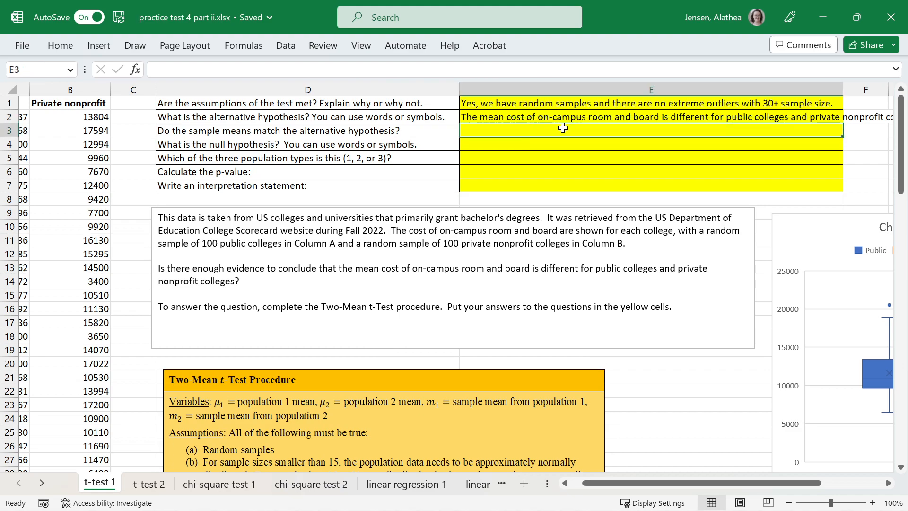
{"action": "left_click_drag", "start_coordinate": [714, 484], "coordinate": [745, 486]}
{"action": "left_click_drag", "start_coordinate": [583, 124], "coordinate": [582, 117]}
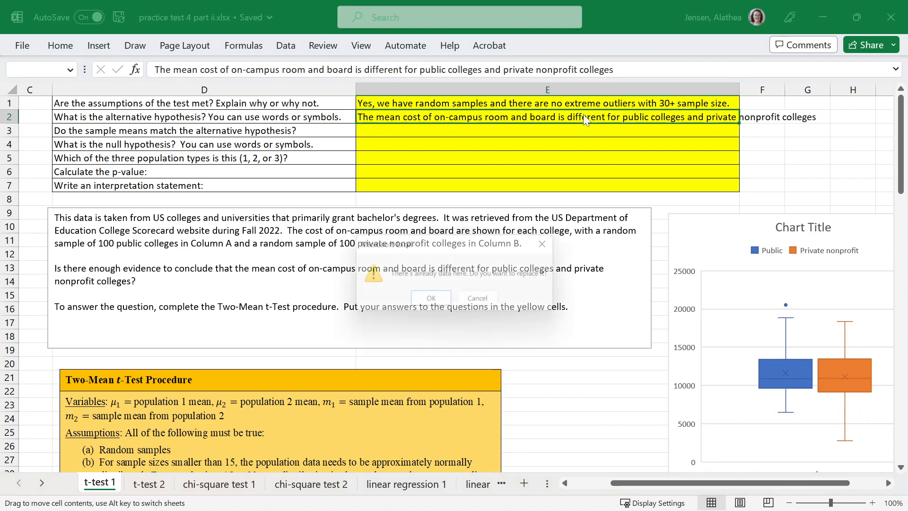
{"action": "key", "text": "Return"}
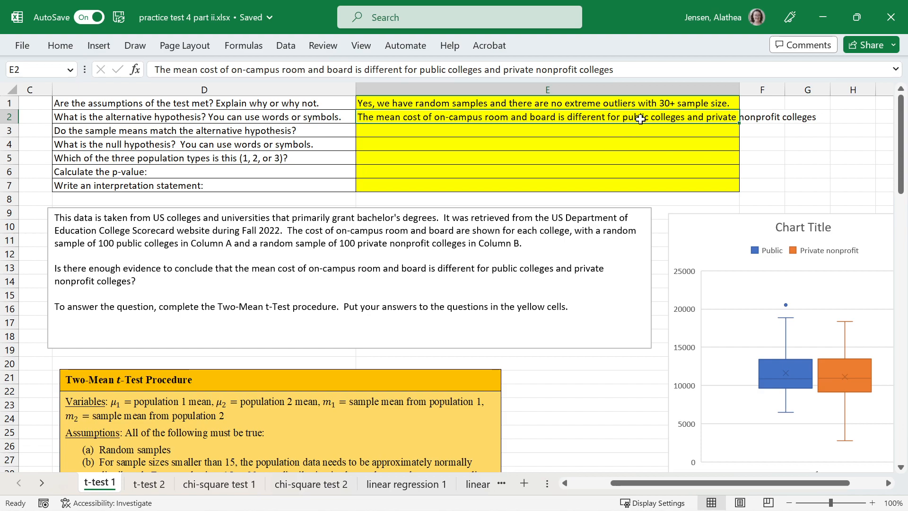
{"action": "left_click_drag", "start_coordinate": [740, 90], "coordinate": [822, 90]}
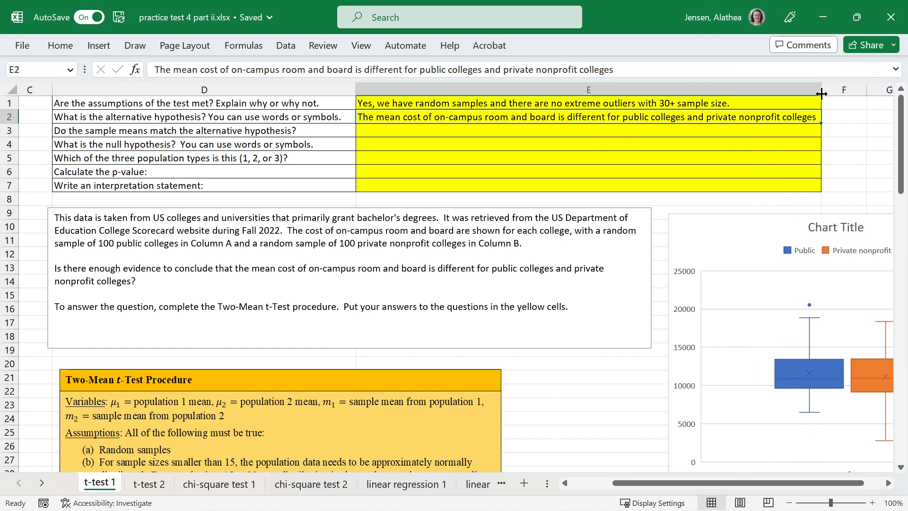
Compare the two mean markers on the box and whisker chart and enter "Yes, the sample means are different" in E3
{"action": "left_click_drag", "start_coordinate": [779, 487], "coordinate": [792, 487]}
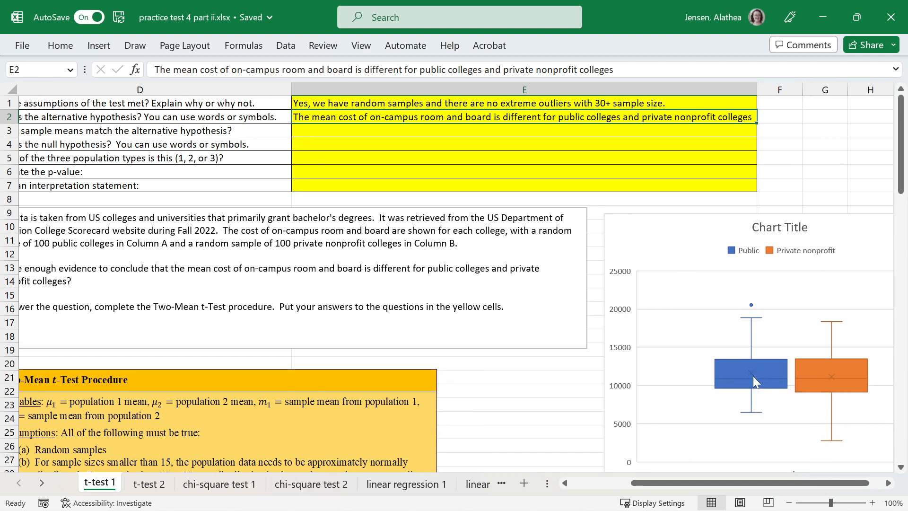
{"action": "mouse_move", "coordinate": [751, 372]}
{"action": "mouse_move", "coordinate": [830, 376]}
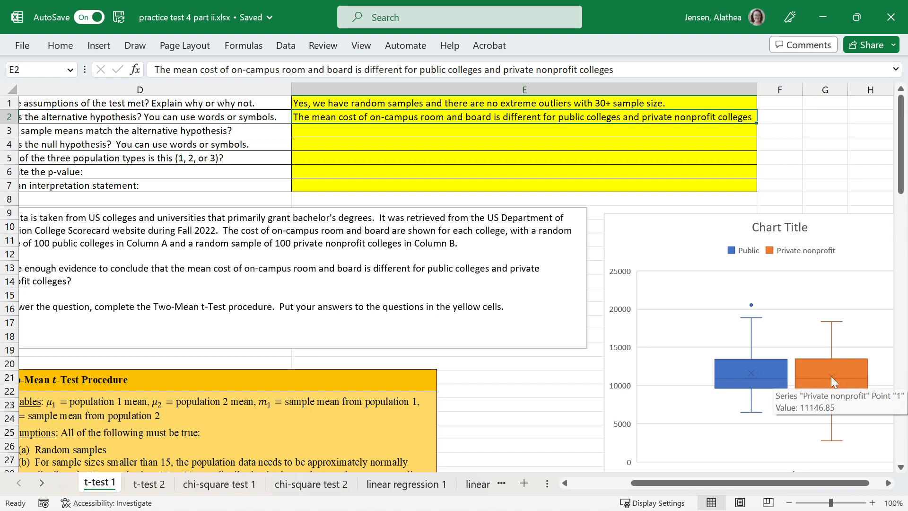
{"action": "left_click", "coordinate": [639, 131]}
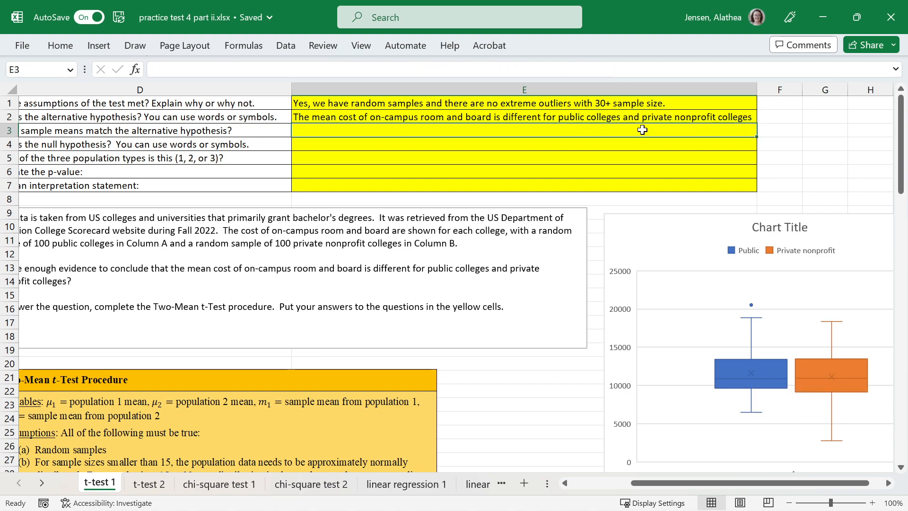
{"action": "type", "text": "Yes, ther"}
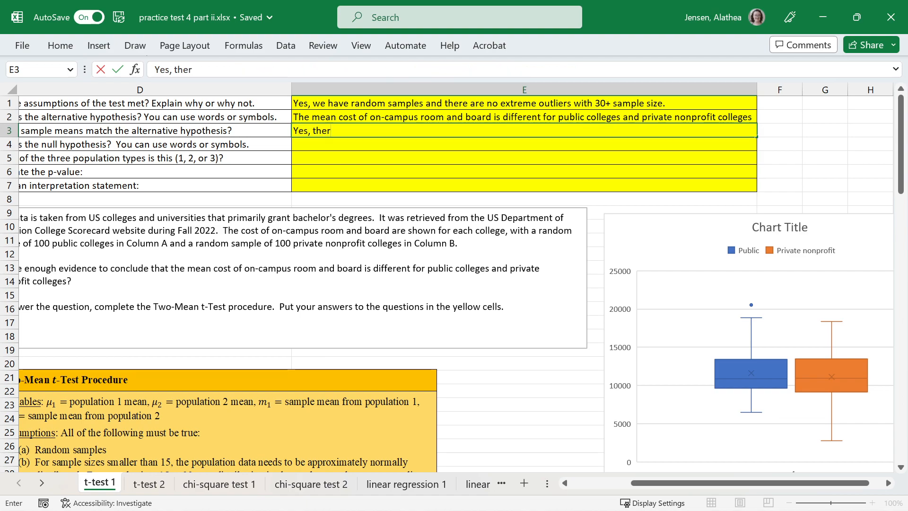
{"action": "key", "text": "BackSpace"}
{"action": "type", "text": " sample means"}
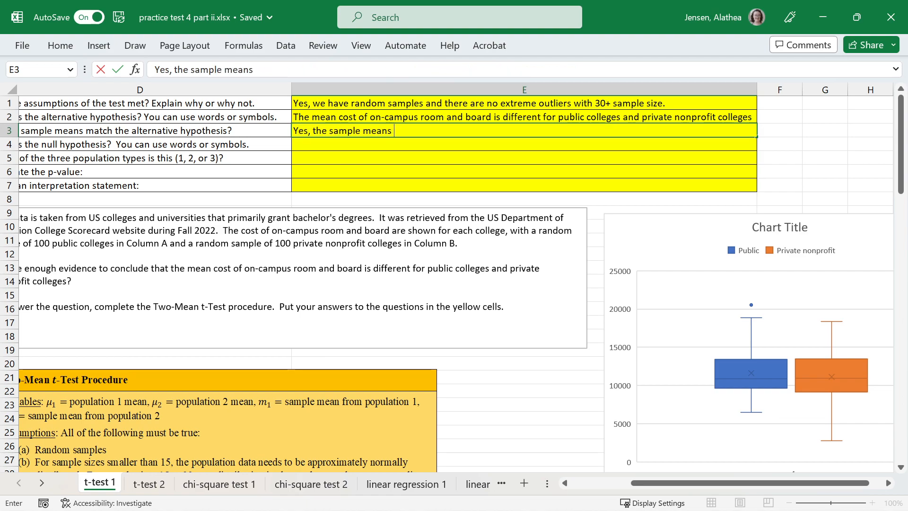
{"action": "type", "text": " are different"}
{"action": "key", "text": "Return"}
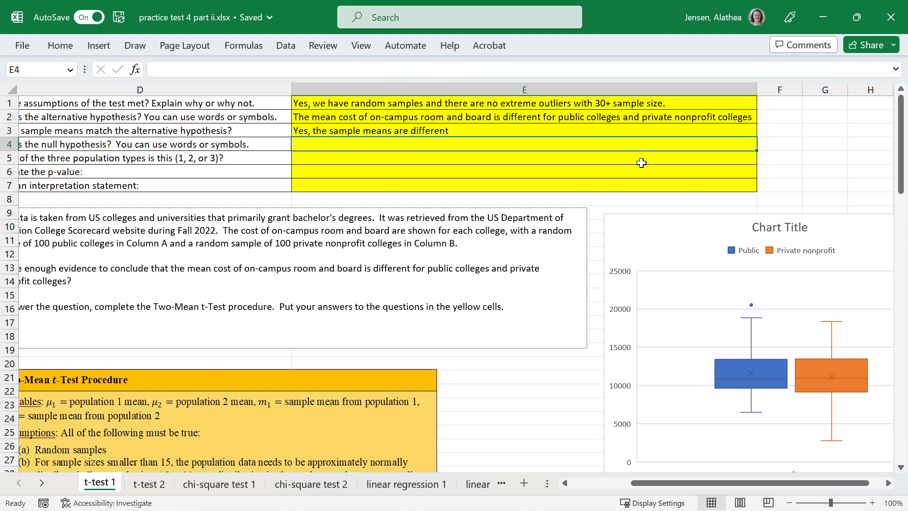
Copy the alternative hypothesis sentence from E2 into the null hypothesis cell E4
{"action": "left_click_drag", "start_coordinate": [676, 482], "coordinate": [655, 494]}
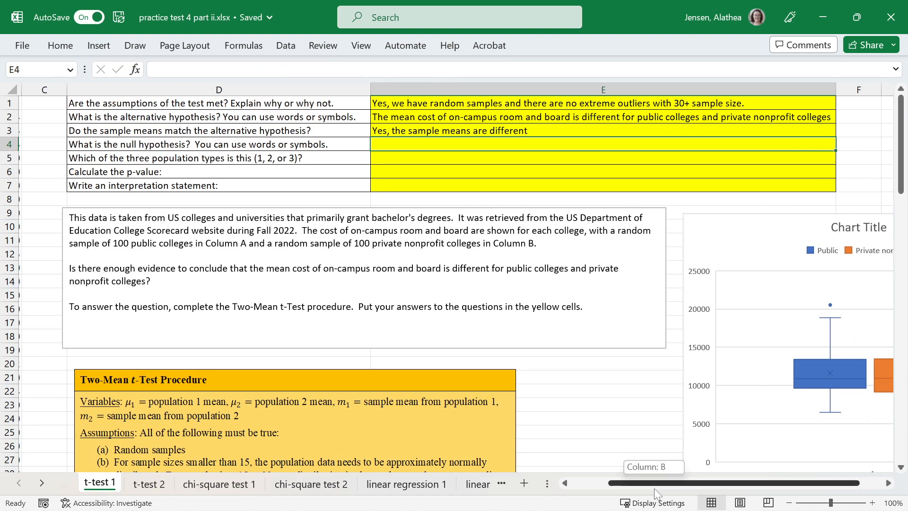
{"action": "left_click", "coordinate": [680, 117]}
{"action": "key", "text": "ctrl+c"}
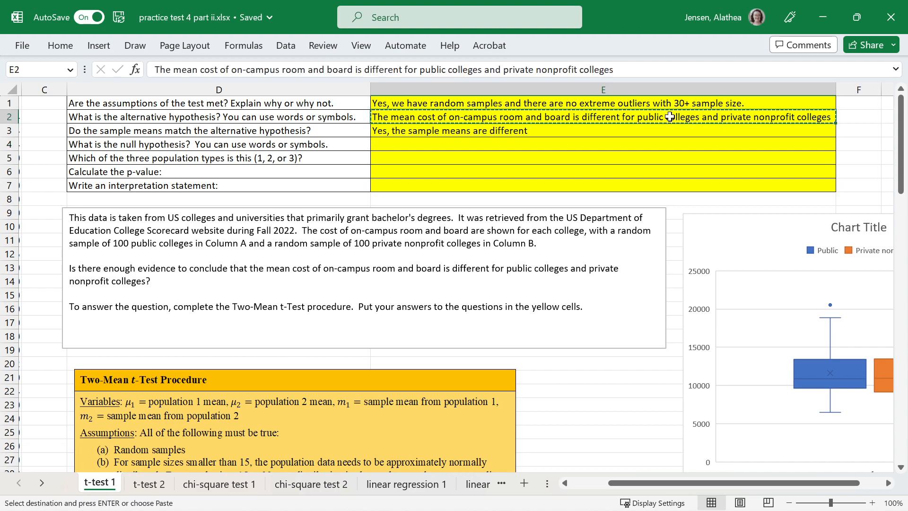
{"action": "left_click", "coordinate": [614, 145]}
{"action": "key", "text": "ctrl+v"}
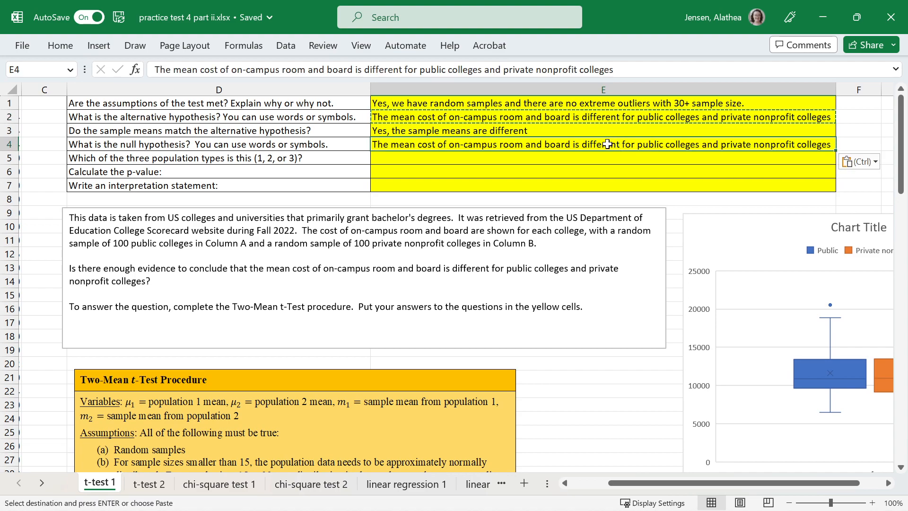
Replace the word "different" with "the same" in the null hypothesis in E4
{"action": "double_click", "coordinate": [607, 144]}
{"action": "double_click", "coordinate": [605, 144]}
{"action": "type", "text": "the same"}
{"action": "key", "text": "Return"}
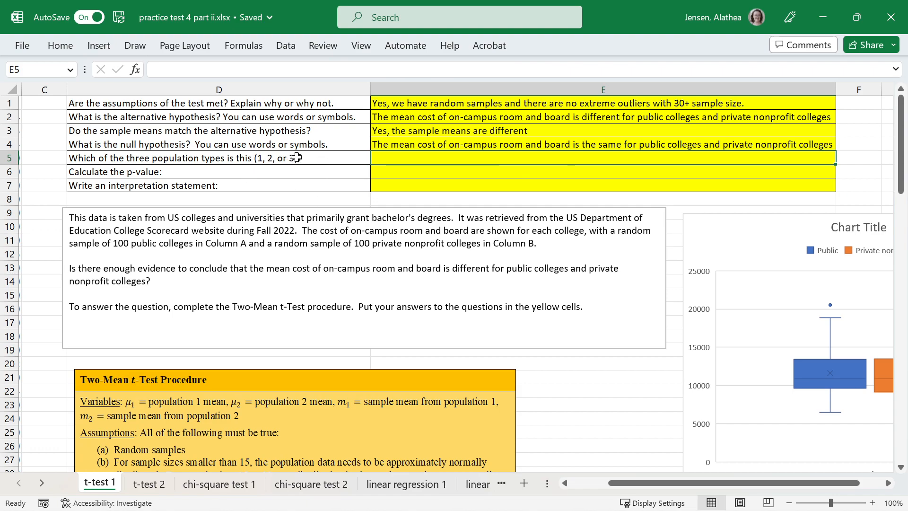
Check the population type definitions in the procedure, enter 3 in E5, and left-align that answer
{"action": "scroll", "coordinate": [296, 158], "scroll_direction": "down", "scroll_amount": 9}
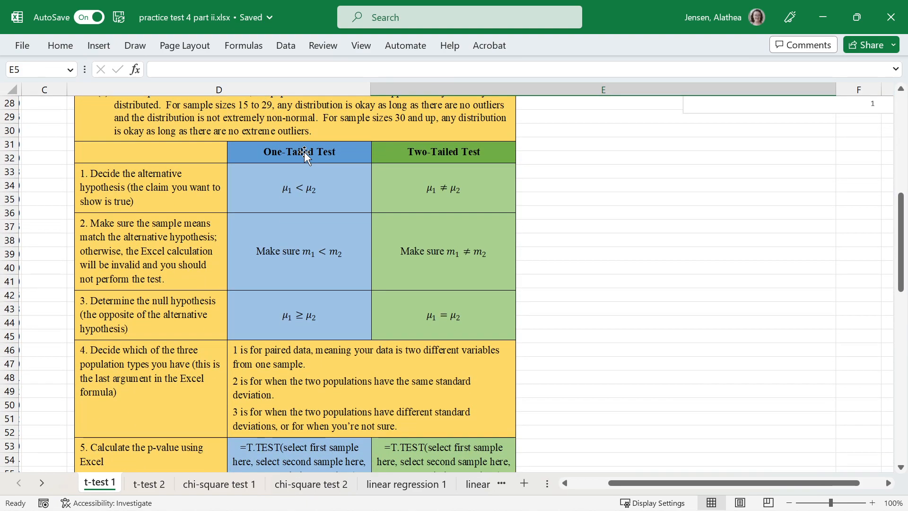
{"action": "scroll", "coordinate": [304, 156], "scroll_direction": "down", "scroll_amount": 2}
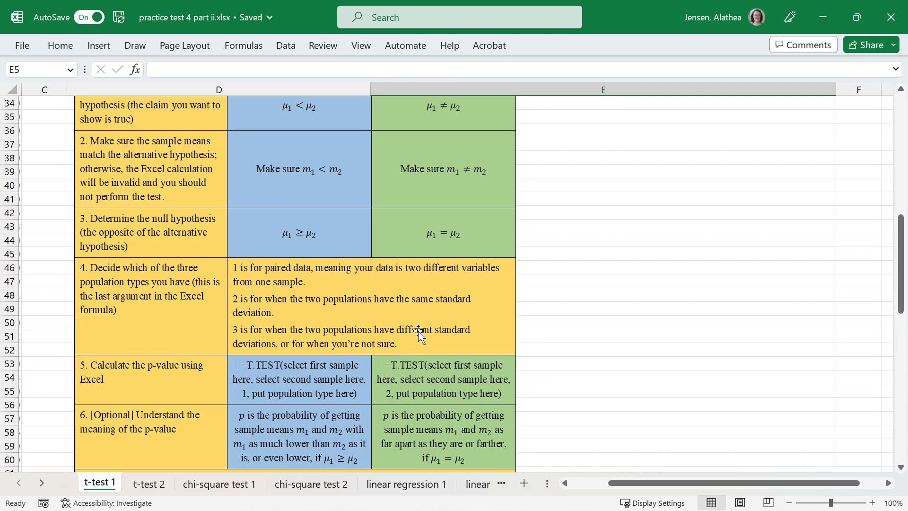
{"action": "scroll", "coordinate": [418, 333], "scroll_direction": "up", "scroll_amount": 11}
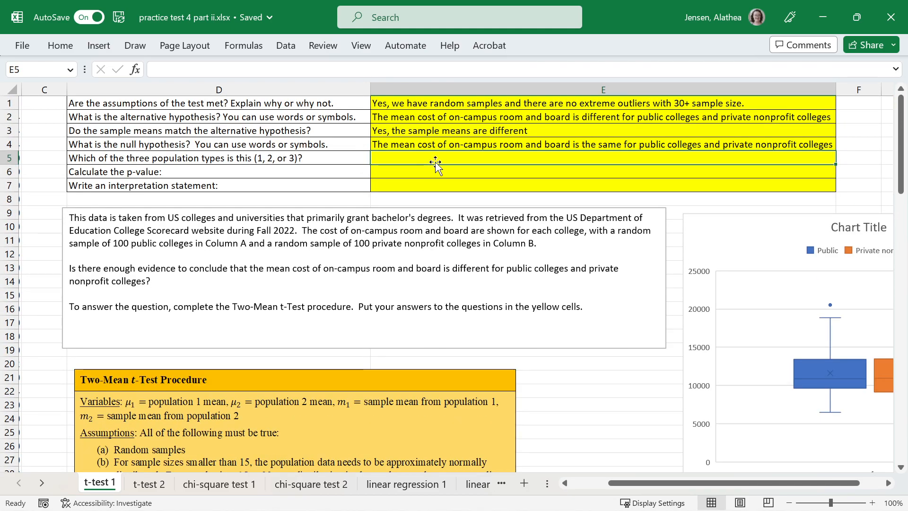
{"action": "type", "text": "3"}
{"action": "key", "text": "Return"}
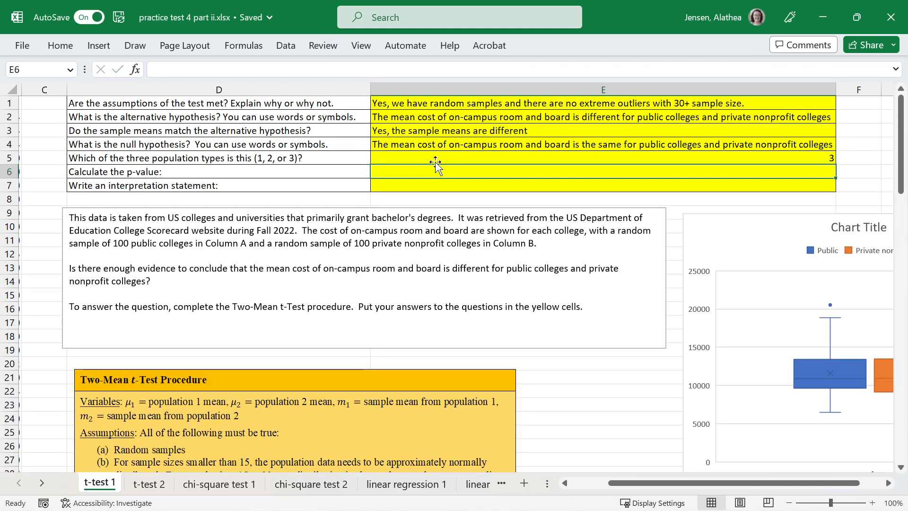
{"action": "left_click", "coordinate": [462, 157]}
{"action": "left_click", "coordinate": [61, 46]}
{"action": "left_click", "coordinate": [298, 94]}
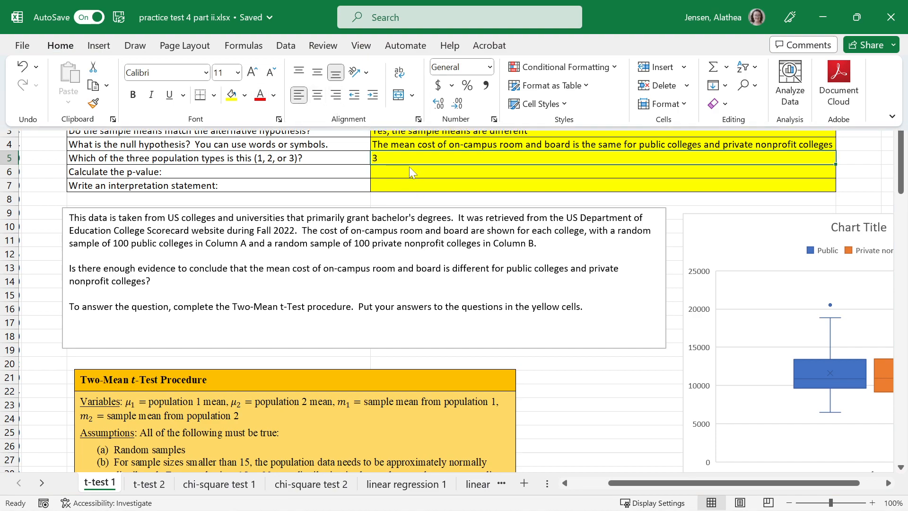
Calculate the p-value in E6 with the formula =T.TEST(A:A,B:B,2,3), comparing the public and private nonprofit columns
{"action": "left_click", "coordinate": [408, 169]}
{"action": "left_click", "coordinate": [409, 171]}
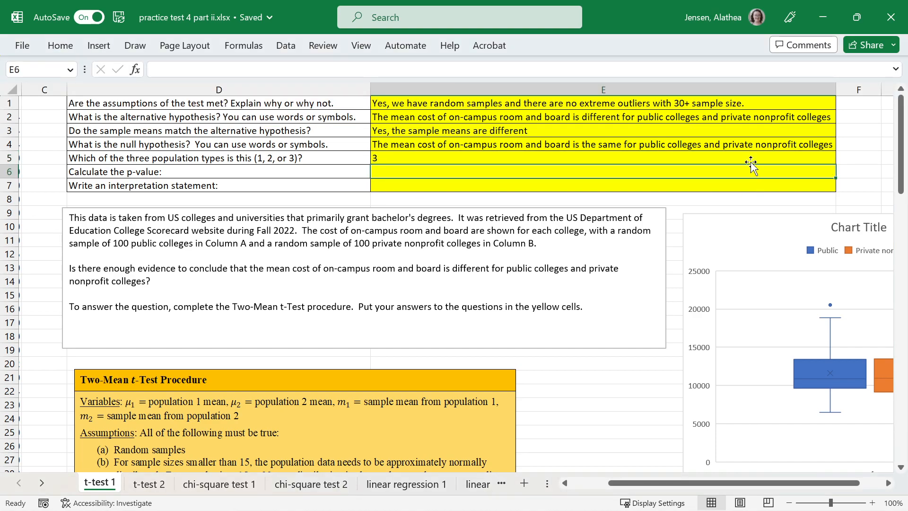
{"action": "type", "text": "="}
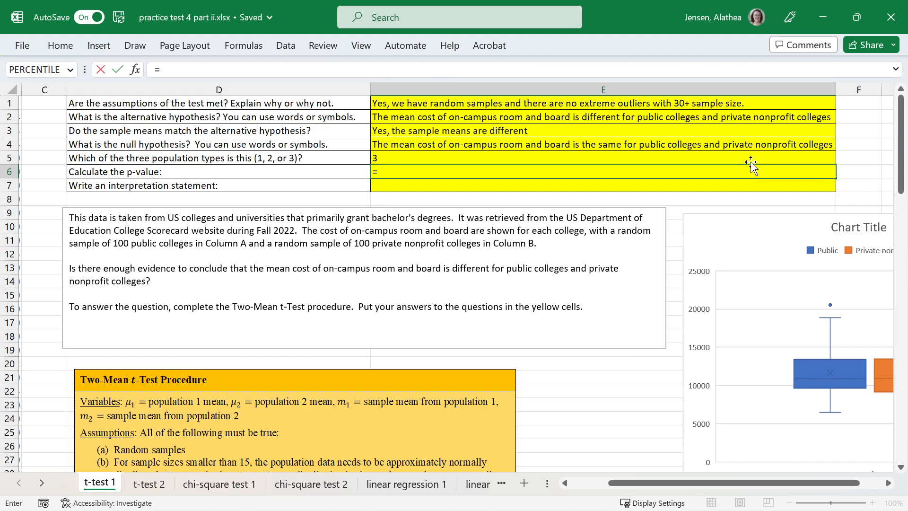
{"action": "type", "text": "t.tes"}
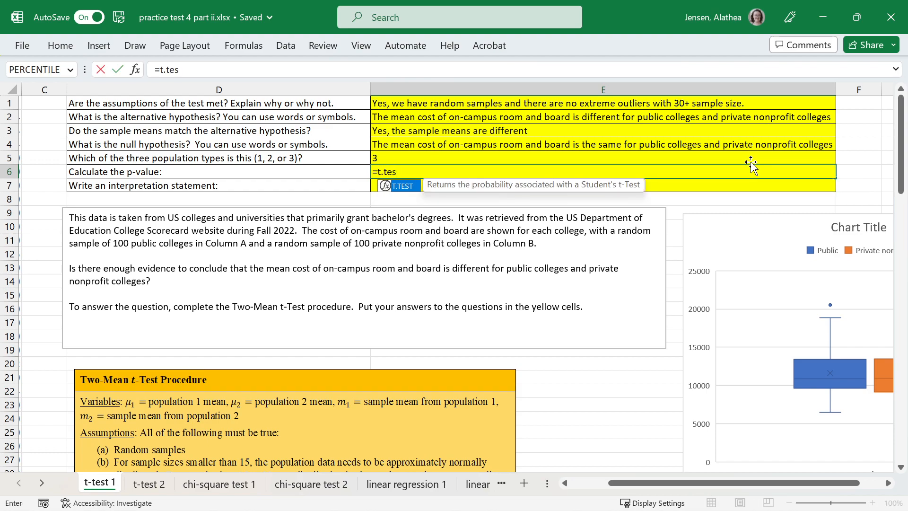
{"action": "type", "text": "t"}
{"action": "key", "text": "Tab"}
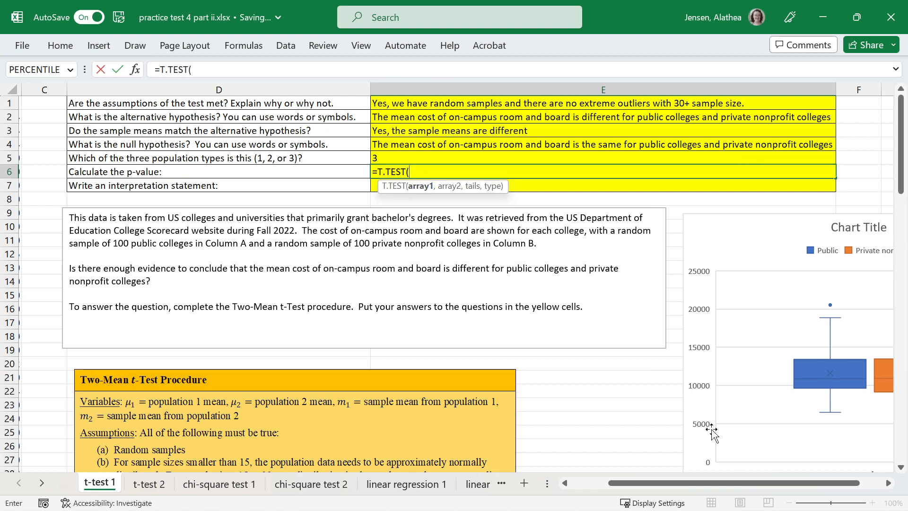
{"action": "left_click_drag", "start_coordinate": [710, 482], "coordinate": [668, 483]}
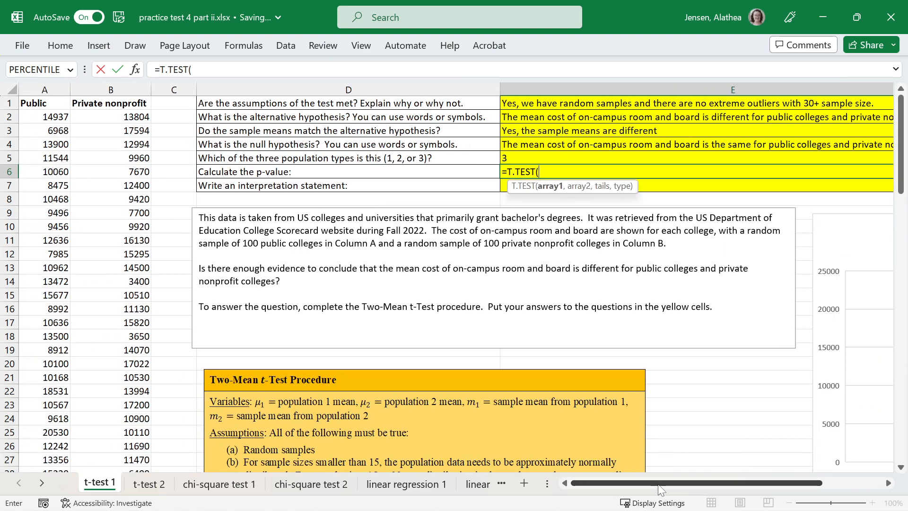
{"action": "left_click", "coordinate": [57, 85]}
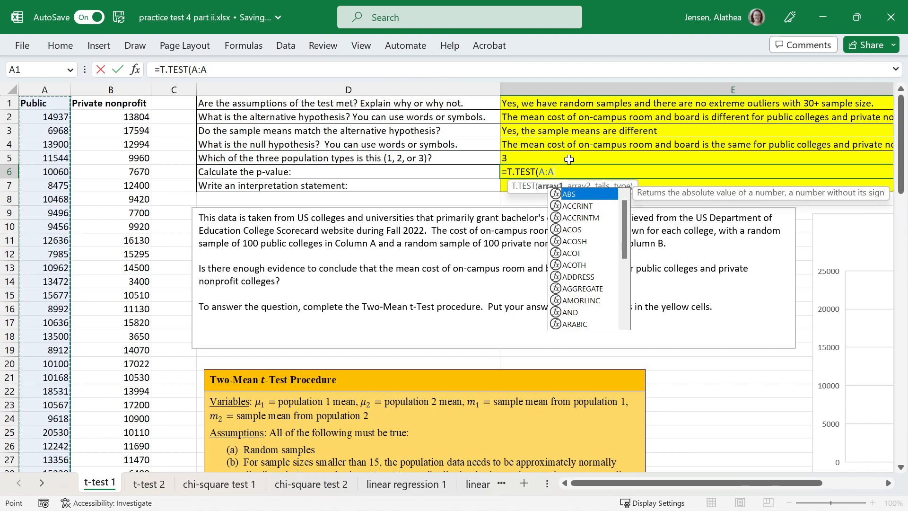
{"action": "type", "text": ","}
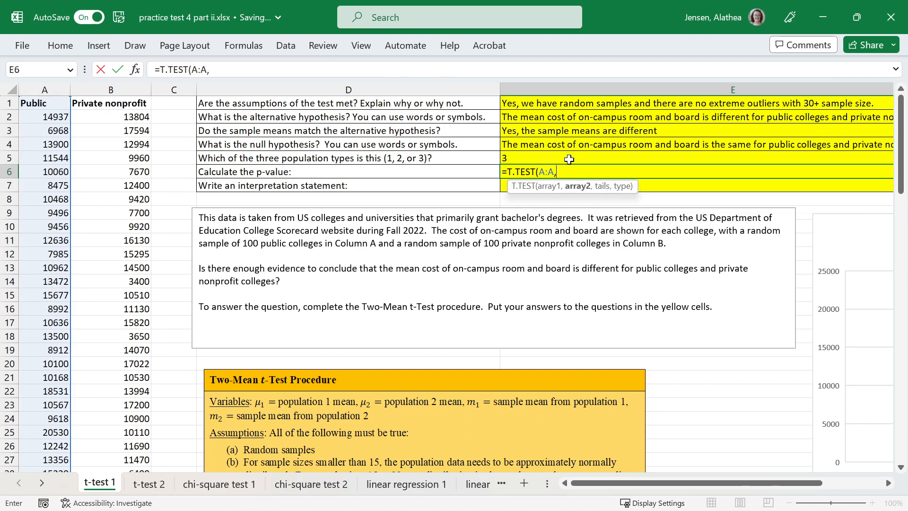
{"action": "left_click", "coordinate": [123, 89]}
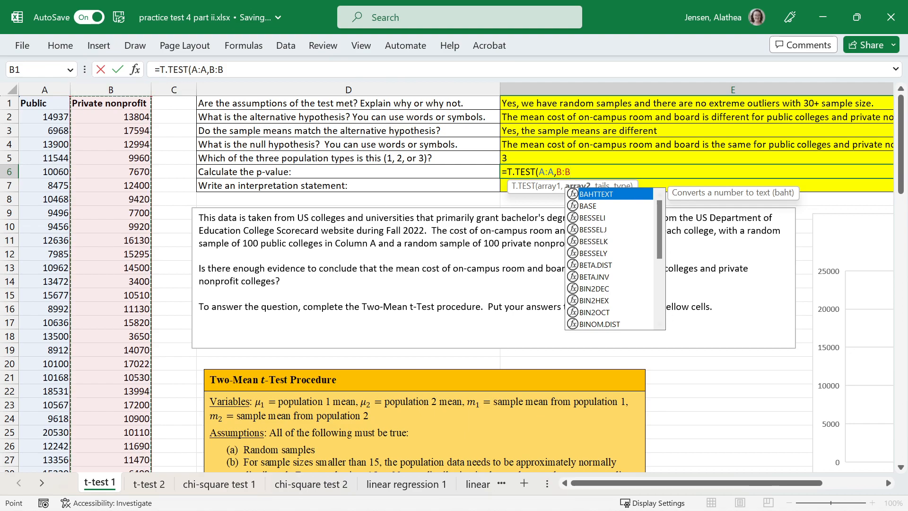
{"action": "type", "text": ","}
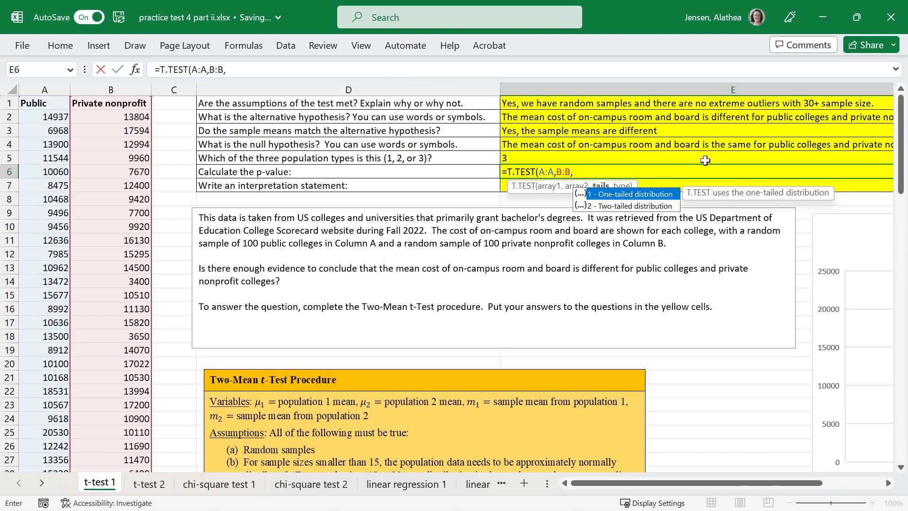
{"action": "type", "text": "2,"}
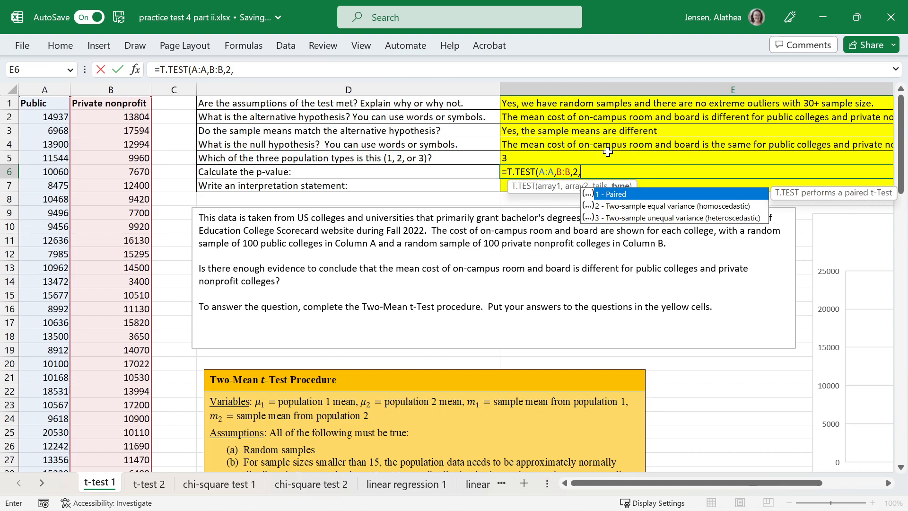
{"action": "type", "text": "3)"}
{"action": "key", "text": "Return"}
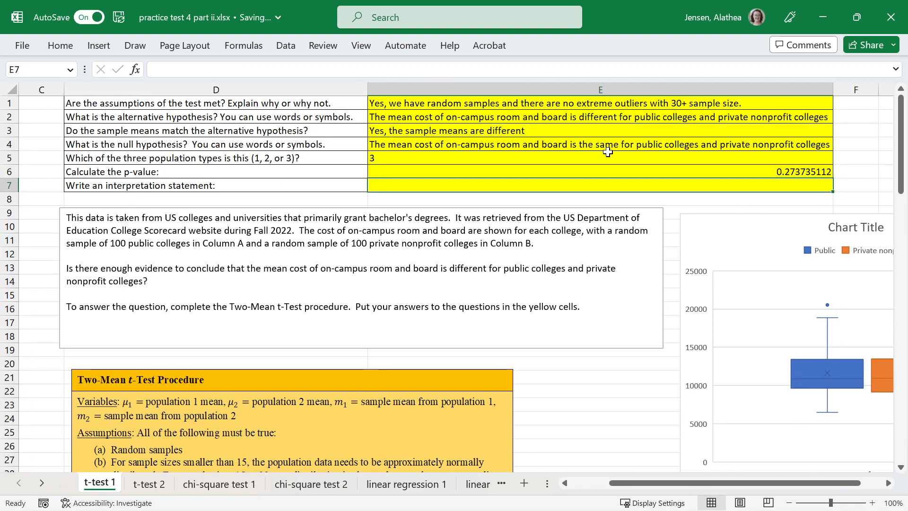
Left-align the calculated p-value in E6
{"action": "left_click", "coordinate": [588, 170]}
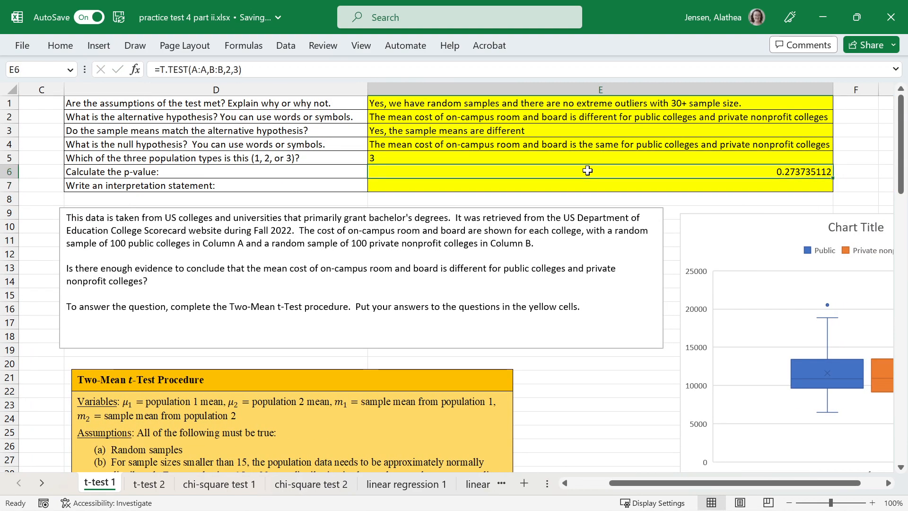
{"action": "left_click", "coordinate": [61, 46]}
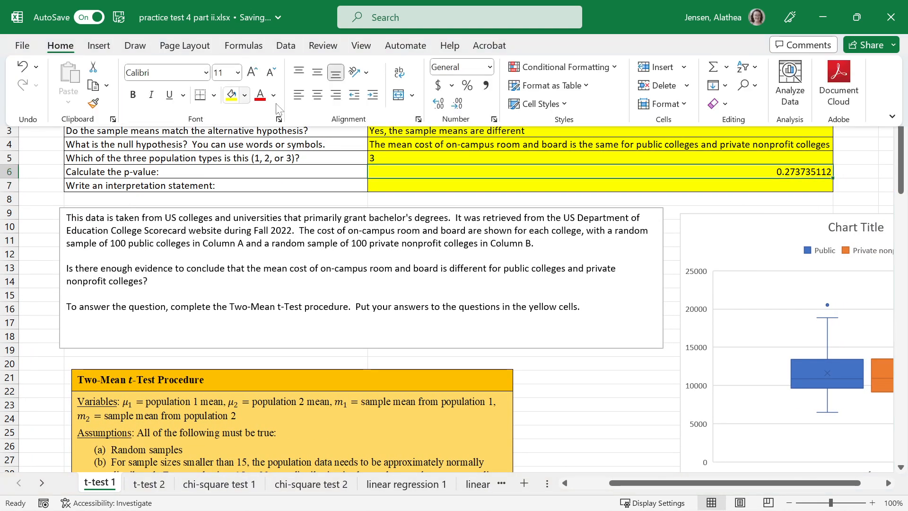
{"action": "left_click", "coordinate": [298, 95]}
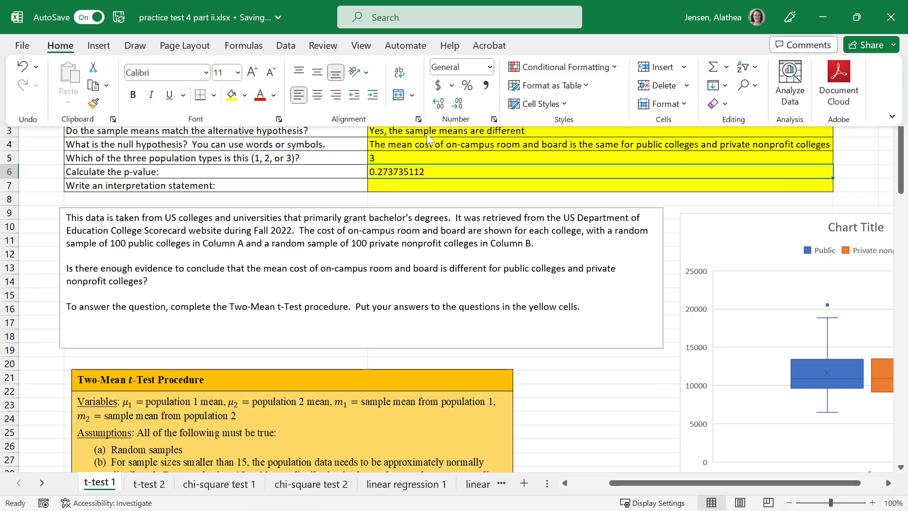
Try the percentage format on the p-value in E6 and undo it
{"action": "left_click", "coordinate": [468, 88]}
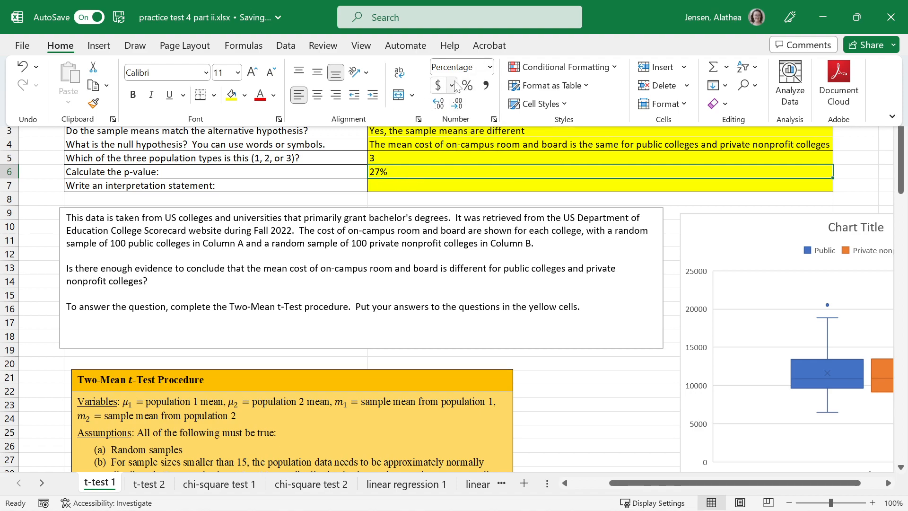
{"action": "left_click", "coordinate": [22, 69]}
{"action": "left_click", "coordinate": [23, 69]}
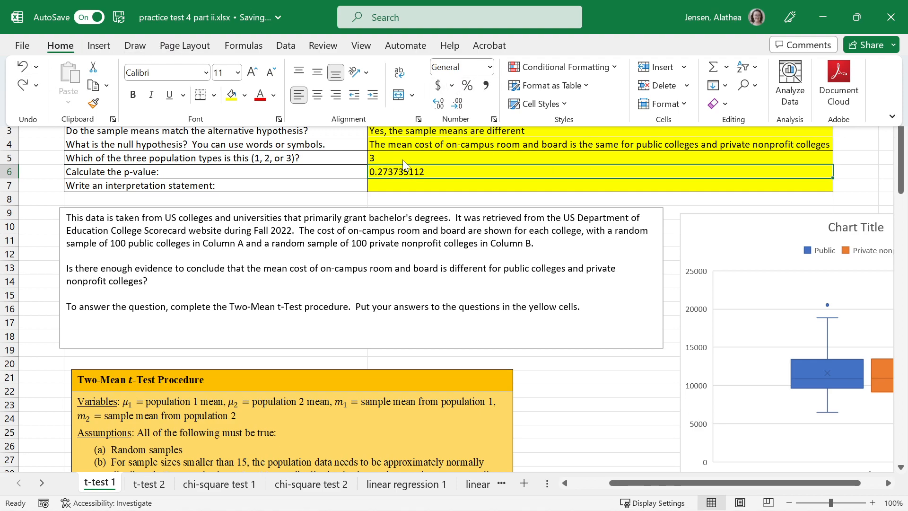
{"action": "left_click", "coordinate": [419, 174]}
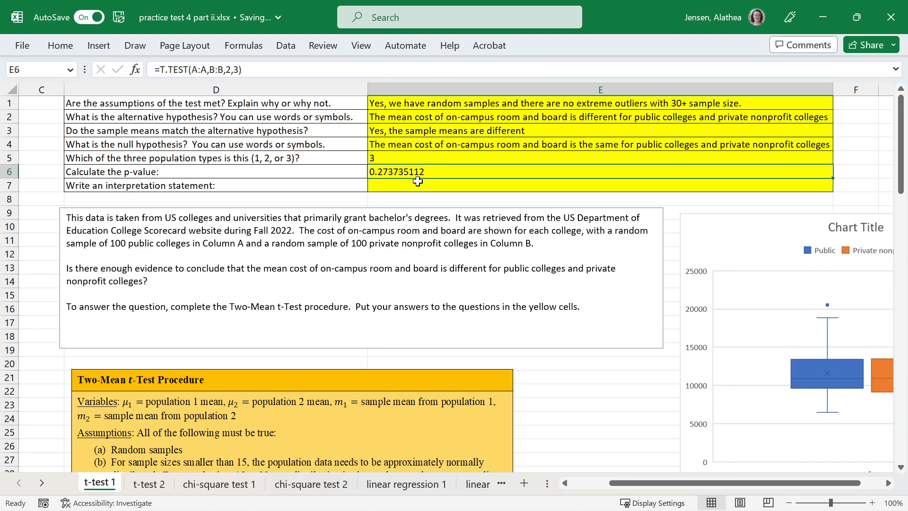
Following the procedure's interpretation template, enter "With a p-value of 0.2737, we do NOT have enough evidence to conclude that" in E7
{"action": "left_click", "coordinate": [419, 185]}
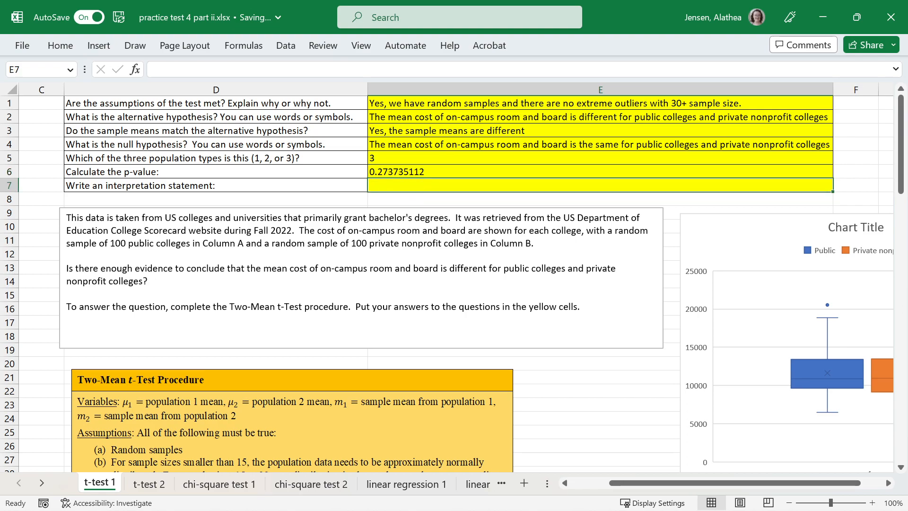
{"action": "scroll", "coordinate": [447, 283], "scroll_direction": "down", "scroll_amount": 11}
{"action": "scroll", "coordinate": [148, 326], "scroll_direction": "down", "scroll_amount": 4}
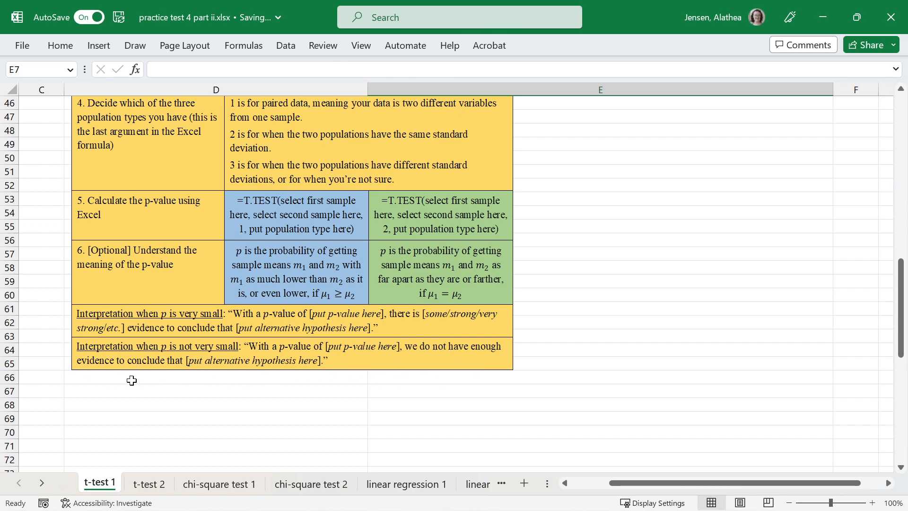
{"action": "scroll", "coordinate": [404, 348], "scroll_direction": "up", "scroll_amount": 15}
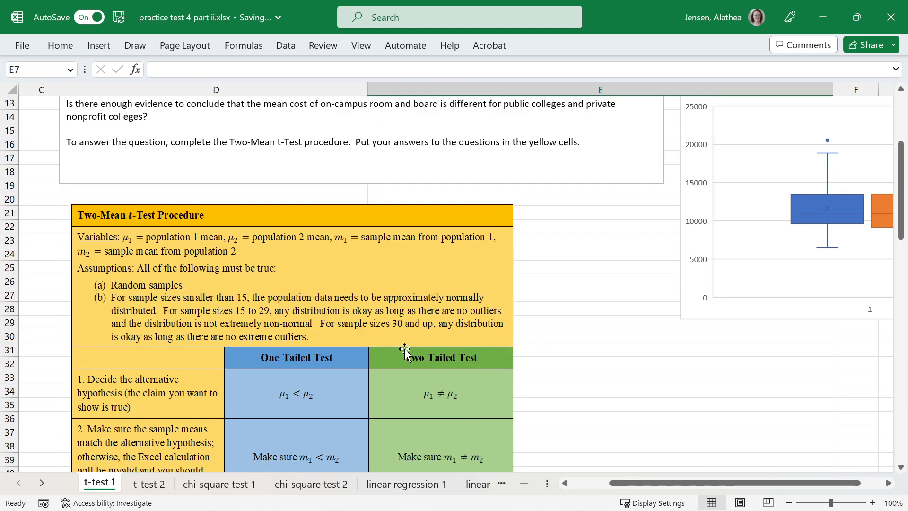
{"action": "type", "text": "W"}
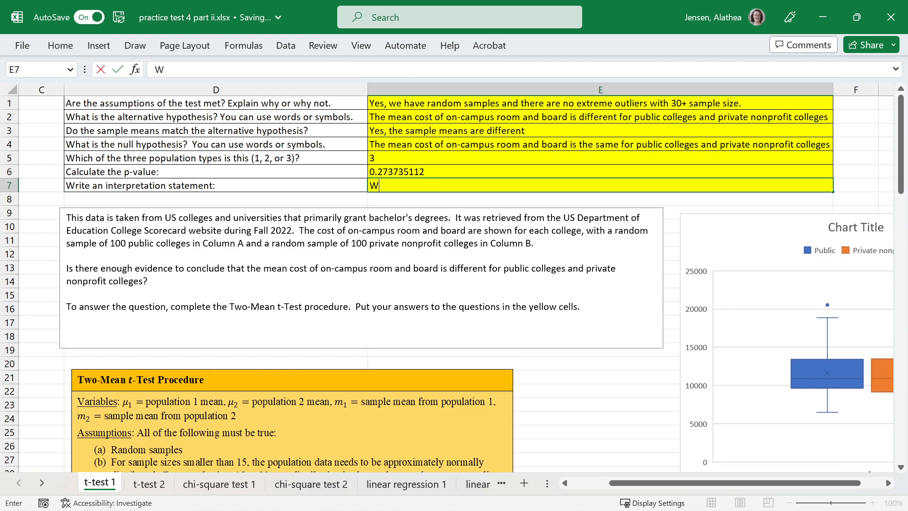
{"action": "type", "text": "ith a p-value of 0.27"}
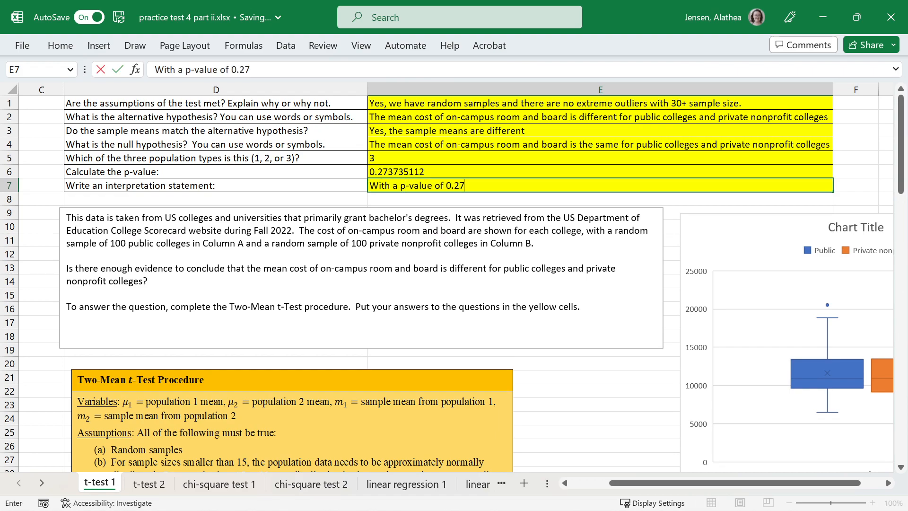
{"action": "type", "text": "37, we do NOT have enough evidence to conclude that"}
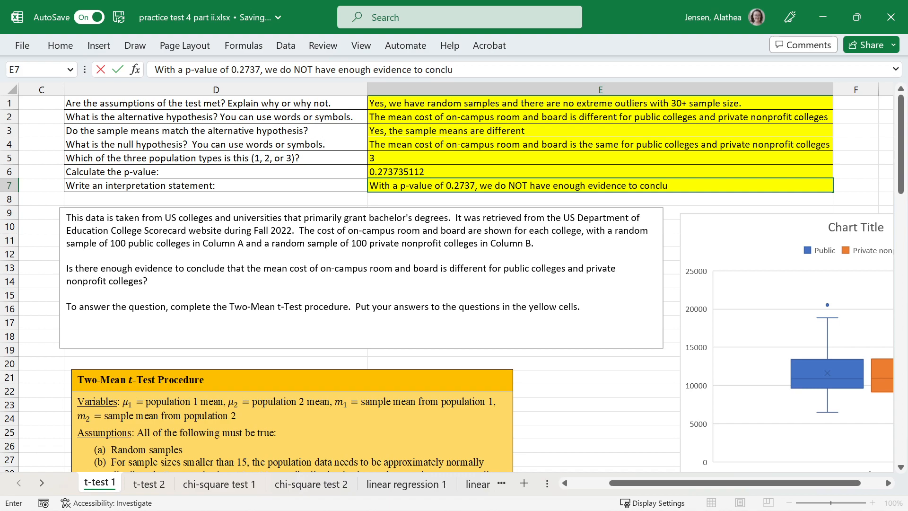
{"action": "key", "text": "Return"}
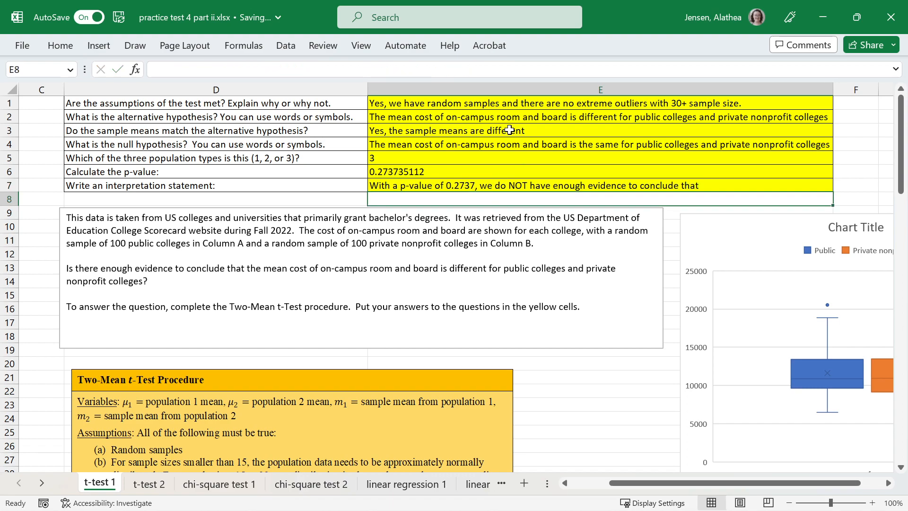
Copy the alternative hypothesis sentence from E2 and append it to the interpretation statement in E7
{"action": "left_click", "coordinate": [484, 120]}
{"action": "left_click_drag", "start_coordinate": [615, 70], "coordinate": [147, 80]}
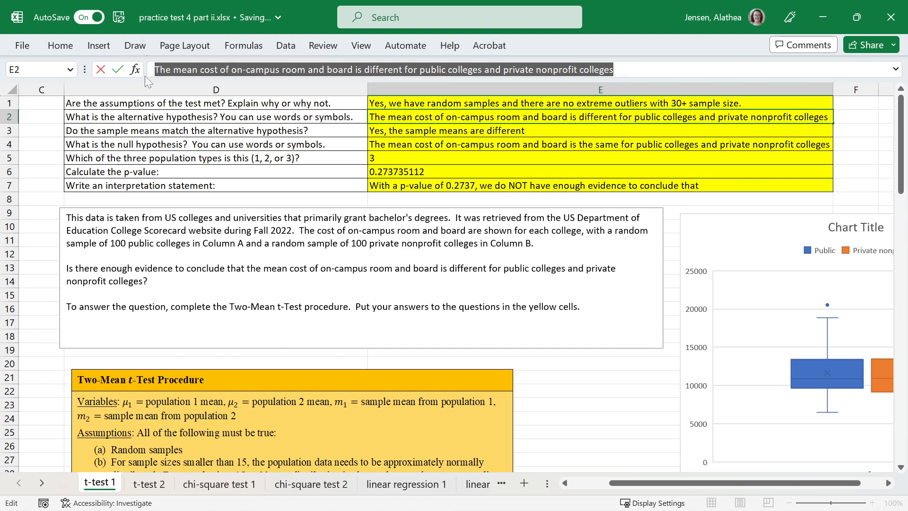
{"action": "left_click", "coordinate": [458, 176]}
{"action": "left_click", "coordinate": [461, 184]}
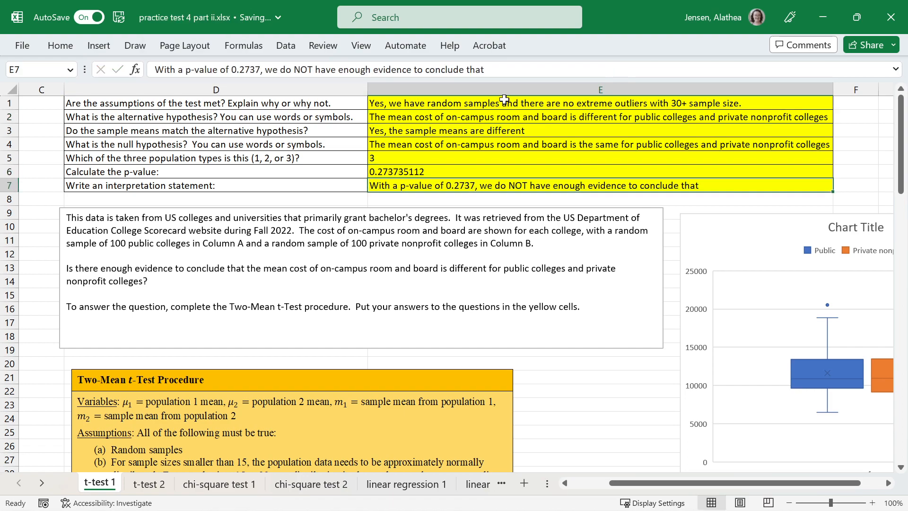
{"action": "left_click", "coordinate": [501, 69]}
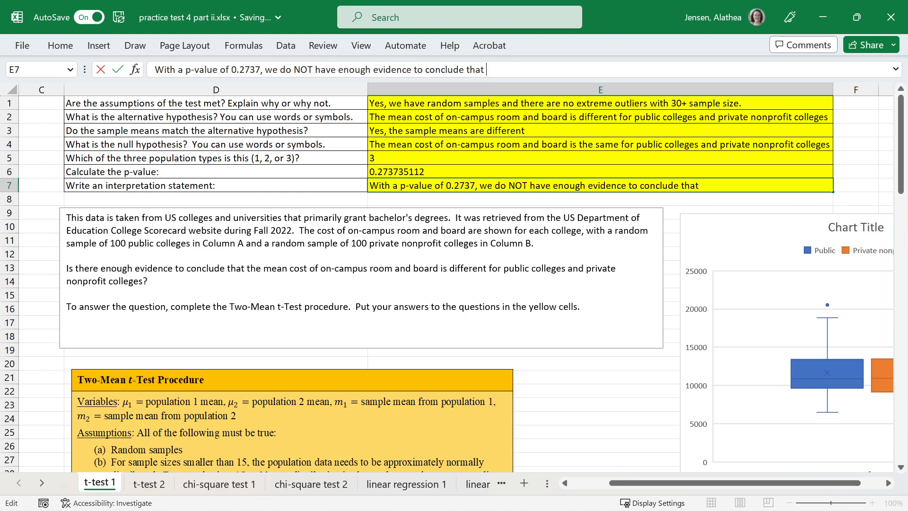
{"action": "key", "text": "ctrl+v"}
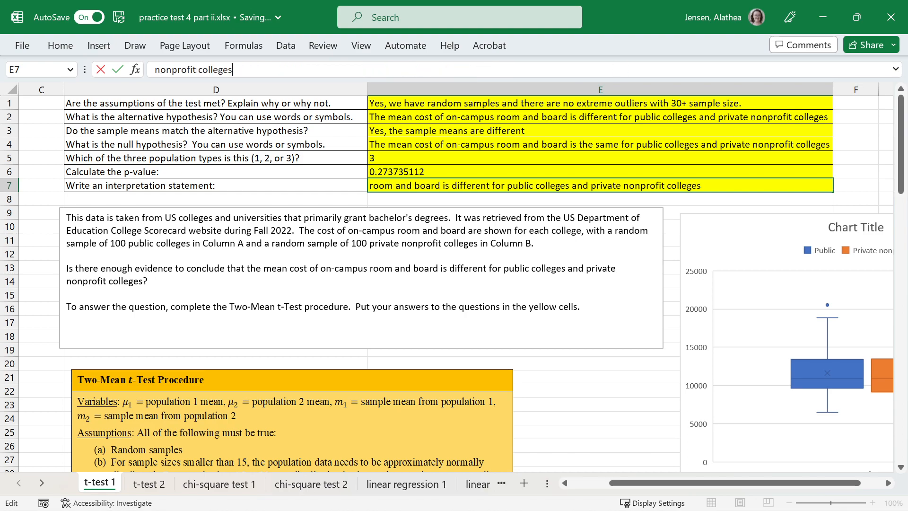
{"action": "key", "text": "Return"}
Change the capital T of "The mean cost" to lowercase in the E7 interpretation statement
{"action": "double_click", "coordinate": [717, 184]}
{"action": "left_click_drag", "start_coordinate": [706, 185], "coordinate": [701, 185]}
{"action": "type", "text": "t"}
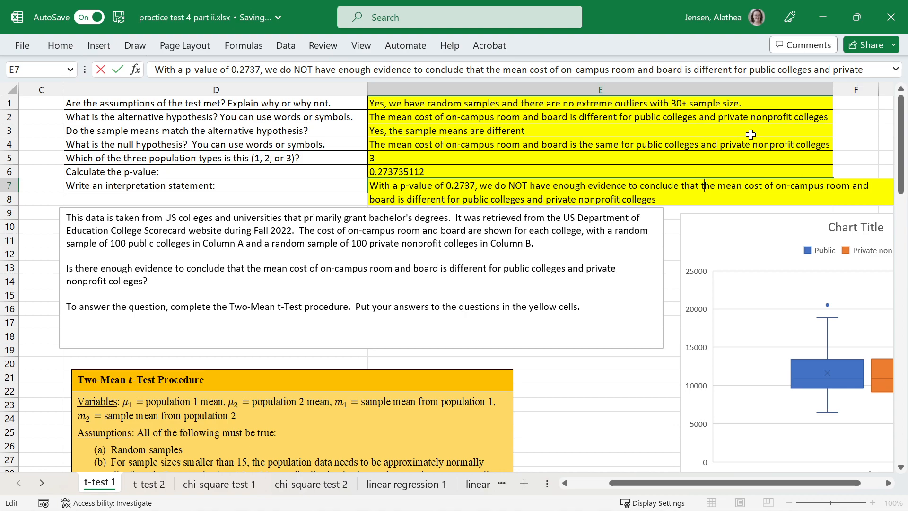
{"action": "key", "text": "Return"}
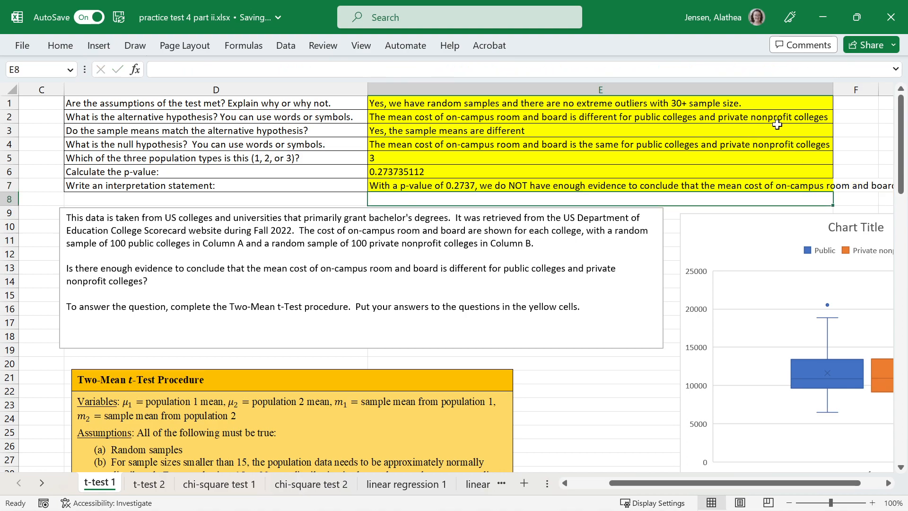
Autofit column E so its width fits the full interpretation statement
{"action": "left_click", "coordinate": [758, 186]}
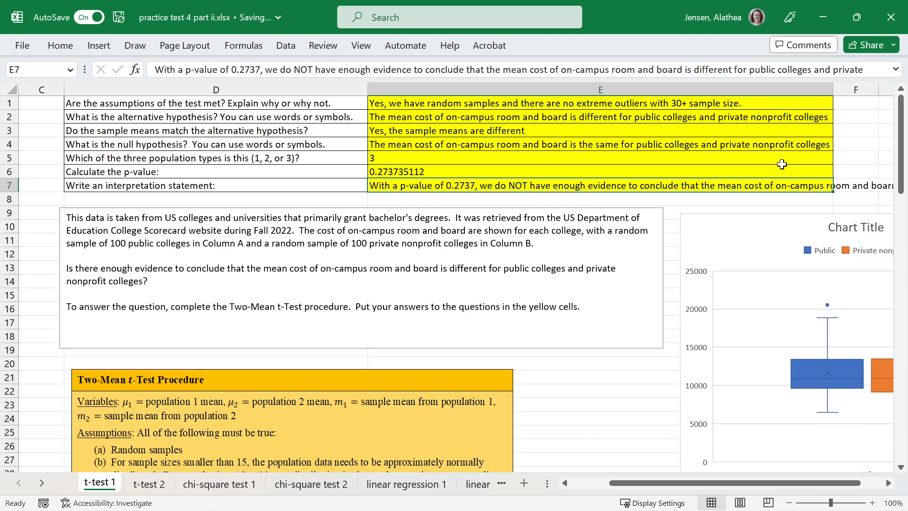
{"action": "left_click_drag", "start_coordinate": [748, 483], "coordinate": [823, 482]}
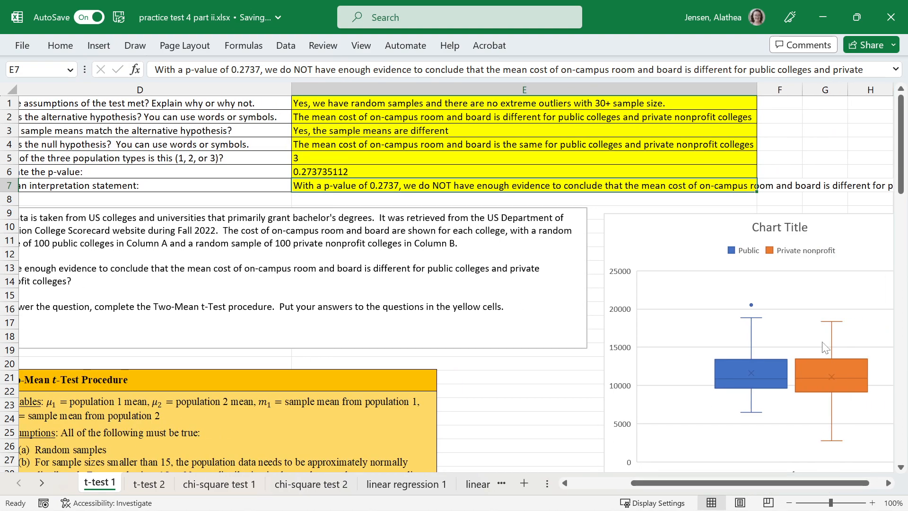
{"action": "double_click", "coordinate": [757, 89]}
Narrow the stretched box plot chart below the answers by pulling in its outer edge, and reselect E7
{"action": "left_click_drag", "start_coordinate": [739, 481], "coordinate": [774, 478]}
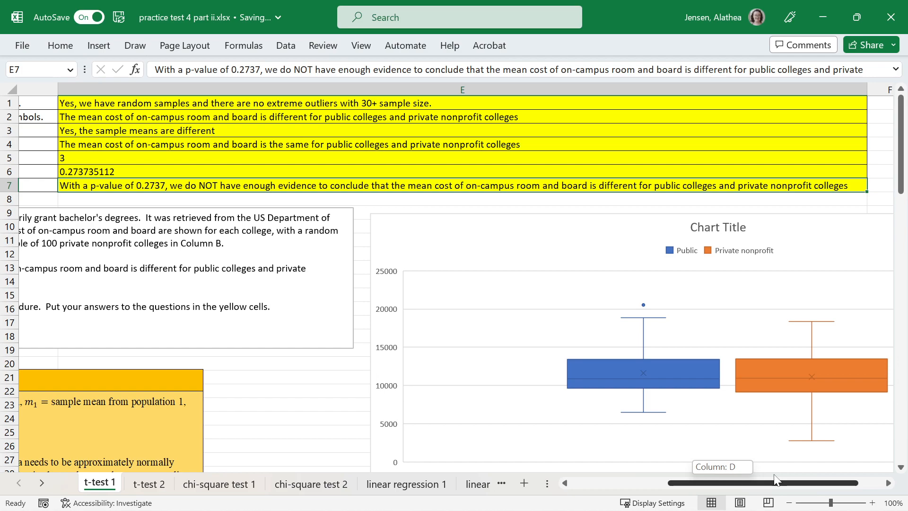
{"action": "left_click_drag", "start_coordinate": [774, 478], "coordinate": [806, 482]}
{"action": "left_click", "coordinate": [888, 483]}
{"action": "left_click_drag", "start_coordinate": [865, 483], "coordinate": [849, 490]}
{"action": "left_click", "coordinate": [262, 259]}
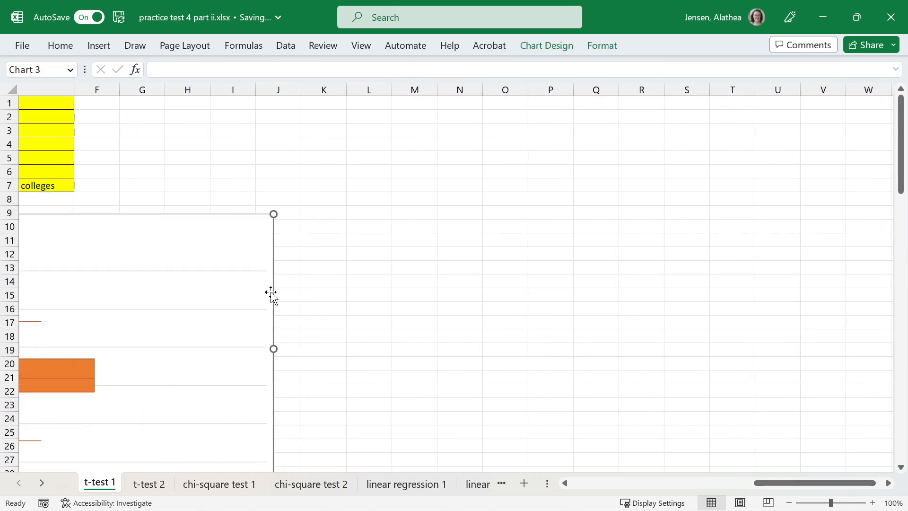
{"action": "left_click_drag", "start_coordinate": [276, 348], "coordinate": [44, 348]}
{"action": "left_click_drag", "start_coordinate": [774, 481], "coordinate": [684, 481]}
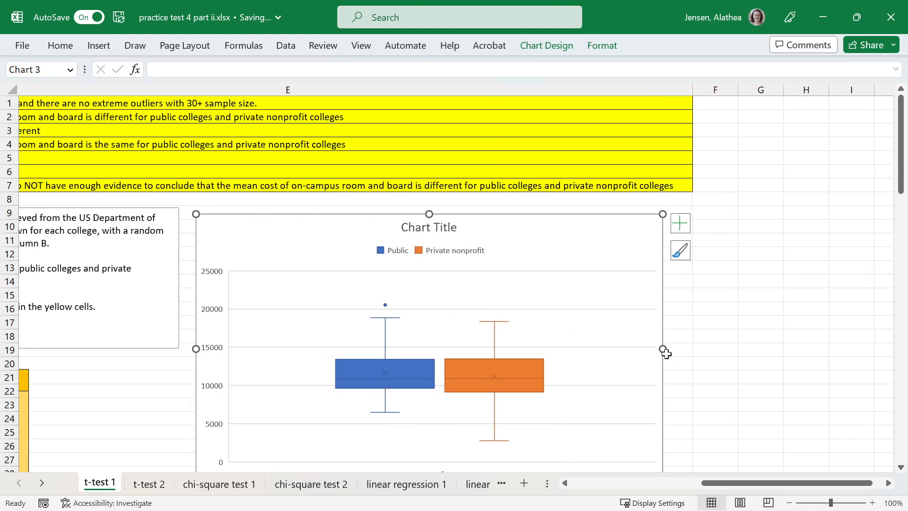
{"action": "left_click_drag", "start_coordinate": [663, 351], "coordinate": [494, 391]}
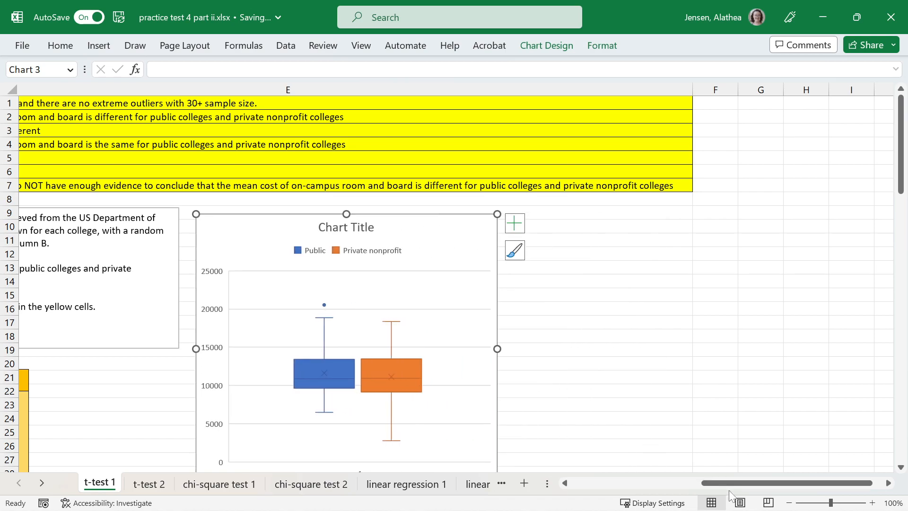
{"action": "left_click_drag", "start_coordinate": [730, 485], "coordinate": [595, 485]}
{"action": "left_click", "coordinate": [617, 188]}
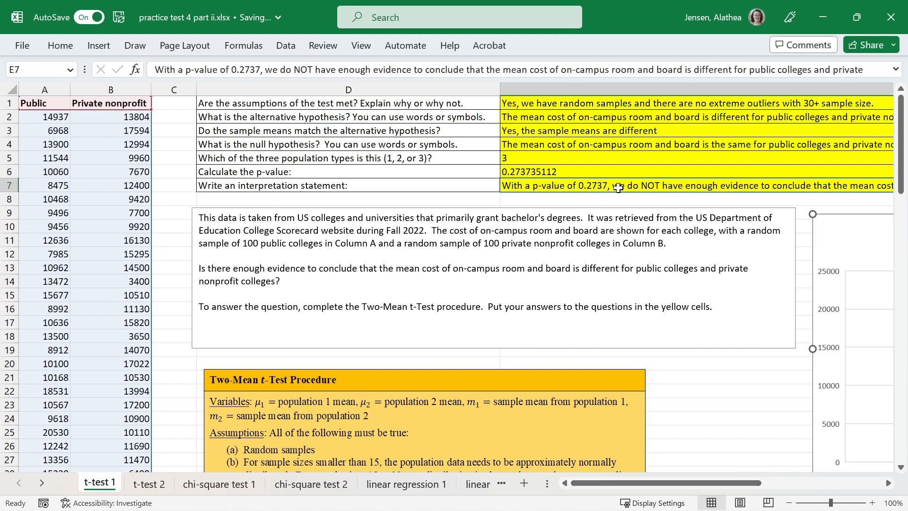
Open the t-test 2 sheet and read its problem description comparing cost of attendance for HBCUs and non-HBCUs
{"action": "left_click", "coordinate": [145, 492]}
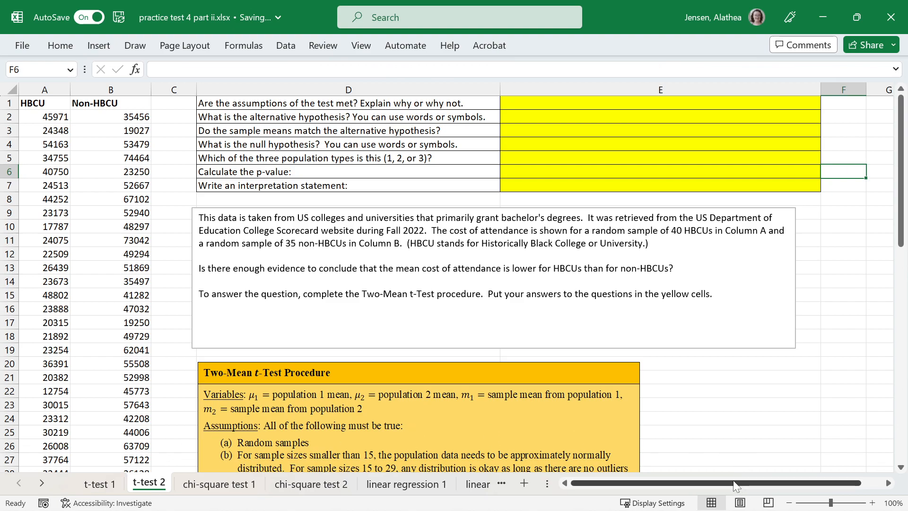
{"action": "left_click", "coordinate": [703, 484]}
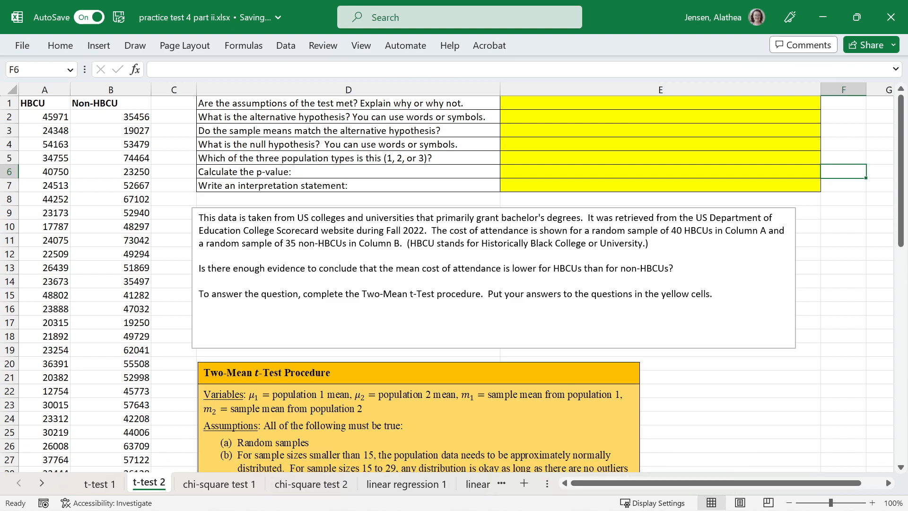
{"action": "left_click_drag", "start_coordinate": [431, 230], "coordinate": [199, 218]}
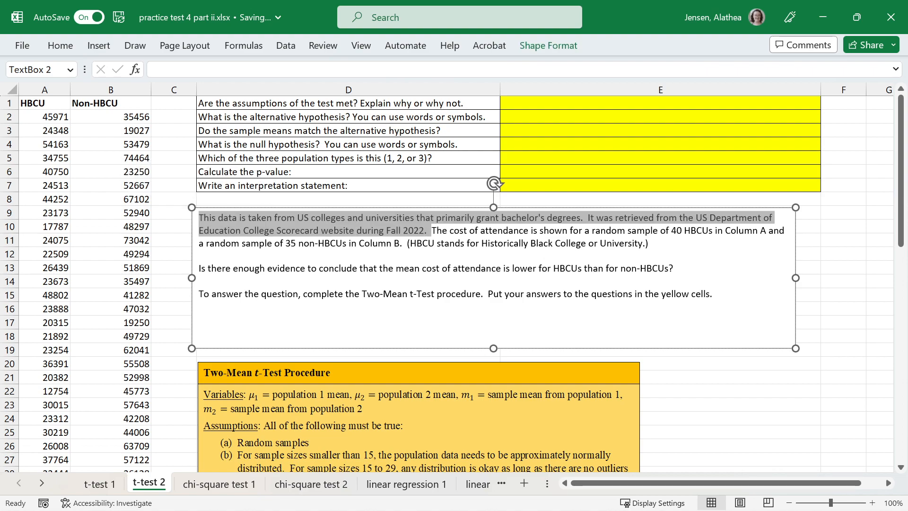
{"action": "left_click", "coordinate": [449, 243]}
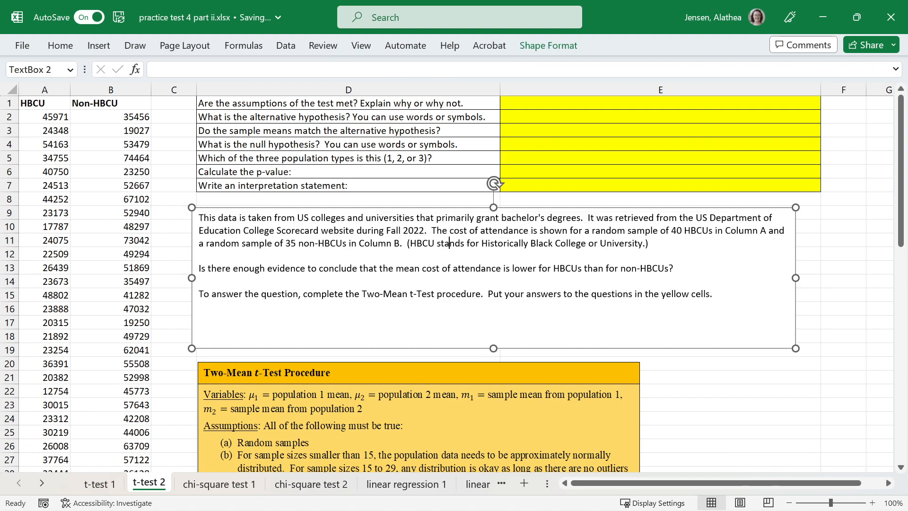
{"action": "left_click_drag", "start_coordinate": [432, 230], "coordinate": [393, 243]}
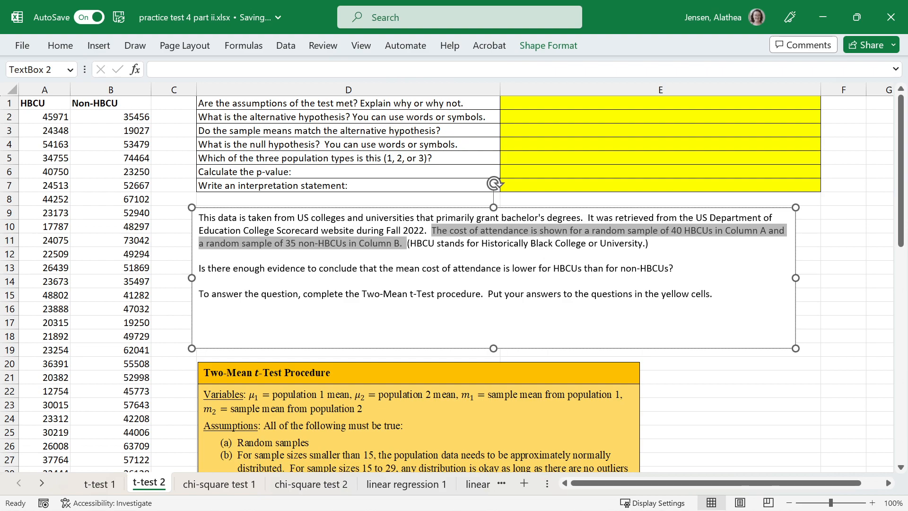
{"action": "left_click_drag", "start_coordinate": [406, 243], "coordinate": [650, 243]}
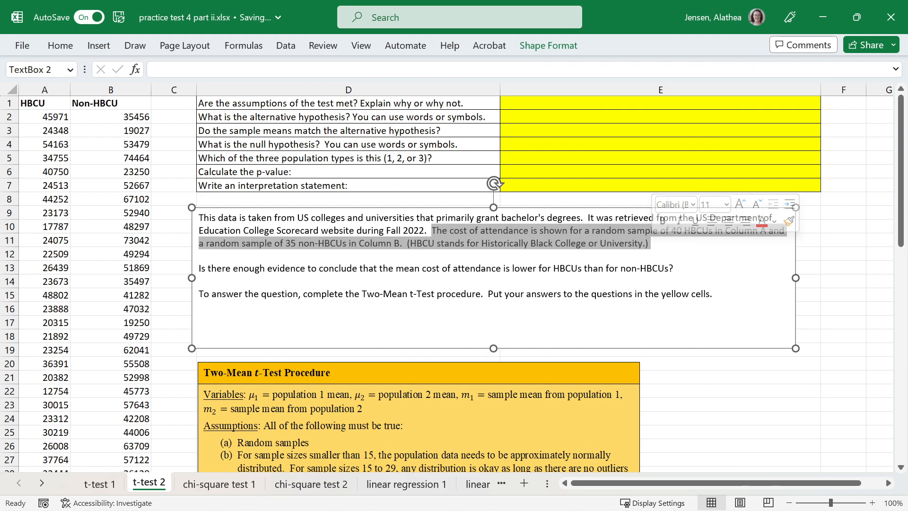
{"action": "left_click_drag", "start_coordinate": [503, 268], "coordinate": [198, 268]}
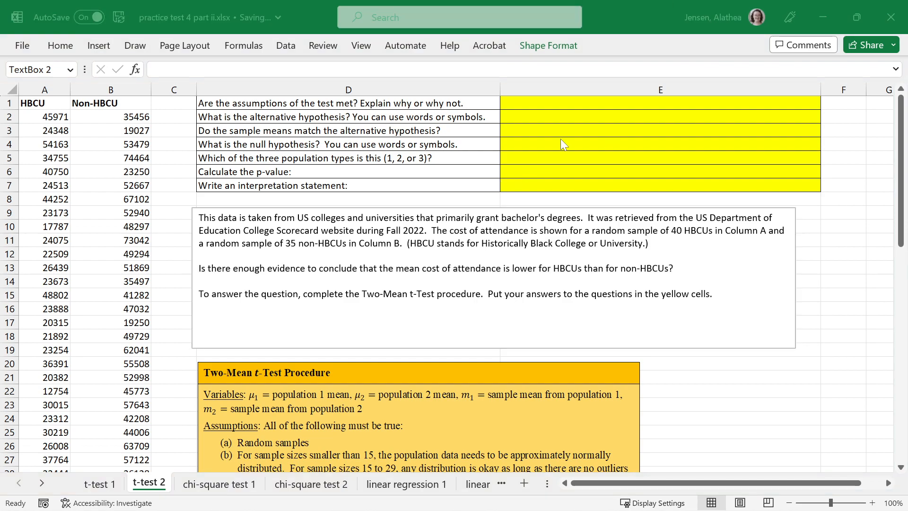
Review the assumptions and problem text, and enter "We do have random samples" in E1 as the start of the answer
{"action": "left_click", "coordinate": [557, 104]}
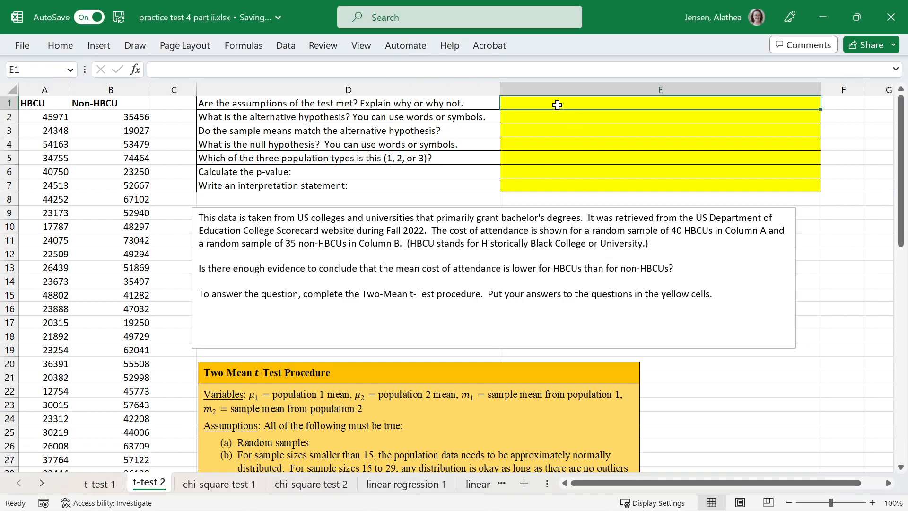
{"action": "scroll", "coordinate": [272, 371], "scroll_direction": "down", "scroll_amount": 3}
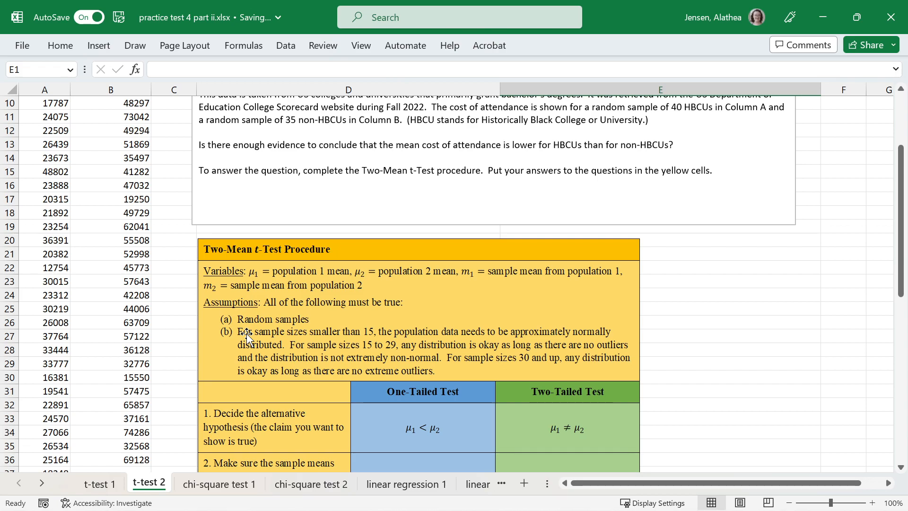
{"action": "scroll", "coordinate": [247, 335], "scroll_direction": "up", "scroll_amount": 3}
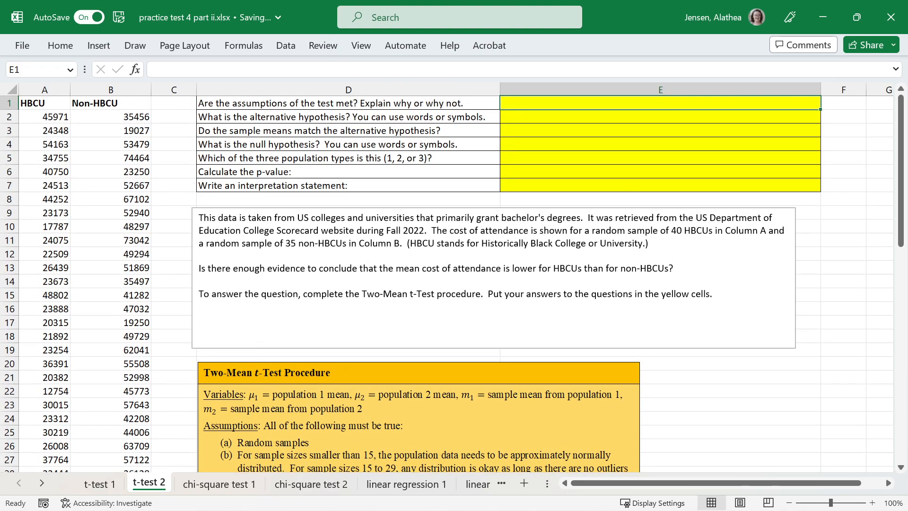
{"action": "double_click", "coordinate": [608, 230]}
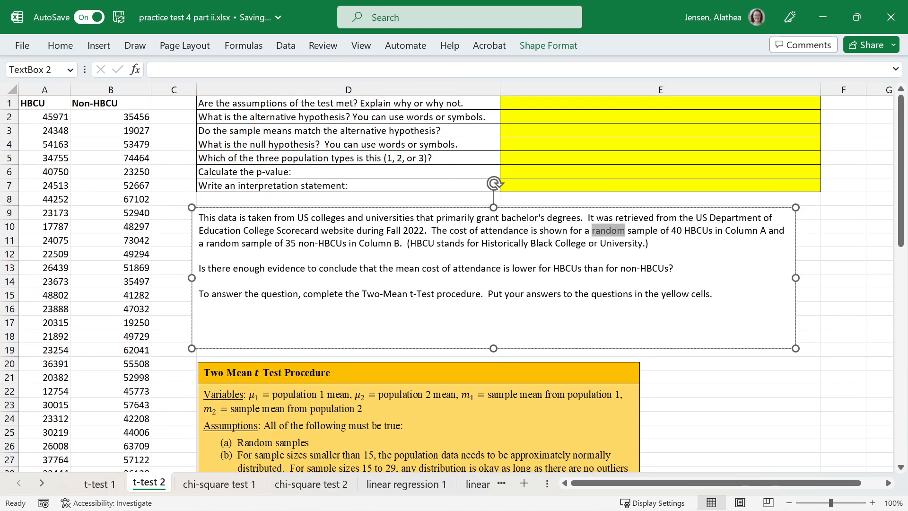
{"action": "left_click", "coordinate": [570, 107]}
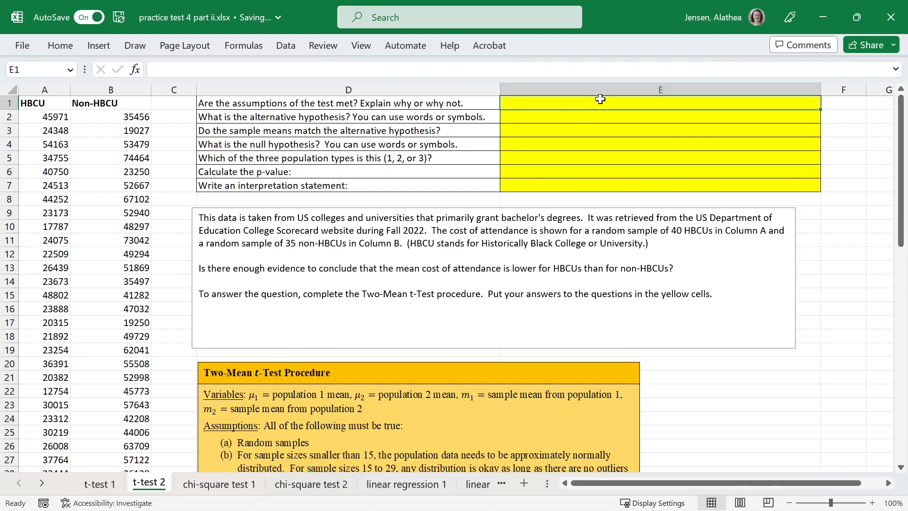
{"action": "type", "text": "We do have random samples"}
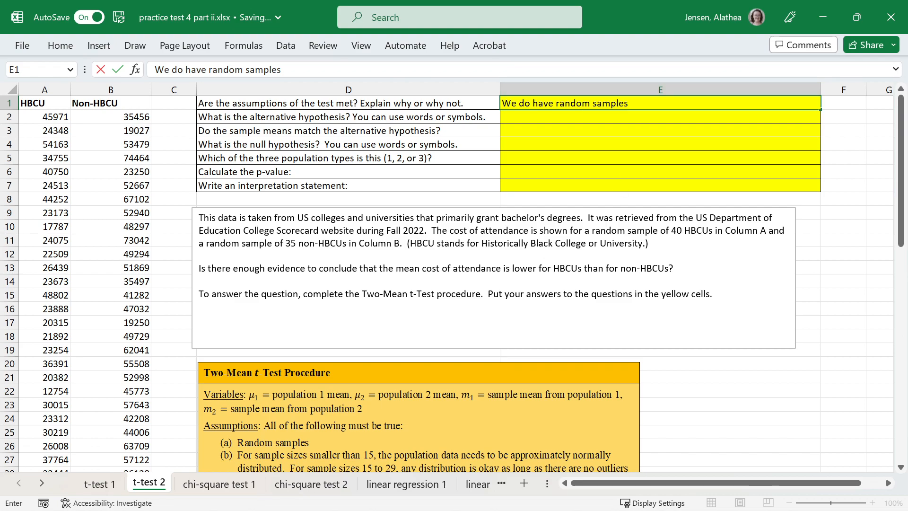
{"action": "scroll", "coordinate": [579, 340], "scroll_direction": "down", "scroll_amount": 2}
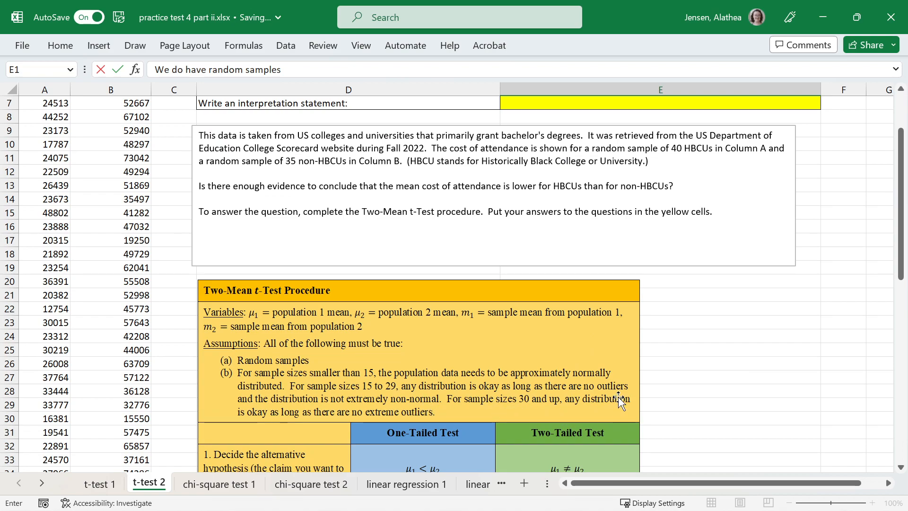
{"action": "scroll", "coordinate": [619, 400], "scroll_direction": "up", "scroll_amount": 2}
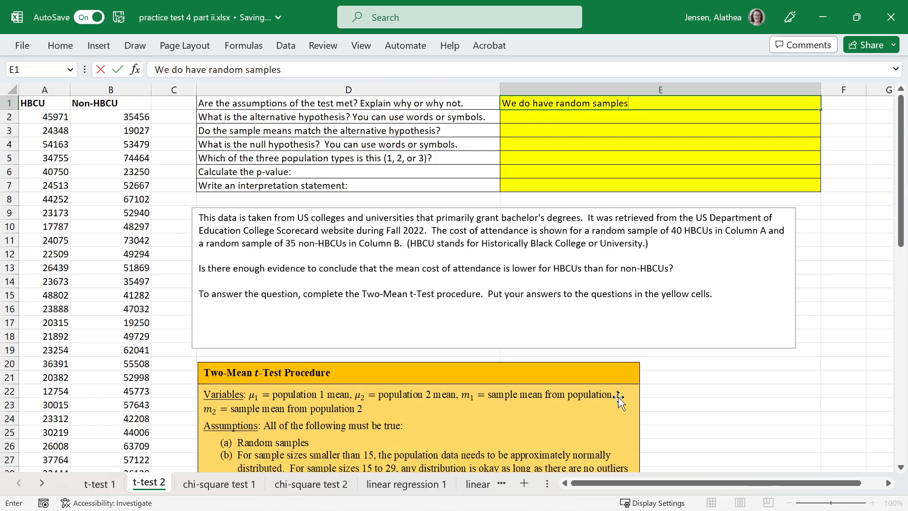
{"action": "left_click", "coordinate": [855, 111]}
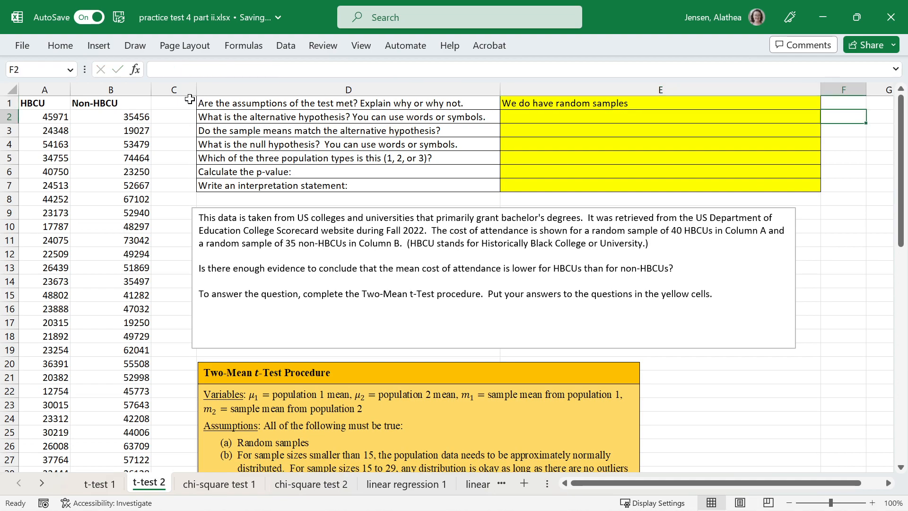
Insert a box and whisker chart of the HBCU and Non-HBCU data in columns A and B
{"action": "left_click", "coordinate": [48, 93]}
{"action": "left_click_drag", "start_coordinate": [49, 93], "coordinate": [111, 89]}
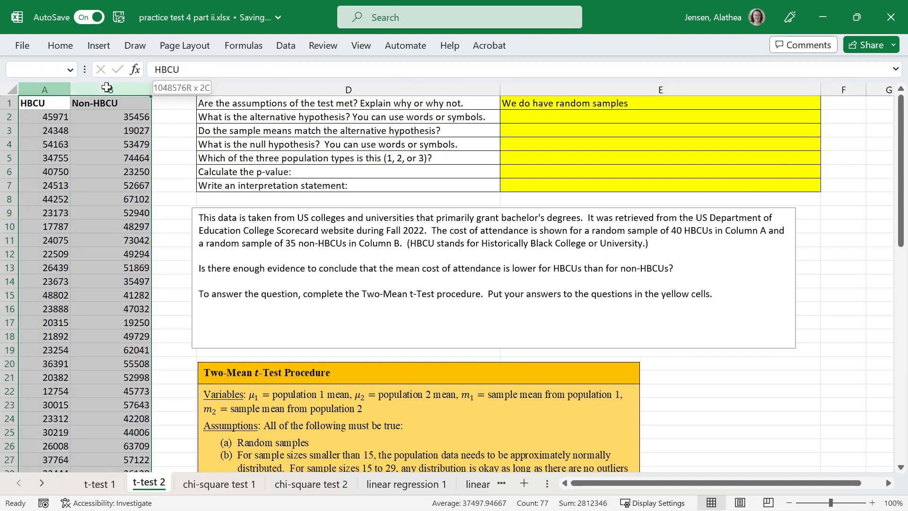
{"action": "left_click", "coordinate": [98, 46]}
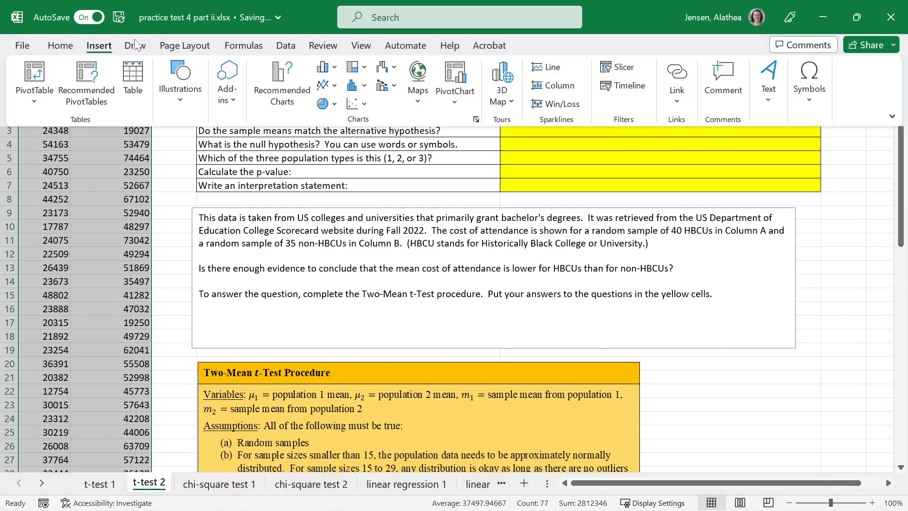
{"action": "left_click", "coordinate": [364, 85]}
{"action": "left_click", "coordinate": [373, 199]}
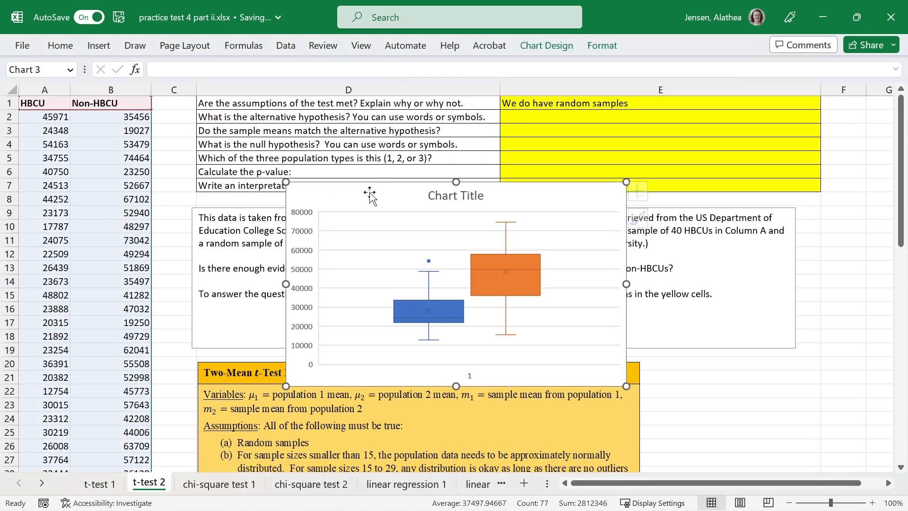
Add a legend to the box plot and move the chart beside the Two-Mean t-Test Procedure table, clear of the problem text
{"action": "left_click", "coordinate": [644, 191]}
{"action": "left_click", "coordinate": [674, 286]}
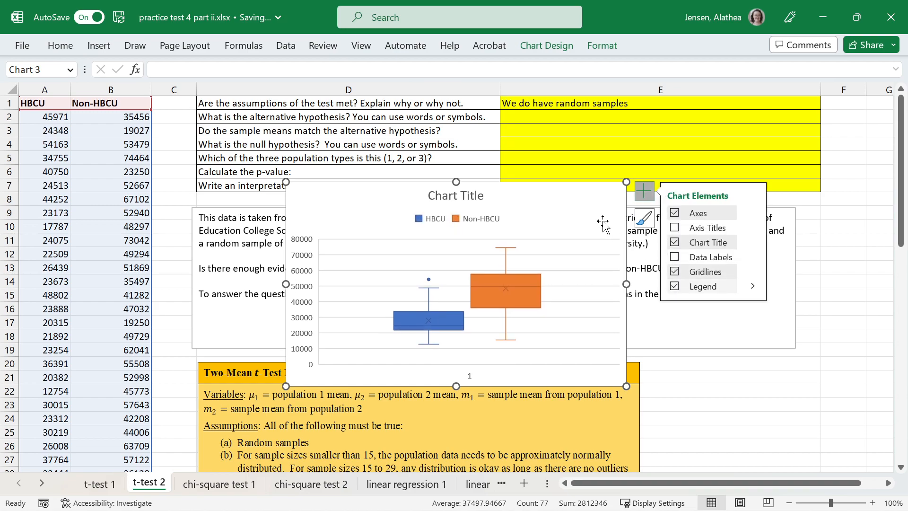
{"action": "left_click_drag", "start_coordinate": [592, 209], "coordinate": [778, 229]}
{"action": "left_click_drag", "start_coordinate": [464, 209], "coordinate": [687, 379]}
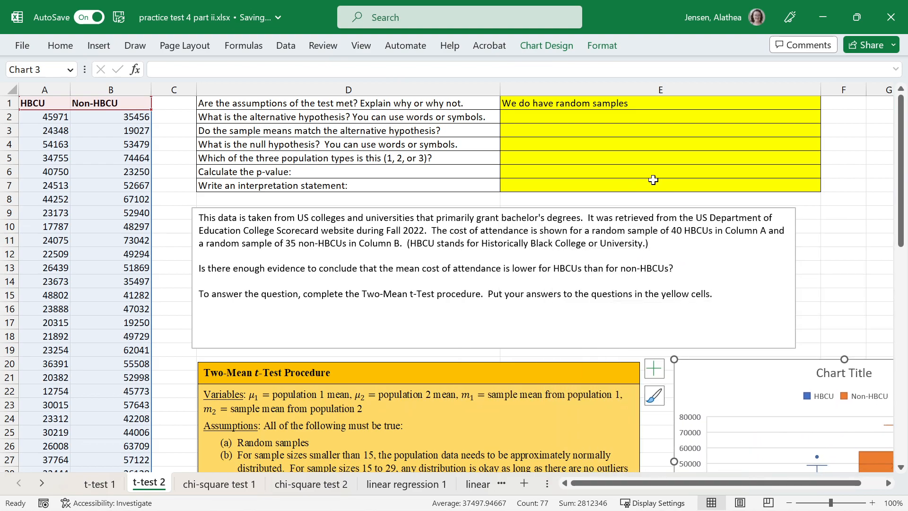
Extend the E1 answer with "and there are no extreme outliers with sample sizes 30+." and autofit column E
{"action": "left_click", "coordinate": [656, 105]}
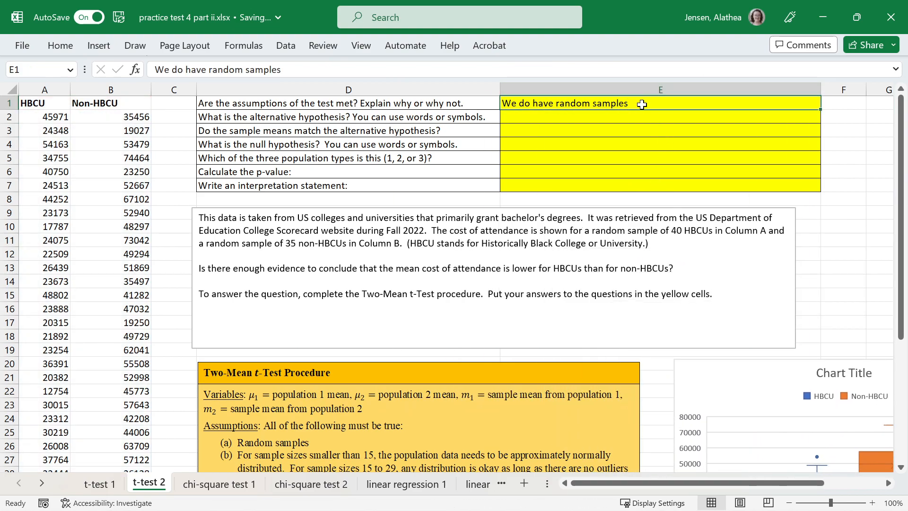
{"action": "key", "text": "F2"}
{"action": "type", "text": "and there are"}
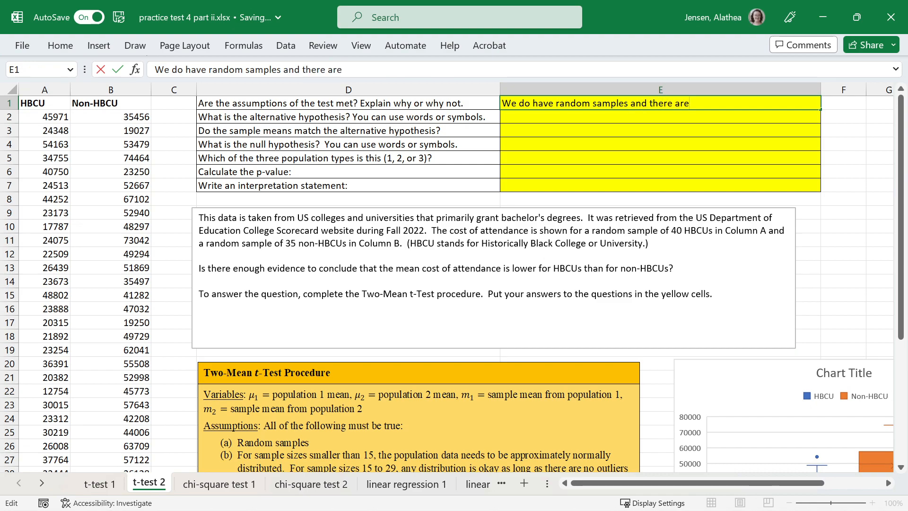
{"action": "type", "text": " no extreme outliers wit s"}
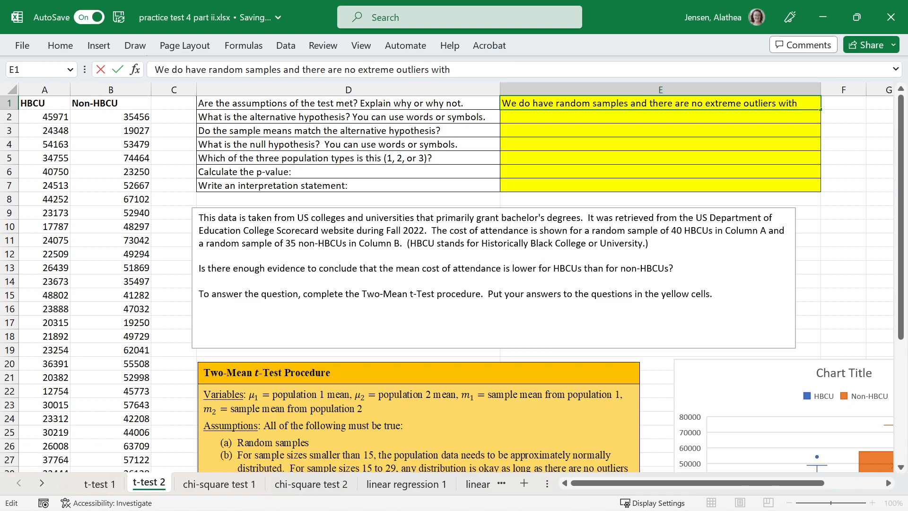
{"action": "type", "text": " samp"}
{"action": "type", "text": "le sizes 30+."}
{"action": "key", "text": "Return"}
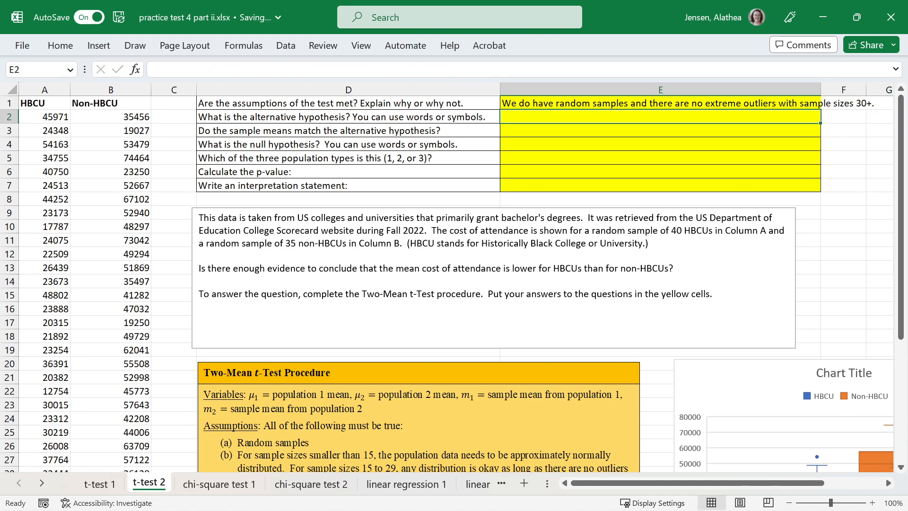
{"action": "double_click", "coordinate": [825, 89]}
Put "Yes," at the start of the E1 answer and change the W of "We" to lowercase
{"action": "key", "text": "Up"}
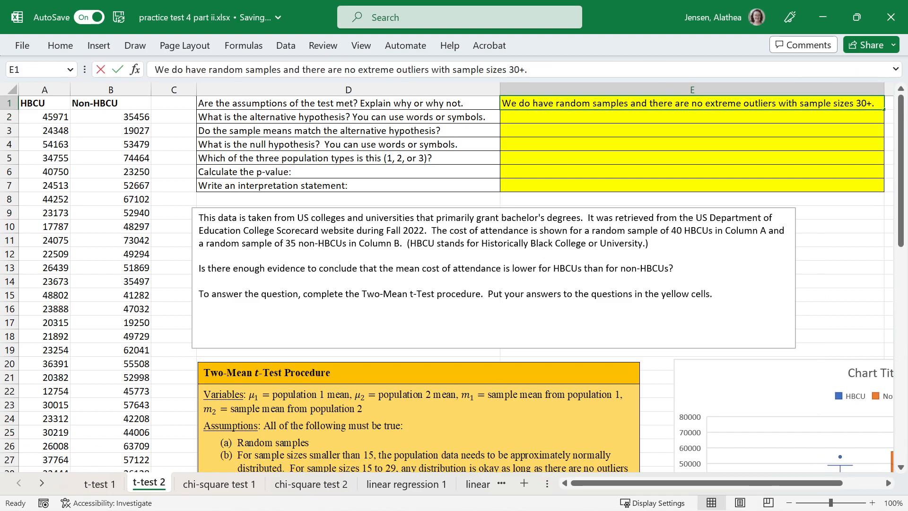
{"action": "key", "text": "F2"}
{"action": "type", "text": "Yes,"}
{"action": "key", "text": "Delete"}
{"action": "type", "text": "w"}
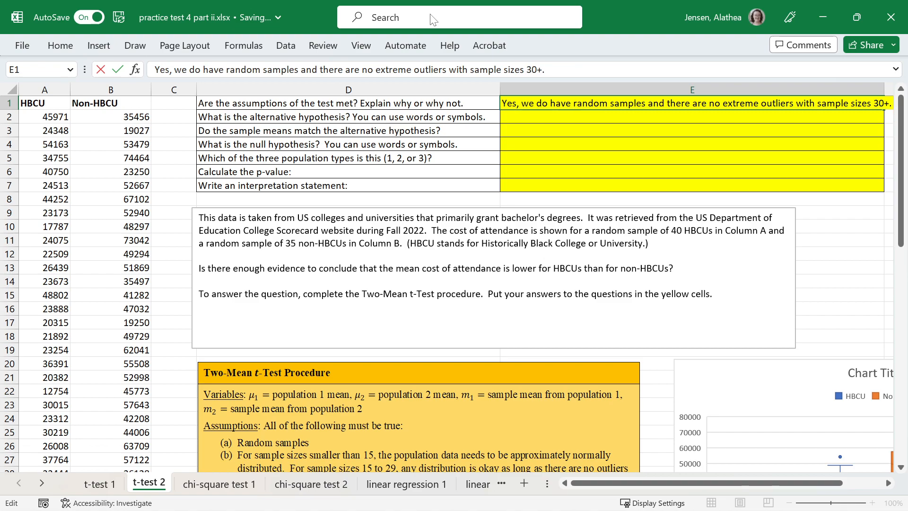
{"action": "key", "text": "Return"}
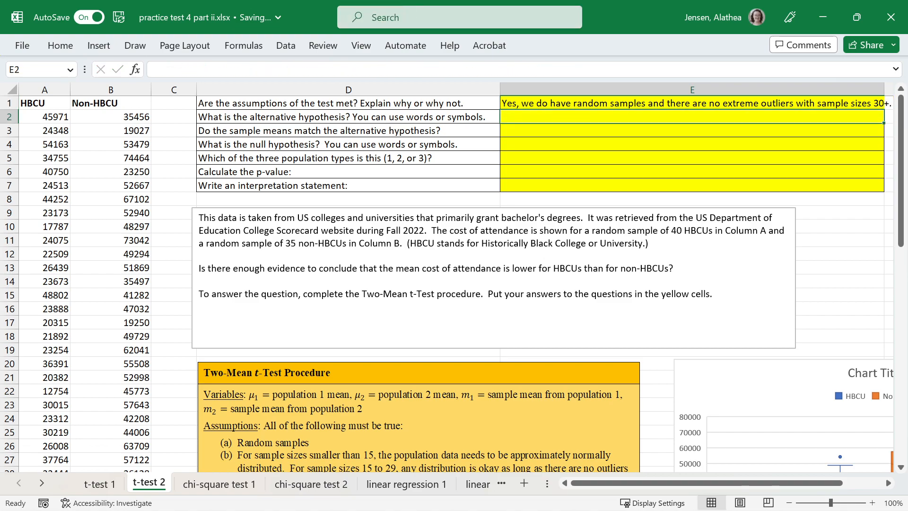
Copy "the mean cost of attendance is lower for HBCUs than for non-HBCUs" from the problem question into E2 as the alternative hypothesis
{"action": "left_click", "coordinate": [453, 116]}
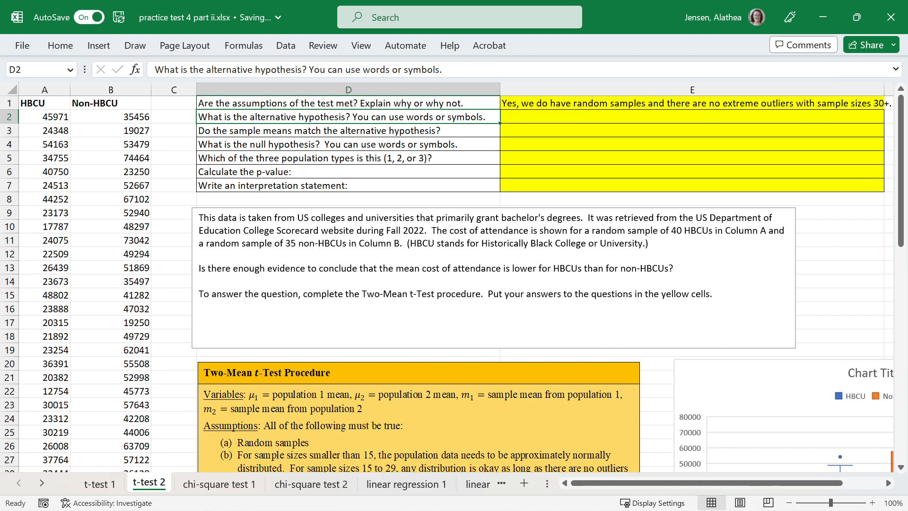
{"action": "left_click", "coordinate": [394, 268]}
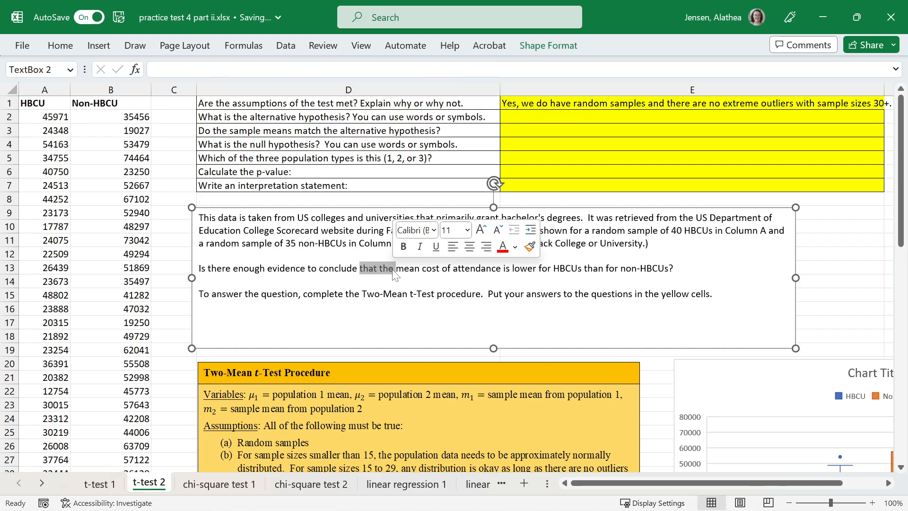
{"action": "key", "text": "shift+Up"}
{"action": "left_click_drag", "start_coordinate": [379, 268], "coordinate": [668, 268]}
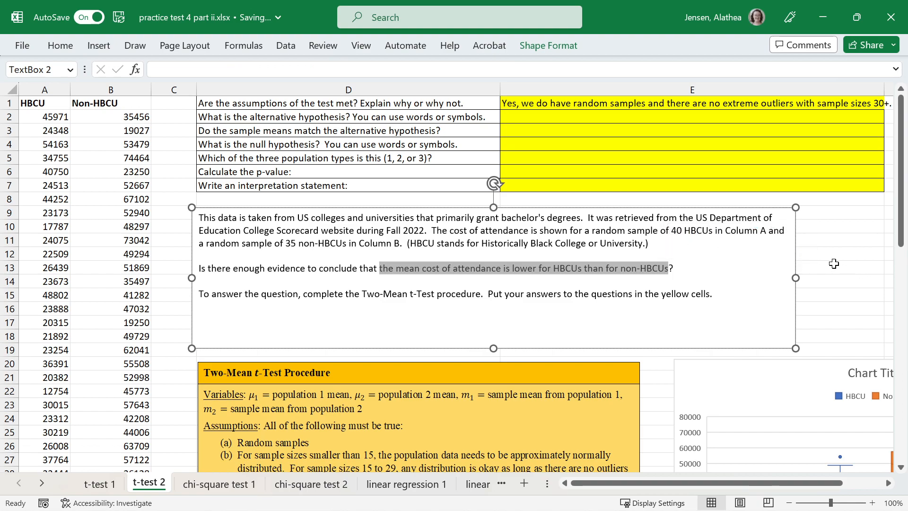
{"action": "left_click", "coordinate": [641, 119]}
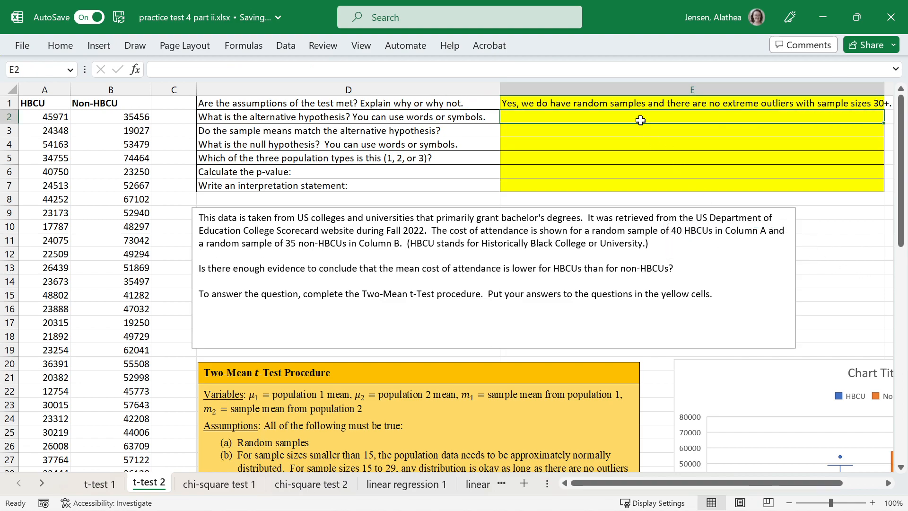
{"action": "left_click", "coordinate": [62, 45]}
{"action": "left_click", "coordinate": [68, 102]}
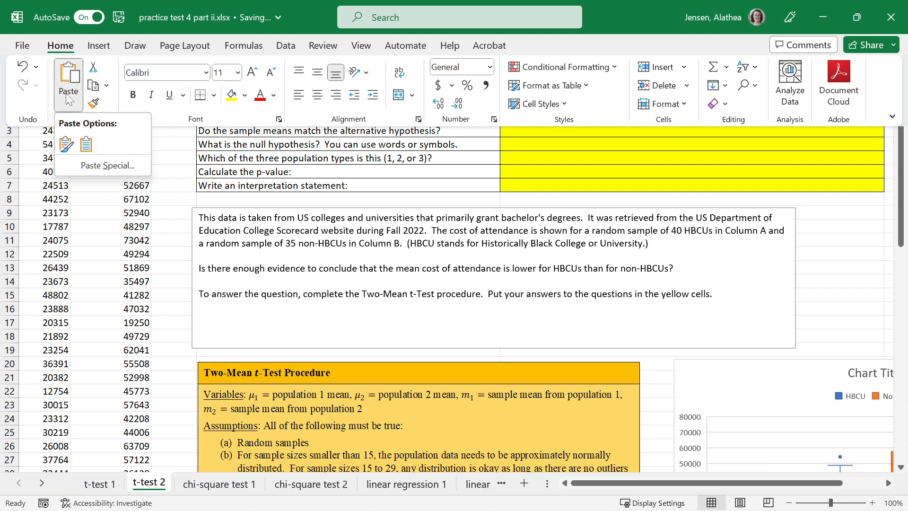
{"action": "left_click", "coordinate": [90, 146]}
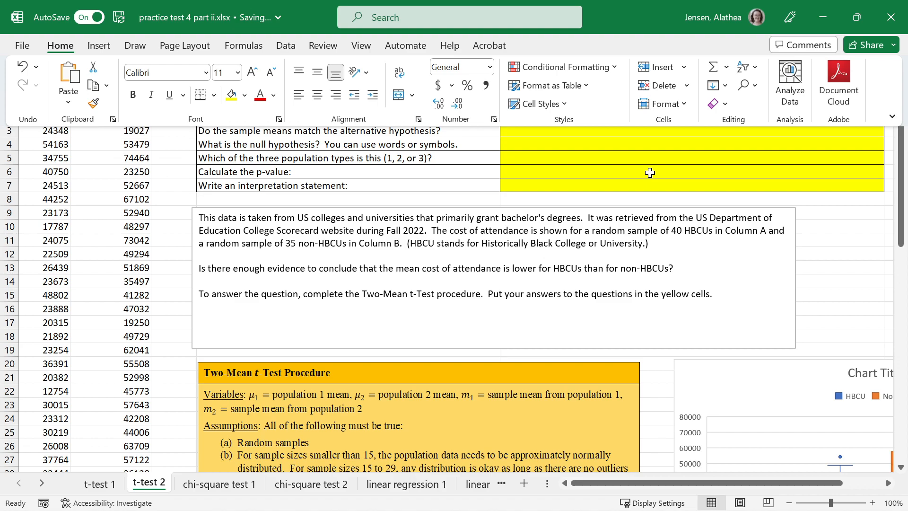
{"action": "left_click", "coordinate": [650, 173]}
{"action": "left_click", "coordinate": [670, 116]}
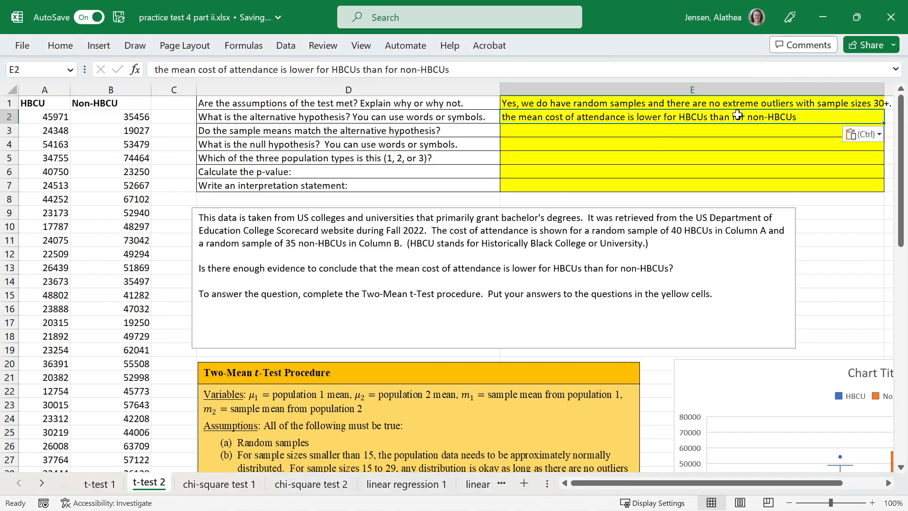
Capitalize the first letter of the alternative hypothesis in E2 so it starts with "The"
{"action": "left_click_drag", "start_coordinate": [158, 69], "coordinate": [154, 69]}
{"action": "type", "text": "T"}
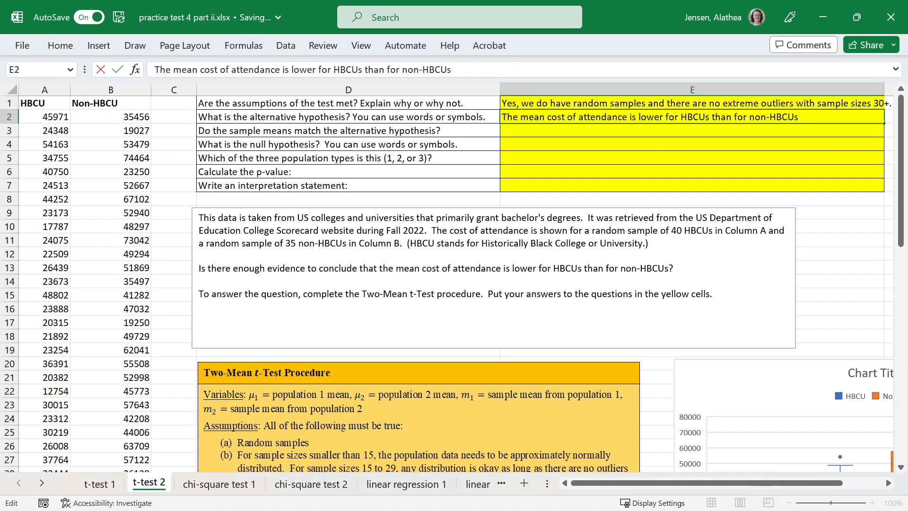
{"action": "key", "text": "Return"}
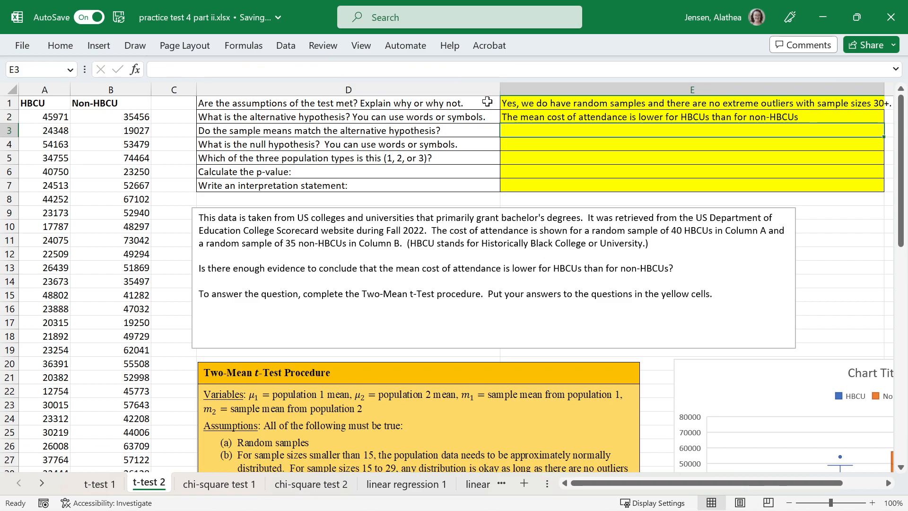
Review the procedure's sample-mean requirement and compare the HBCU and Non-HBCU mean markers on the box plot
{"action": "scroll", "coordinate": [473, 241], "scroll_direction": "down", "scroll_amount": 7}
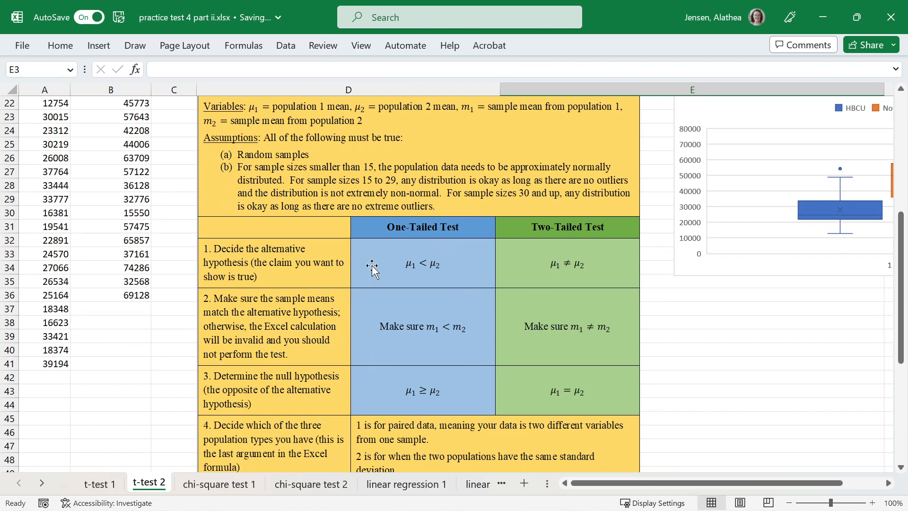
{"action": "scroll", "coordinate": [431, 388], "scroll_direction": "up", "scroll_amount": 7}
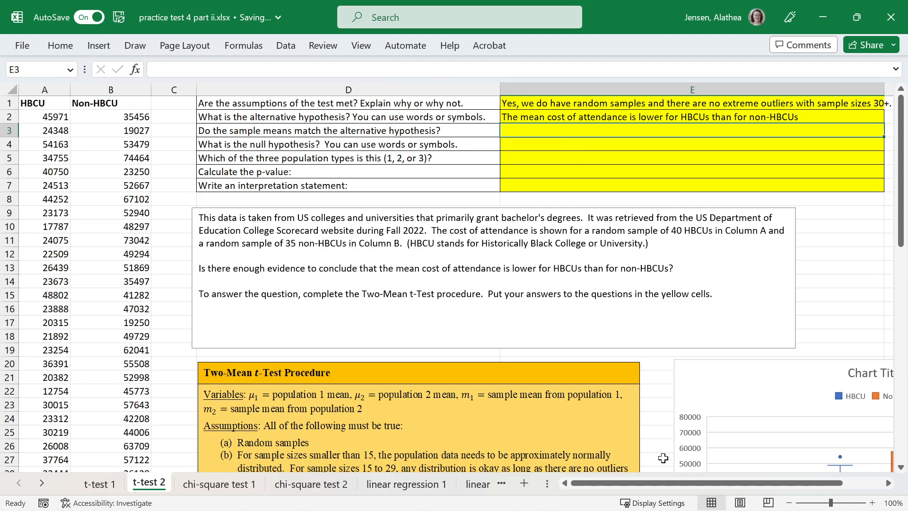
{"action": "left_click_drag", "start_coordinate": [654, 487], "coordinate": [694, 488]}
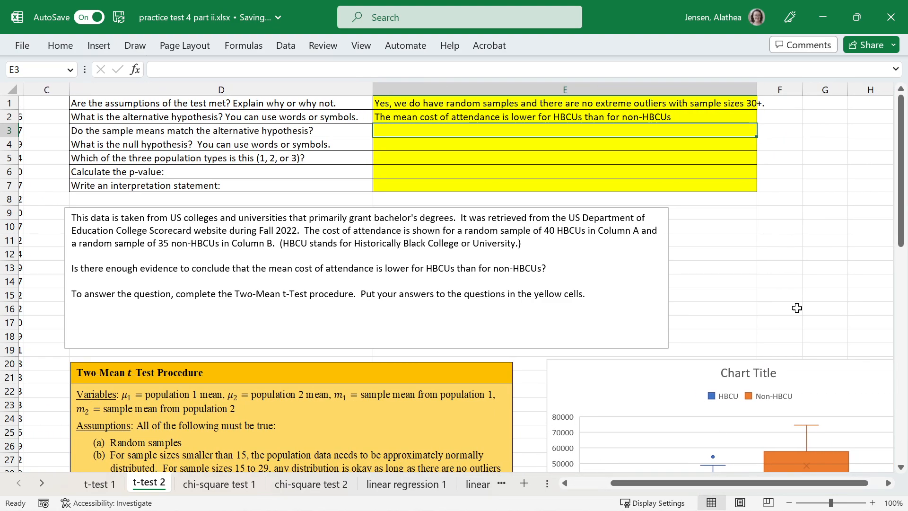
{"action": "scroll", "coordinate": [799, 313], "scroll_direction": "down", "scroll_amount": 3}
{"action": "scroll", "coordinate": [799, 314], "scroll_direction": "down", "scroll_amount": 2}
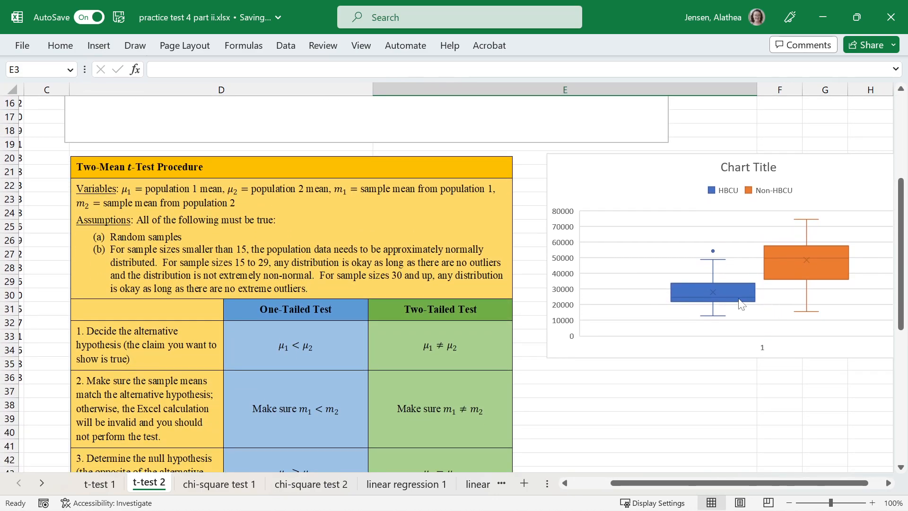
{"action": "mouse_move", "coordinate": [713, 295]}
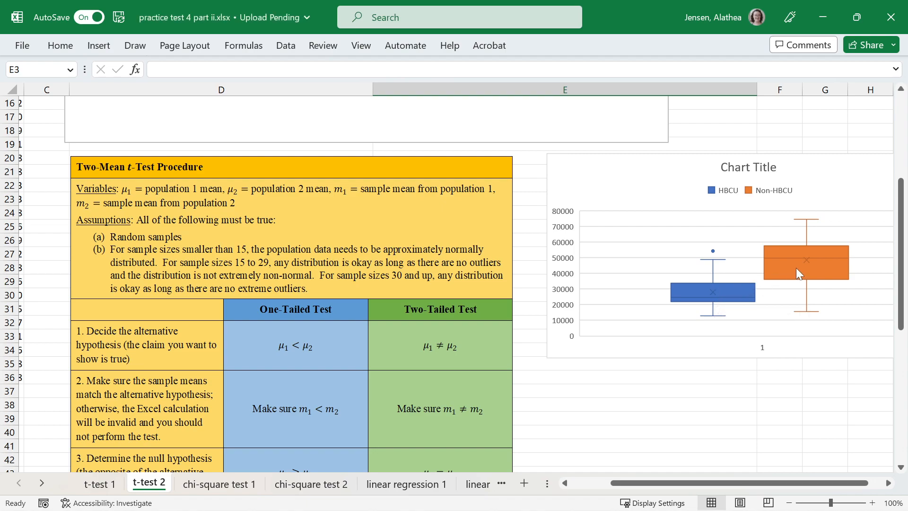
{"action": "mouse_move", "coordinate": [808, 265]}
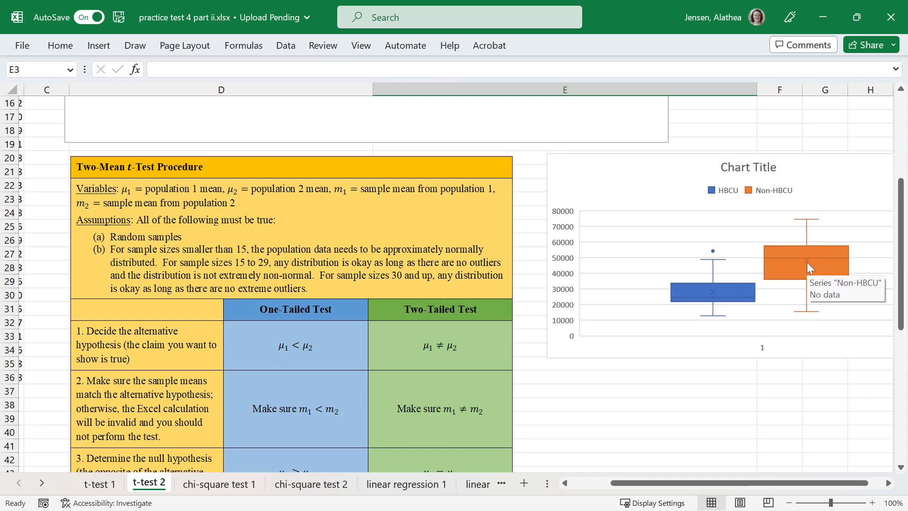
{"action": "scroll", "coordinate": [807, 260], "scroll_direction": "up", "scroll_amount": 5}
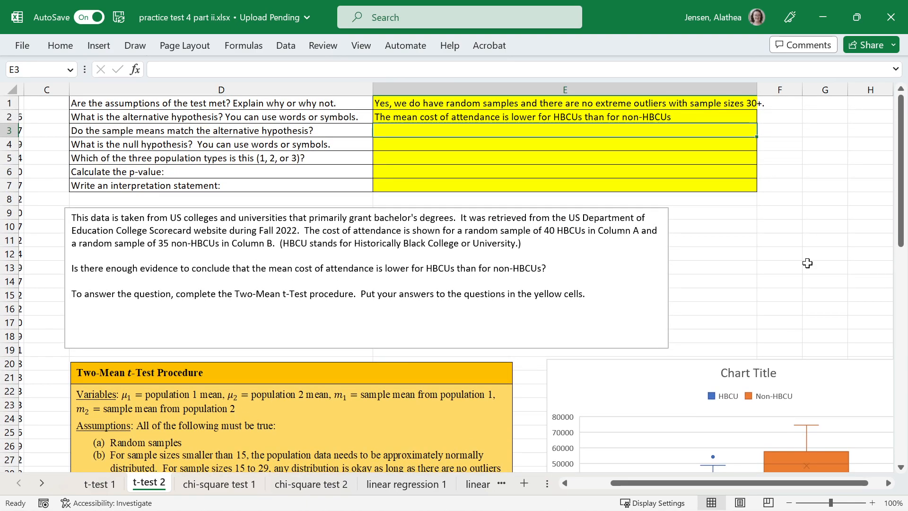
Answer in E3 whether the sample means match the alternative hypothesis with "Yes, the HBCU sample mean is lower"
{"action": "left_click", "coordinate": [626, 118]}
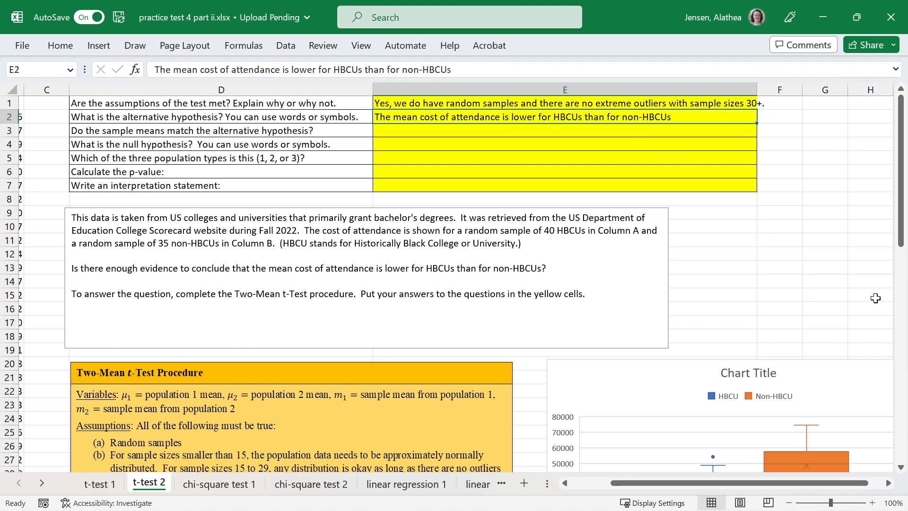
{"action": "left_click", "coordinate": [710, 131]}
{"action": "type", "text": "Y"}
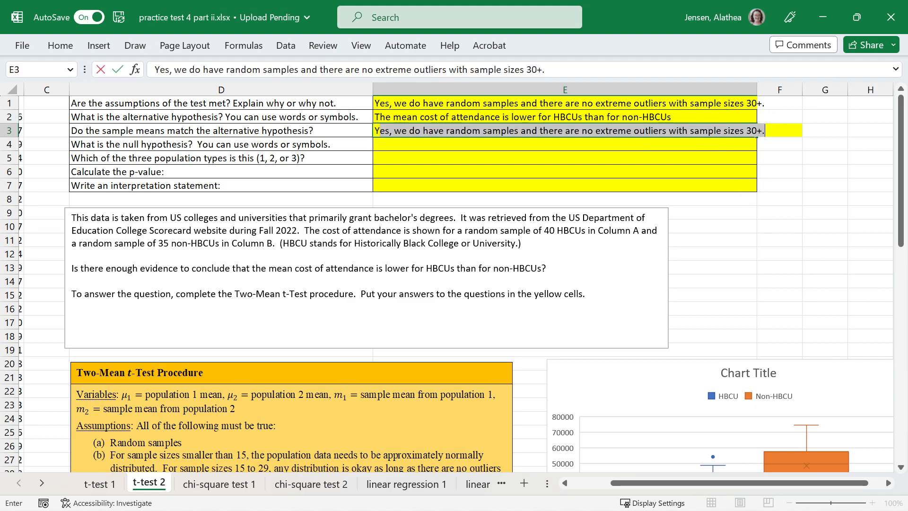
{"action": "type", "text": "es, the HBCU "}
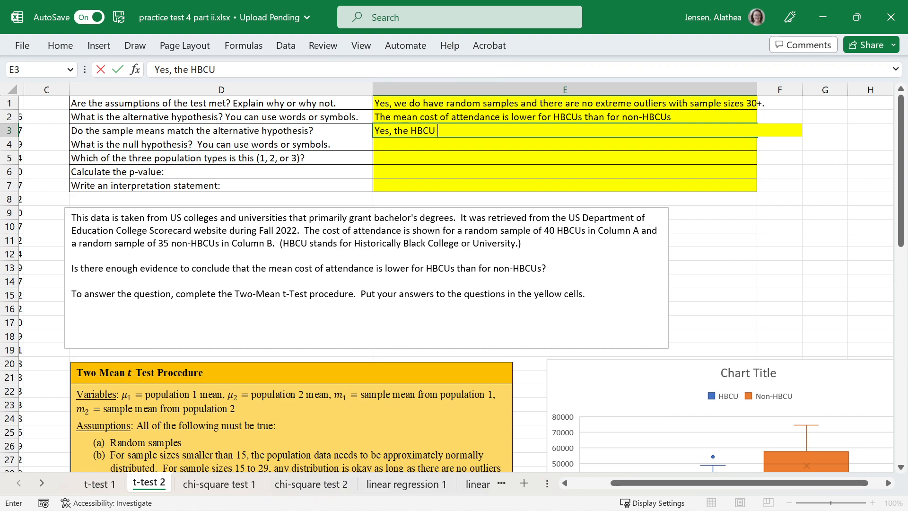
{"action": "type", "text": "sample mean is lower"}
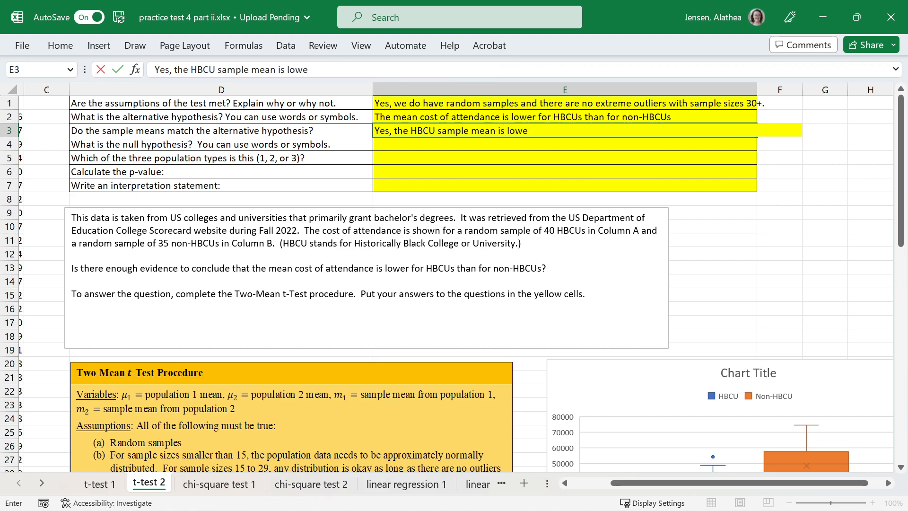
{"action": "key", "text": "Return"}
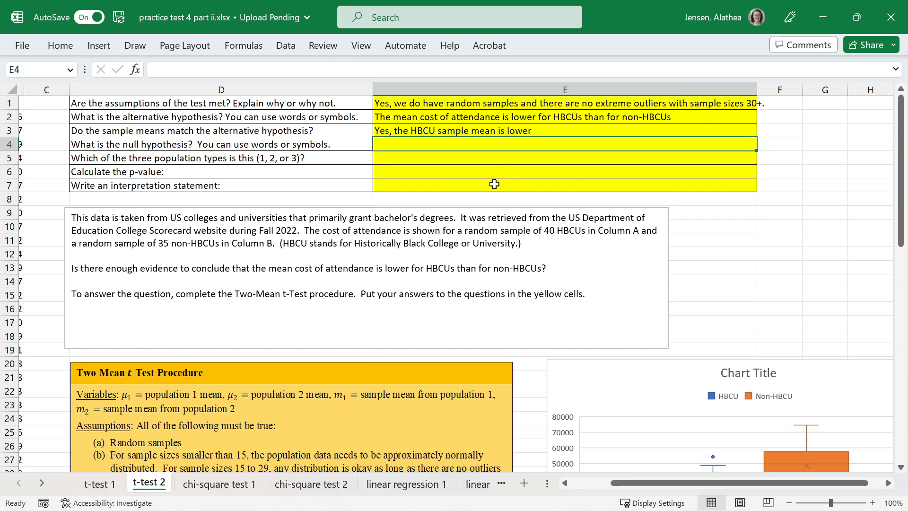
Copy the alternative hypothesis from E2 into E4 as the starting text for the null hypothesis
{"action": "left_click", "coordinate": [493, 118]}
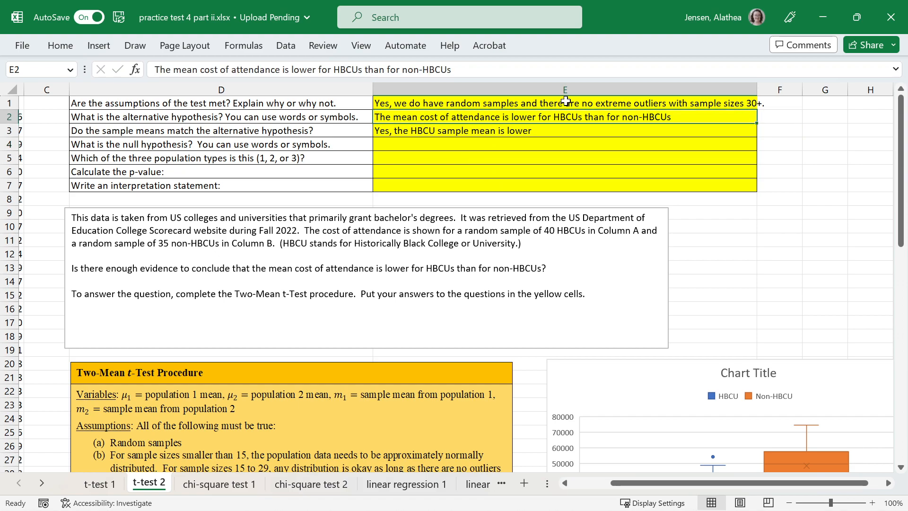
{"action": "key", "text": "ctrl+c"}
{"action": "left_click", "coordinate": [557, 144]}
{"action": "key", "text": "ctrl+v"}
{"action": "key", "text": "ctrl"}
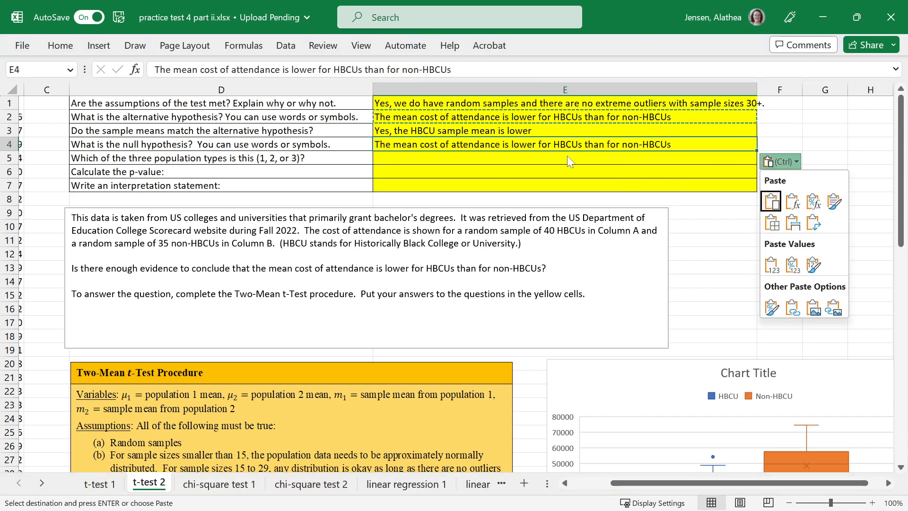
{"action": "key", "text": "Escape"}
Replace "lower" in the E4 null hypothesis with "greater than or equal"
{"action": "double_click", "coordinate": [527, 144]}
{"action": "double_click", "coordinate": [527, 144]}
{"action": "type", "text": "greater than or equ"}
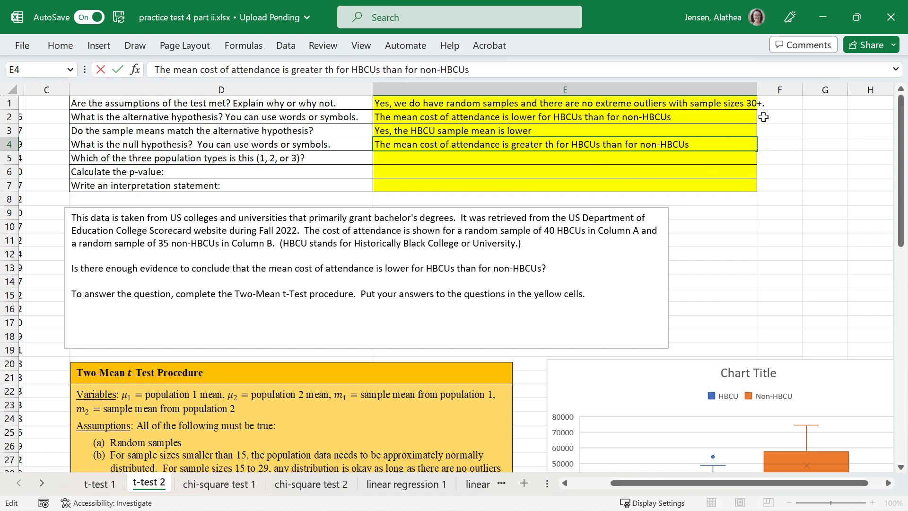
{"action": "type", "text": "al"}
{"action": "key", "text": "Return"}
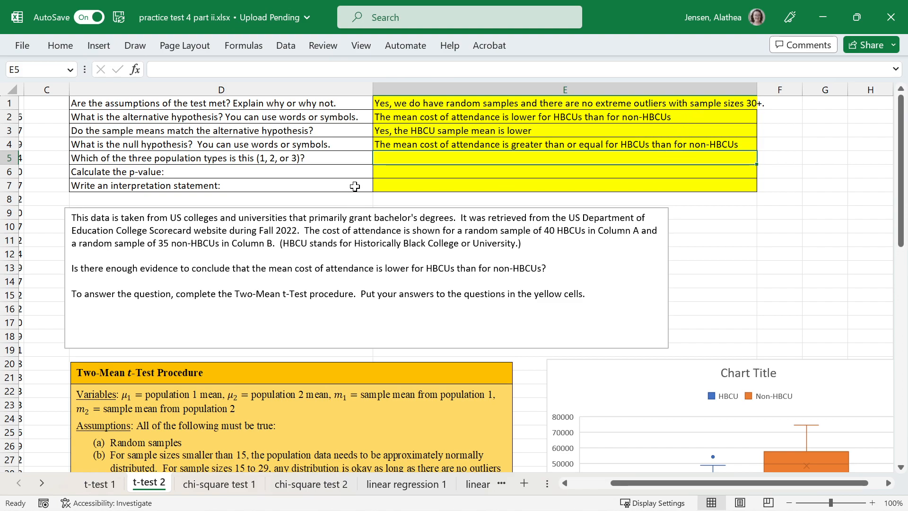
Check the population type descriptions in step 4 of the procedure and enter 3 as the population type in E5
{"action": "scroll", "coordinate": [388, 189], "scroll_direction": "down", "scroll_amount": 7}
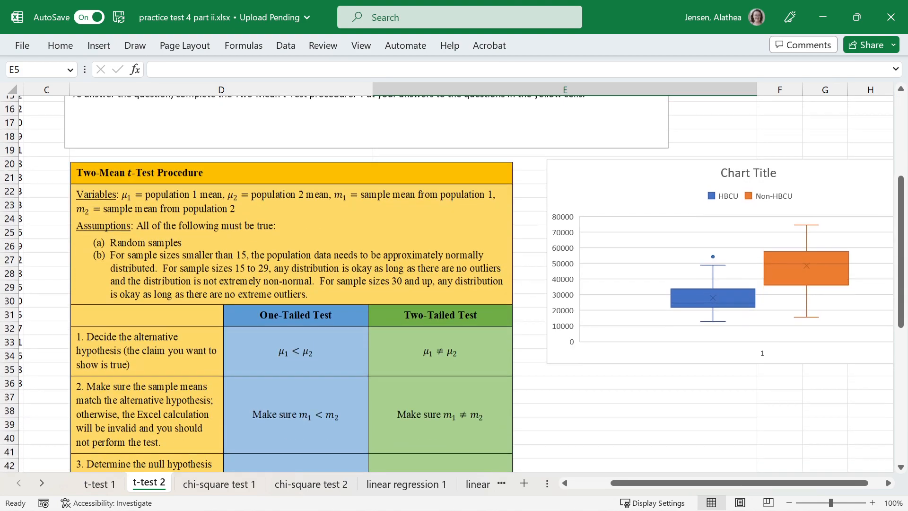
{"action": "scroll", "coordinate": [388, 210], "scroll_direction": "down", "scroll_amount": 3}
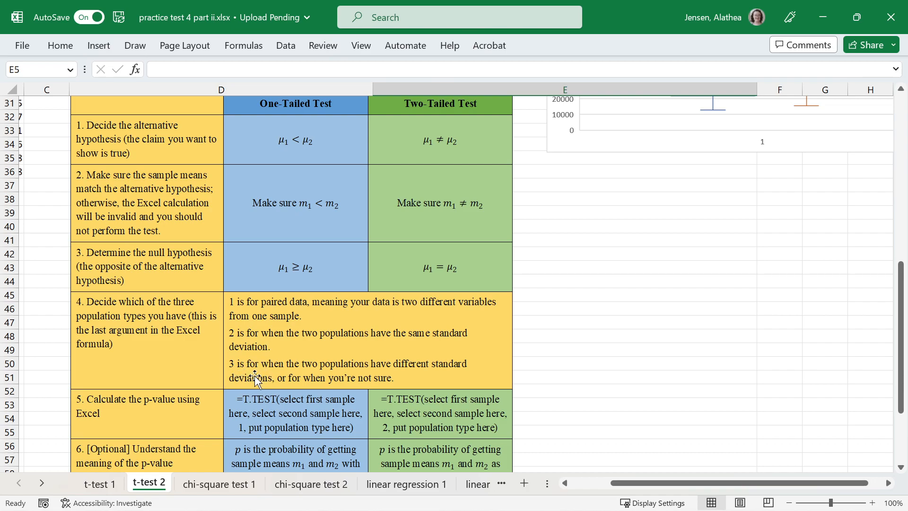
{"action": "scroll", "coordinate": [255, 378], "scroll_direction": "up", "scroll_amount": 8}
{"action": "scroll", "coordinate": [255, 378], "scroll_direction": "up", "scroll_amount": 2}
{"action": "type", "text": "3"}
{"action": "key", "text": "Return"}
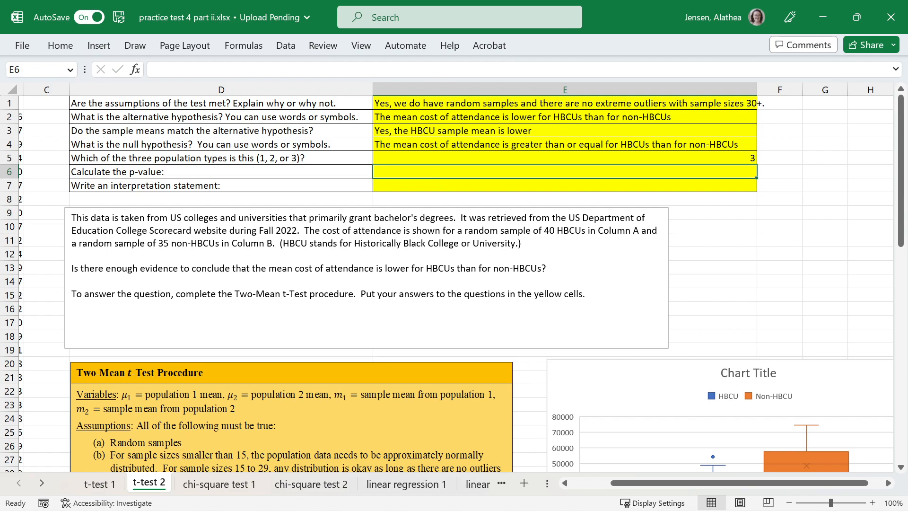
Calculate the one-tailed p-value in E6 with =T.TEST(A:A,B:B,1,3), following step 5 of the procedure
{"action": "scroll", "coordinate": [431, 189], "scroll_direction": "down", "scroll_amount": 7}
{"action": "scroll", "coordinate": [433, 206], "scroll_direction": "down", "scroll_amount": 5}
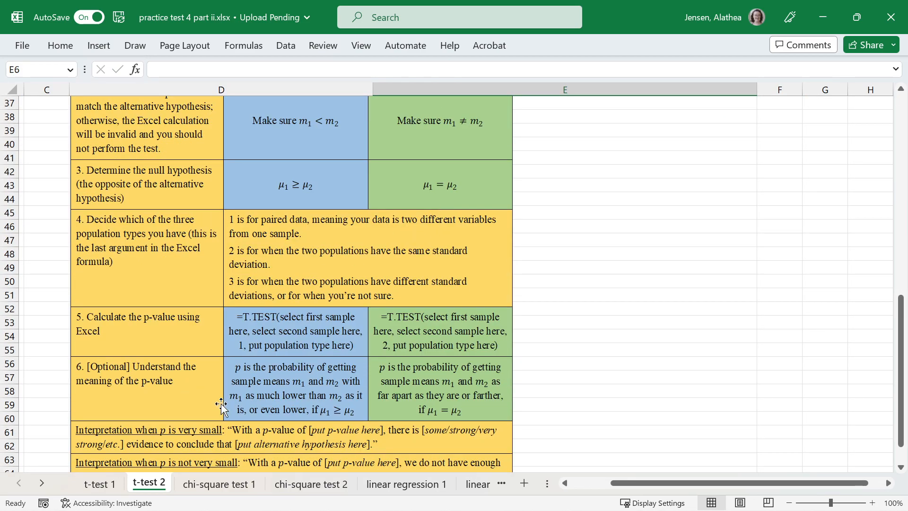
{"action": "scroll", "coordinate": [453, 350], "scroll_direction": "up", "scroll_amount": 12}
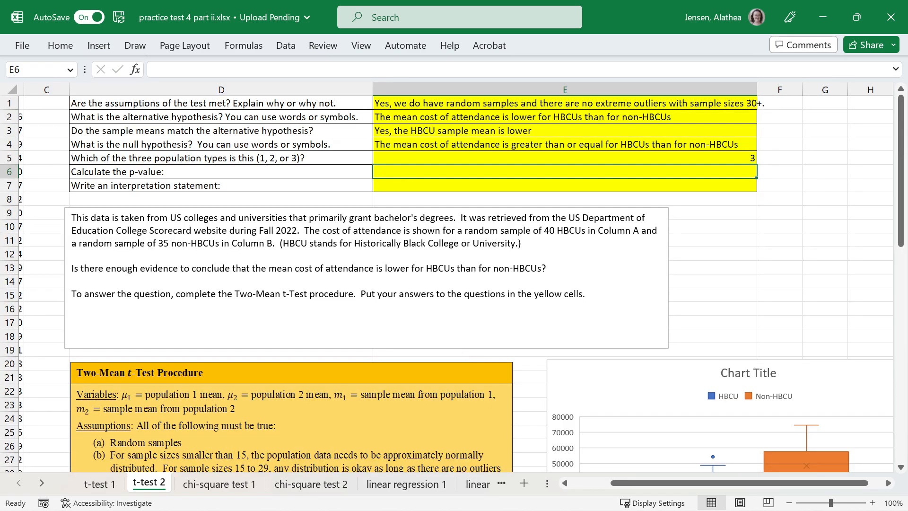
{"action": "type", "text": "=t.test("}
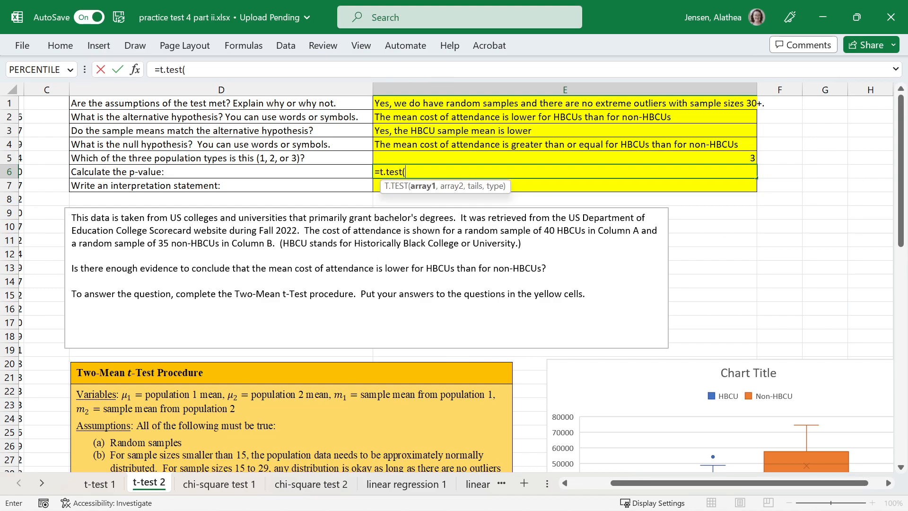
{"action": "left_click_drag", "start_coordinate": [659, 483], "coordinate": [586, 483]}
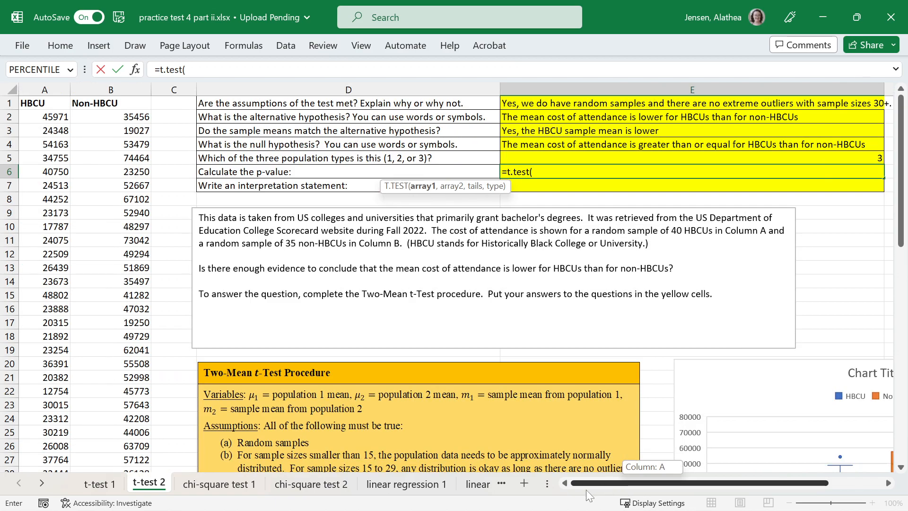
{"action": "left_click", "coordinate": [45, 86]}
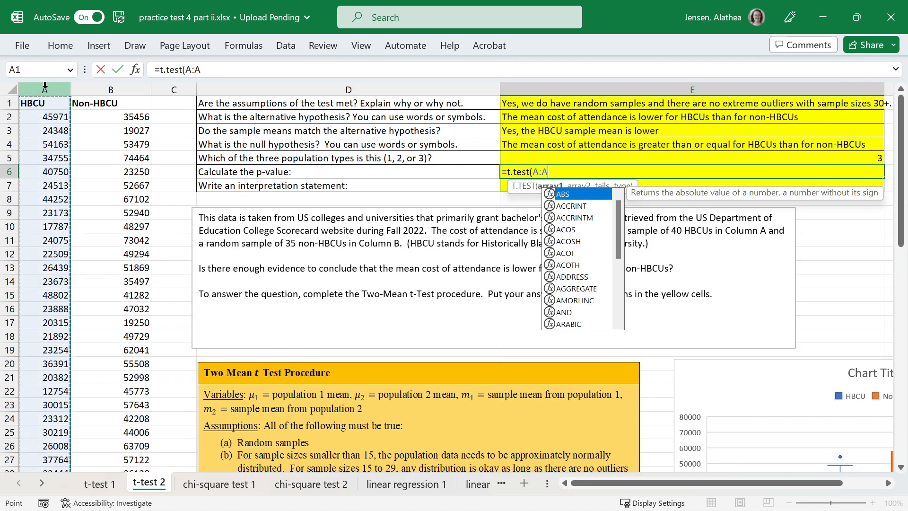
{"action": "type", "text": ","}
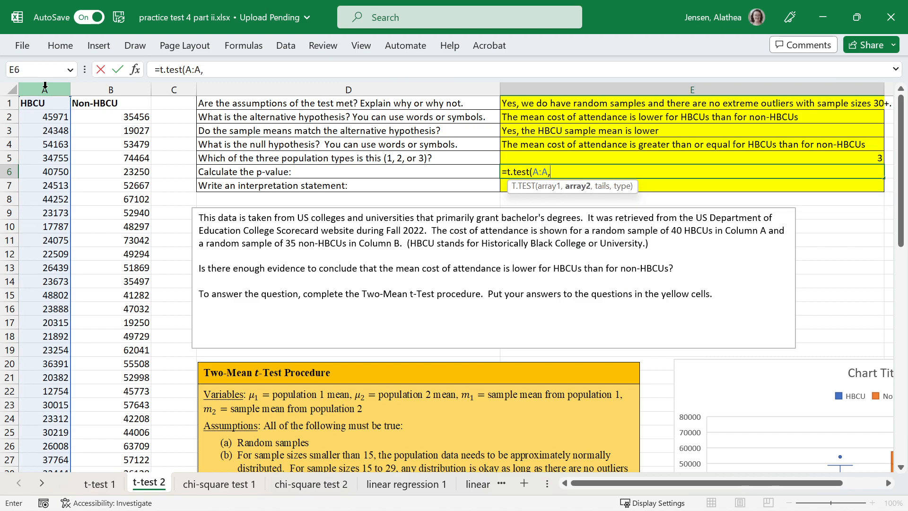
{"action": "left_click", "coordinate": [127, 85]}
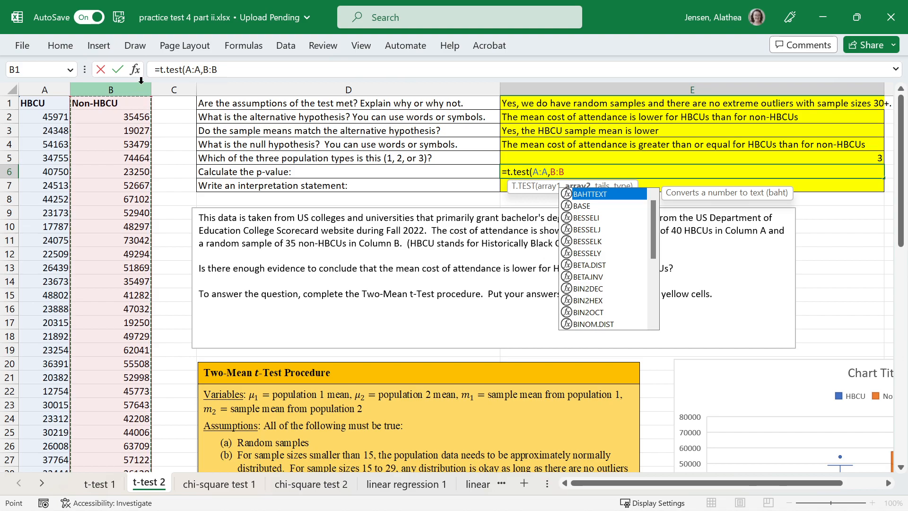
{"action": "type", "text": ","}
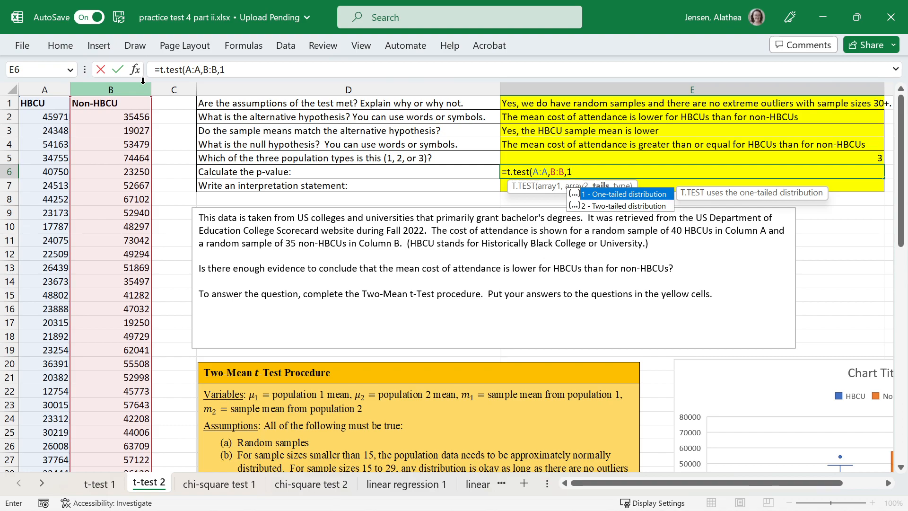
{"action": "type", "text": "1,"}
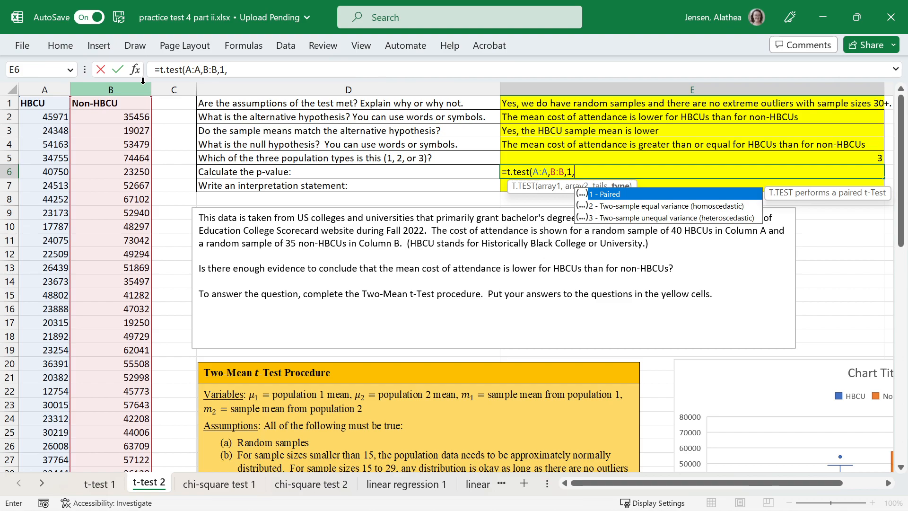
{"action": "type", "text": "3)"}
{"action": "key", "text": "Return"}
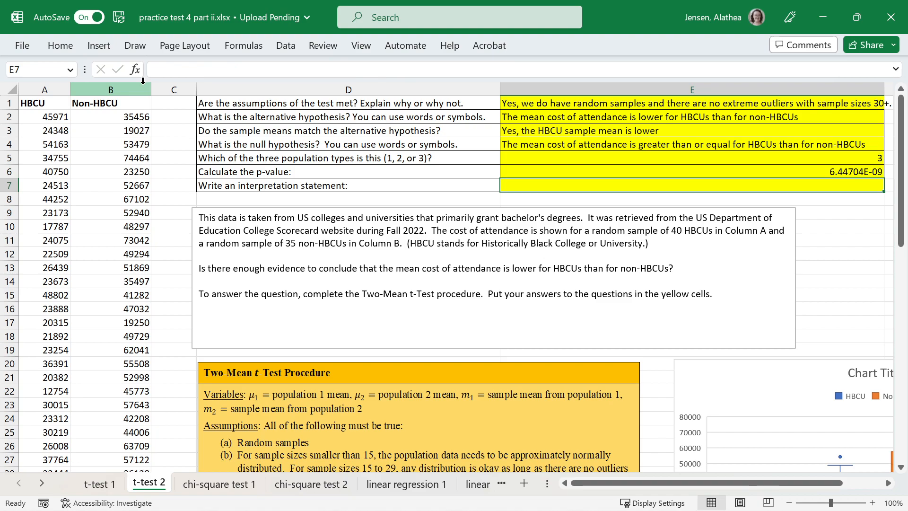
Change the number format of the p-value in E6 to Number
{"action": "key", "text": "Up"}
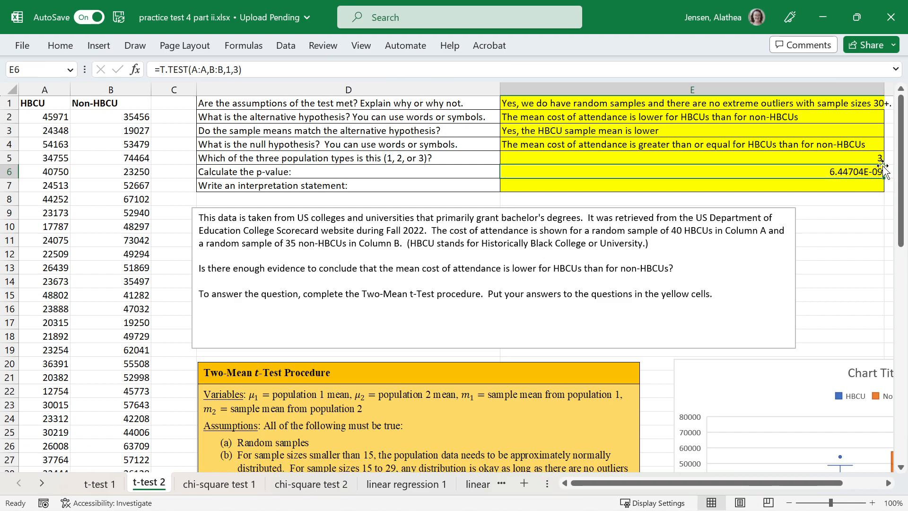
{"action": "left_click_drag", "start_coordinate": [900, 175], "coordinate": [900, 168]}
{"action": "double_click", "coordinate": [67, 46]}
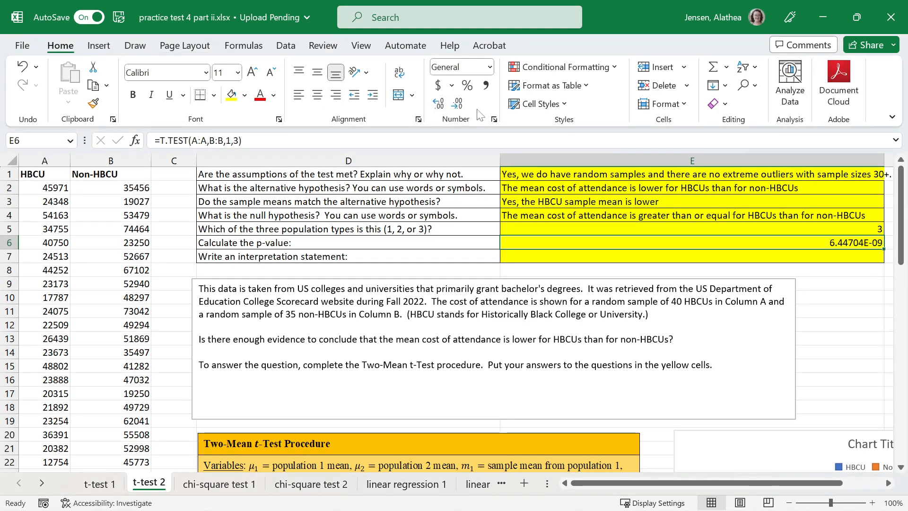
{"action": "left_click", "coordinate": [491, 68]}
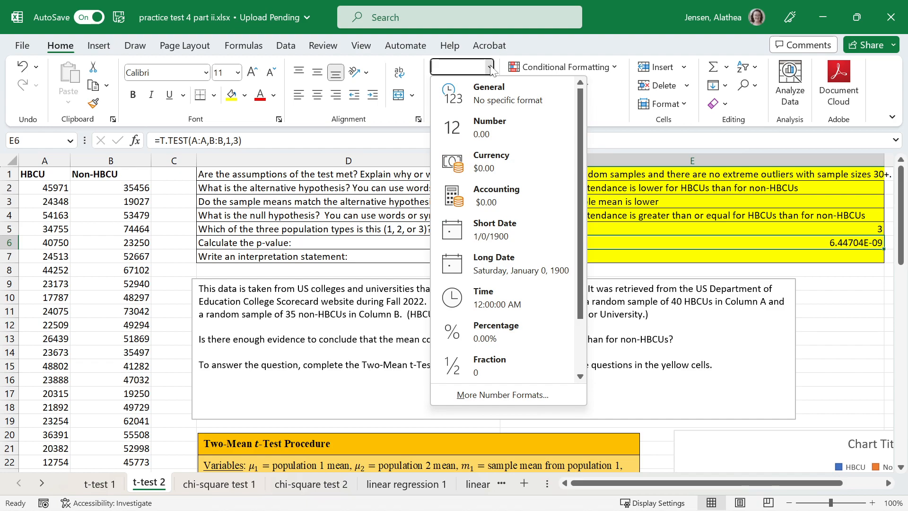
{"action": "left_click", "coordinate": [491, 132]}
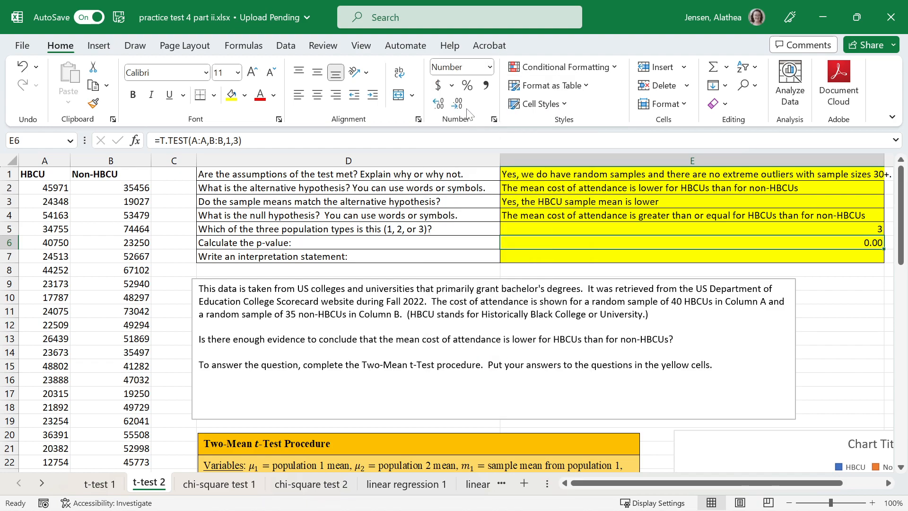
Increase the decimal places of the p-value in E6 to 12
{"action": "left_click", "coordinate": [439, 107]}
{"action": "left_click", "coordinate": [437, 108]}
{"action": "left_click", "coordinate": [437, 109]}
{"action": "left_click", "coordinate": [436, 110]}
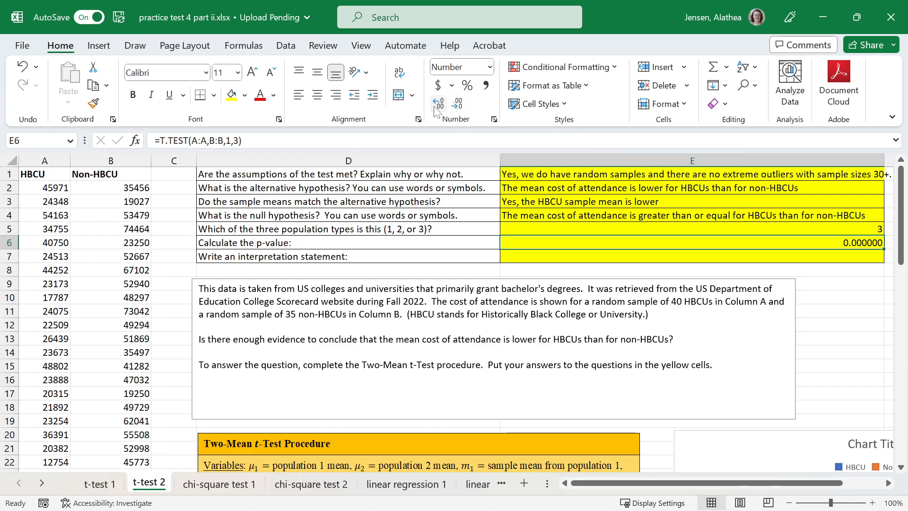
{"action": "left_click", "coordinate": [437, 110]}
{"action": "left_click", "coordinate": [437, 110]}
{"action": "left_click", "coordinate": [437, 109]}
{"action": "left_click", "coordinate": [437, 110]}
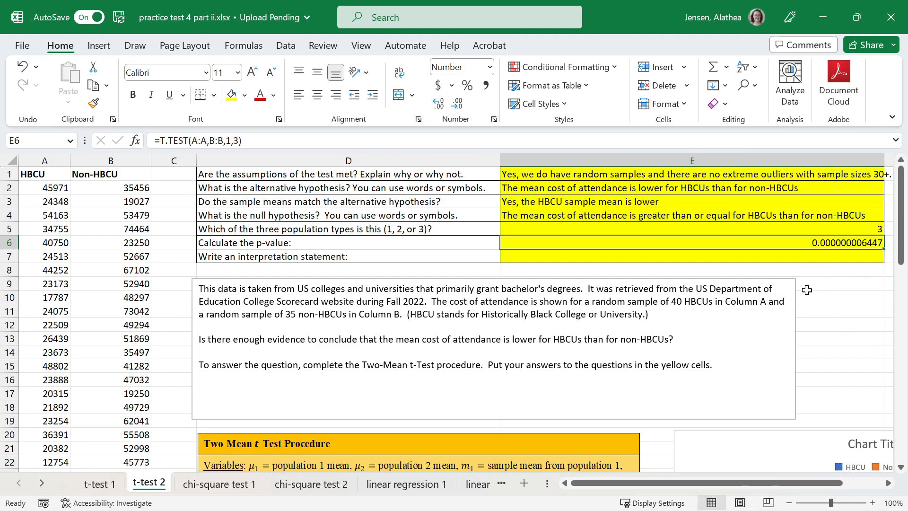
Check the interpretation wording at the end of the t-test procedure and begin the interpretation statement in E7 with "With a p-value of"
{"action": "key", "text": "ctrl+c"}
{"action": "scroll", "coordinate": [786, 300], "scroll_direction": "down", "scroll_amount": 9}
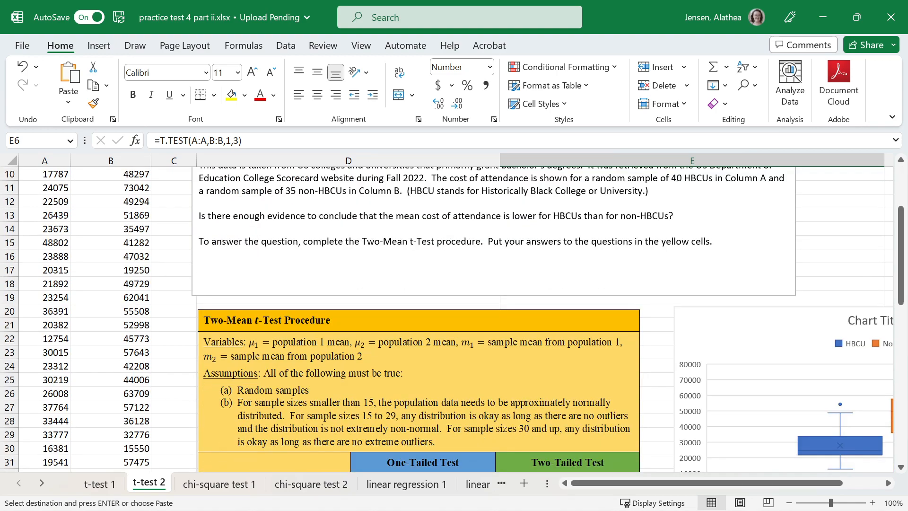
{"action": "scroll", "coordinate": [785, 300], "scroll_direction": "down", "scroll_amount": 7}
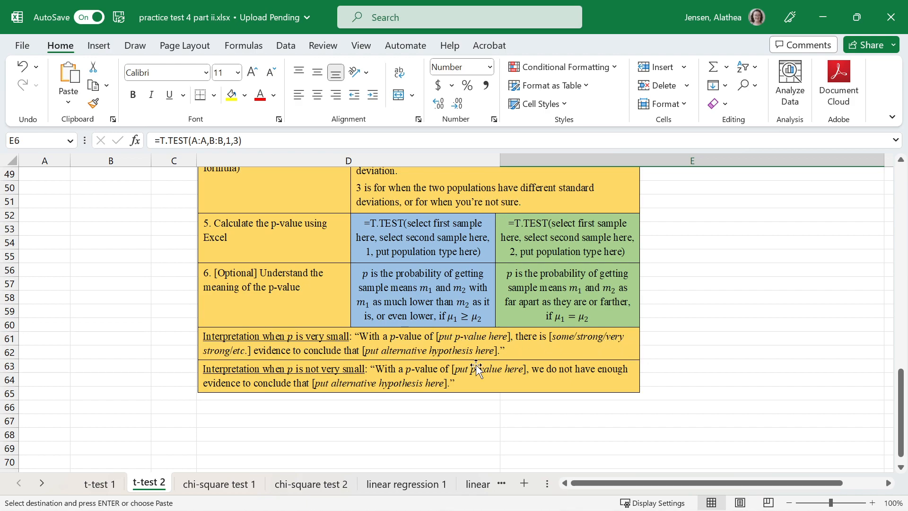
{"action": "scroll", "coordinate": [778, 345], "scroll_direction": "up", "scroll_amount": 7}
{"action": "scroll", "coordinate": [779, 345], "scroll_direction": "up", "scroll_amount": 9}
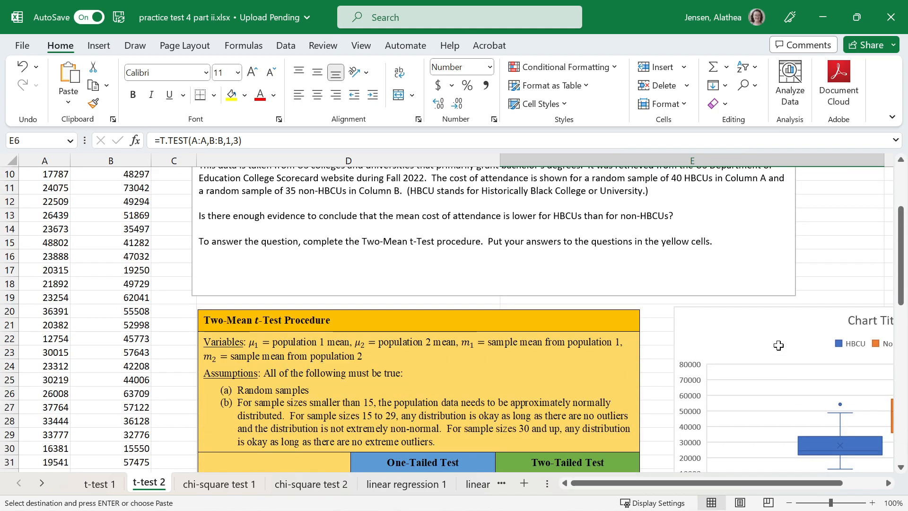
{"action": "left_click", "coordinate": [700, 257]}
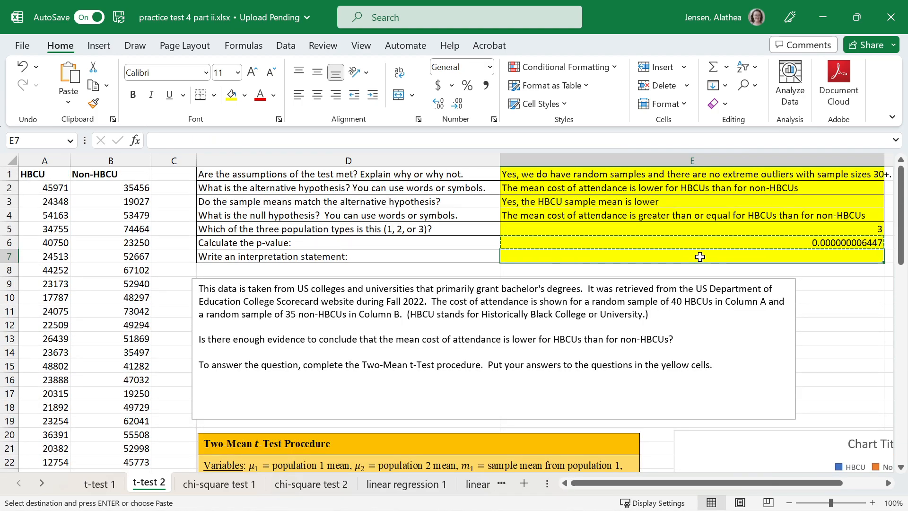
{"action": "type", "text": "With a p-value of"}
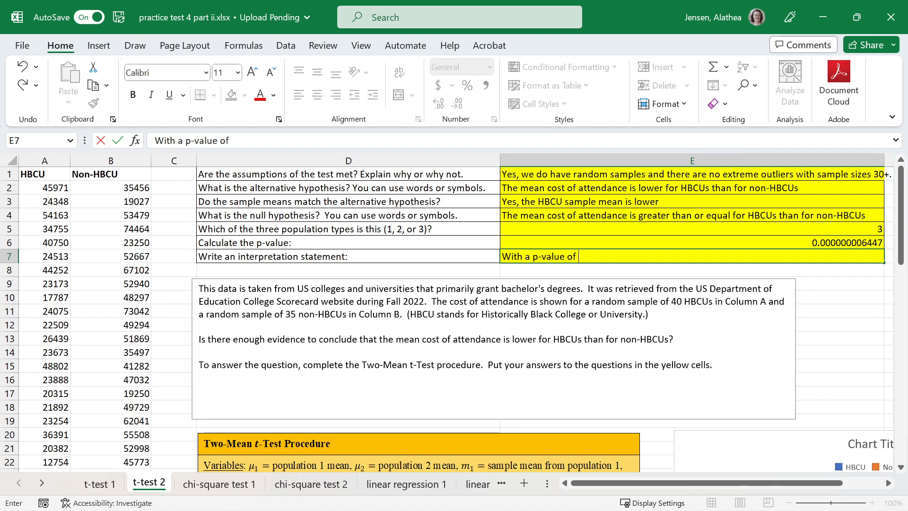
{"action": "key", "text": "Return"}
{"action": "left_click", "coordinate": [698, 239]}
{"action": "left_click_drag", "start_coordinate": [253, 142], "coordinate": [154, 142]}
{"action": "key", "text": "Escape"}
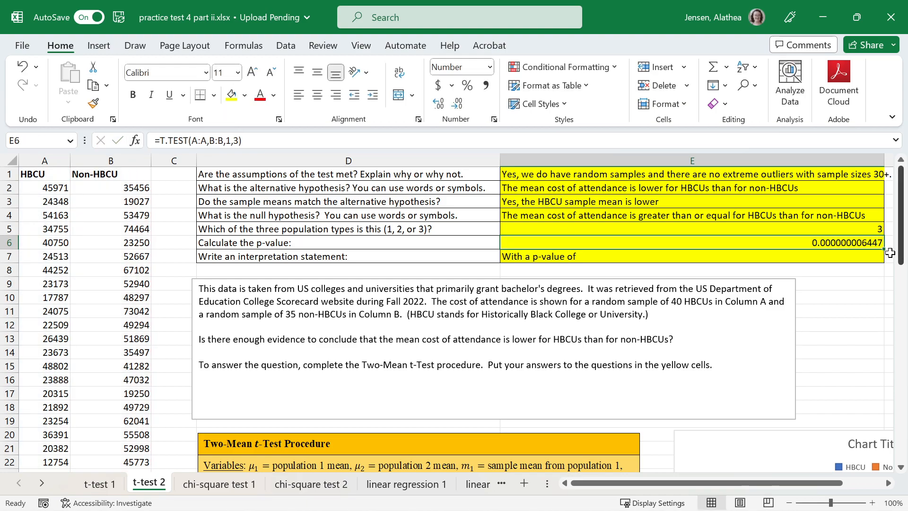
Reword the statement in E7 to "With a p-value as shown above, there is very strong evidence to conclude that"
{"action": "double_click", "coordinate": [863, 257]}
{"action": "type", "text": "0"}
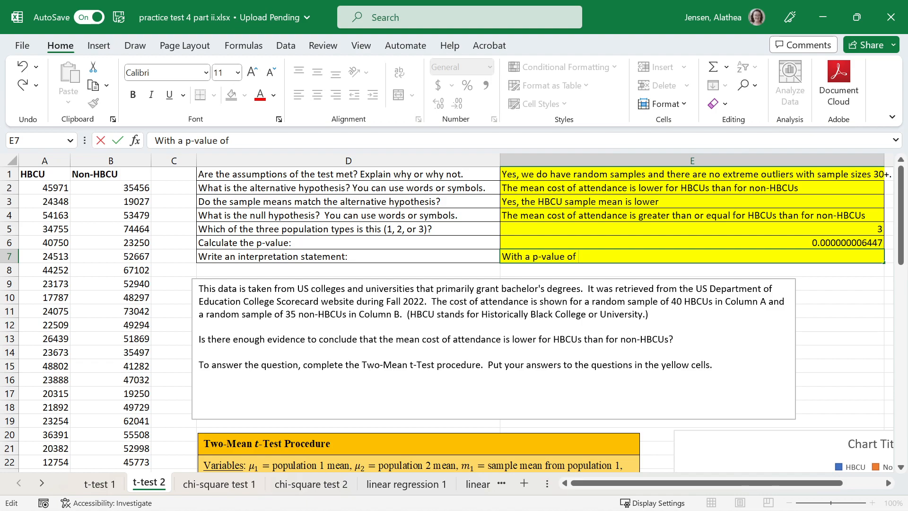
{"action": "type", "text": "shown "}
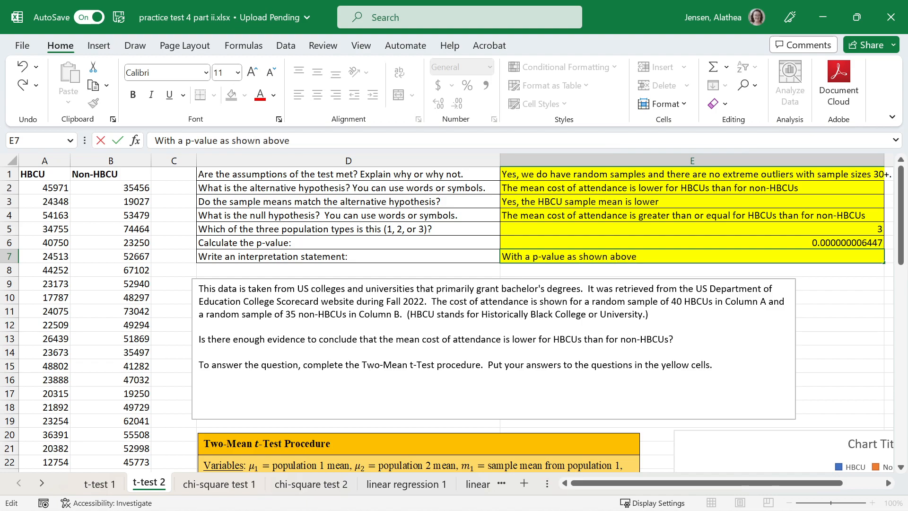
{"action": "type", "text": "above"}
{"action": "key", "text": "alt"}
{"action": "key", "text": "alt"}
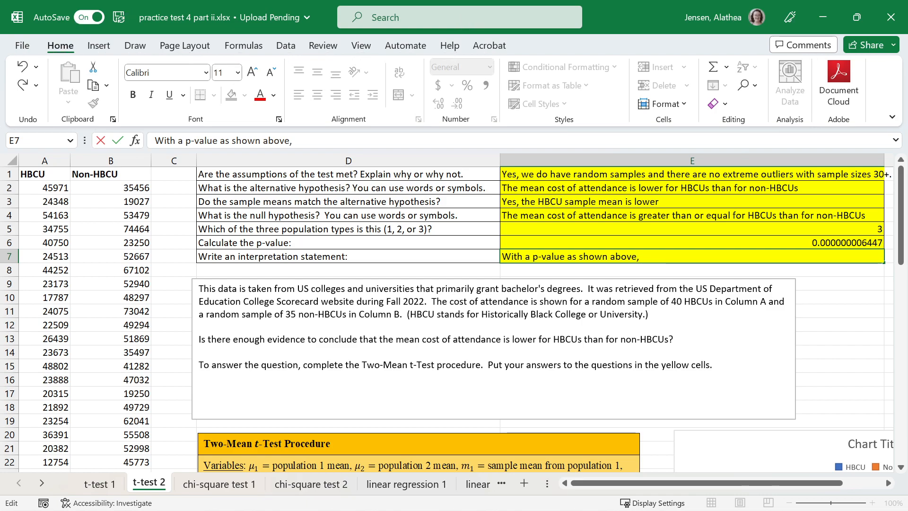
{"action": "type", "text": ", there is very strong evidence to conclude that"}
{"action": "key", "text": "Return"}
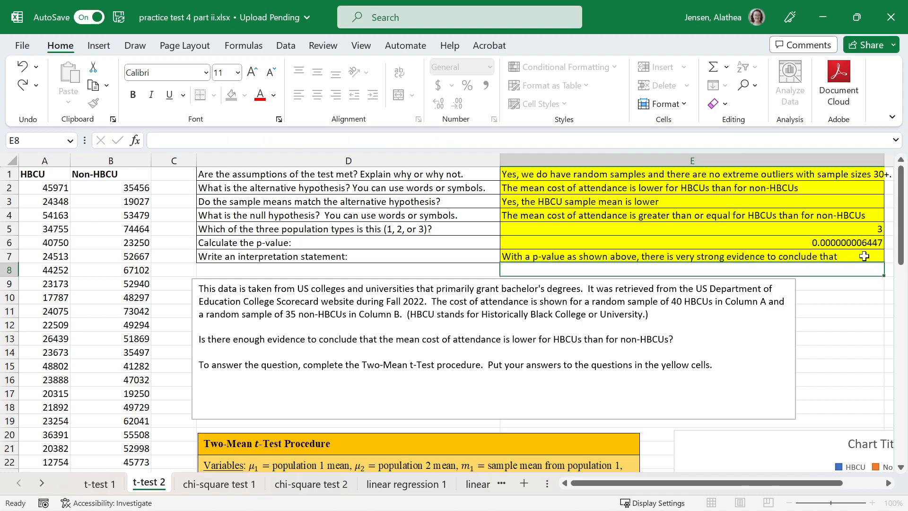
Complete the interpretation statement in E7 with the alternative hypothesis text copied from E2, changing its first letter to lowercase
{"action": "left_click", "coordinate": [680, 186]}
{"action": "left_click_drag", "start_coordinate": [451, 141], "coordinate": [101, 141]}
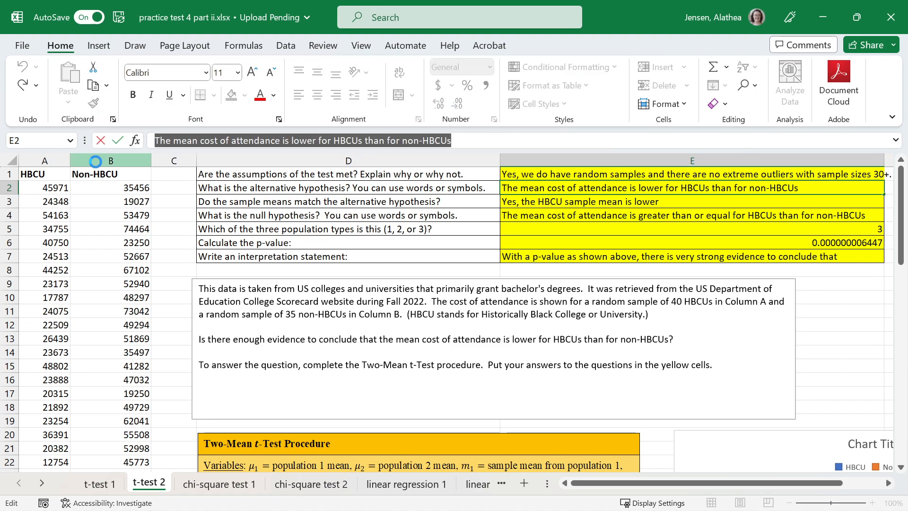
{"action": "key", "text": "ctrl+c"}
{"action": "key", "text": "Return"}
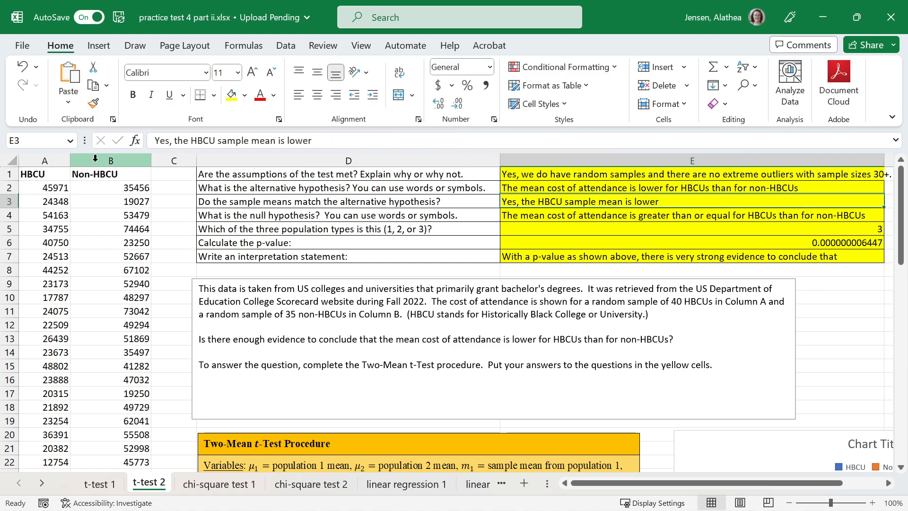
{"action": "left_click", "coordinate": [842, 256]}
{"action": "key", "text": "F2"}
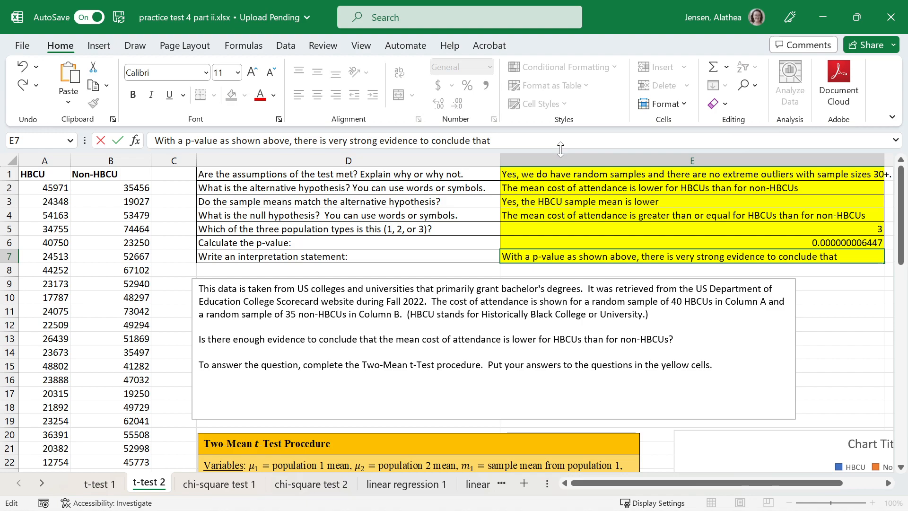
{"action": "key", "text": "ctrl+v"}
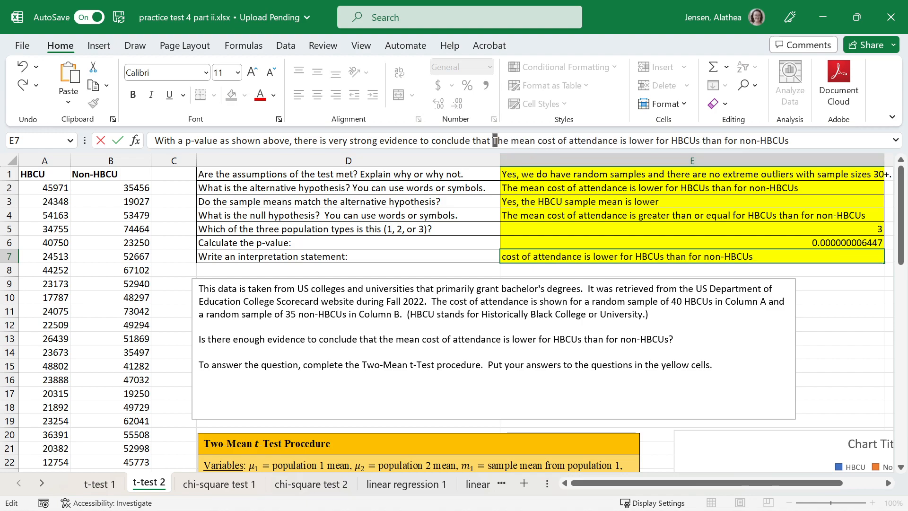
{"action": "type", "text": "t"}
{"action": "key", "text": "Return"}
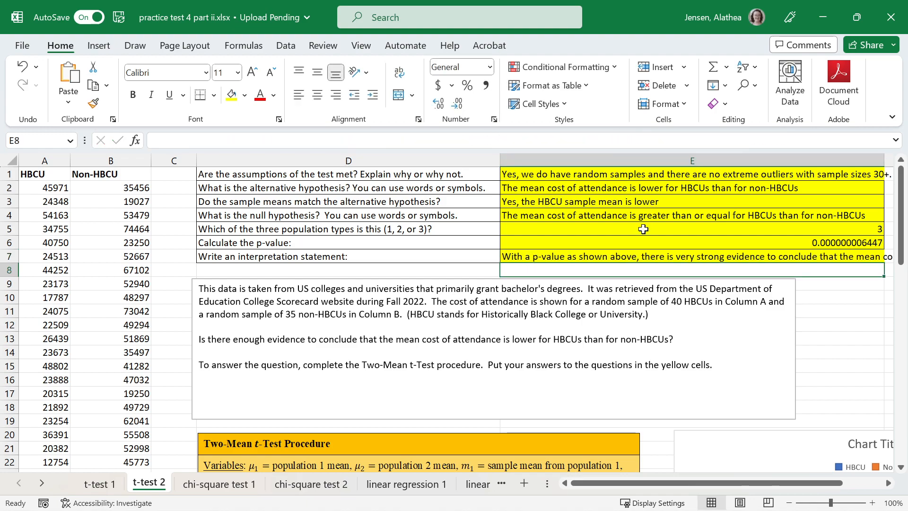
Widen column E to make room for the full interpretation statement in E7
{"action": "left_click", "coordinate": [653, 255]}
{"action": "left_click_drag", "start_coordinate": [687, 483], "coordinate": [719, 485]}
{"action": "left_click_drag", "start_coordinate": [755, 165], "coordinate": [899, 166]}
{"action": "left_click_drag", "start_coordinate": [780, 483], "coordinate": [822, 487]}
{"action": "scroll", "coordinate": [769, 348], "scroll_direction": "down", "scroll_amount": 8}
{"action": "scroll", "coordinate": [769, 348], "scroll_direction": "up", "scroll_amount": 8}
{"action": "left_click_drag", "start_coordinate": [795, 489], "coordinate": [706, 487]}
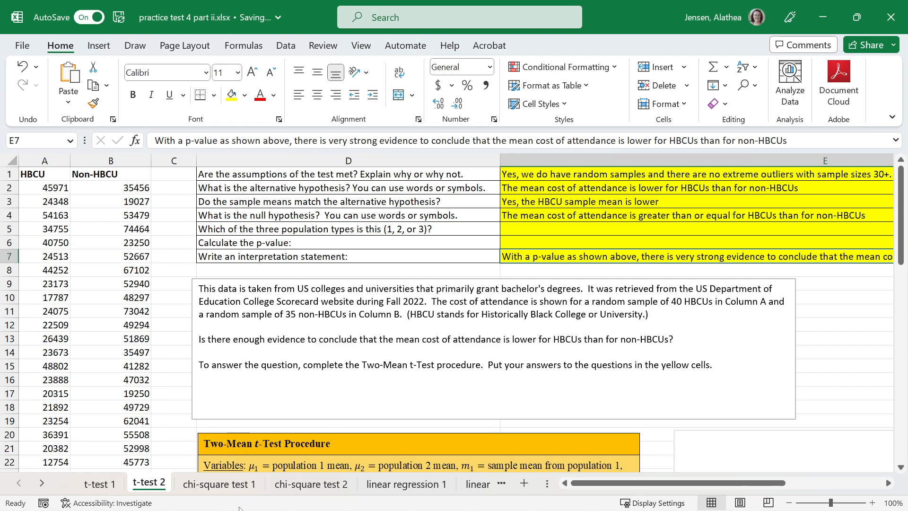
Open the chi-square test 1 sheet and examine the problem description, the type-by-locale contingency table, the answer cells and the procedure
{"action": "left_click", "coordinate": [233, 485]}
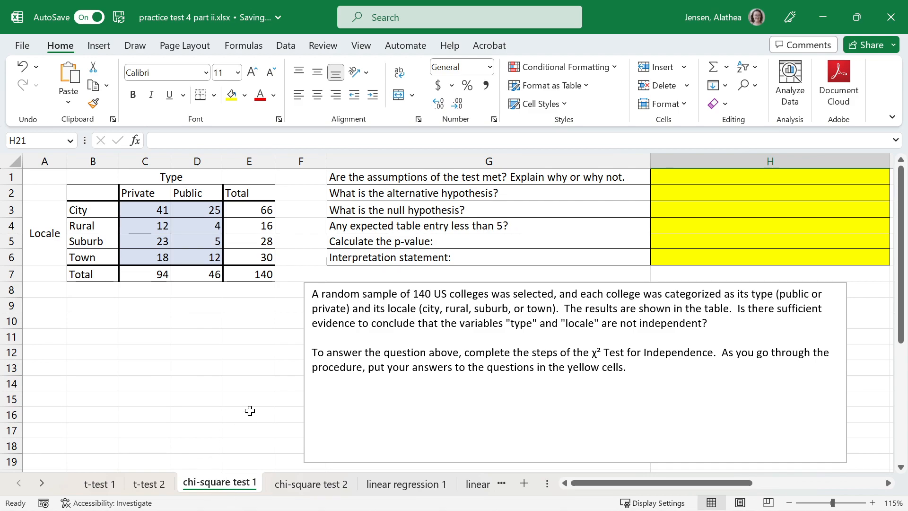
{"action": "left_click", "coordinate": [281, 402]}
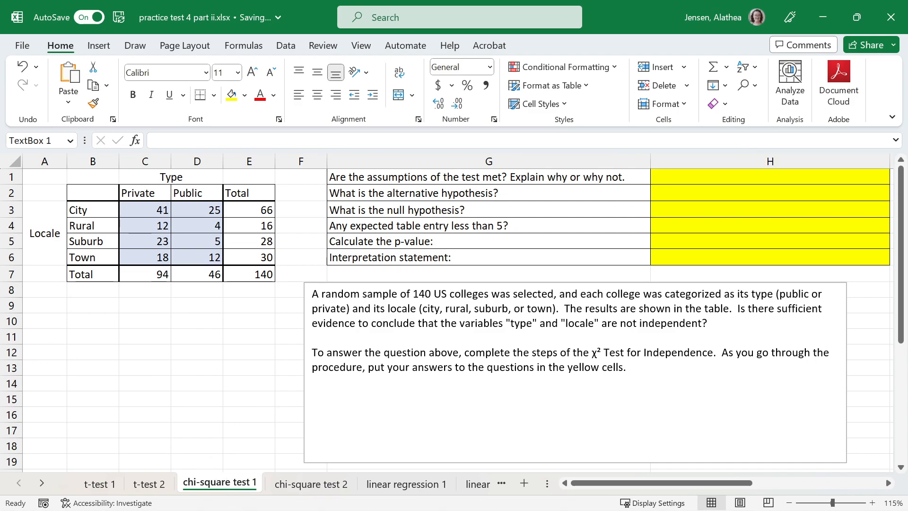
{"action": "left_click", "coordinate": [384, 282]}
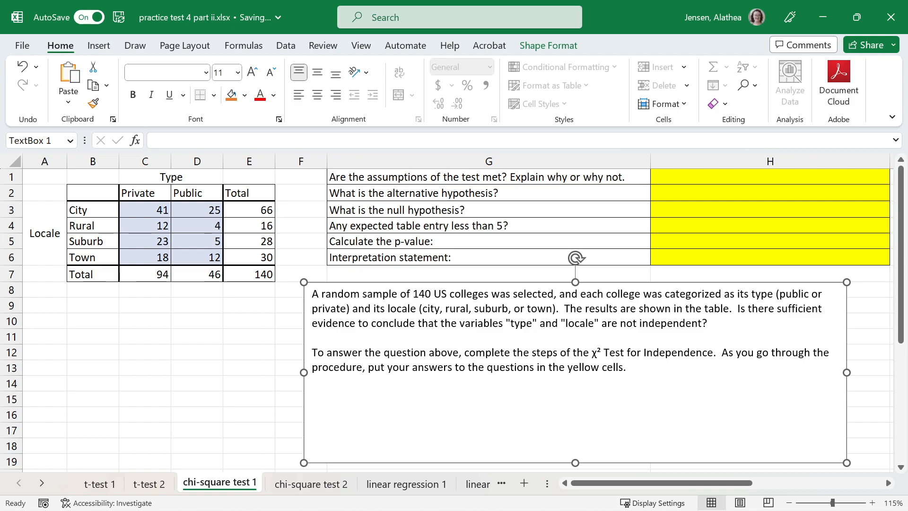
{"action": "left_click", "coordinate": [155, 212]}
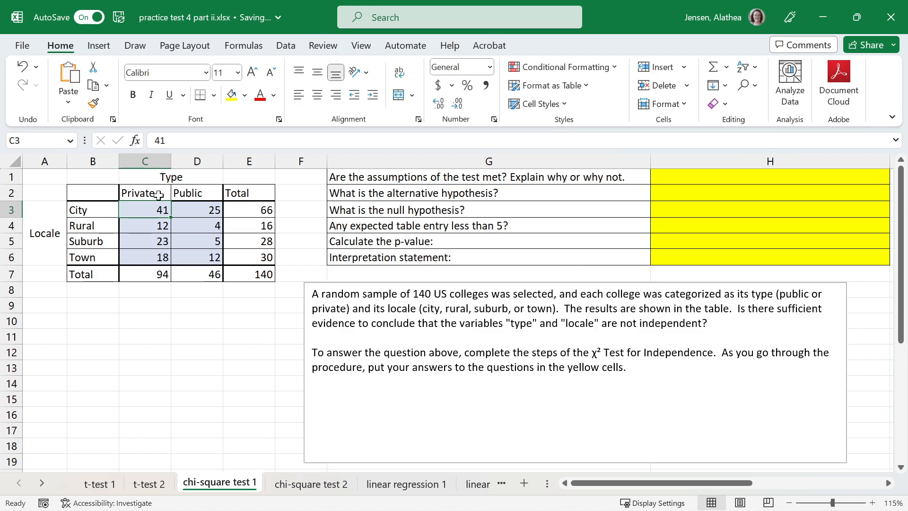
{"action": "left_click_drag", "start_coordinate": [197, 187], "coordinate": [150, 188]}
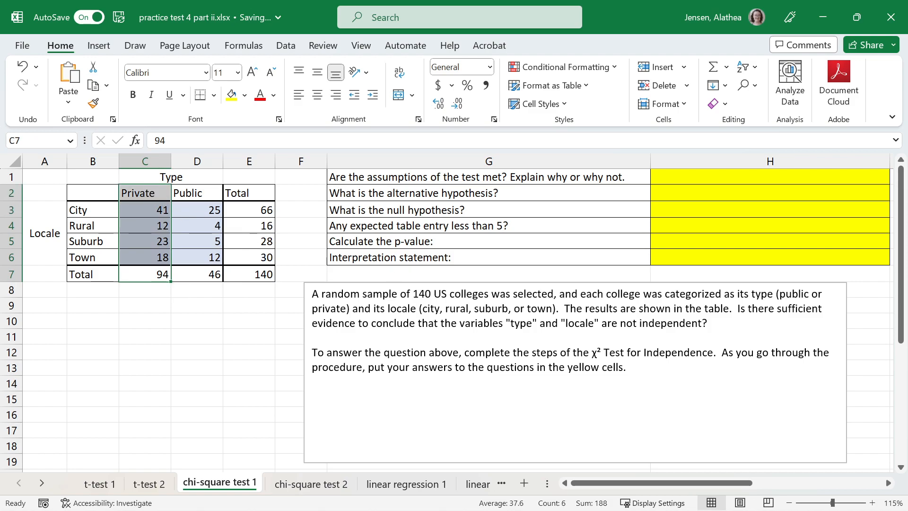
{"action": "left_click", "coordinate": [626, 367]}
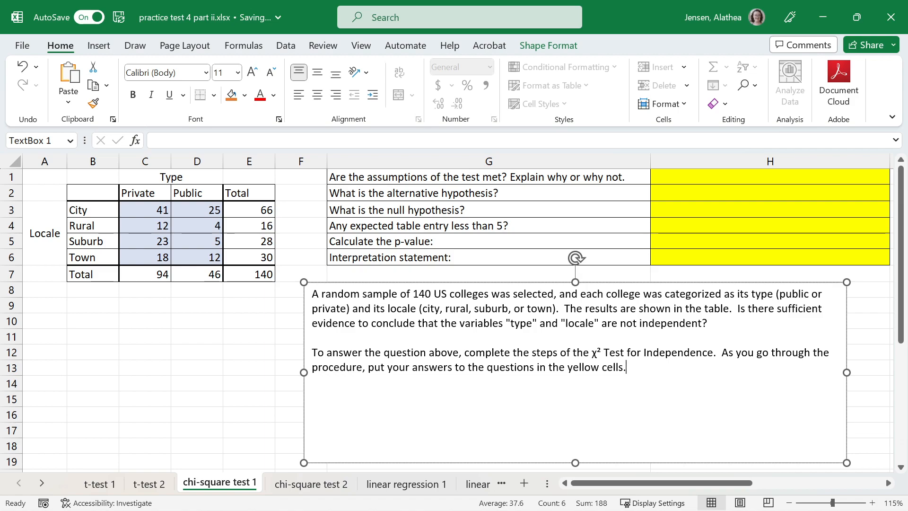
{"action": "scroll", "coordinate": [627, 367], "scroll_direction": "down", "scroll_amount": 2}
{"action": "scroll", "coordinate": [626, 367], "scroll_direction": "up", "scroll_amount": 2}
{"action": "left_click_drag", "start_coordinate": [600, 483], "coordinate": [639, 486]}
{"action": "left_click", "coordinate": [780, 321]}
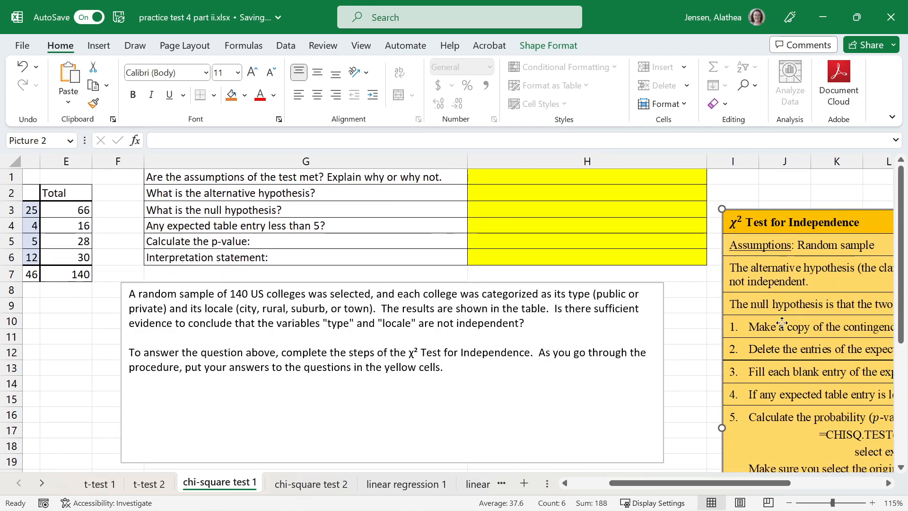
{"action": "left_click", "coordinate": [585, 182]}
{"action": "left_click_drag", "start_coordinate": [585, 182], "coordinate": [577, 256]}
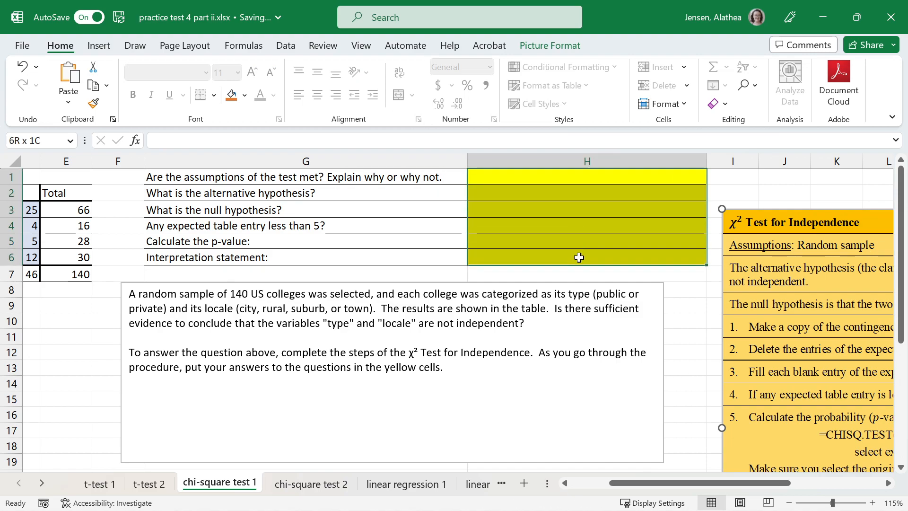
Check the χ² test's assumption against the problem description and enter "Yes, it is a random sample" in H1
{"action": "left_click", "coordinate": [545, 179]}
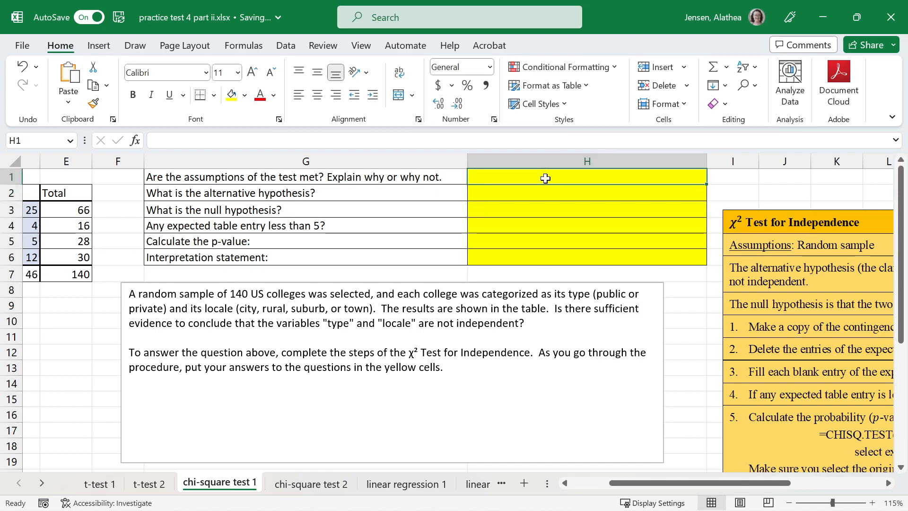
{"action": "left_click_drag", "start_coordinate": [690, 482], "coordinate": [725, 482]}
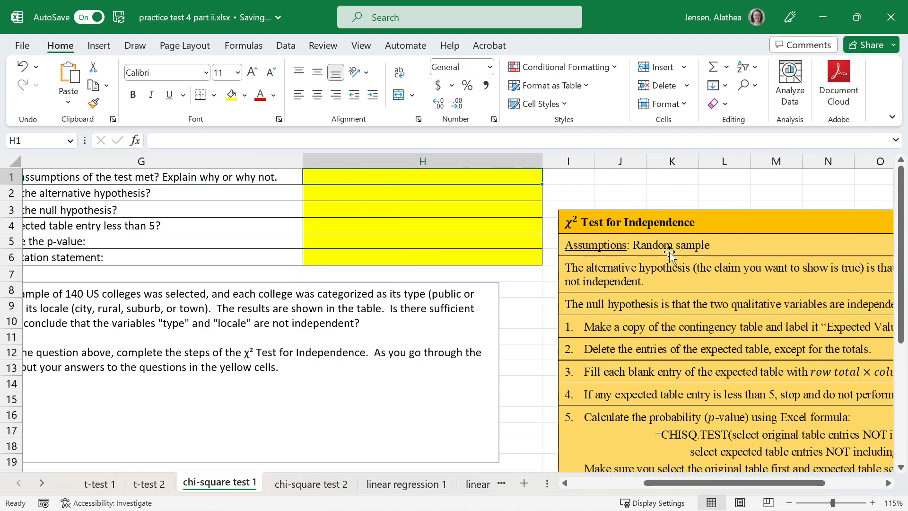
{"action": "left_click_drag", "start_coordinate": [680, 486], "coordinate": [645, 486]}
{"action": "double_click", "coordinate": [156, 294]}
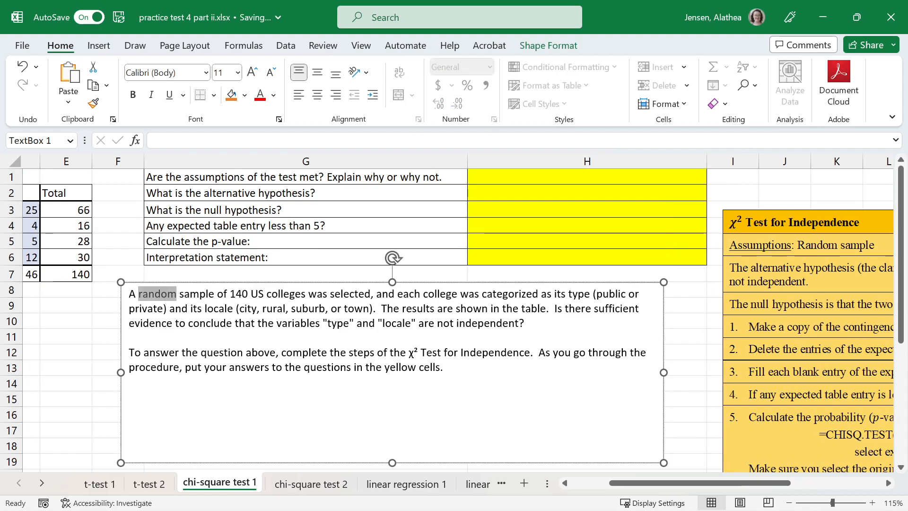
{"action": "left_click", "coordinate": [543, 173]}
{"action": "type", "text": "Yes,"}
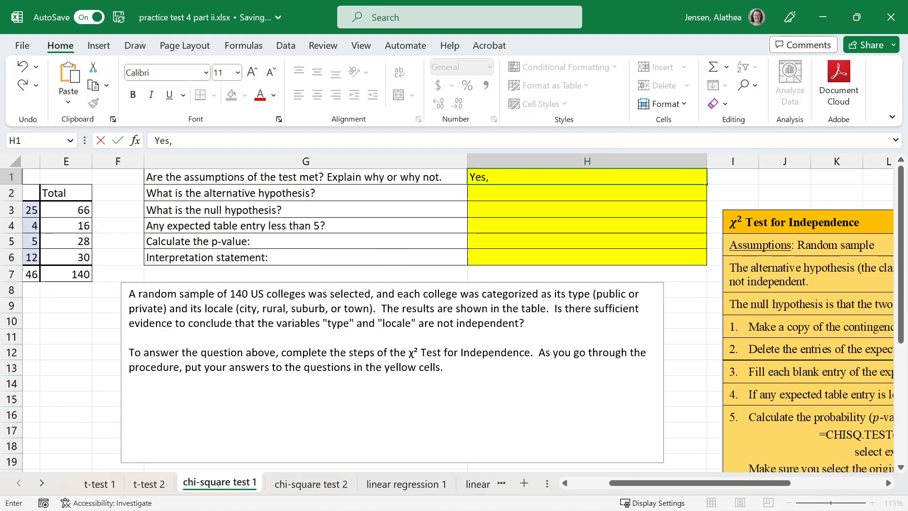
{"action": "type", "text": " it is a random sample"}
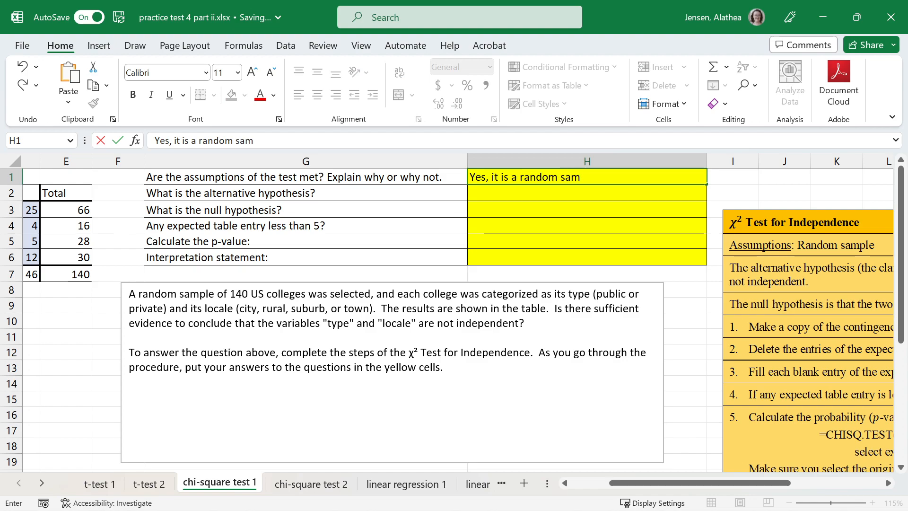
{"action": "key", "text": "Return"}
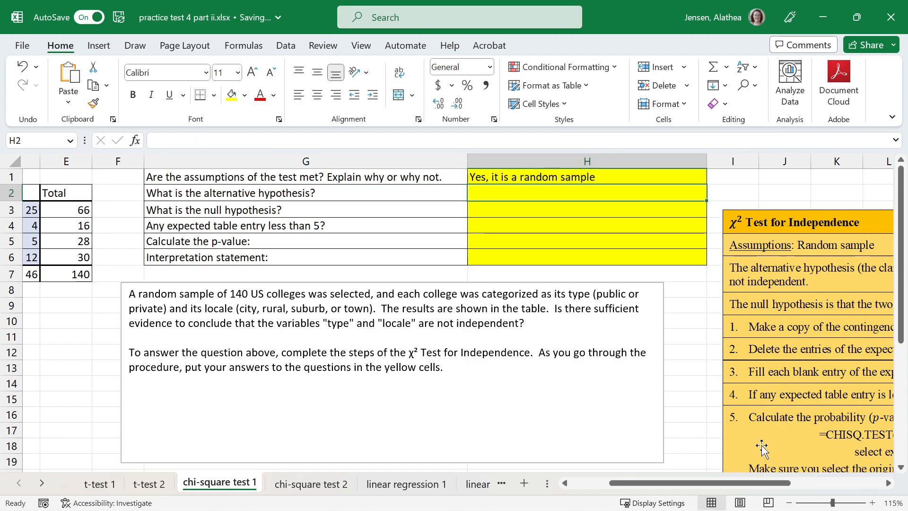
Read the alternative hypothesis wording in the χ² procedure and enter "Type and locale are not independent." in H2
{"action": "left_click_drag", "start_coordinate": [721, 483], "coordinate": [787, 483]}
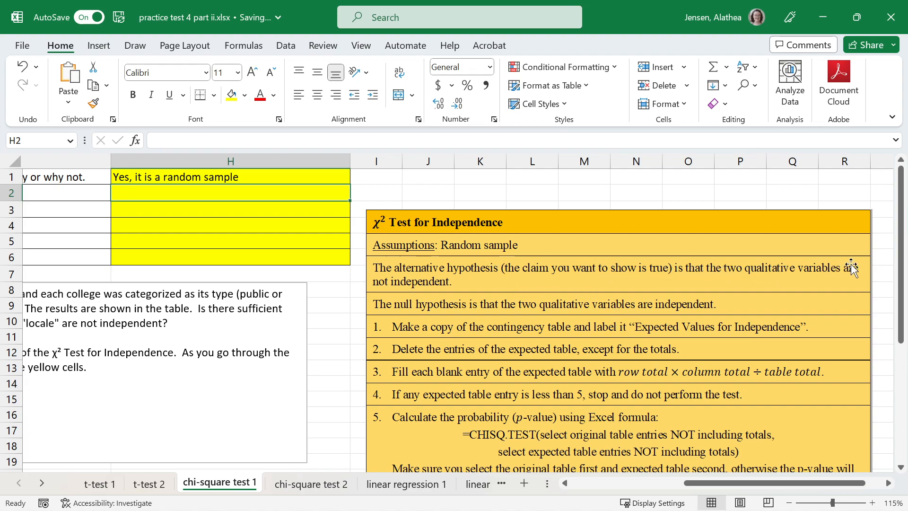
{"action": "left_click_drag", "start_coordinate": [738, 483], "coordinate": [674, 483]}
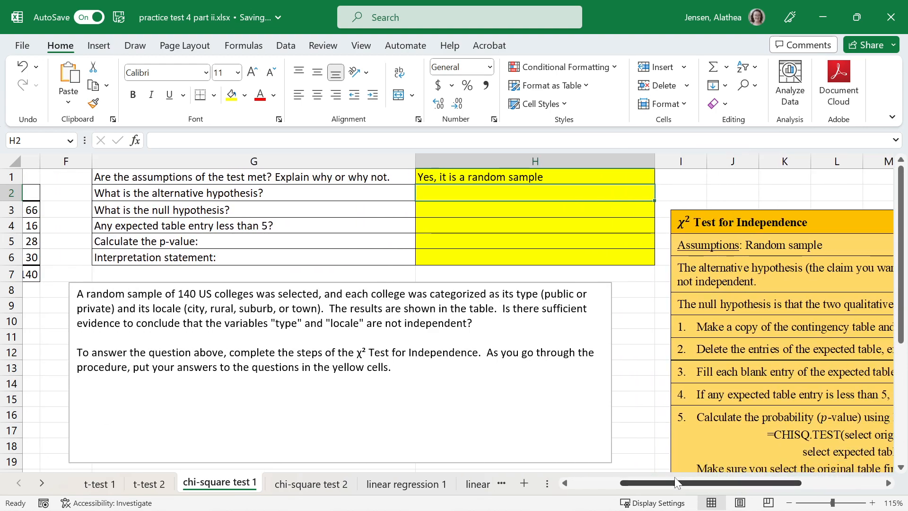
{"action": "type", "text": "That"}
{"action": "key", "text": "BackSpace"}
{"action": "key", "text": "BackSpace"}
{"action": "key", "text": "BackSpace"}
{"action": "key", "text": "BackSpace"}
{"action": "type", "text": "y"}
{"action": "key", "text": "BackSpace"}
{"action": "key", "text": "BackSpace"}
{"action": "type", "text": "Type and lo"}
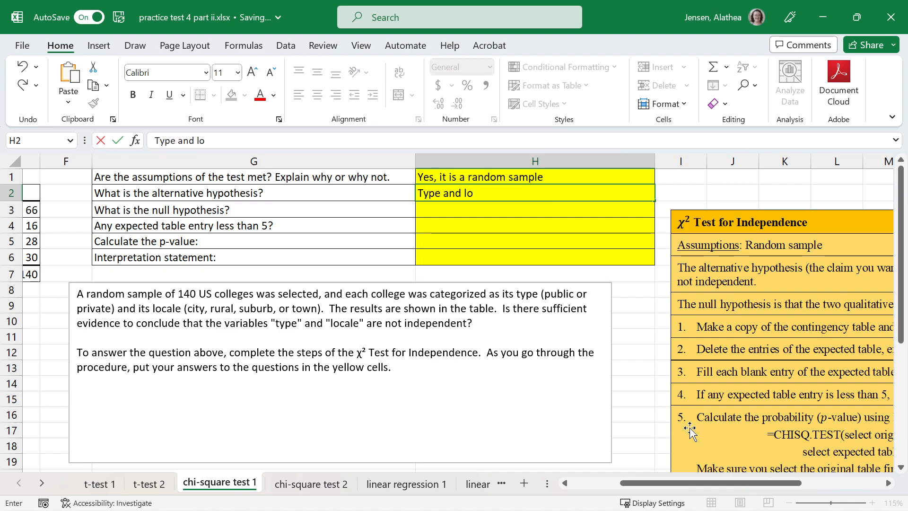
{"action": "type", "text": "cale are not independent."}
{"action": "key", "text": "Return"}
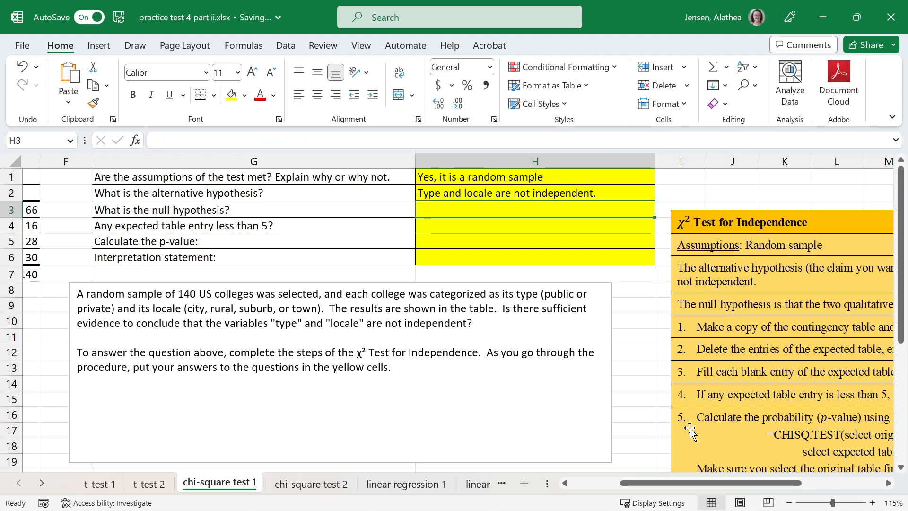
Enter the null hypothesis "Type and locale are independent." in H3
{"action": "type", "text": "Type and locale are "}
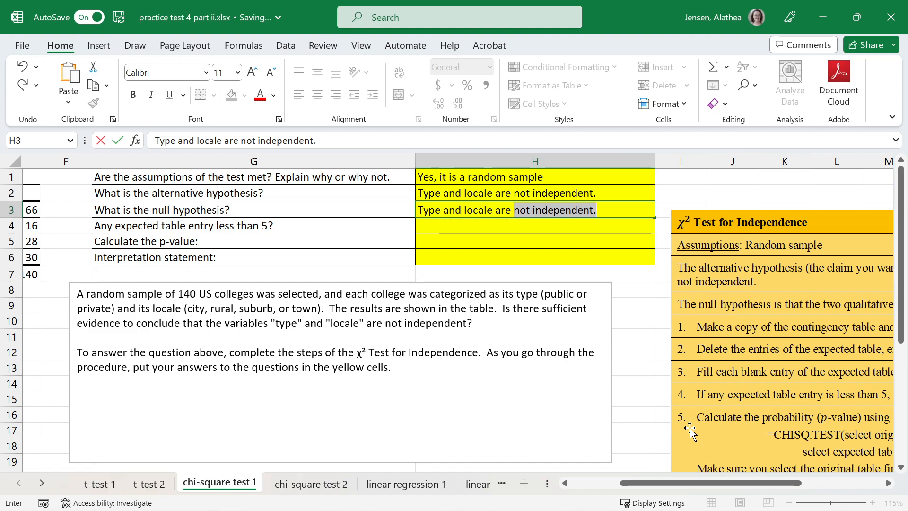
{"action": "type", "text": "indenpendent."}
{"action": "key", "text": "Return"}
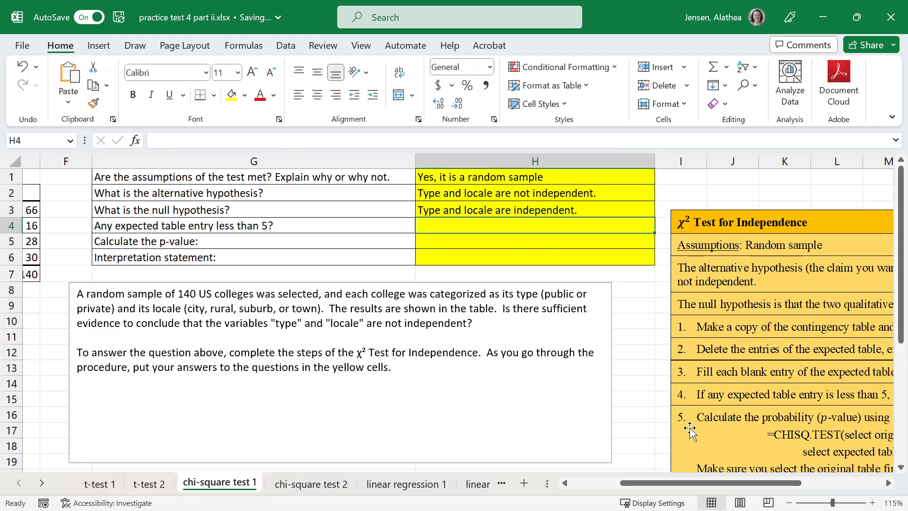
Check the procedure's first step and copy the contingency table A1:E7 to a second table starting at A10
{"action": "left_click_drag", "start_coordinate": [687, 484], "coordinate": [746, 487]}
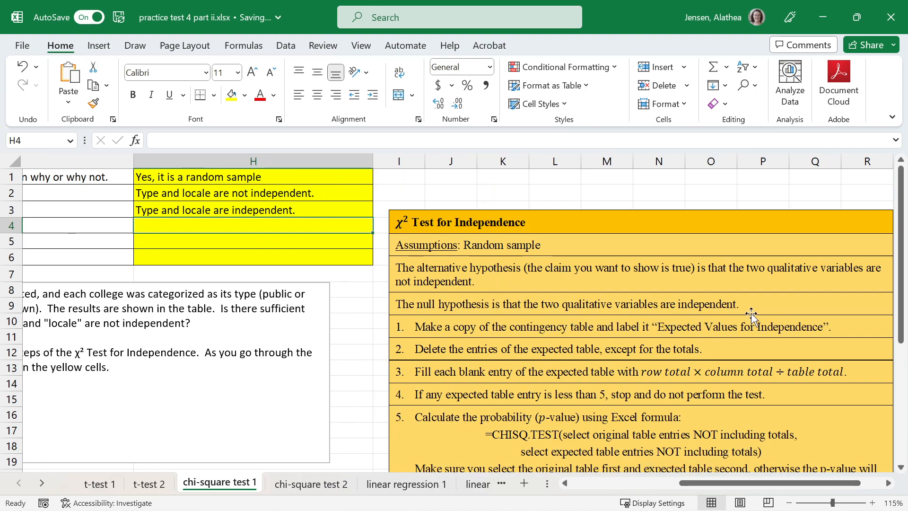
{"action": "left_click_drag", "start_coordinate": [755, 487], "coordinate": [647, 488]}
{"action": "left_click_drag", "start_coordinate": [278, 278], "coordinate": [42, 175]}
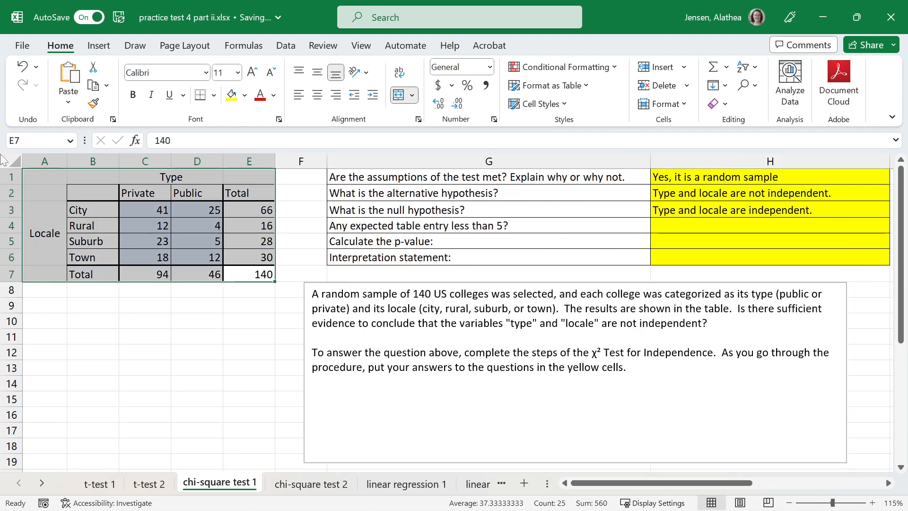
{"action": "key", "text": "ctrl+c"}
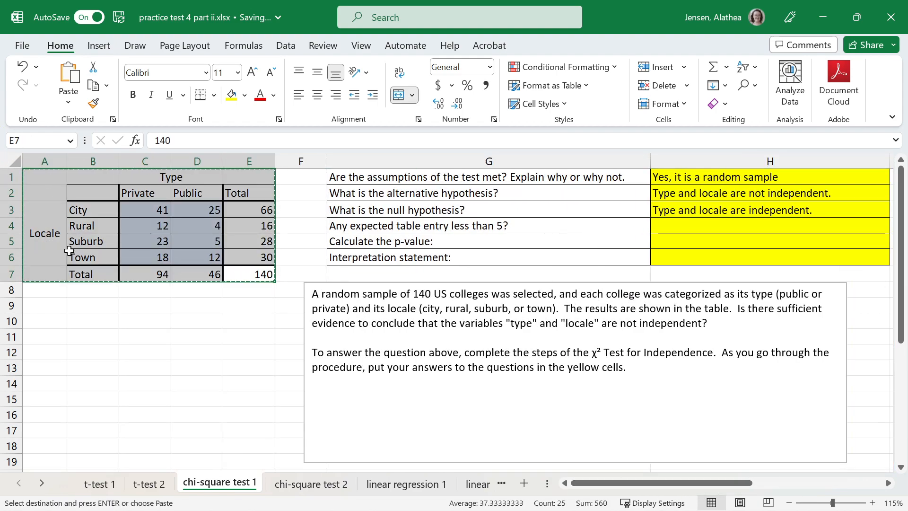
{"action": "left_click", "coordinate": [52, 325]}
{"action": "key", "text": "ctrl+v"}
Label the copied table "EXPECTED VALUES FOR INDEPENDENCE" in A9
{"action": "left_click", "coordinate": [40, 306]}
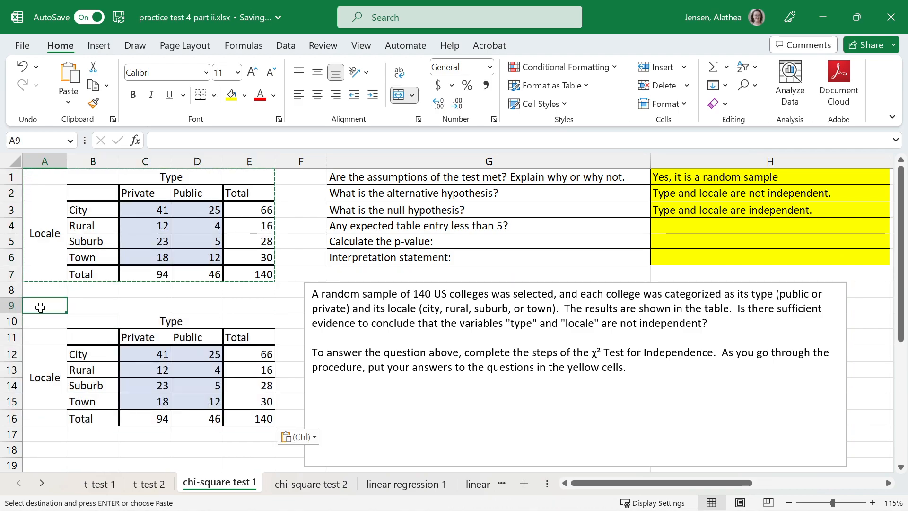
{"action": "type", "text": "EXPECTED VA"}
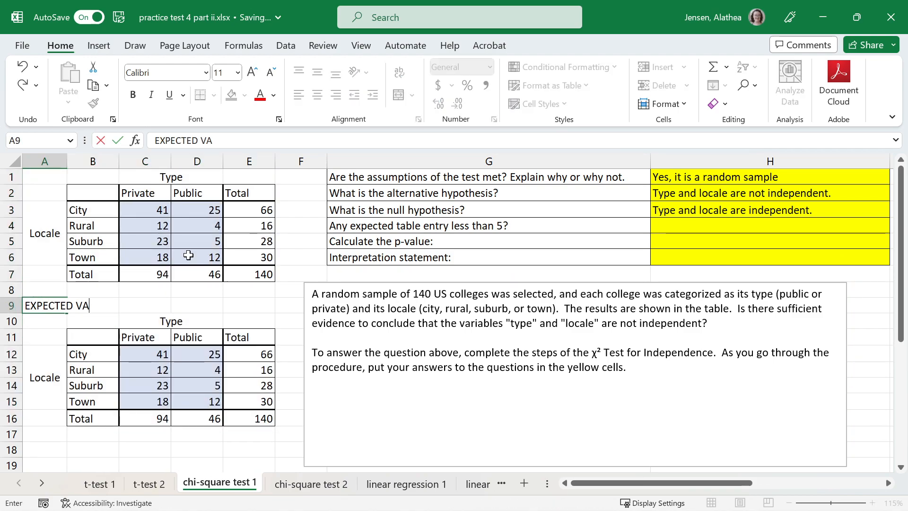
{"action": "type", "text": "LUES FOR INDEP"}
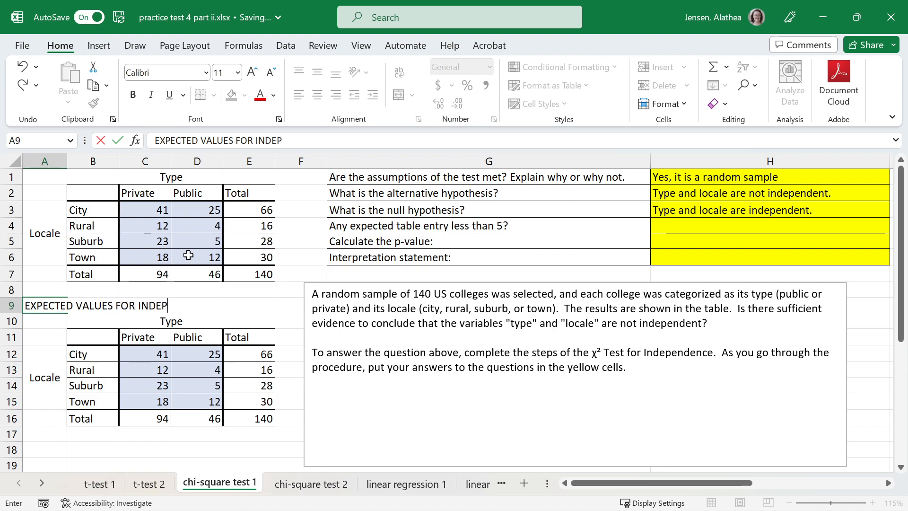
{"action": "type", "text": "DENDENCE"}
{"action": "key", "text": "Return"}
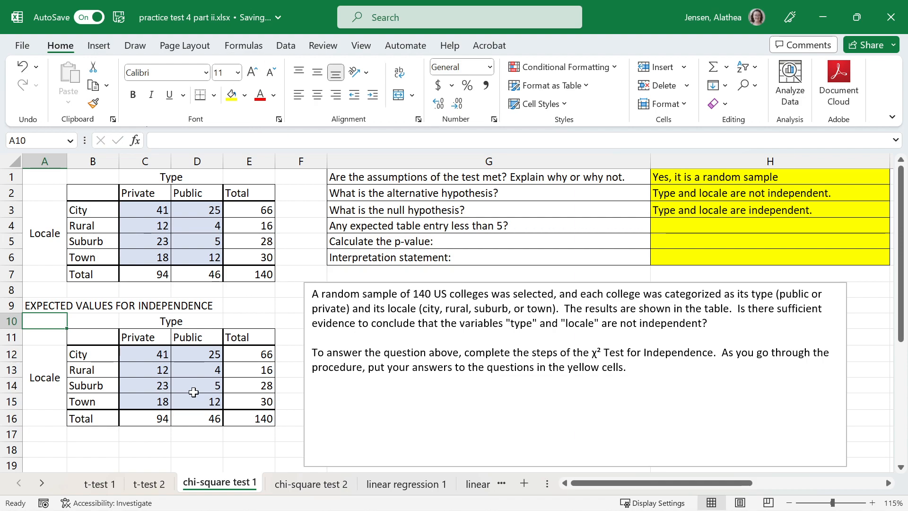
Review the procedure's rule on the expected table and clear its entries C12:D15, keeping the row and column totals
{"action": "left_click_drag", "start_coordinate": [146, 352], "coordinate": [186, 399]}
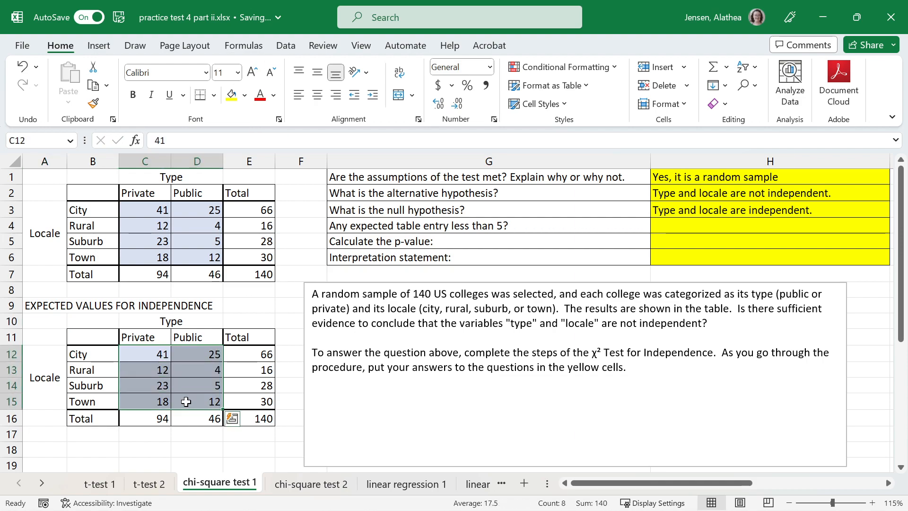
{"action": "left_click_drag", "start_coordinate": [161, 402], "coordinate": [189, 381]}
{"action": "left_click_drag", "start_coordinate": [160, 418], "coordinate": [194, 418]}
{"action": "left_click_drag", "start_coordinate": [220, 354], "coordinate": [211, 402]}
{"action": "left_click_drag", "start_coordinate": [249, 353], "coordinate": [254, 401]}
{"action": "left_click_drag", "start_coordinate": [728, 483], "coordinate": [847, 487]}
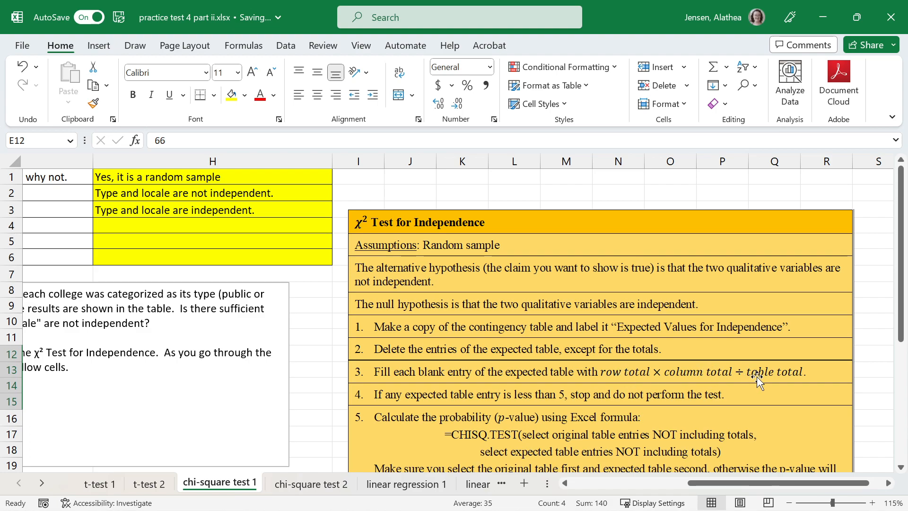
{"action": "left_click_drag", "start_coordinate": [745, 483], "coordinate": [627, 490]}
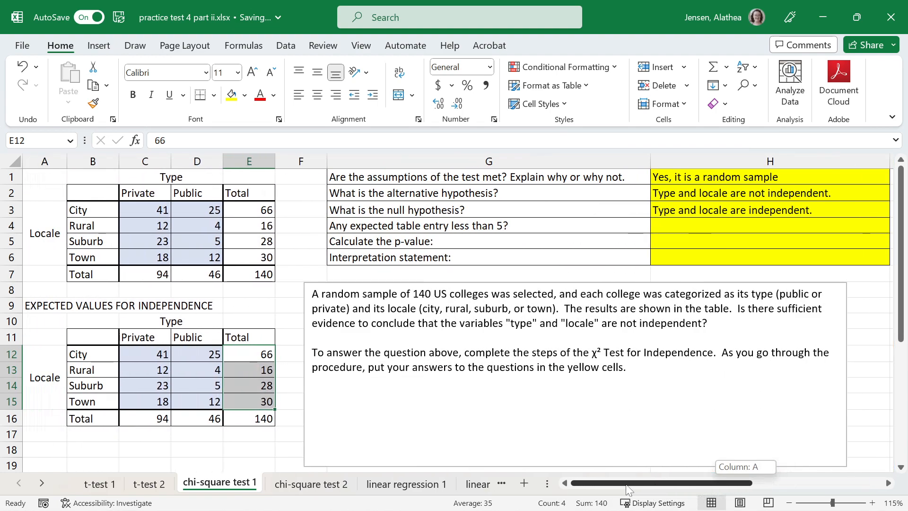
{"action": "left_click_drag", "start_coordinate": [215, 356], "coordinate": [189, 395]}
{"action": "key", "text": "Delete"}
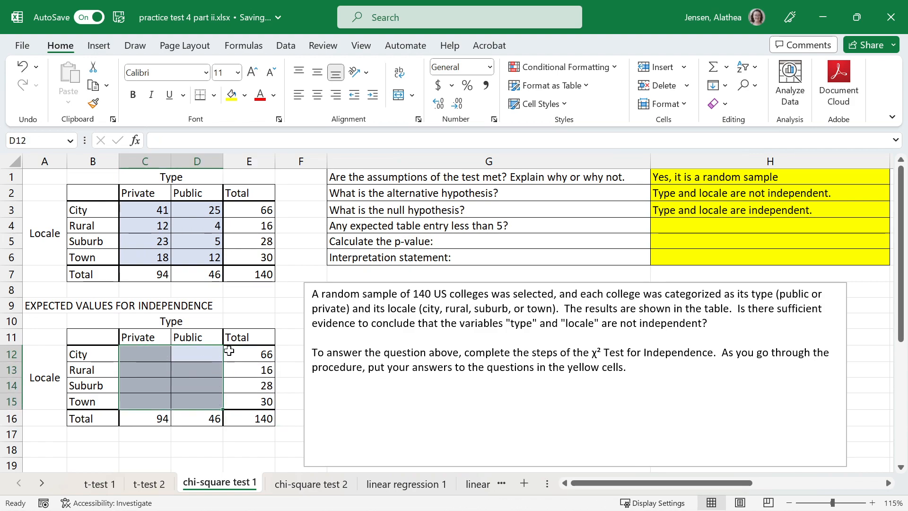
Calculate the expected value for private city colleges in C12 with the formula =C16*E12/E16
{"action": "left_click", "coordinate": [159, 354]}
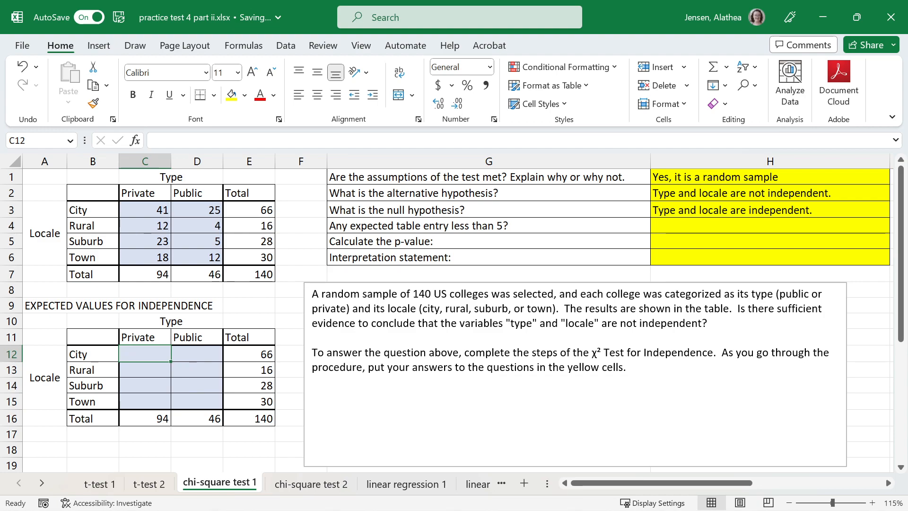
{"action": "scroll", "coordinate": [180, 381], "scroll_direction": "up", "scroll_amount": 3}
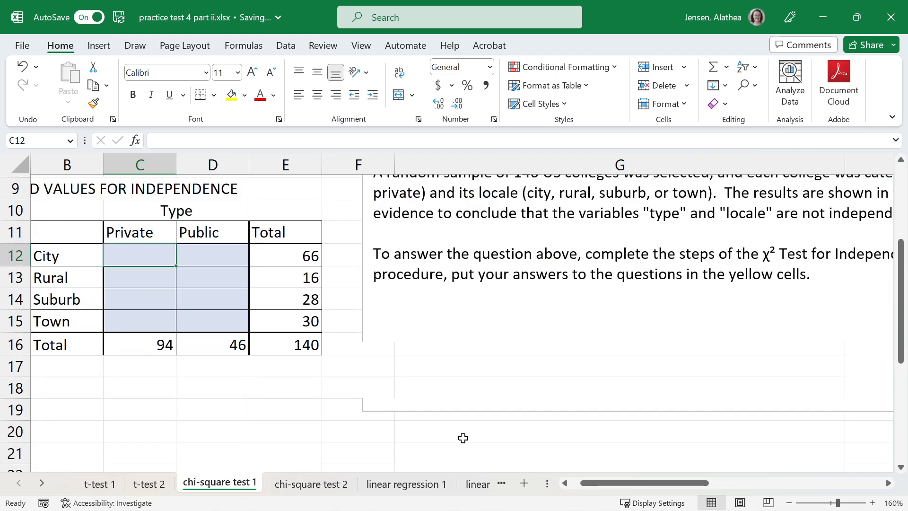
{"action": "left_click_drag", "start_coordinate": [627, 483], "coordinate": [595, 487]}
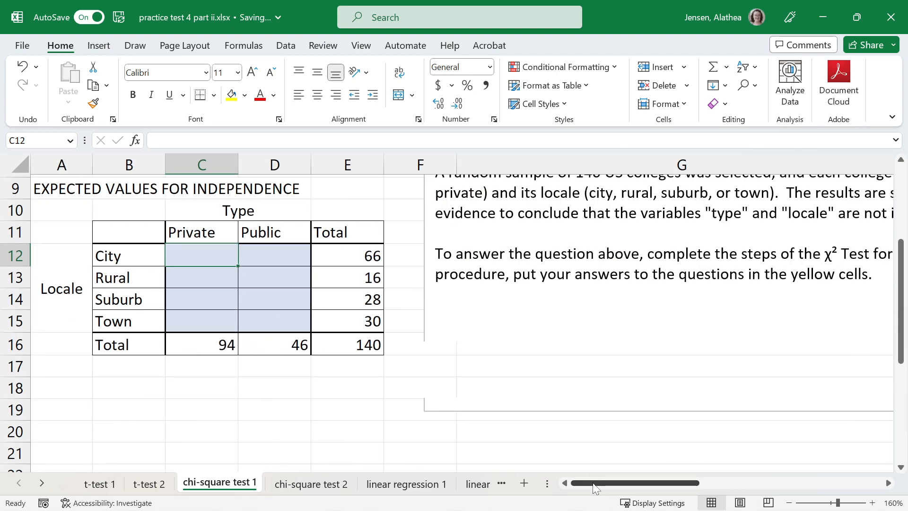
{"action": "type", "text": "="}
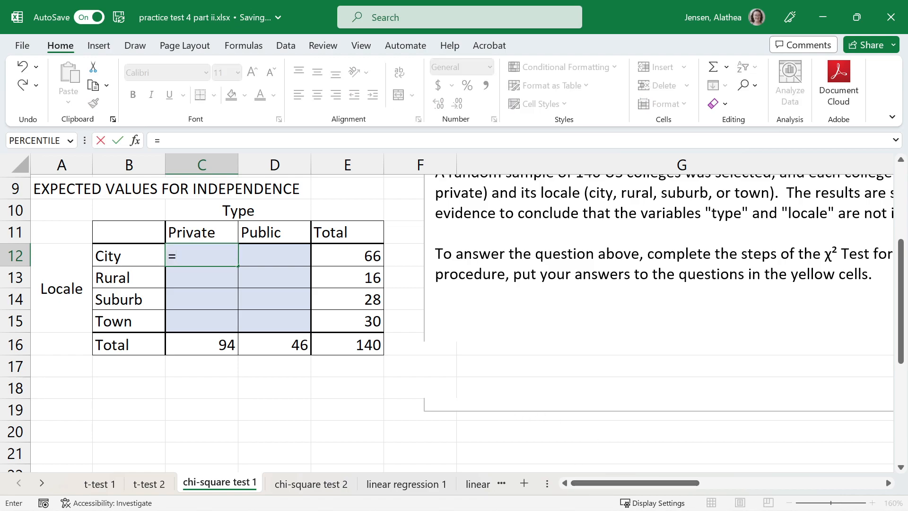
{"action": "key", "text": "Down"}
{"action": "key", "text": "Down"}
{"action": "key", "text": "Down"}
{"action": "key", "text": "Down"}
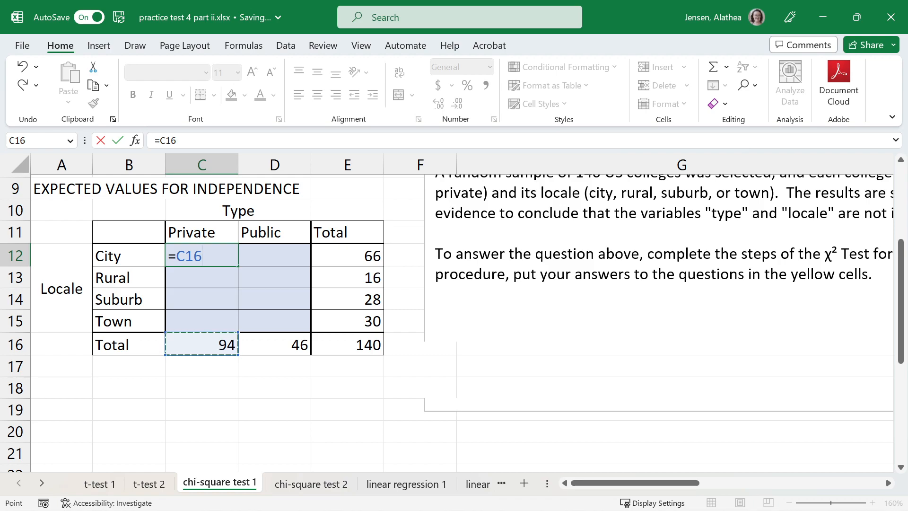
{"action": "type", "text": "*"}
{"action": "key", "text": "Right"}
{"action": "key", "text": "Right"}
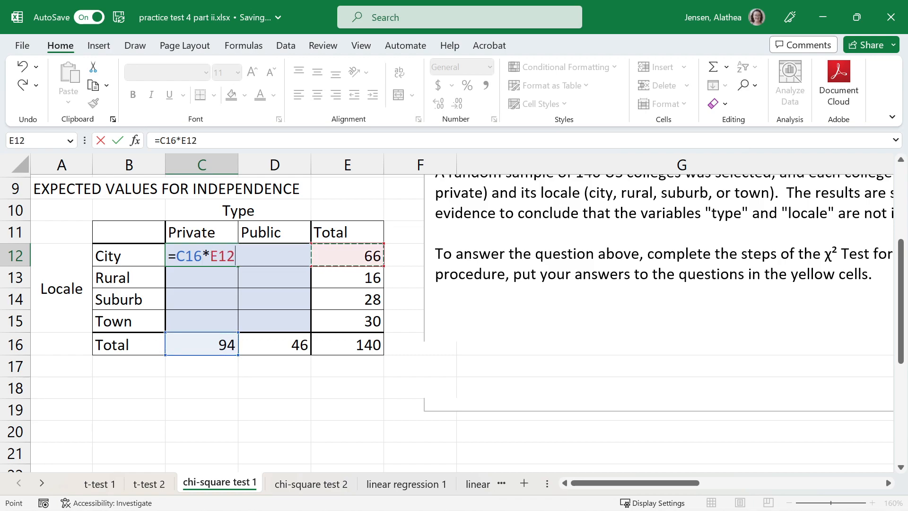
{"action": "type", "text": "/"}
{"action": "key", "text": "Down"}
{"action": "key", "text": "Down"}
{"action": "key", "text": "Down"}
{"action": "key", "text": "Down"}
{"action": "key", "text": "Right"}
{"action": "key", "text": "Right"}
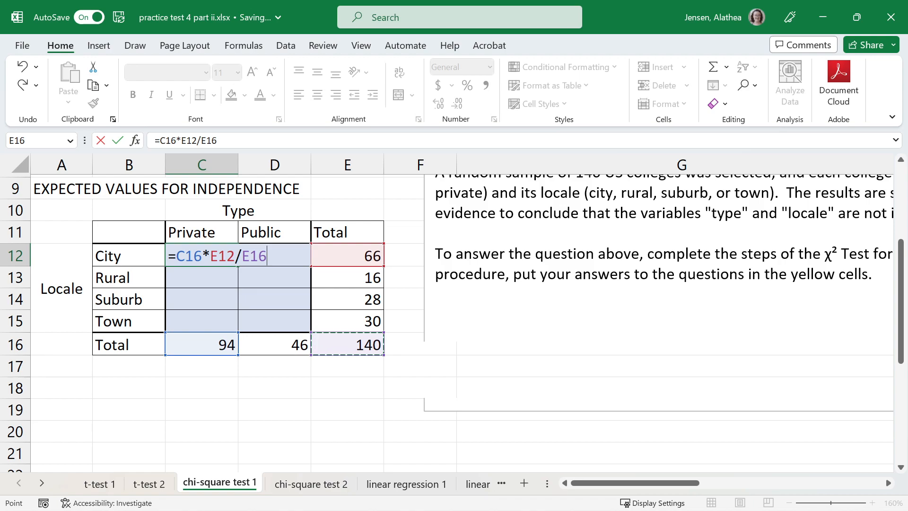
{"action": "key", "text": "Return"}
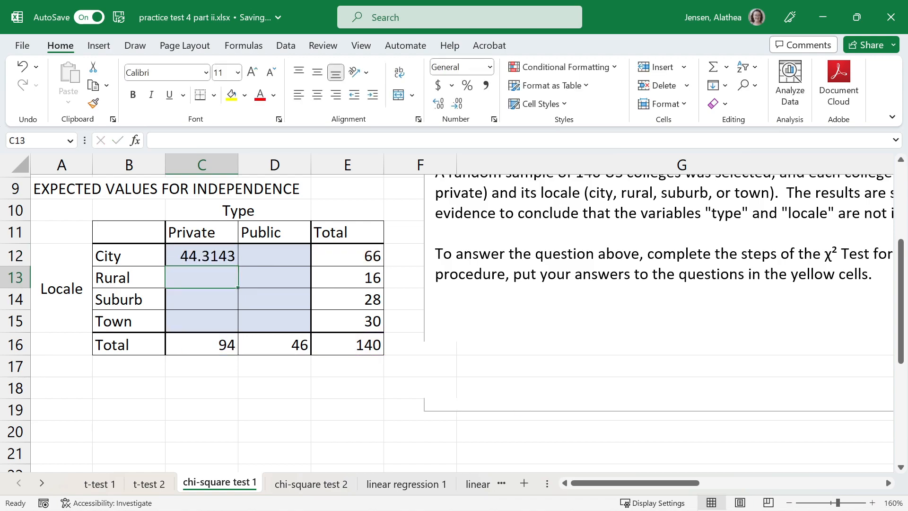
Calculate the expected value for private rural colleges in C13 with the formula =C16*E13/E16
{"action": "key", "text": "Up"}
{"action": "key", "text": "Down"}
{"action": "key", "text": "Up"}
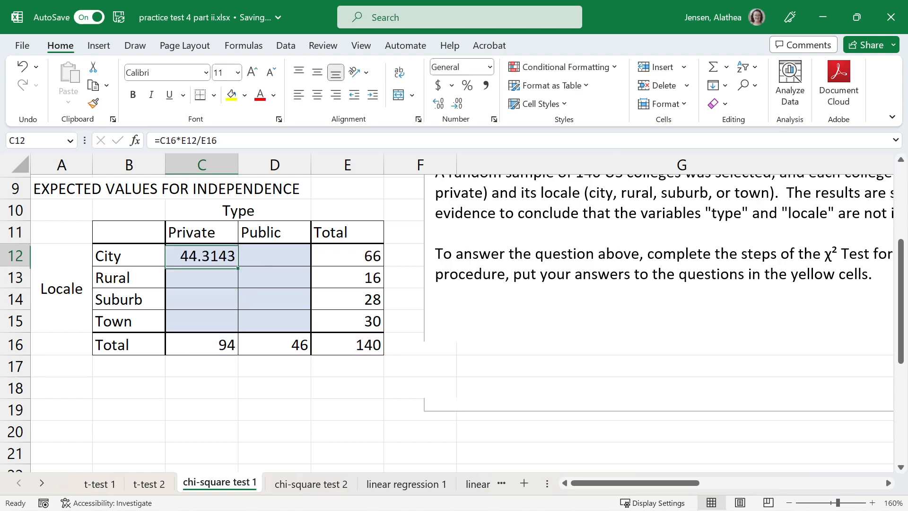
{"action": "key", "text": "Down"}
{"action": "type", "text": "="}
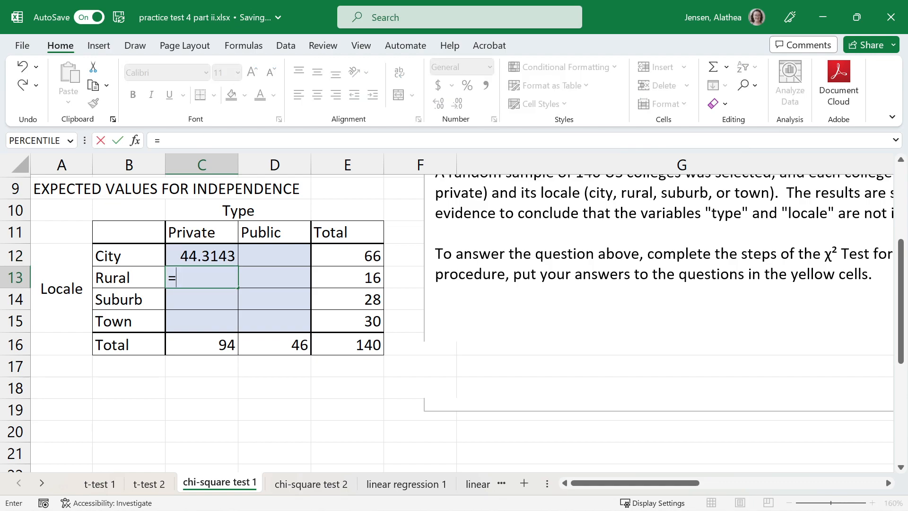
{"action": "key", "text": "Down"}
{"action": "key", "text": "Down"}
{"action": "key", "text": "Down"}
{"action": "type", "text": "*"}
{"action": "key", "text": "Right"}
{"action": "key", "text": "Right"}
{"action": "type", "text": "/"}
{"action": "key", "text": "Up"}
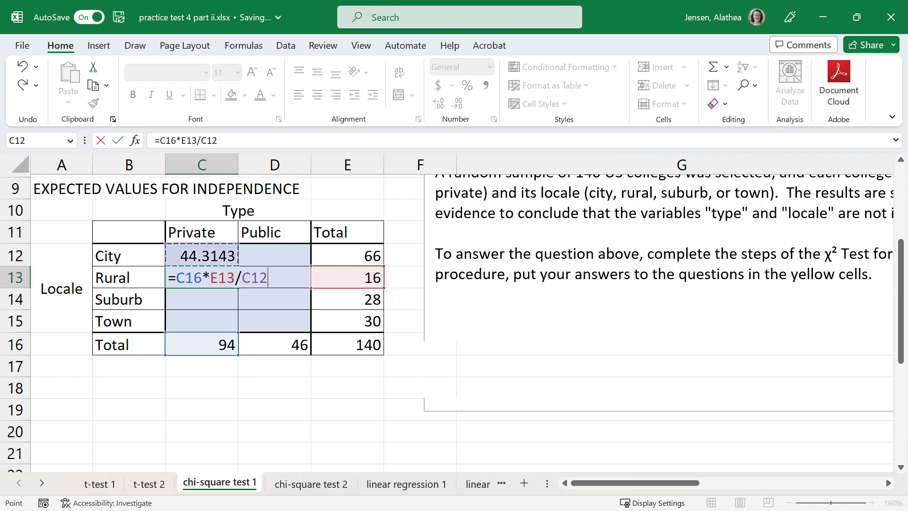
{"action": "key", "text": "Down"}
{"action": "key", "text": "Down"}
{"action": "key", "text": "Down"}
{"action": "key", "text": "Right"}
{"action": "key", "text": "Right"}
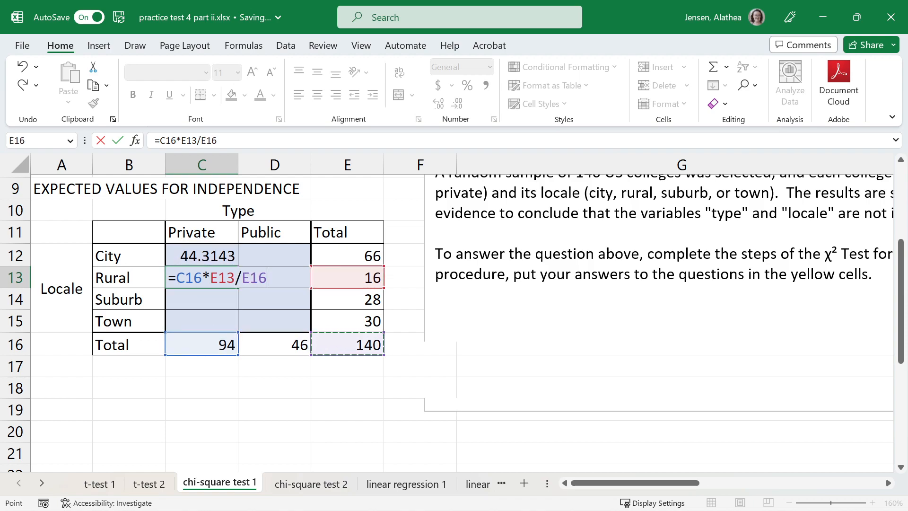
{"action": "key", "text": "Return"}
Calculate the expected value for private suburb colleges in C14 with the formula =C16*E14/E16
{"action": "type", "text": "="}
{"action": "key", "text": "Down"}
{"action": "key", "text": "Down"}
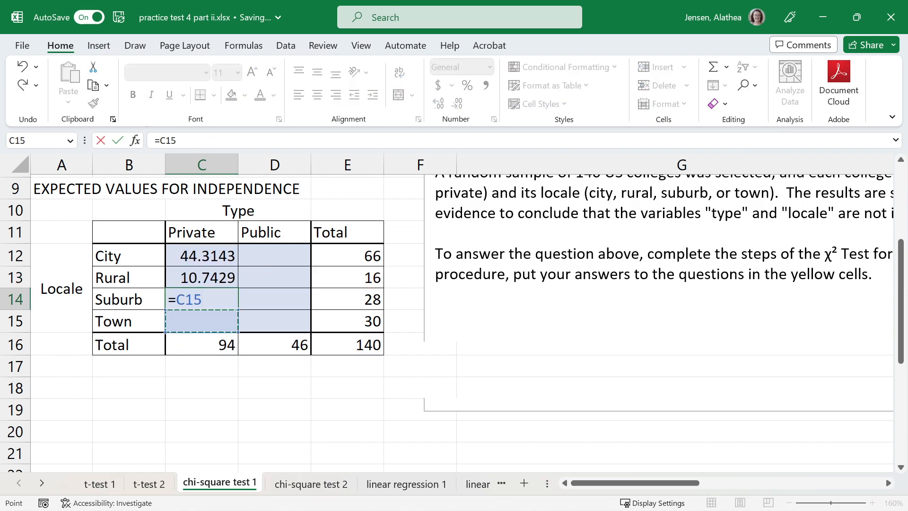
{"action": "type", "text": "*"}
{"action": "key", "text": "Right"}
{"action": "key", "text": "Right"}
{"action": "key", "text": "Right"}
{"action": "key", "text": "Left"}
{"action": "type", "text": "/"}
{"action": "key", "text": "Down"}
{"action": "key", "text": "Down"}
{"action": "key", "text": "Right"}
{"action": "key", "text": "Right"}
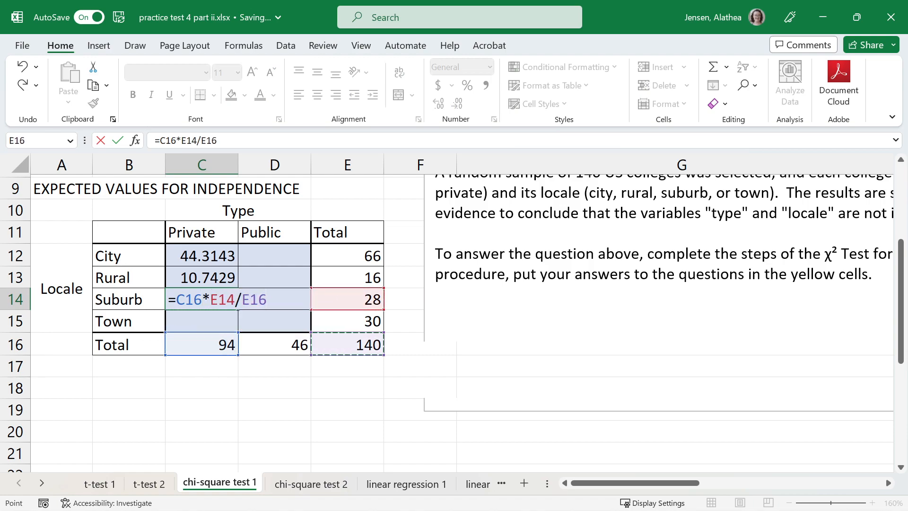
{"action": "key", "text": "Return"}
Calculate the expected value for private town colleges in C15 with the formula =C16*E15/E16
{"action": "type", "text": "="}
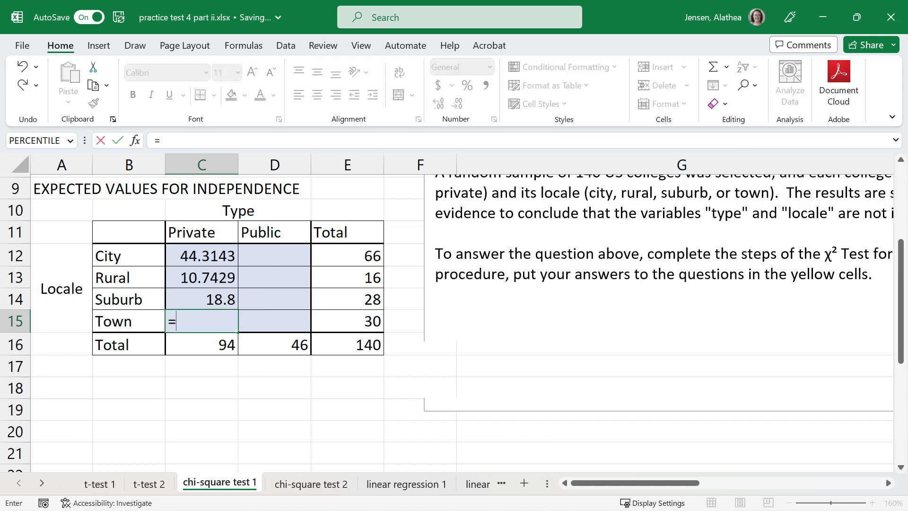
{"action": "key", "text": "Down"}
{"action": "type", "text": "*"}
{"action": "key", "text": "Right"}
{"action": "key", "text": "Right"}
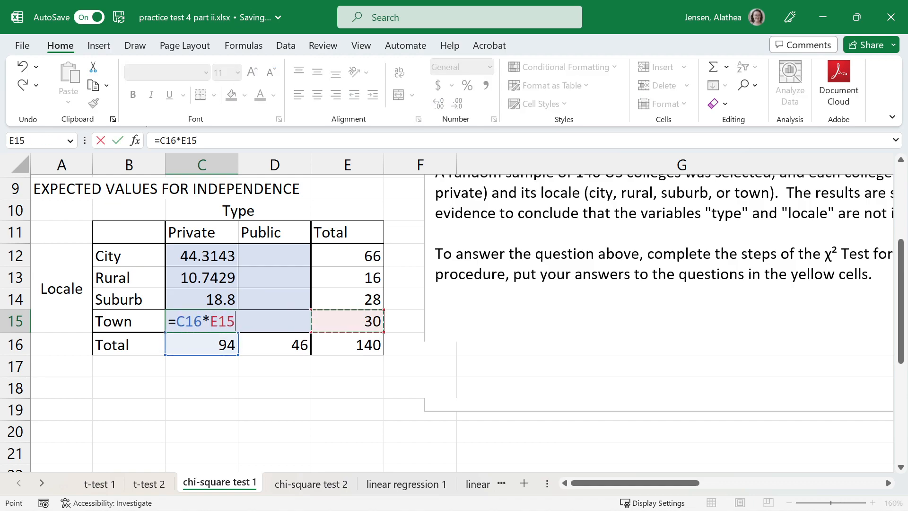
{"action": "type", "text": "/"}
{"action": "key", "text": "Right"}
{"action": "key", "text": "Right"}
{"action": "key", "text": "Down"}
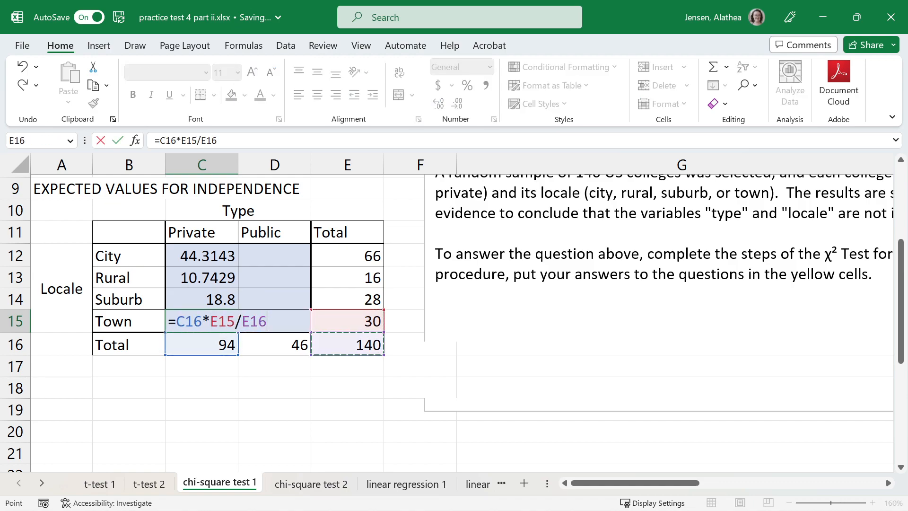
{"action": "key", "text": "Return"}
Begin the expected value formula for public city colleges in D12 by multiplying the Public column total, =D16*
{"action": "key", "text": "Right"}
{"action": "key", "text": "Up"}
{"action": "key", "text": "Up"}
{"action": "key", "text": "Up"}
{"action": "key", "text": "Up"}
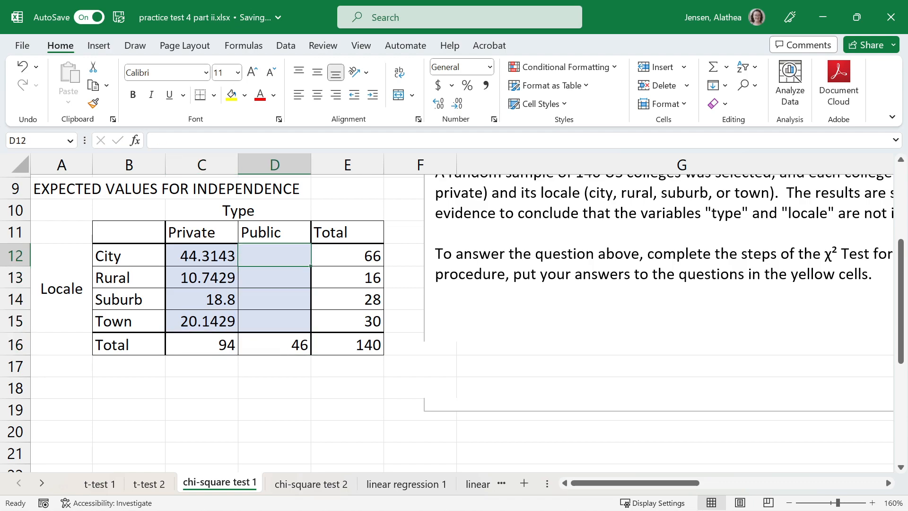
{"action": "type", "text": "="}
{"action": "key", "text": "Down"}
{"action": "key", "text": "Down"}
{"action": "key", "text": "Down"}
{"action": "key", "text": "Down"}
{"action": "type", "text": "*"}
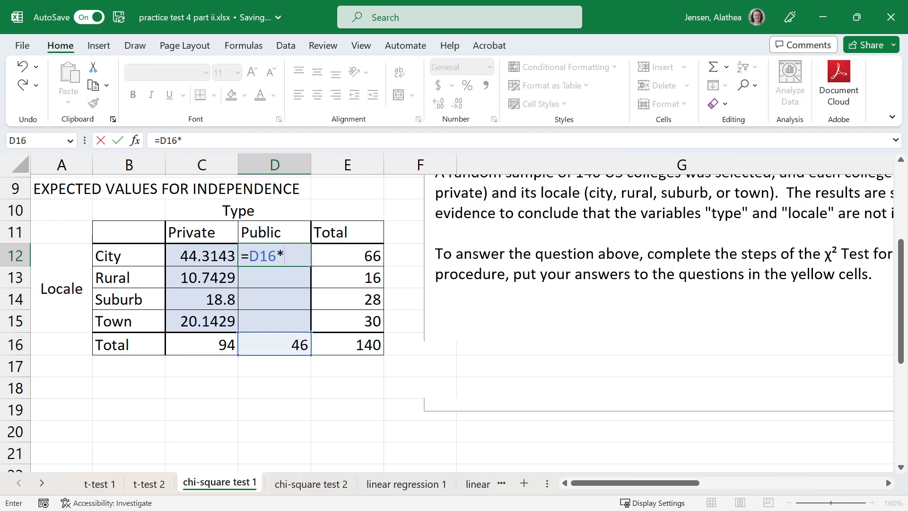
Complete the expected value formula for public city colleges in D12 as =D16*E12/E16
{"action": "key", "text": "Right"}
{"action": "type", "text": "/"}
{"action": "key", "text": "Down"}
{"action": "key", "text": "Down"}
{"action": "key", "text": "Down"}
{"action": "key", "text": "Down"}
{"action": "key", "text": "Right"}
{"action": "key", "text": "Return"}
Enter the expected value formula =D16*E13/E16 for public rural colleges in D13
{"action": "key", "text": "Down"}
{"action": "key", "text": "Down"}
{"action": "key", "text": "Down"}
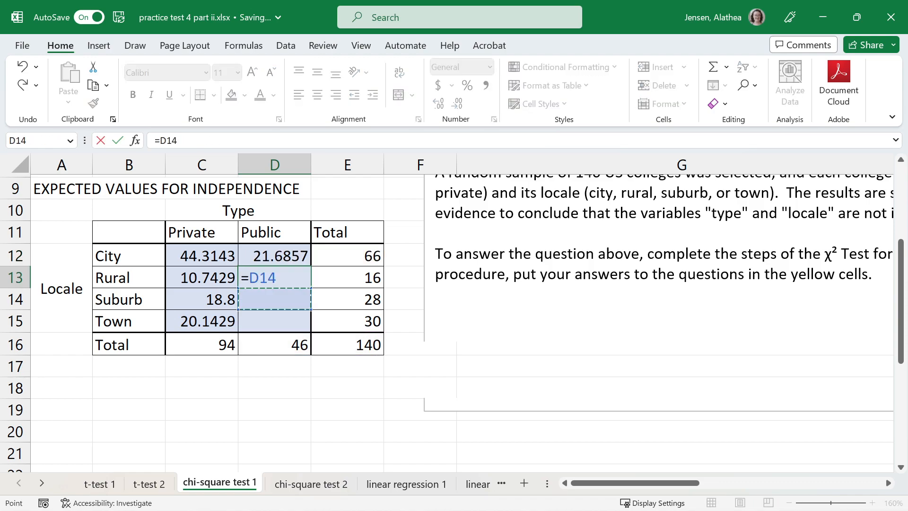
{"action": "type", "text": "*"}
{"action": "key", "text": "Right"}
{"action": "type", "text": "/"}
{"action": "key", "text": "Down"}
{"action": "key", "text": "Down"}
{"action": "key", "text": "Down"}
{"action": "key", "text": "Right"}
{"action": "key", "text": "Return"}
Enter the expected value formula =D16*E14/E16 for public suburb colleges in D14
{"action": "type", "text": "="}
{"action": "key", "text": "Down"}
{"action": "key", "text": "Down"}
{"action": "type", "text": "*"}
{"action": "key", "text": "Right"}
{"action": "key", "text": "Down"}
{"action": "key", "text": "Down"}
{"action": "key", "text": "Up"}
{"action": "key", "text": "Up"}
{"action": "type", "text": "/"}
{"action": "key", "text": "Down"}
{"action": "key", "text": "Down"}
{"action": "key", "text": "Right"}
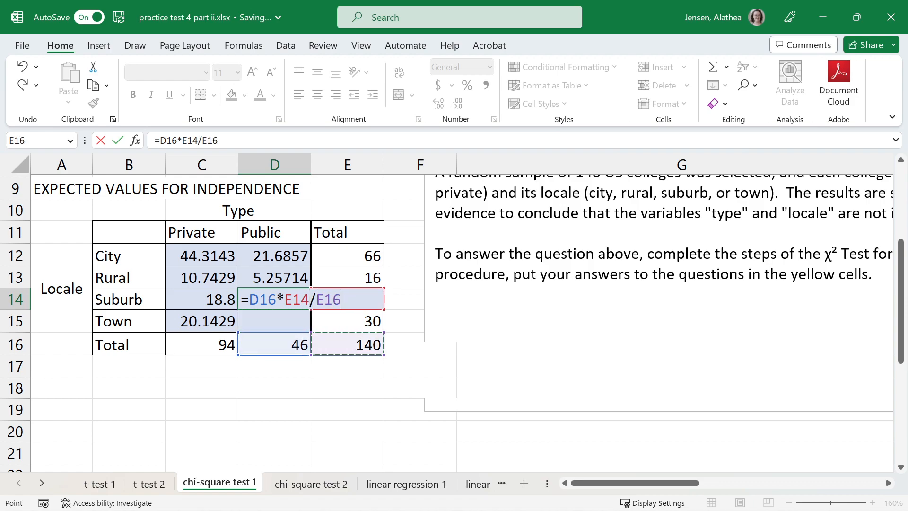
{"action": "key", "text": "Return"}
Enter the expected value formula =D16*E15/E16 for public town colleges in D15
{"action": "type", "text": "="}
{"action": "key", "text": "Down"}
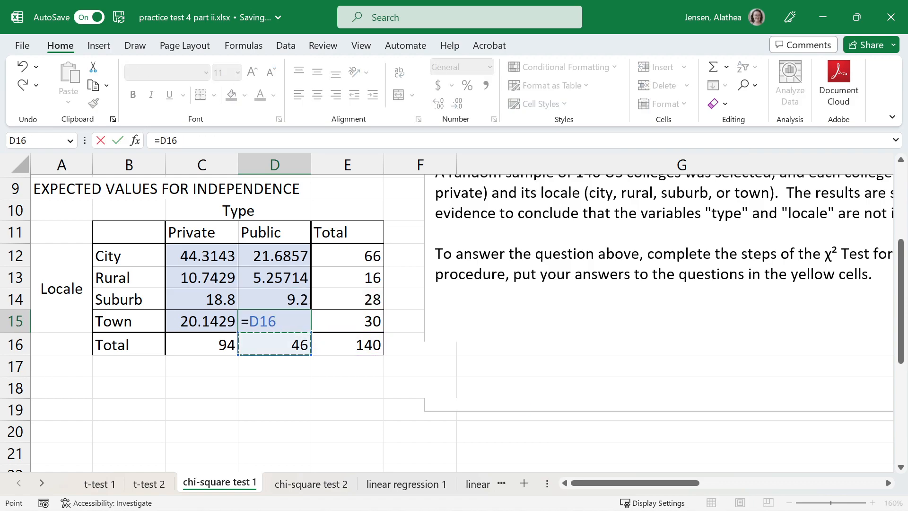
{"action": "type", "text": "*"}
{"action": "key", "text": "Right"}
{"action": "type", "text": "/"}
{"action": "key", "text": "Down"}
{"action": "key", "text": "Right"}
{"action": "key", "text": "Return"}
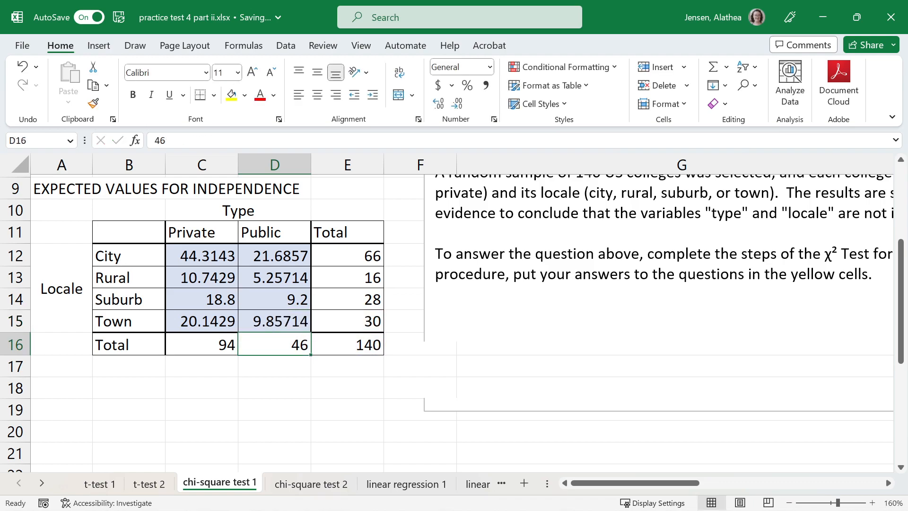
Compare the expected values in C12:D15 with the original table entries in C3:D6
{"action": "left_click_drag", "start_coordinate": [262, 255], "coordinate": [213, 321]}
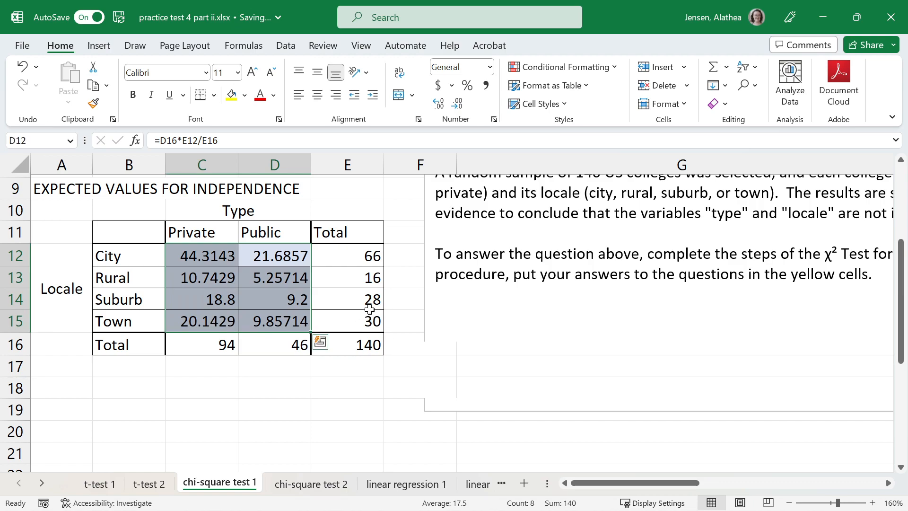
{"action": "scroll", "coordinate": [418, 331], "scroll_direction": "up", "scroll_amount": 3}
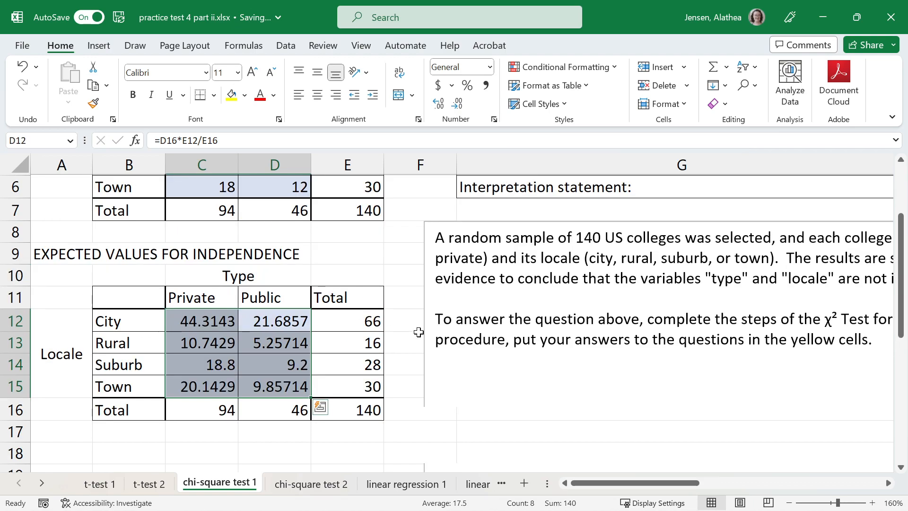
{"action": "scroll", "coordinate": [418, 332], "scroll_direction": "down", "scroll_amount": 1}
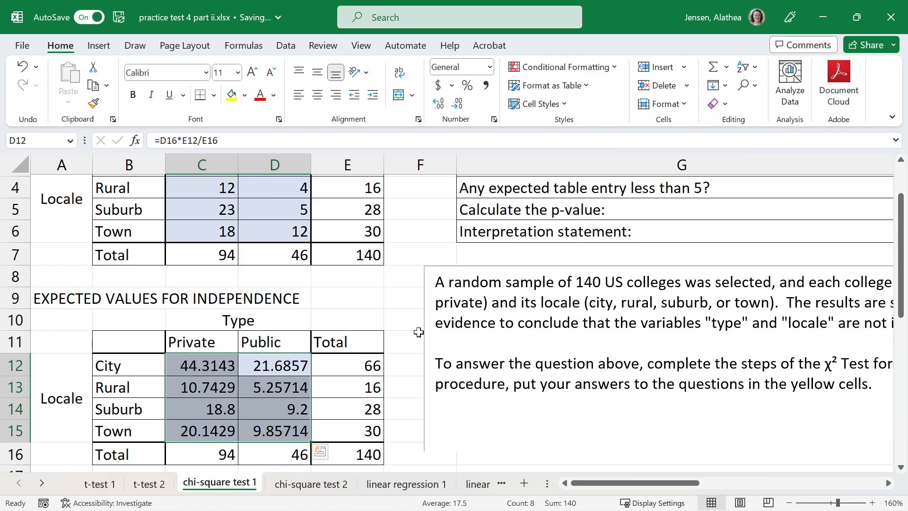
{"action": "scroll", "coordinate": [418, 332], "scroll_direction": "up", "scroll_amount": 1}
{"action": "left_click_drag", "start_coordinate": [181, 235], "coordinate": [272, 290]}
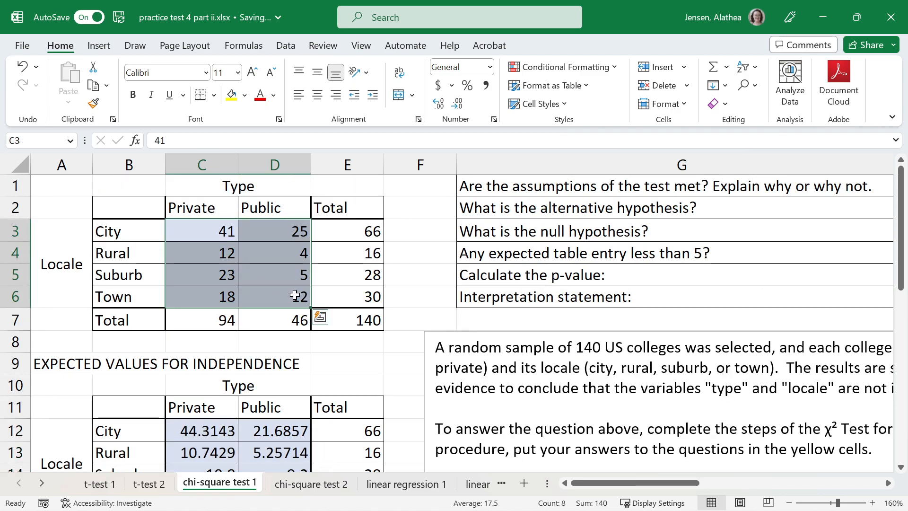
{"action": "scroll", "coordinate": [295, 295], "scroll_direction": "down", "scroll_amount": 2}
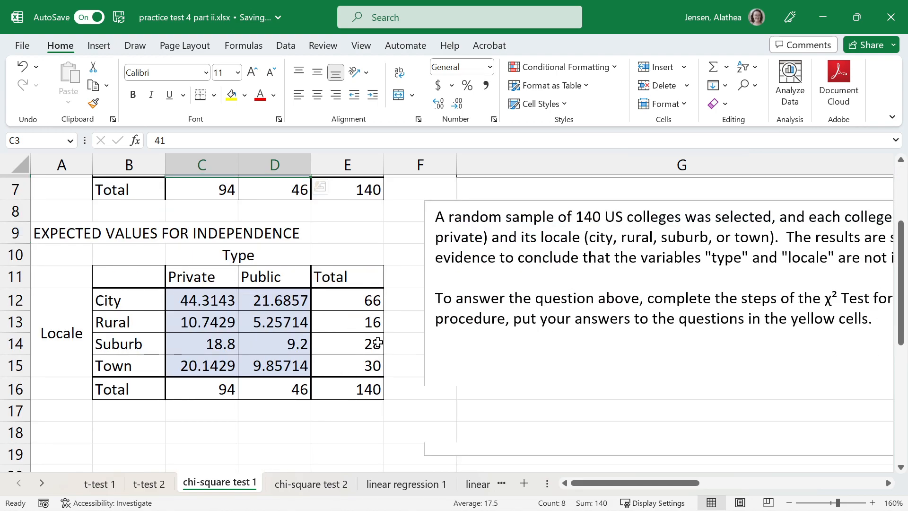
{"action": "scroll", "coordinate": [162, 426], "scroll_direction": "up", "scroll_amount": 2}
{"action": "scroll", "coordinate": [603, 310], "scroll_direction": "down", "scroll_amount": 2}
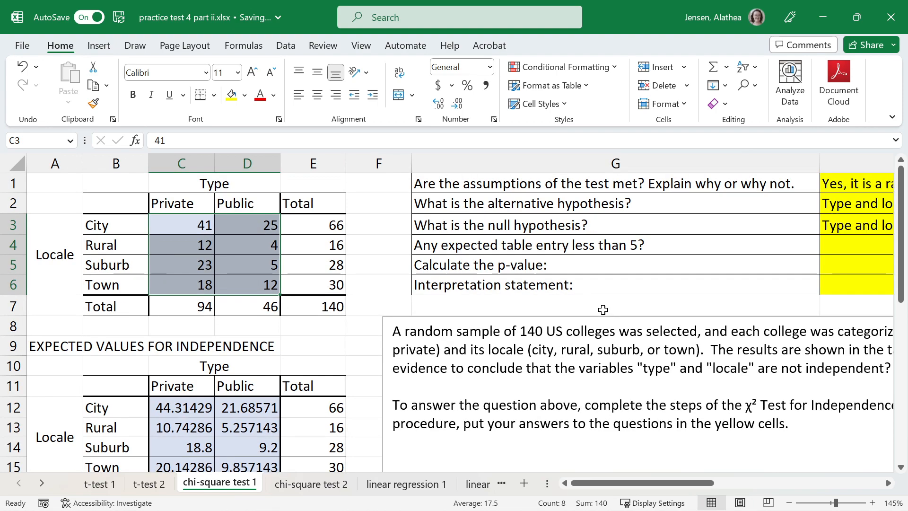
Check the expected table entries in C12:D15 and answer "No" in H4 to whether any is less than 5
{"action": "left_click", "coordinate": [542, 228]}
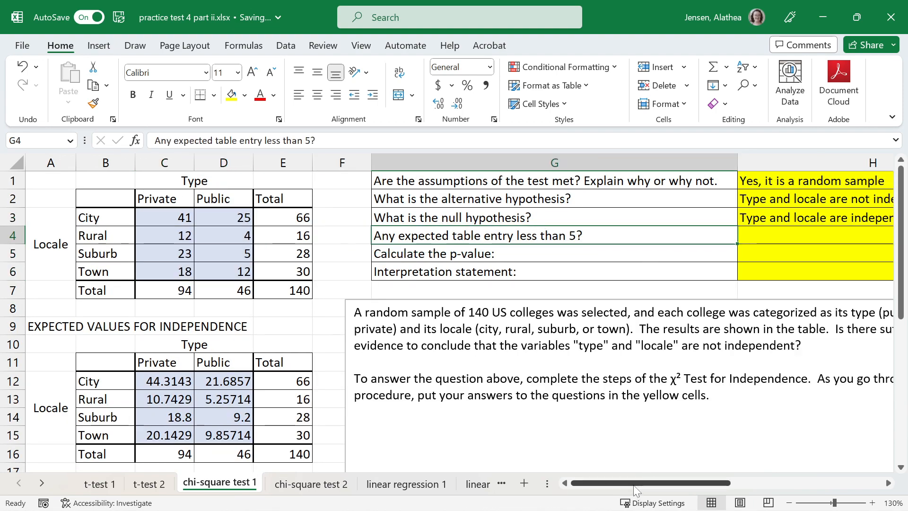
{"action": "left_click_drag", "start_coordinate": [231, 271], "coordinate": [170, 210]}
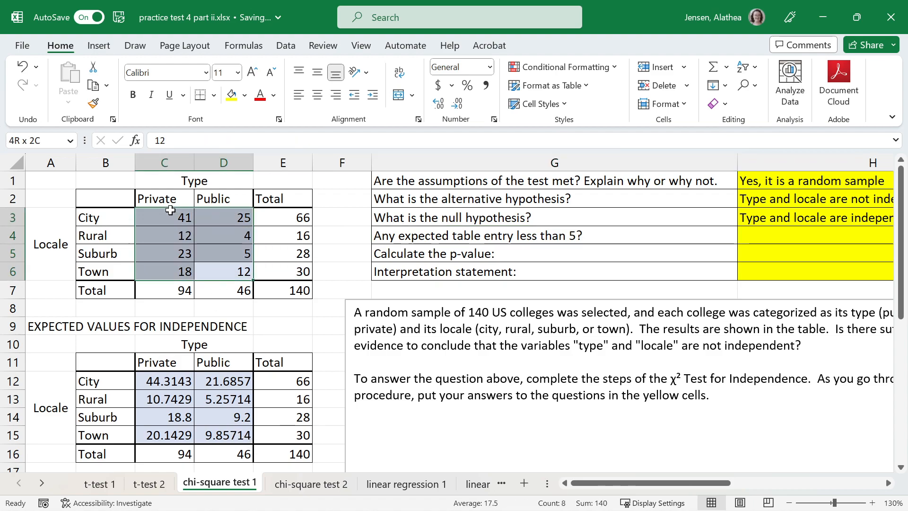
{"action": "left_click_drag", "start_coordinate": [222, 434], "coordinate": [169, 377]}
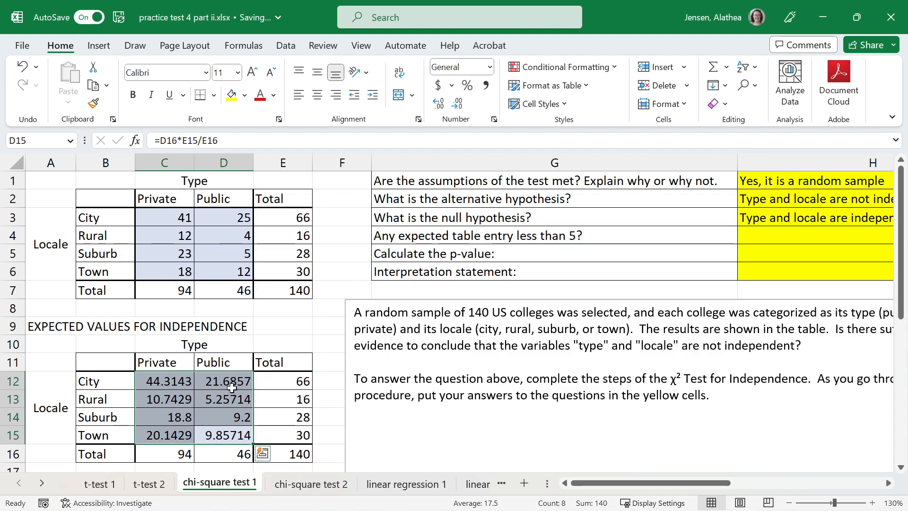
{"action": "left_click", "coordinate": [818, 231]}
{"action": "type", "text": "No"}
{"action": "key", "text": "Return"}
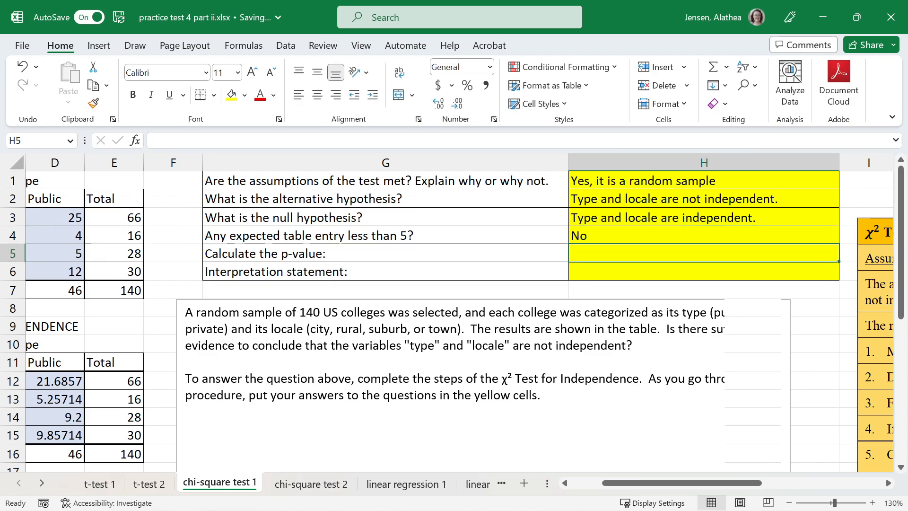
Consult the p-value instructions in the test procedure and start a CHISQ.TEST formula in the p-value answer cell H5
{"action": "scroll", "coordinate": [711, 475], "scroll_direction": "right", "scroll_amount": 5}
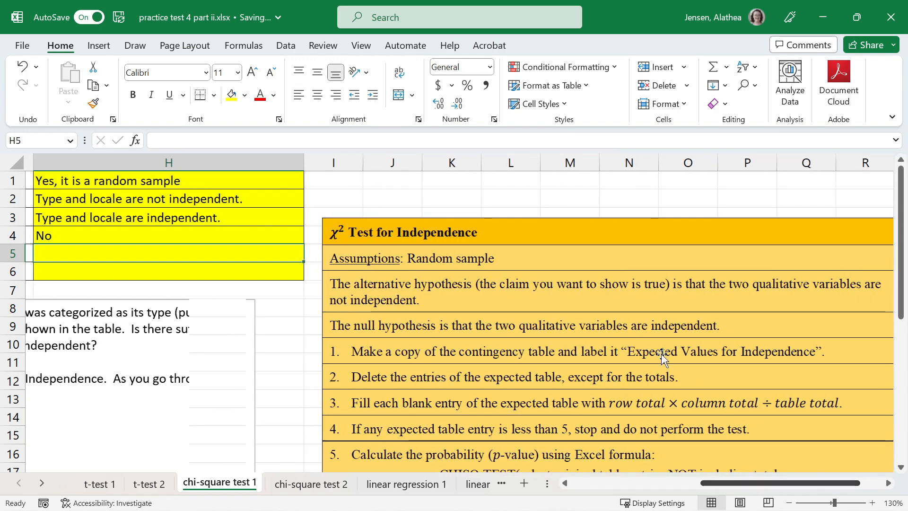
{"action": "scroll", "coordinate": [624, 323], "scroll_direction": "down", "scroll_amount": 2}
{"action": "scroll", "coordinate": [624, 323], "scroll_direction": "down", "scroll_amount": 1}
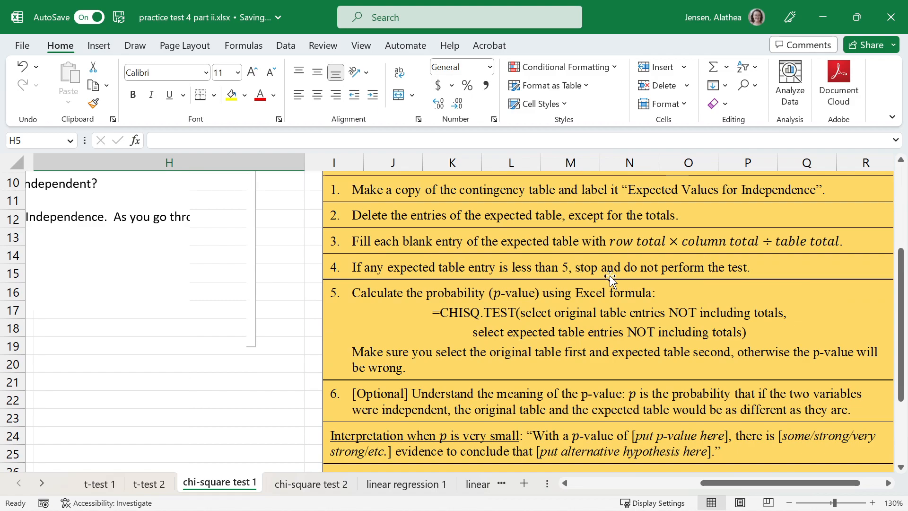
{"action": "left_click_drag", "start_coordinate": [755, 483], "coordinate": [648, 483]}
{"action": "scroll", "coordinate": [454, 312], "scroll_direction": "up", "scroll_amount": 3}
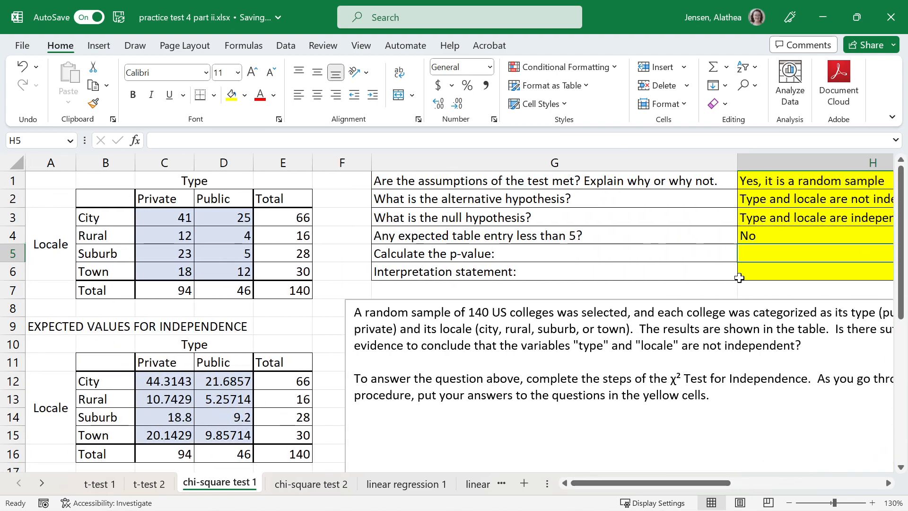
{"action": "type", "text": "="}
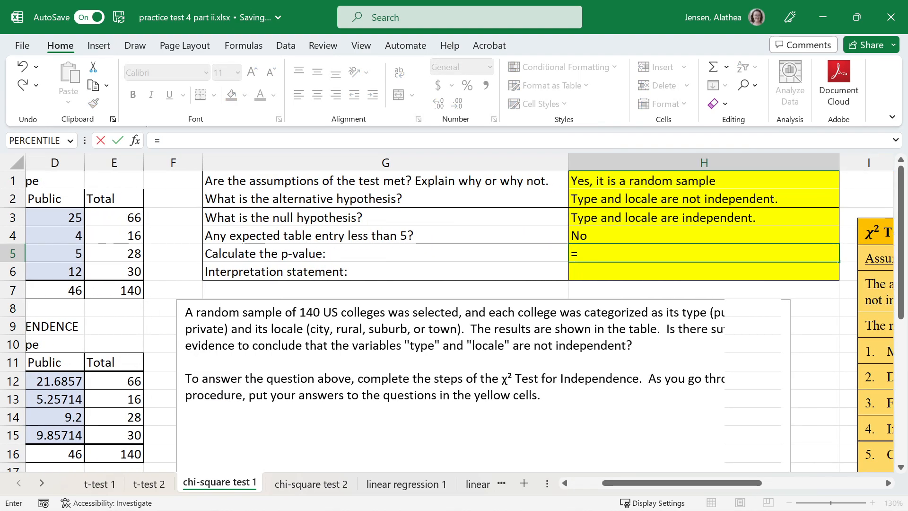
{"action": "type", "text": "chi"}
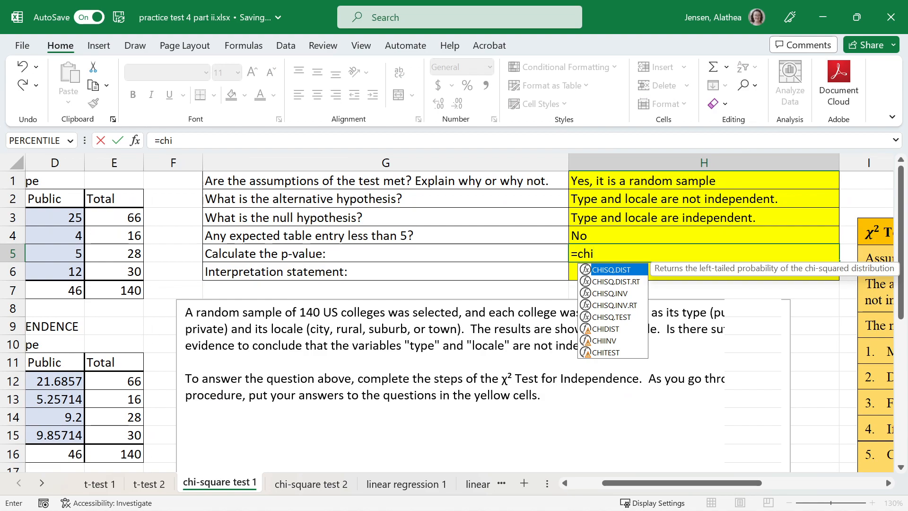
{"action": "type", "text": "sq"}
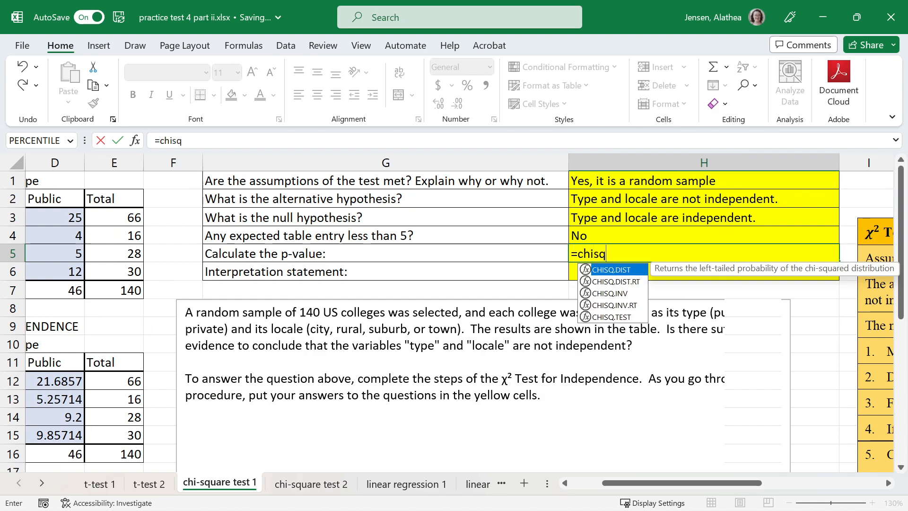
{"action": "key", "text": "Down"}
{"action": "key", "text": "Down"}
{"action": "key", "text": "Down"}
{"action": "key", "text": "Down"}
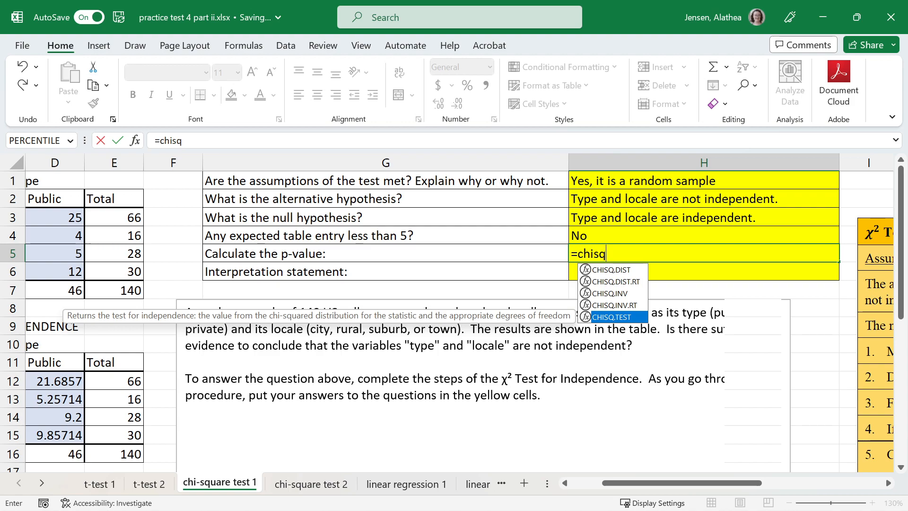
{"action": "key", "text": "Tab"}
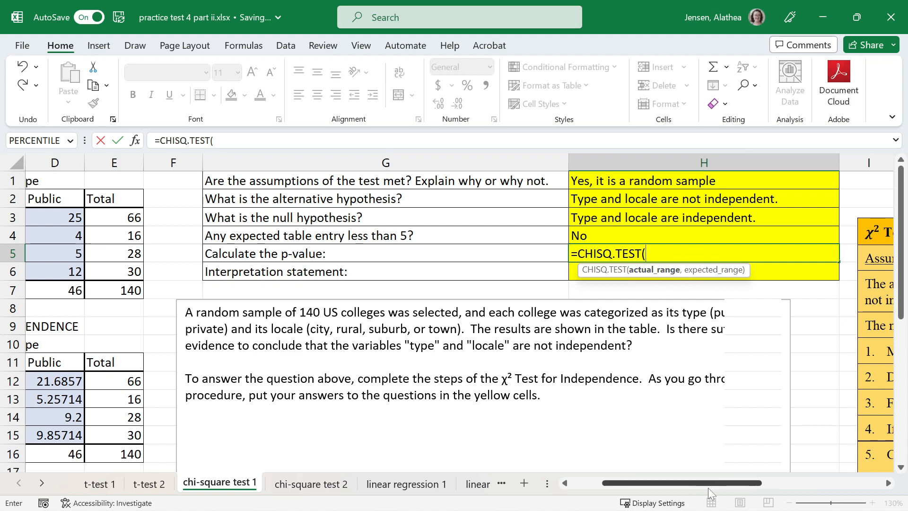
Complete the CHISQ.TEST formula with C3:D6 as the actual range and C12:D15 as the expected range
{"action": "left_click_drag", "start_coordinate": [712, 486], "coordinate": [659, 494]}
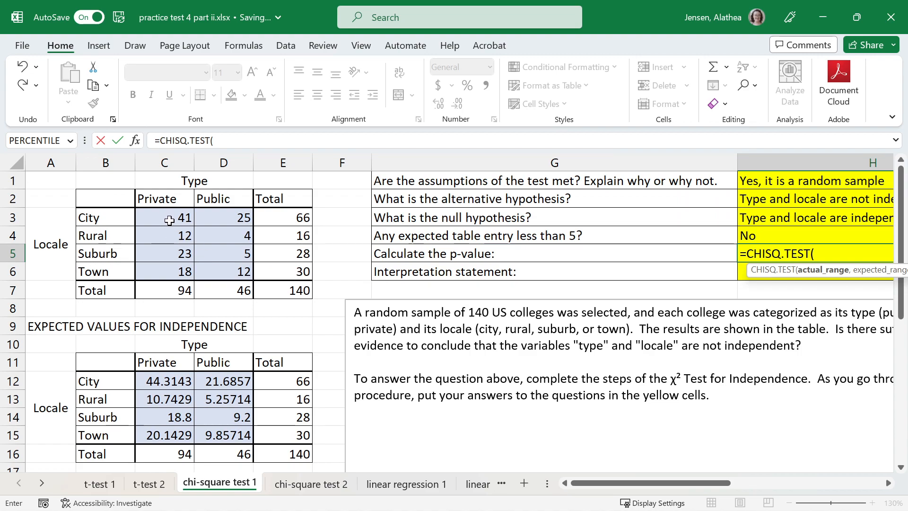
{"action": "left_click_drag", "start_coordinate": [169, 220], "coordinate": [201, 274]}
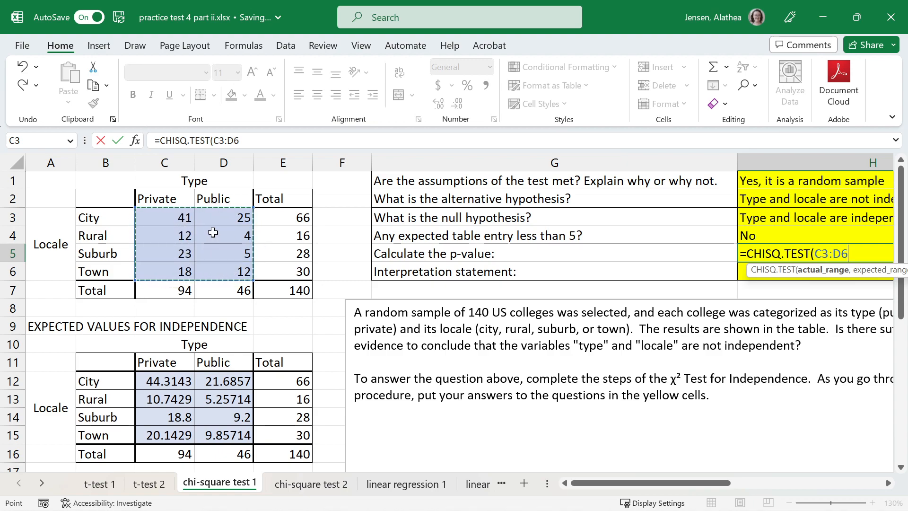
{"action": "left_click_drag", "start_coordinate": [199, 202], "coordinate": [226, 218]}
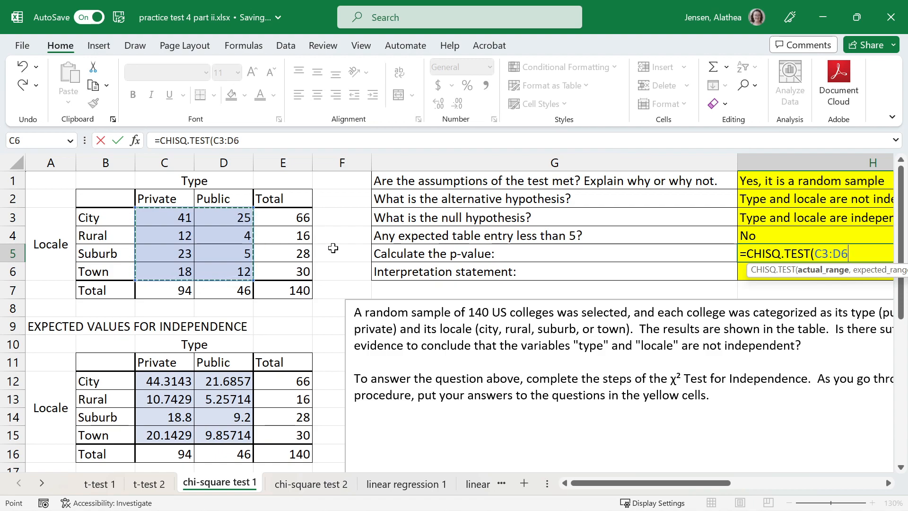
{"action": "type", "text": ","}
{"action": "left_click_drag", "start_coordinate": [166, 380], "coordinate": [229, 431]}
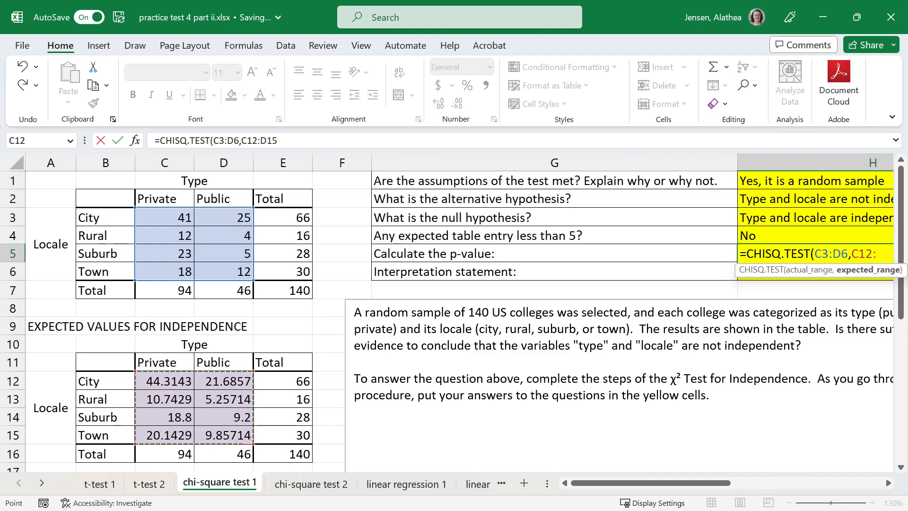
{"action": "type", "text": ")"}
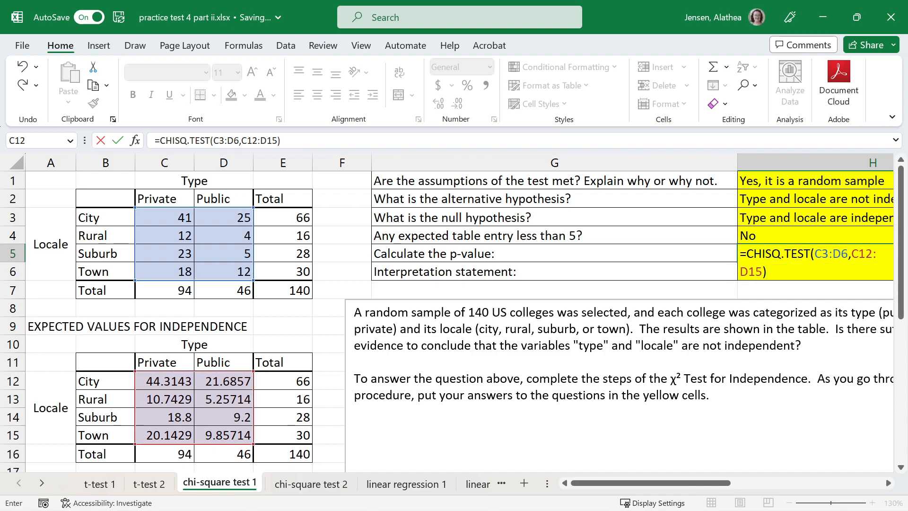
{"action": "key", "text": "Return"}
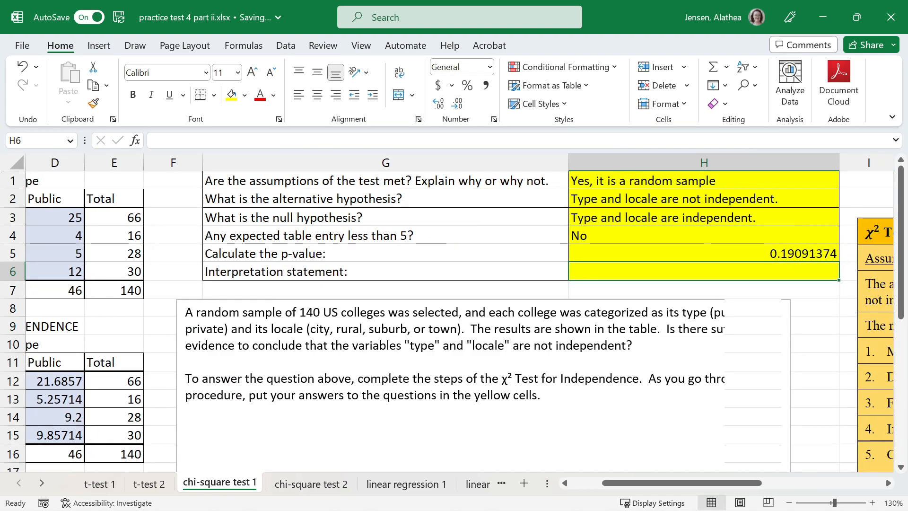
Enter in H6 "With a p-value of 0.1909, we do not have enough evidence to conclude that type and locale are not independent." and autofit column H
{"action": "left_click", "coordinate": [793, 251]}
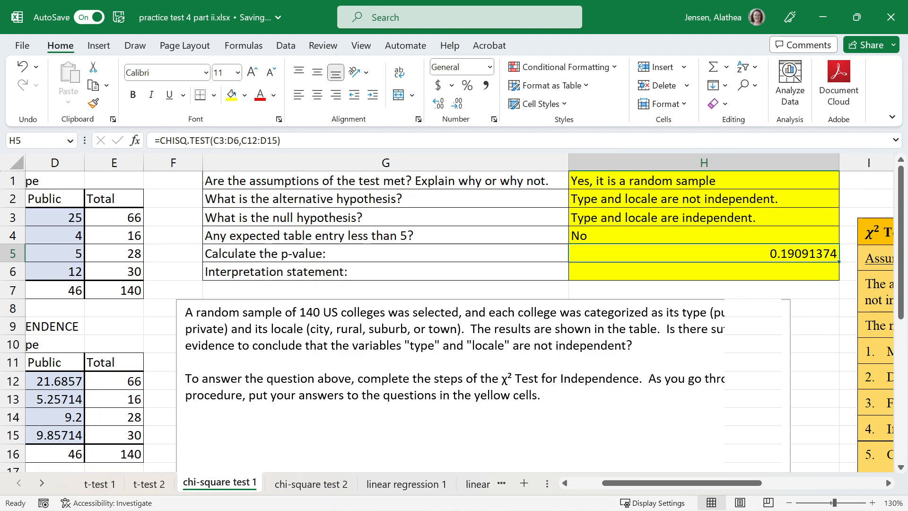
{"action": "left_click_drag", "start_coordinate": [720, 484], "coordinate": [829, 480]}
{"action": "scroll", "coordinate": [650, 381], "scroll_direction": "down", "scroll_amount": 5}
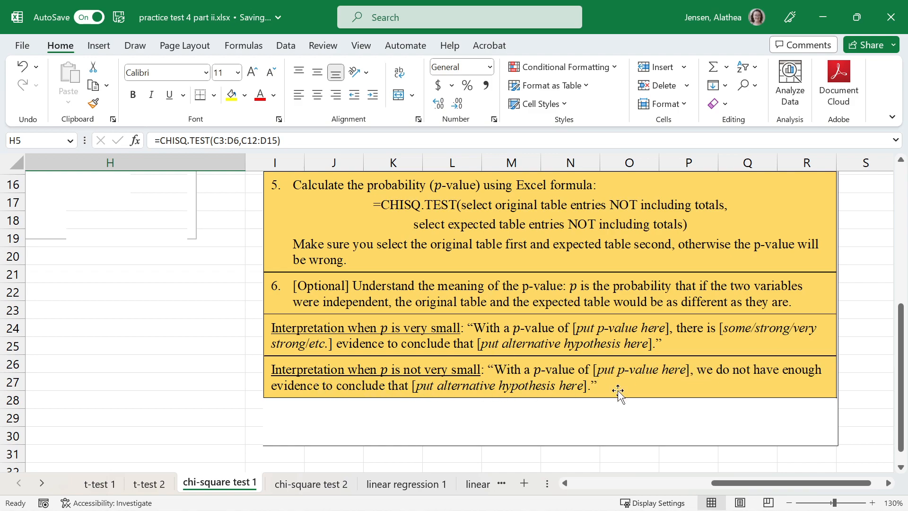
{"action": "left_click_drag", "start_coordinate": [730, 482], "coordinate": [631, 482]}
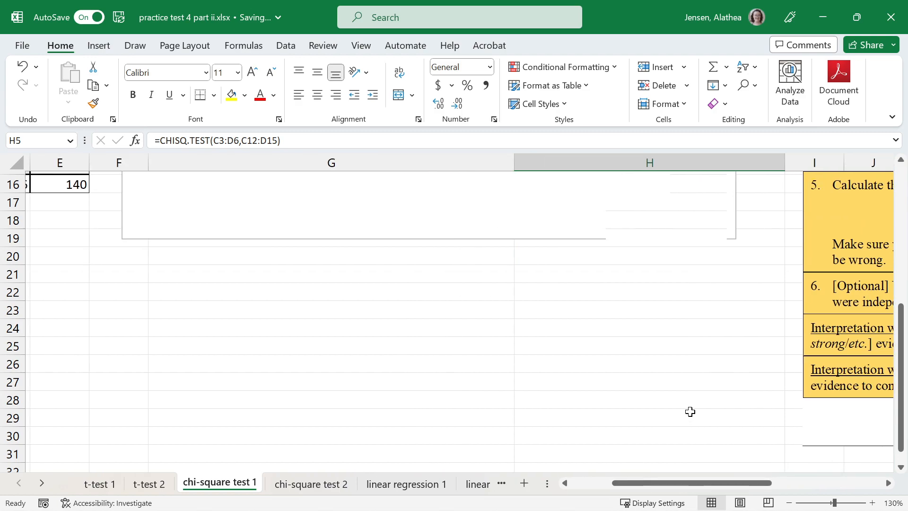
{"action": "scroll", "coordinate": [689, 412], "scroll_direction": "up", "scroll_amount": 5}
{"action": "left_click", "coordinate": [679, 275]}
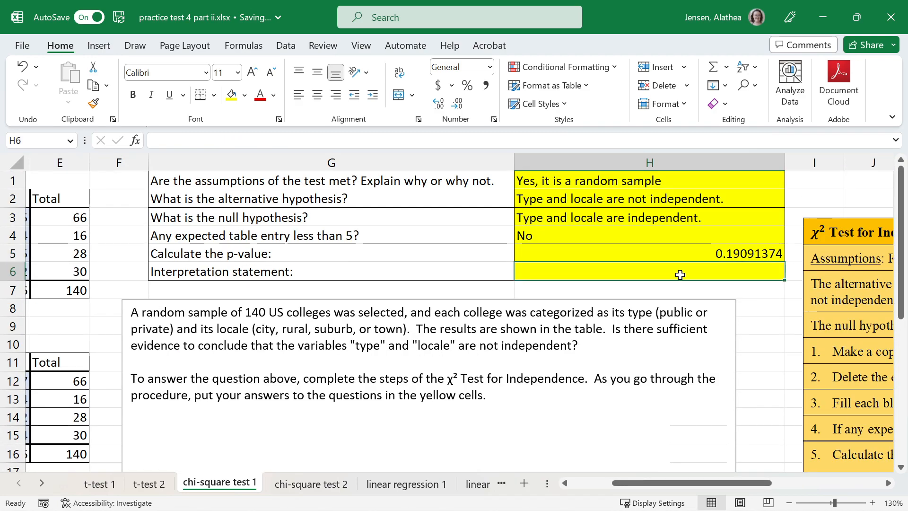
{"action": "type", "text": "With a  p-value"}
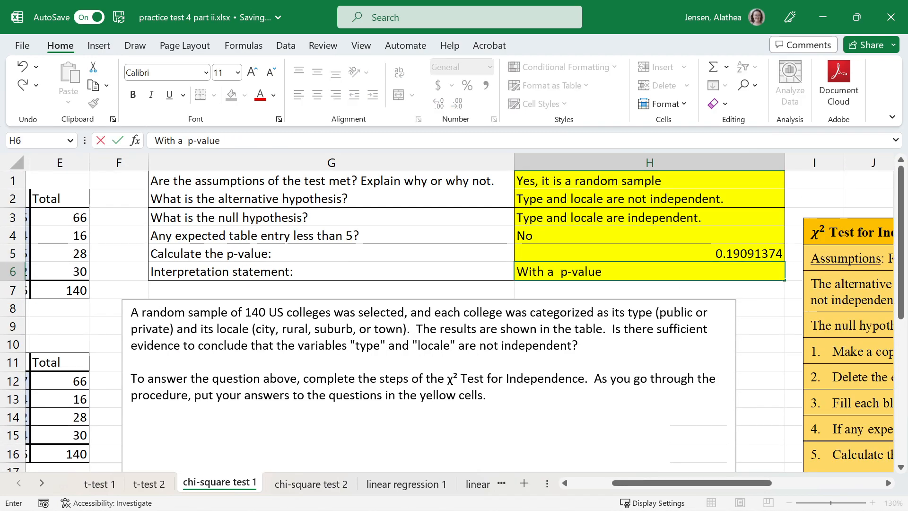
{"action": "type", "text": " of 0.190"}
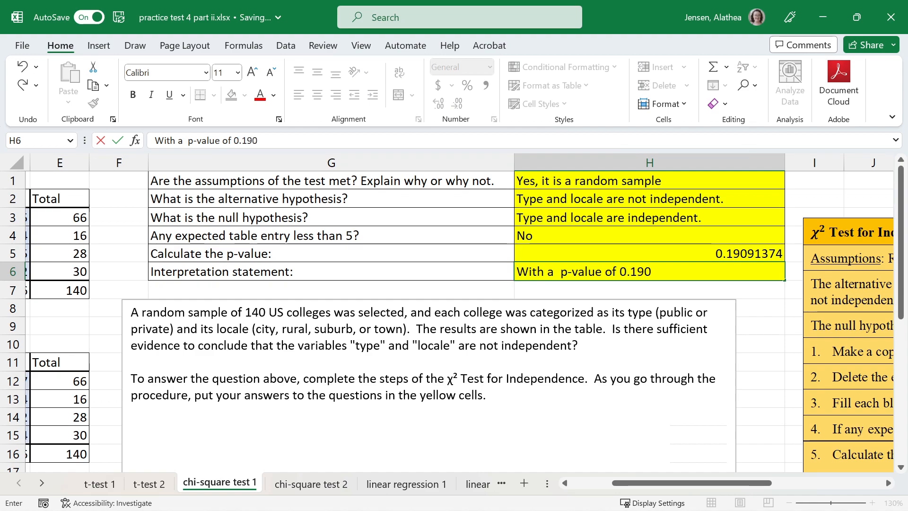
{"action": "type", "text": "9, we do not have enough evi"}
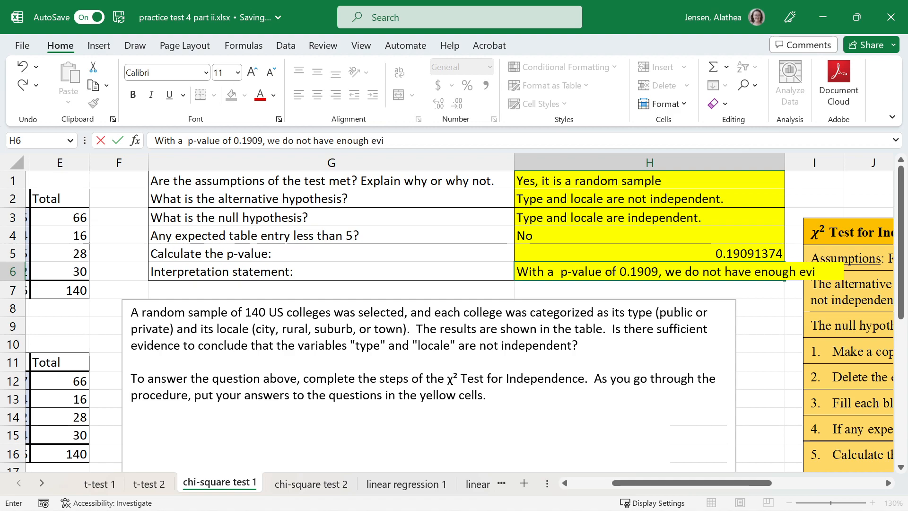
{"action": "type", "text": "dence to conclude"}
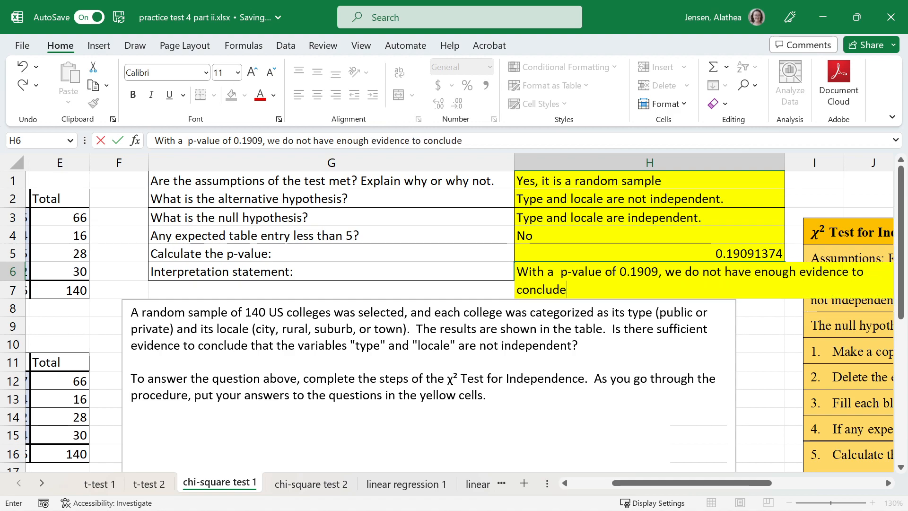
{"action": "type", "text": " that type and locale are"}
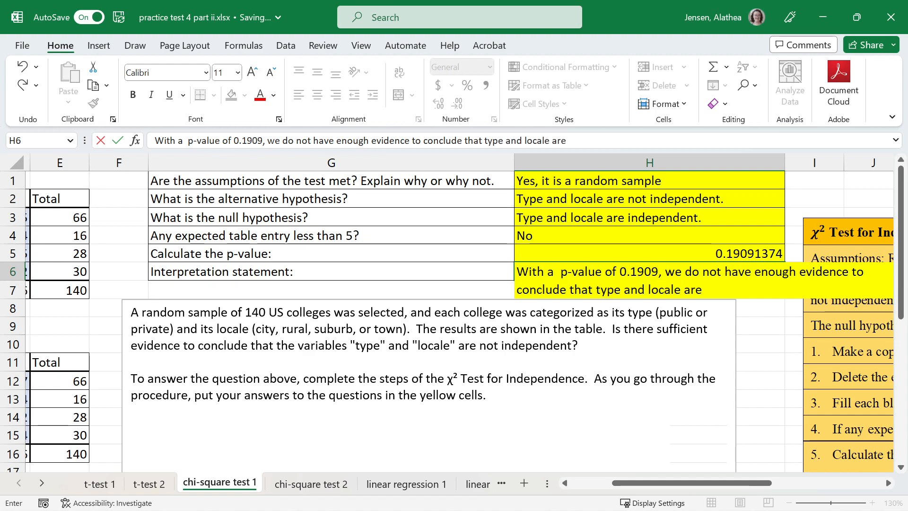
{"action": "type", "text": " not independe"}
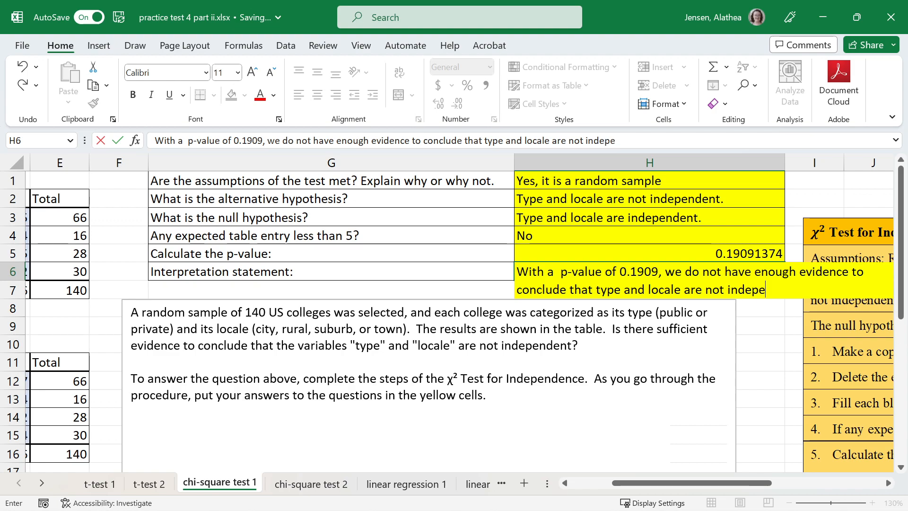
{"action": "key", "text": "ctrl+Return"}
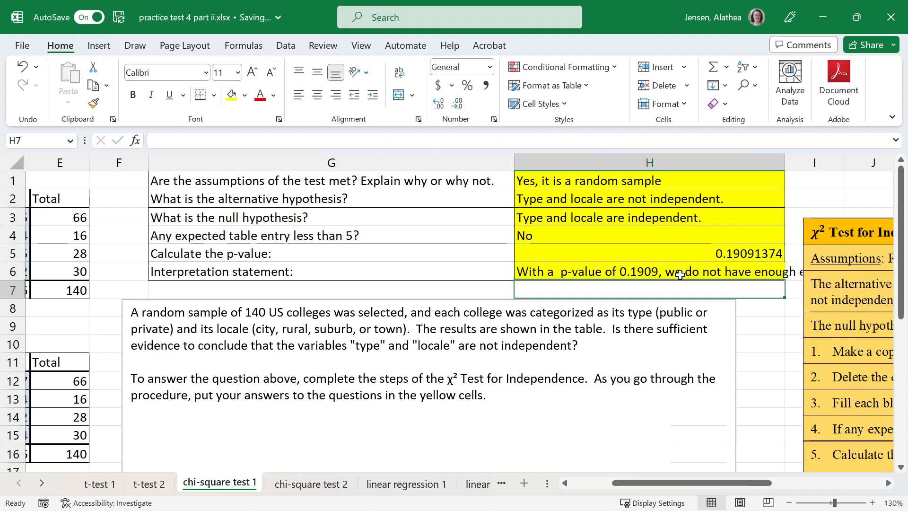
{"action": "double_click", "coordinate": [785, 162]}
{"action": "left_click_drag", "start_coordinate": [647, 488], "coordinate": [593, 492]}
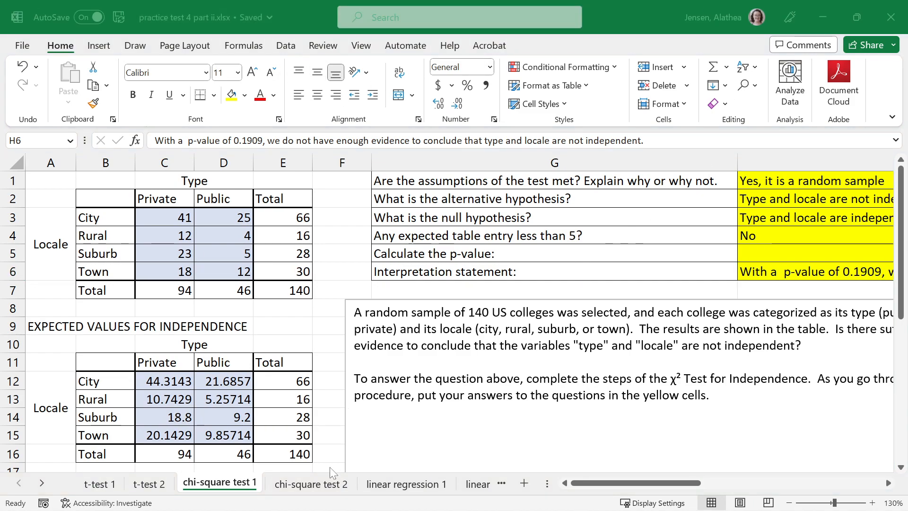
Open the chi-square test 2 sheet and read its problem text on test policy categories and the independence question
{"action": "left_click", "coordinate": [313, 485]}
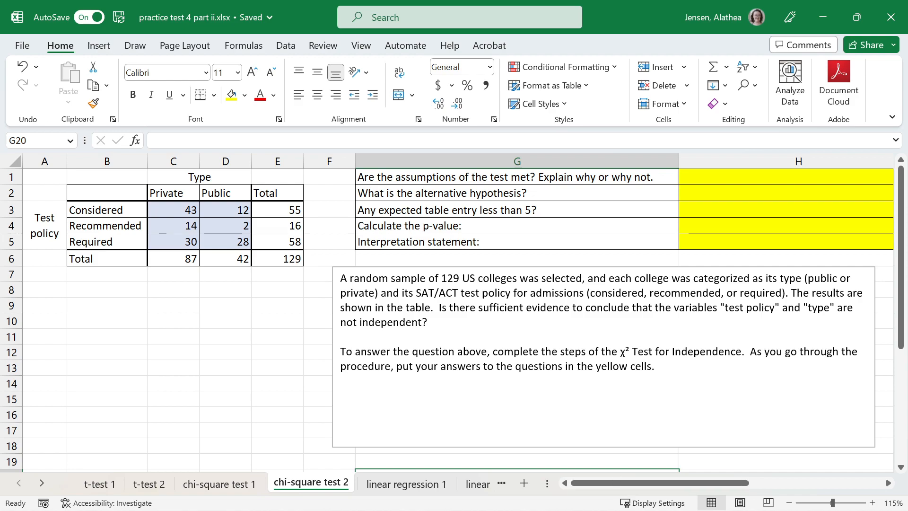
{"action": "double_click", "coordinate": [616, 293]}
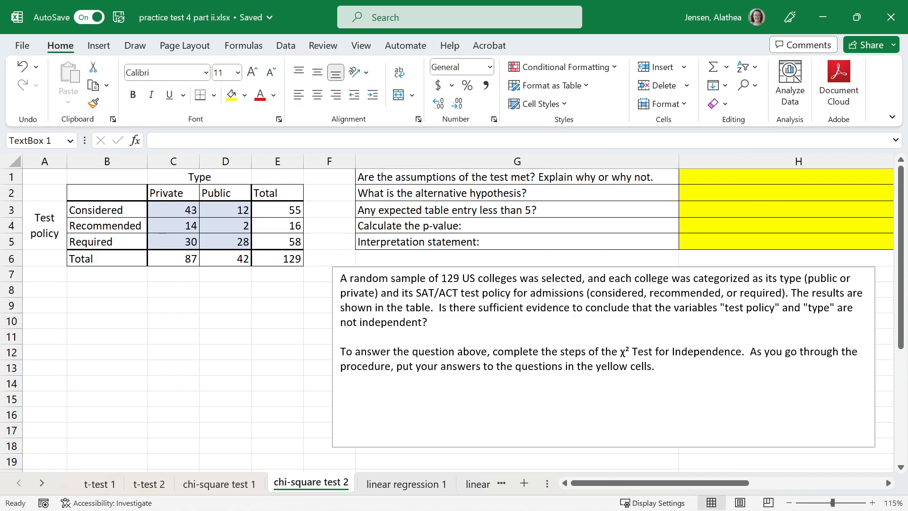
{"action": "double_click", "coordinate": [675, 294]}
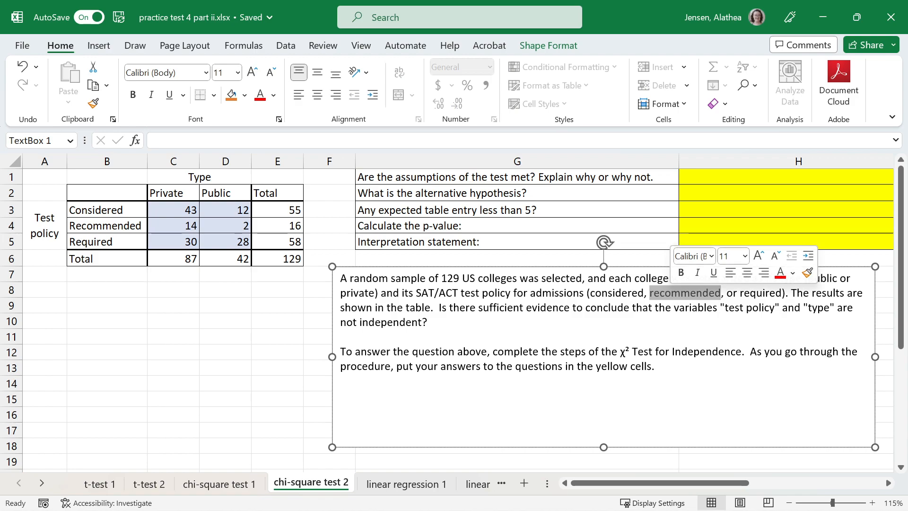
{"action": "double_click", "coordinate": [761, 293]}
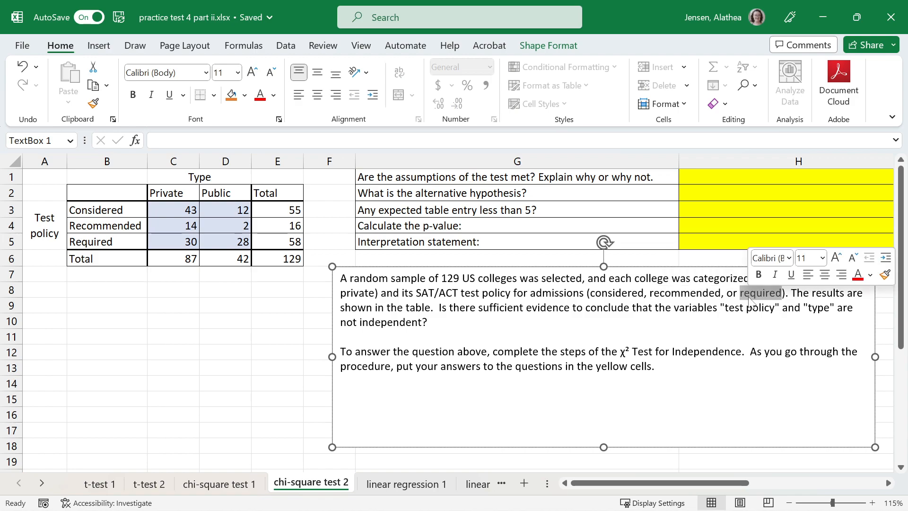
{"action": "left_click", "coordinate": [135, 216]}
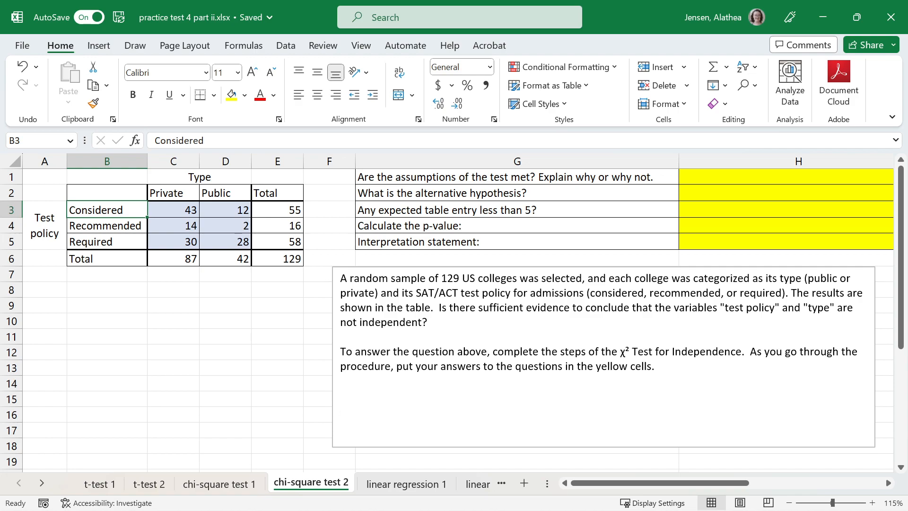
{"action": "left_click_drag", "start_coordinate": [655, 307], "coordinate": [427, 322]}
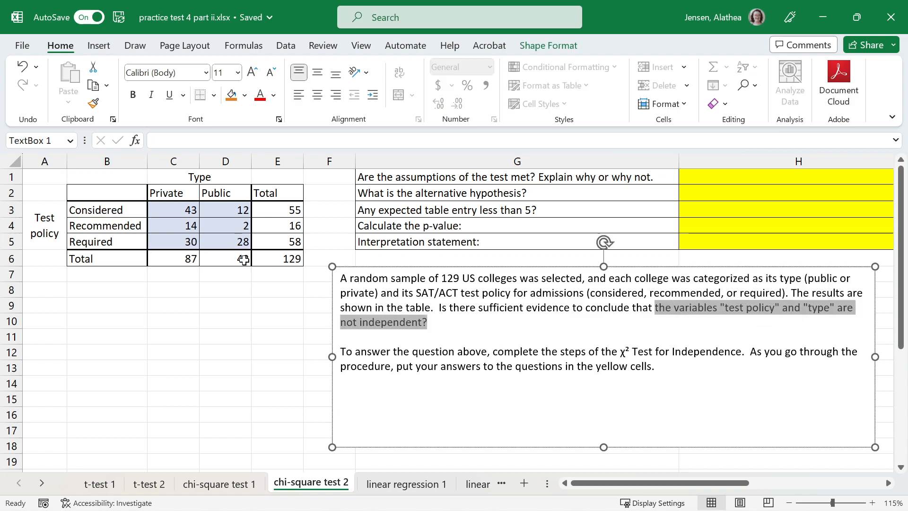
Compare the private and public counts in each test policy row of the contingency table, including the public total
{"action": "left_click", "coordinate": [225, 244]}
{"action": "left_click_drag", "start_coordinate": [225, 244], "coordinate": [164, 246]}
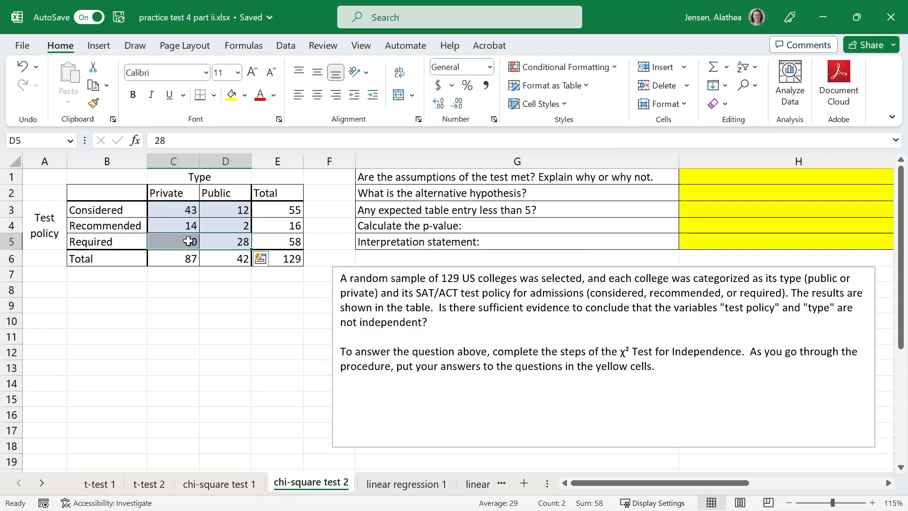
{"action": "left_click_drag", "start_coordinate": [219, 226], "coordinate": [162, 227]}
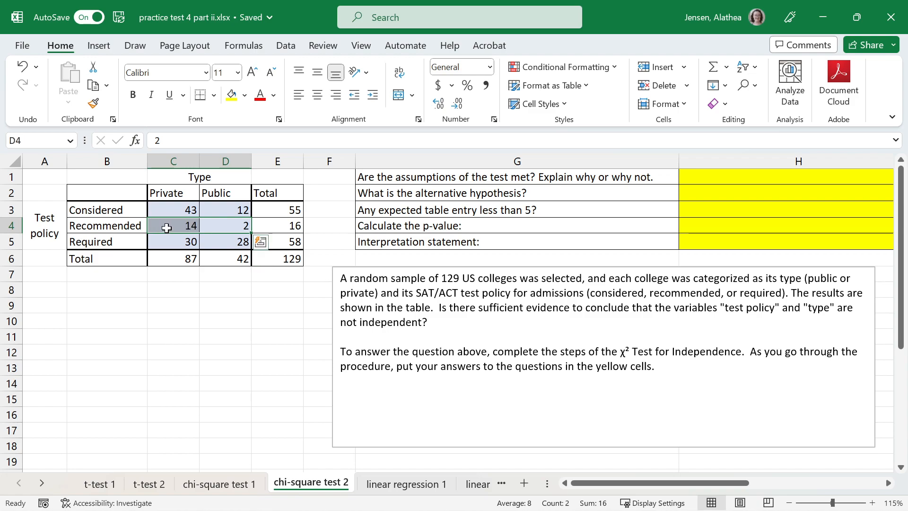
{"action": "left_click", "coordinate": [225, 212]}
{"action": "left_click_drag", "start_coordinate": [225, 213], "coordinate": [190, 211]}
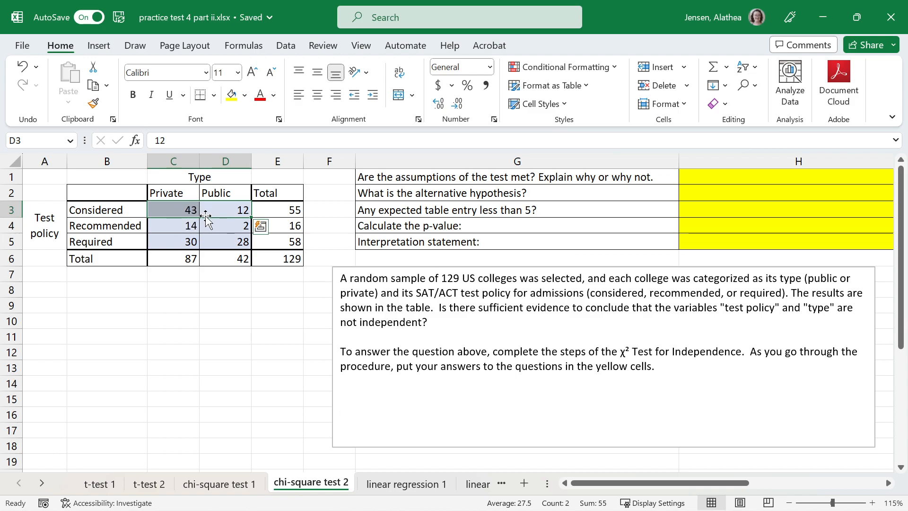
{"action": "left_click_drag", "start_coordinate": [220, 245], "coordinate": [184, 245]}
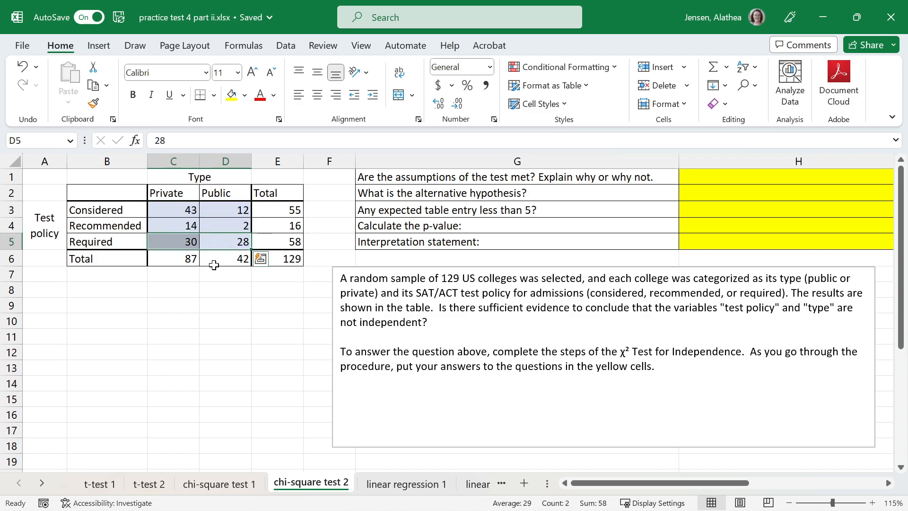
{"action": "left_click", "coordinate": [232, 258]}
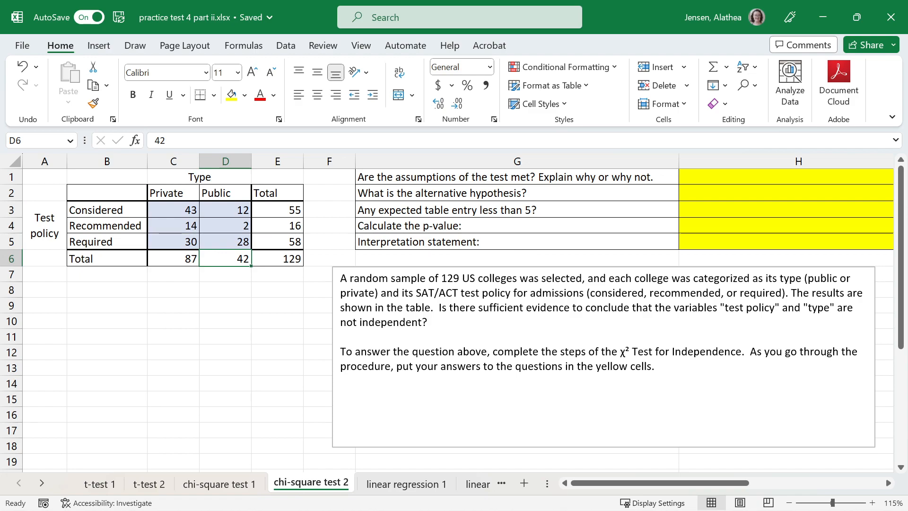
Check the test's assumptions against the problem text and answer "Yes, this is a random sample" in H1
{"action": "left_click_drag", "start_coordinate": [691, 483], "coordinate": [747, 487]}
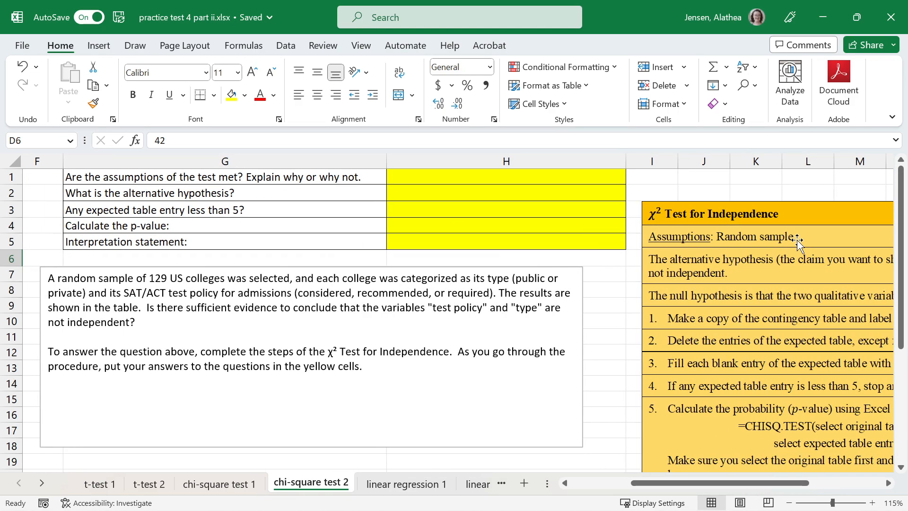
{"action": "double_click", "coordinate": [78, 278]}
{"action": "left_click", "coordinate": [77, 278]}
{"action": "double_click", "coordinate": [77, 278]}
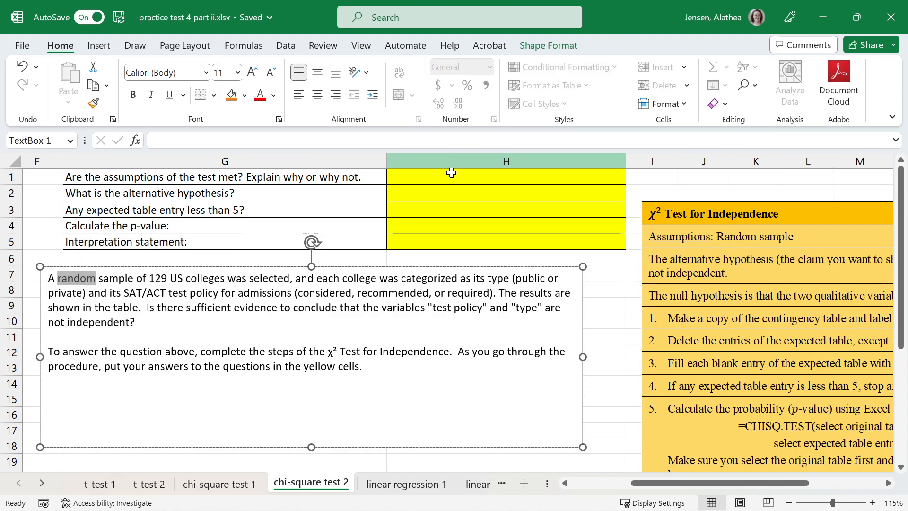
{"action": "left_click", "coordinate": [446, 186]}
{"action": "left_click", "coordinate": [450, 177]}
{"action": "type", "text": "Yes, t"}
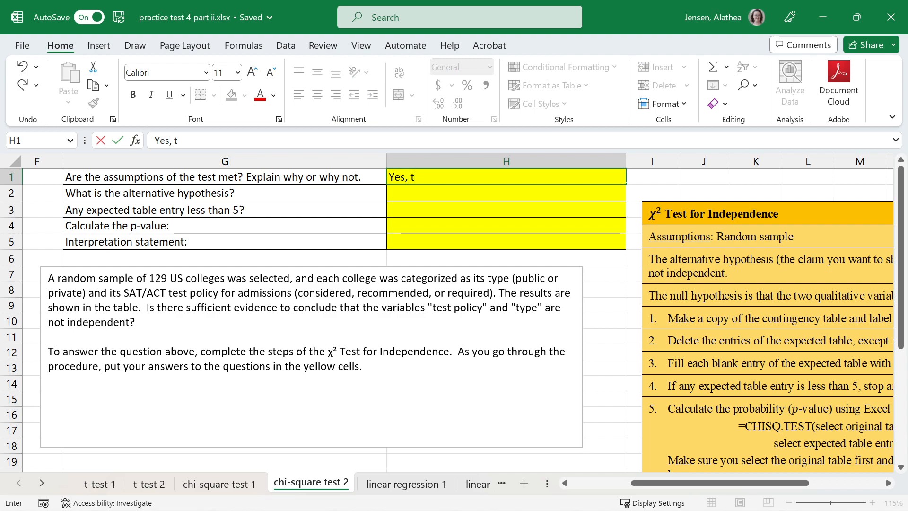
{"action": "type", "text": "his is a random sample"}
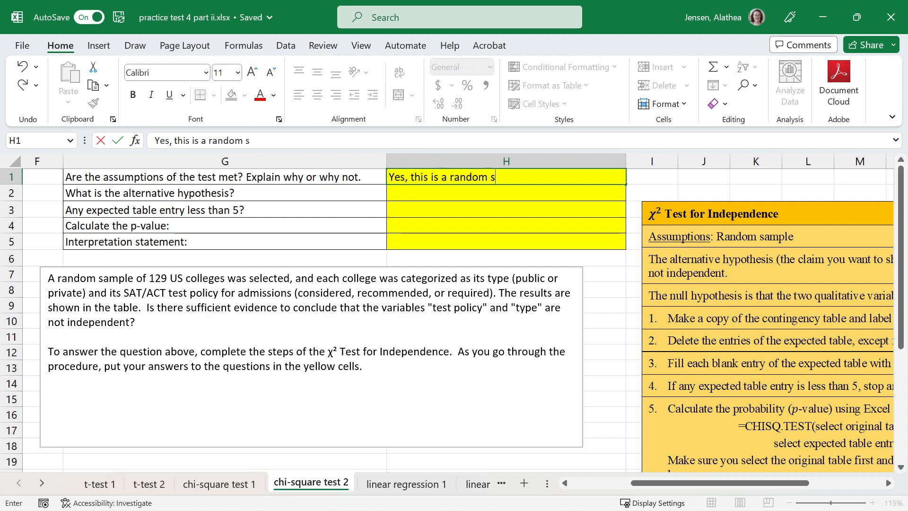
{"action": "key", "text": "Return"}
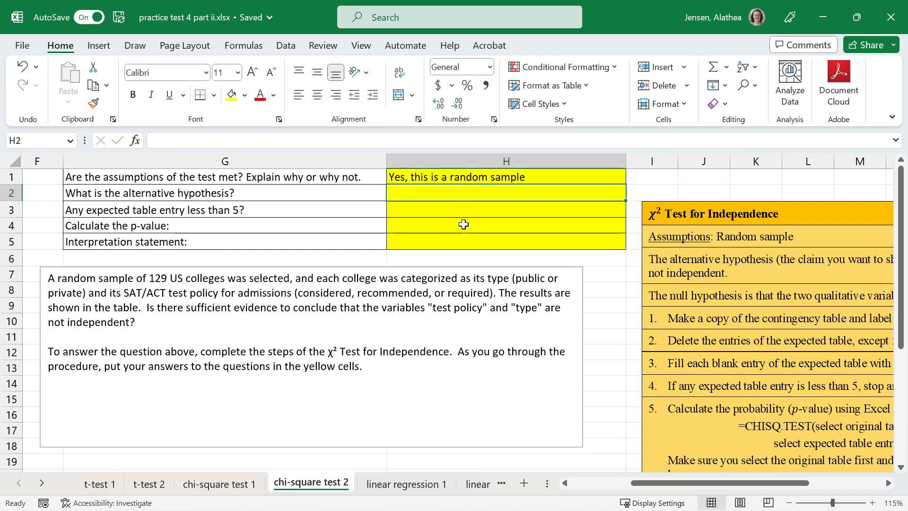
Enter the alternative hypothesis "Type and test policy are not independent" in H2
{"action": "left_click_drag", "start_coordinate": [732, 483], "coordinate": [719, 469]}
{"action": "type", "text": "Type and t"}
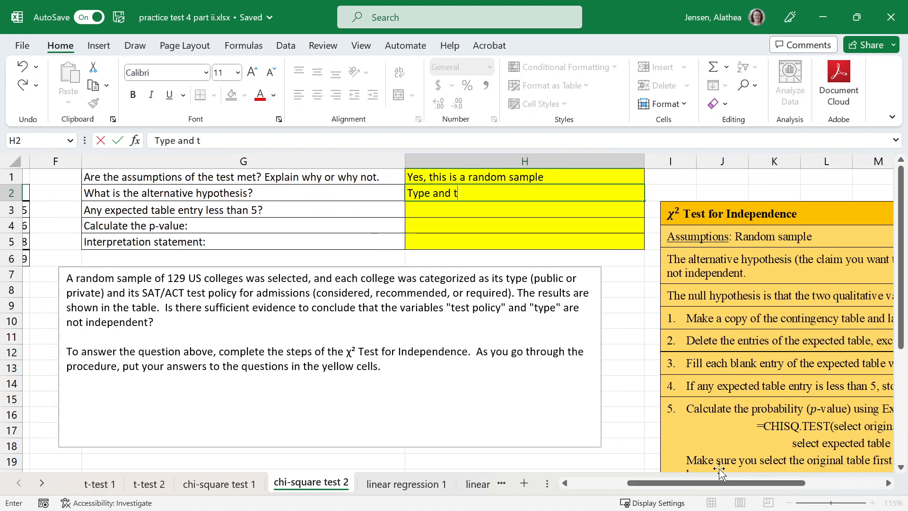
{"action": "type", "text": "est policy are not independent"}
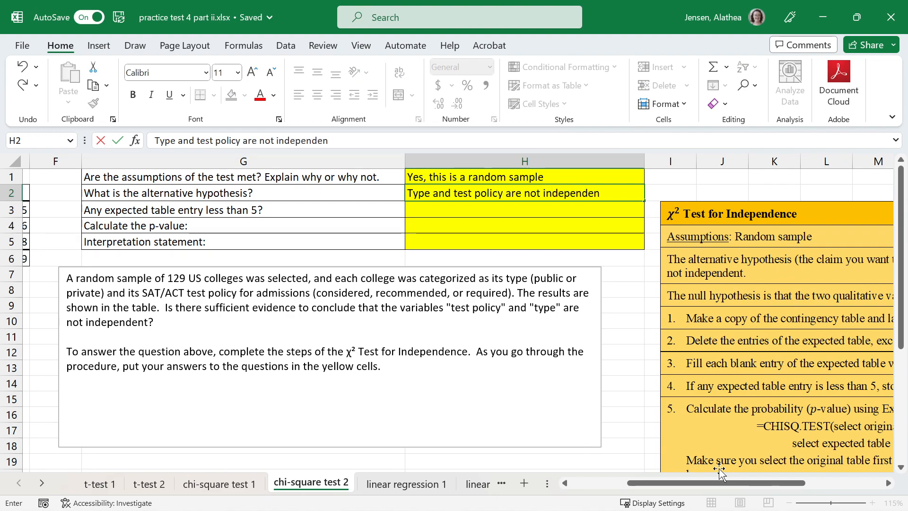
{"action": "key", "text": "Return"}
{"action": "left_click_drag", "start_coordinate": [710, 483], "coordinate": [708, 484]}
Copy the whole contingency table A1:E6, including headings and totals, and paste it starting at A9
{"action": "left_click", "coordinate": [370, 213]}
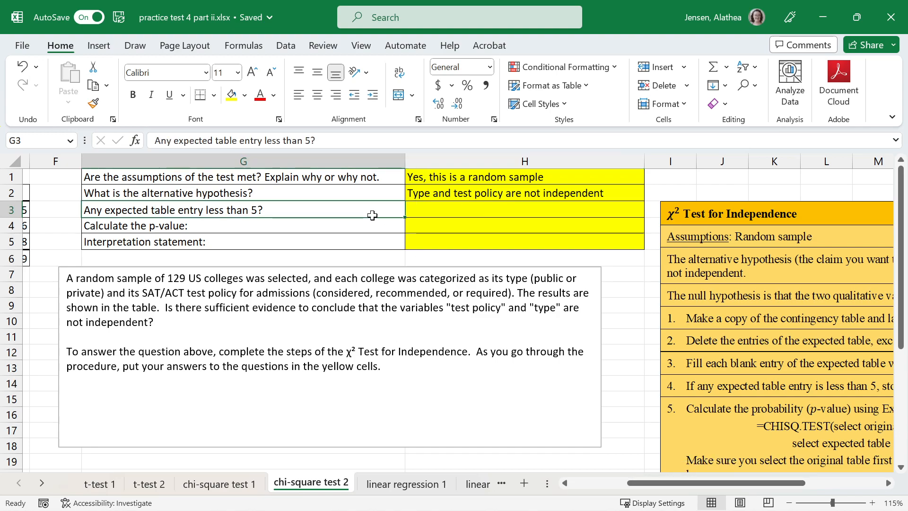
{"action": "left_click_drag", "start_coordinate": [769, 485], "coordinate": [713, 485]}
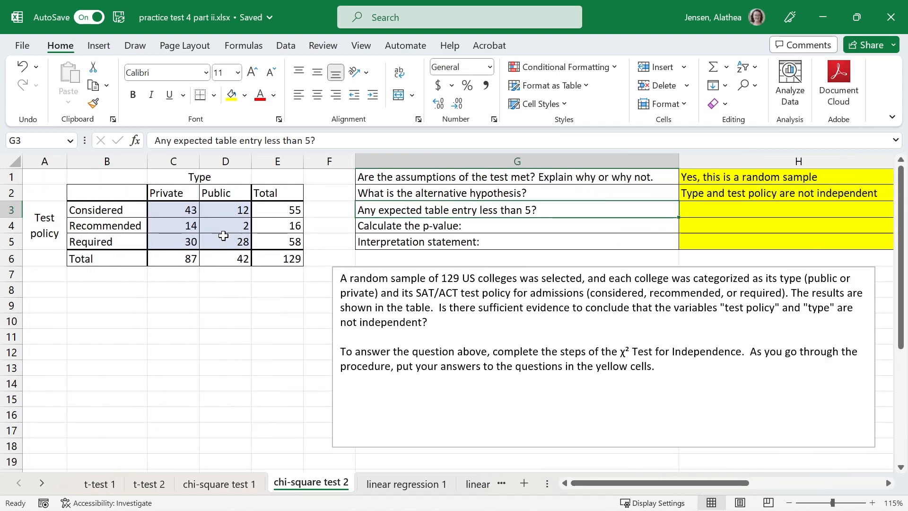
{"action": "left_click_drag", "start_coordinate": [299, 259], "coordinate": [45, 174]}
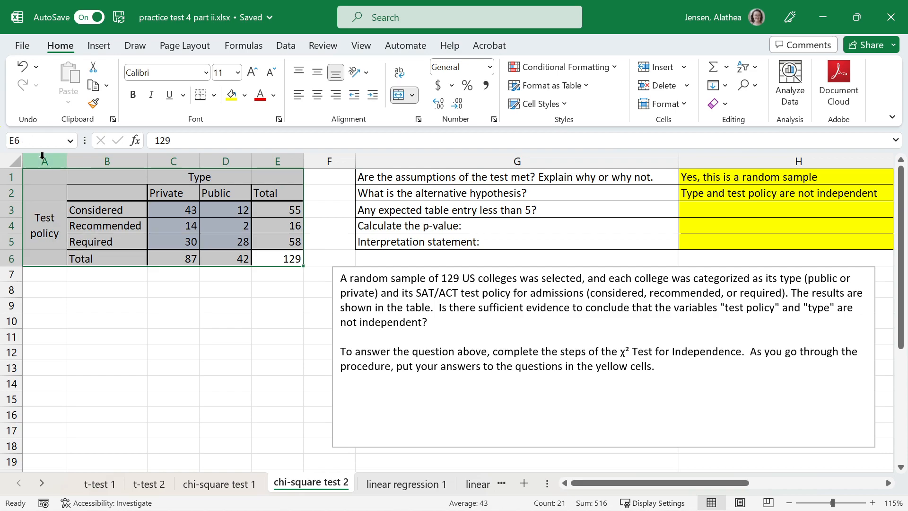
{"action": "key", "text": "ctrl+c"}
{"action": "left_click", "coordinate": [51, 307]}
{"action": "key", "text": "ctrl+v"}
Label the copied table "Expected values for independence" in A8 and clear its counts in C11:D13
{"action": "left_click", "coordinate": [44, 290]}
{"action": "type", "text": "EXpecte"}
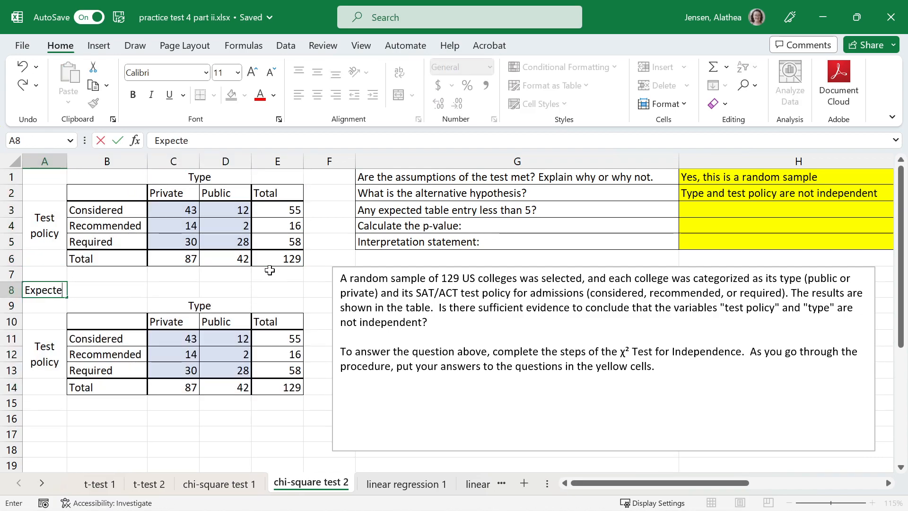
{"action": "type", "text": "d values for indepe"}
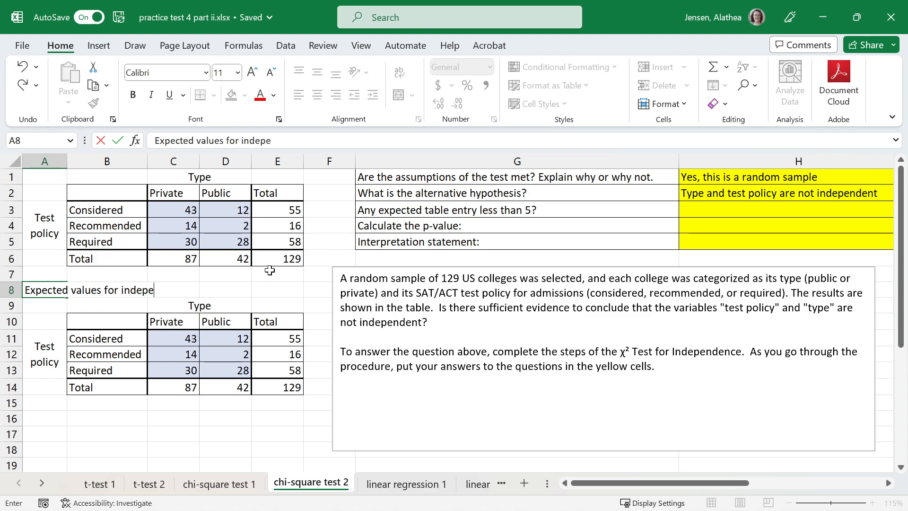
{"action": "type", "text": "ndence"}
{"action": "key", "text": "Return"}
{"action": "left_click_drag", "start_coordinate": [182, 338], "coordinate": [202, 368]}
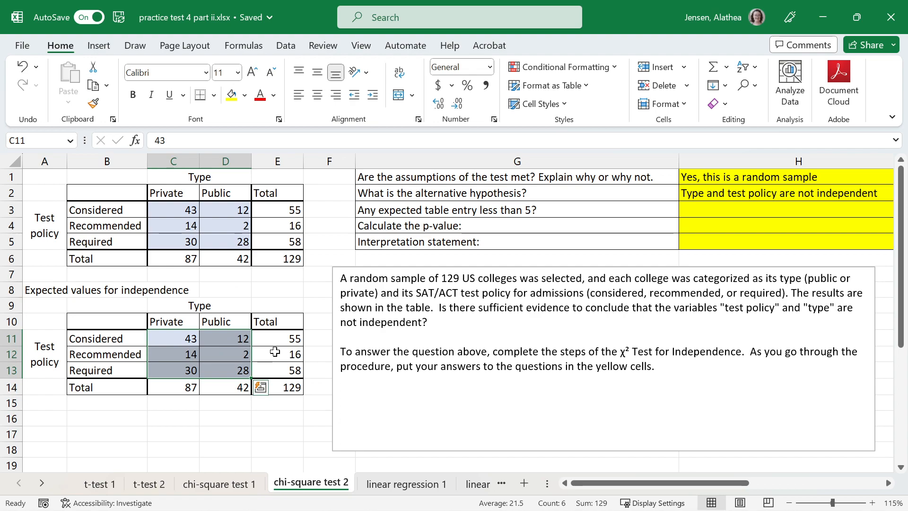
{"action": "key", "text": "Delete"}
Calculate the expected count for private colleges that consider test scores in C11 with =C14*E11/E14
{"action": "left_click", "coordinate": [180, 340]}
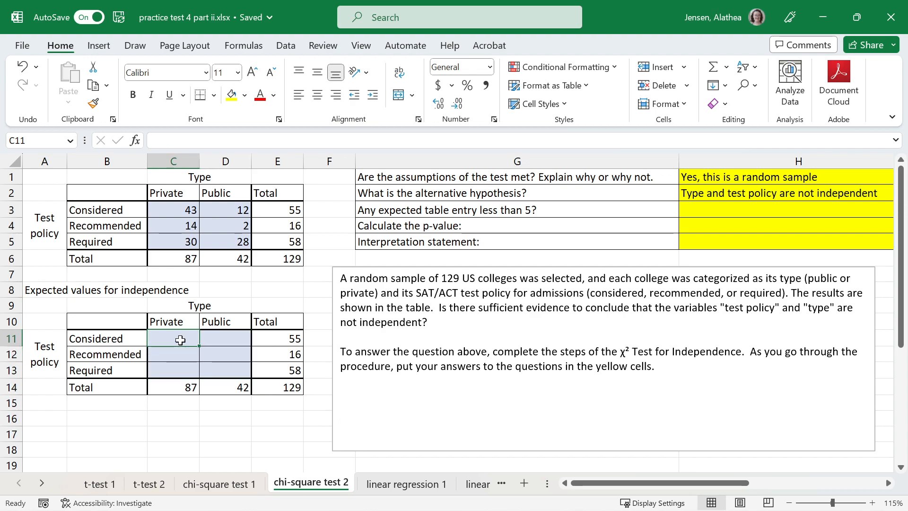
{"action": "left_click", "coordinate": [178, 358]}
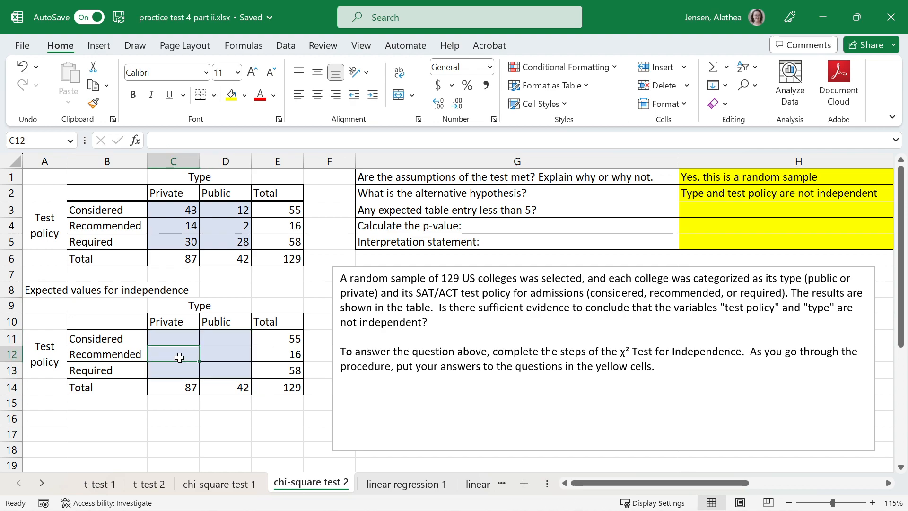
{"action": "left_click", "coordinate": [172, 334]}
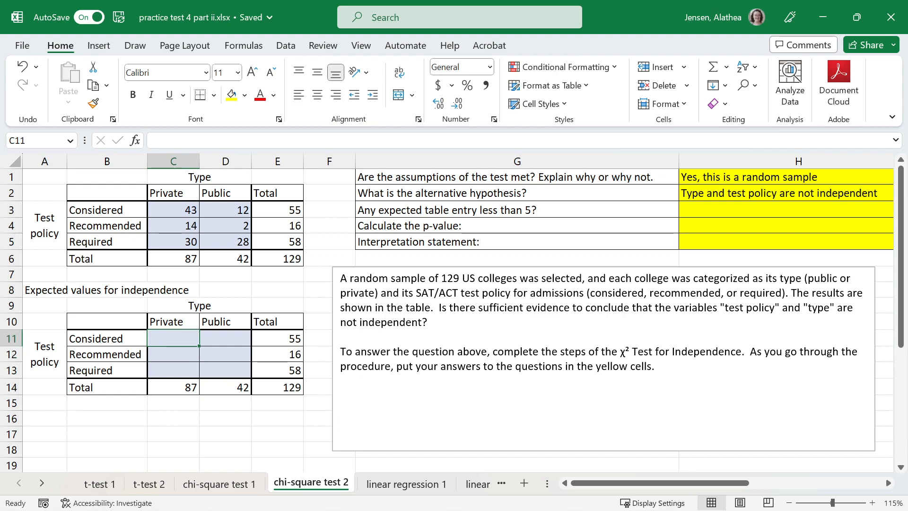
{"action": "type", "text": "="}
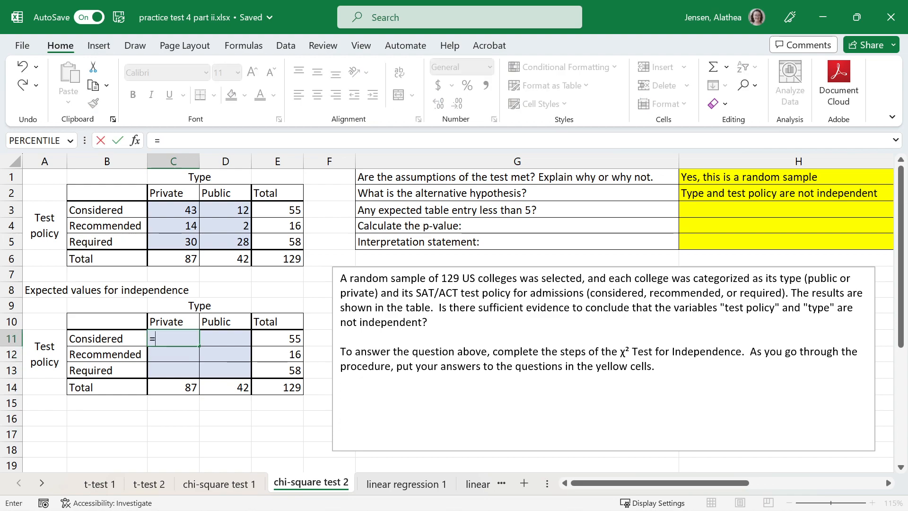
{"action": "key", "text": "Down"}
{"action": "key", "text": "Down"}
{"action": "key", "text": "Down"}
{"action": "type", "text": "*"}
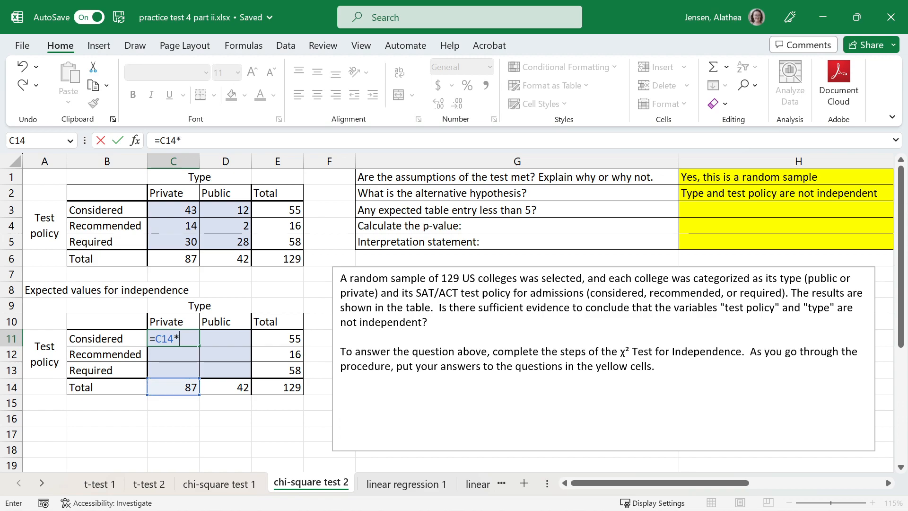
{"action": "key", "text": "Right"}
{"action": "key", "text": "Right"}
{"action": "type", "text": "/"}
{"action": "key", "text": "Down"}
{"action": "key", "text": "Down"}
{"action": "key", "text": "Down"}
{"action": "key", "text": "Right"}
{"action": "key", "text": "Right"}
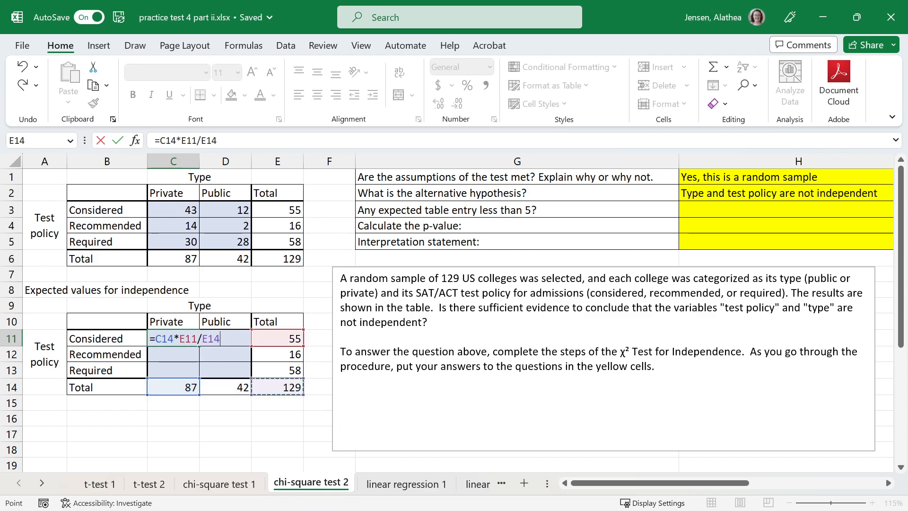
{"action": "key", "text": "Return"}
Calculate the expected count for private colleges that recommend test scores in C12 with =C14*E12/E14
{"action": "type", "text": "="}
{"action": "key", "text": "Down"}
{"action": "key", "text": "Down"}
{"action": "type", "text": "*"}
{"action": "key", "text": "Right"}
{"action": "key", "text": "Right"}
{"action": "type", "text": "/"}
{"action": "key", "text": "Down"}
{"action": "key", "text": "Down"}
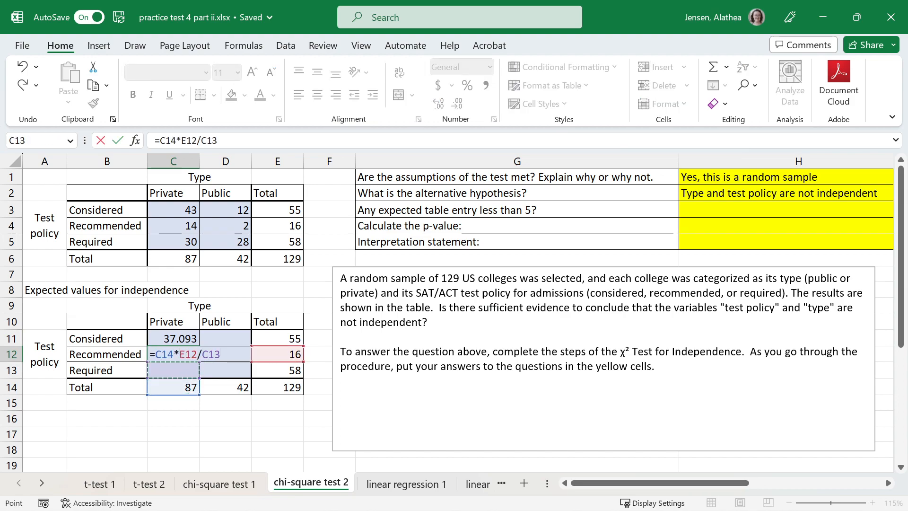
{"action": "key", "text": "Right"}
{"action": "key", "text": "Right"}
{"action": "key", "text": "Return"}
Calculate the expected count for private colleges that require test scores in C13 with the formula =C14*E13/E14
{"action": "type", "text": "="}
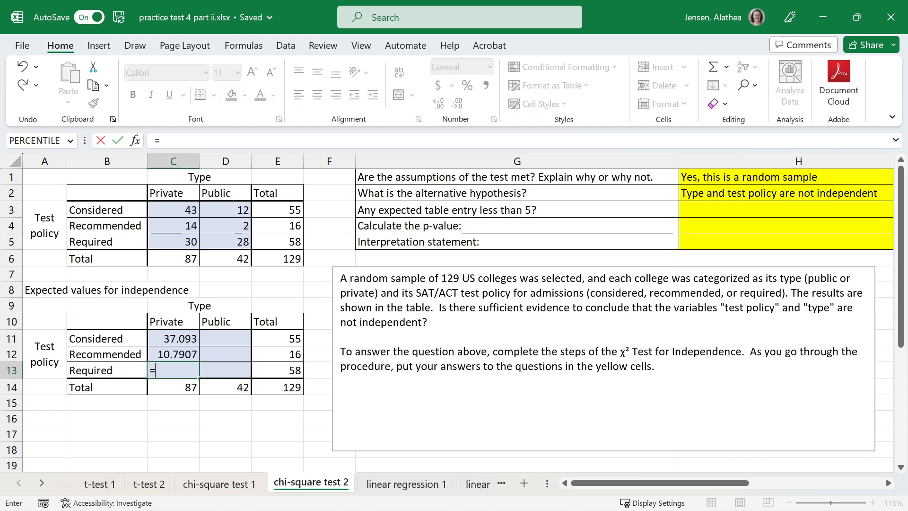
{"action": "key", "text": "Down"}
{"action": "type", "text": "*"}
{"action": "key", "text": "Right"}
{"action": "key", "text": "Right"}
{"action": "key", "text": "Right"}
{"action": "key", "text": "Left"}
{"action": "type", "text": "/"}
{"action": "key", "text": "Down"}
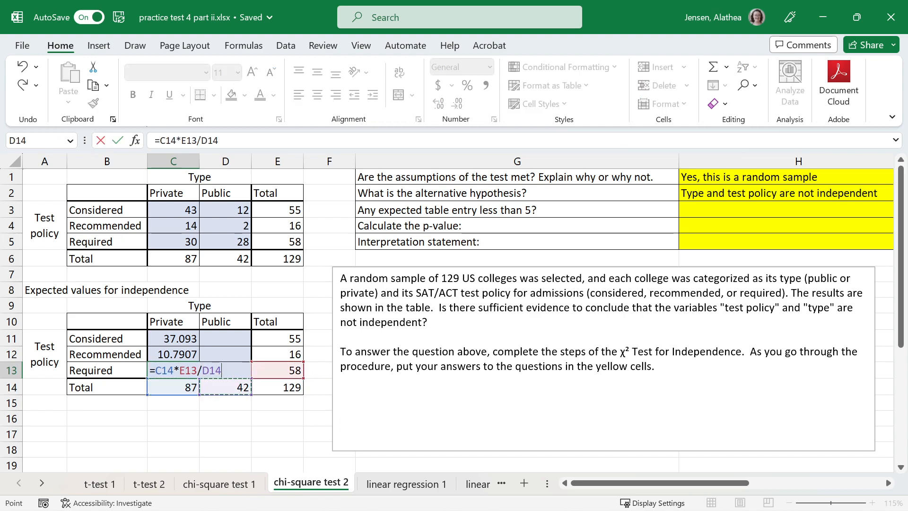
{"action": "key", "text": "Return"}
Calculate the expected count for public colleges that consider test scores in D11 with =D14*E11/E14
{"action": "key", "text": "Right"}
{"action": "key", "text": "Up"}
{"action": "key", "text": "Up"}
{"action": "key", "text": "Up"}
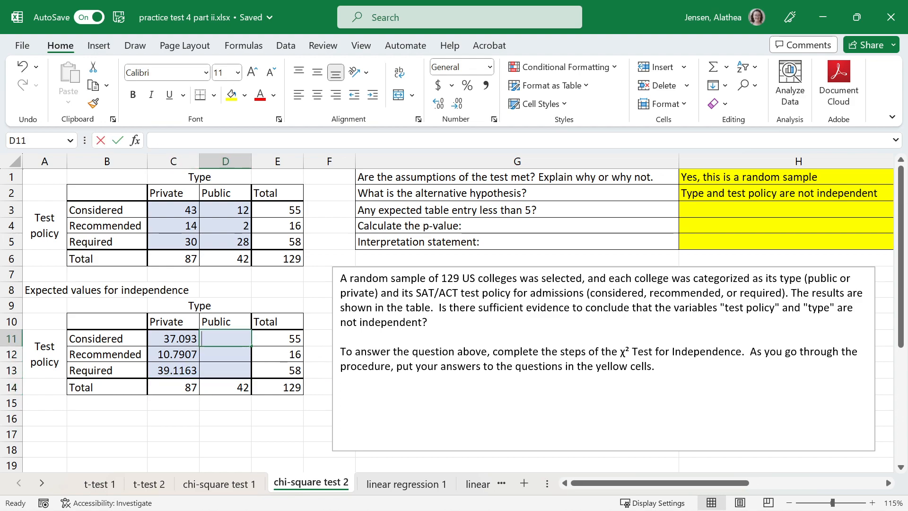
{"action": "type", "text": "="}
{"action": "key", "text": "Down"}
{"action": "key", "text": "Down"}
{"action": "key", "text": "Down"}
{"action": "type", "text": "*"}
{"action": "key", "text": "Right"}
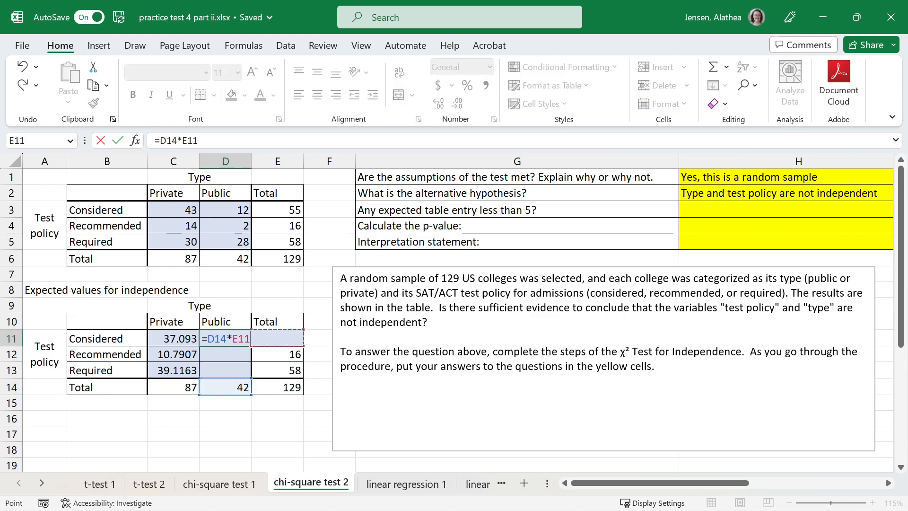
{"action": "type", "text": "/"}
{"action": "key", "text": "Down"}
{"action": "key", "text": "Down"}
{"action": "key", "text": "Down"}
{"action": "key", "text": "Right"}
{"action": "key", "text": "Return"}
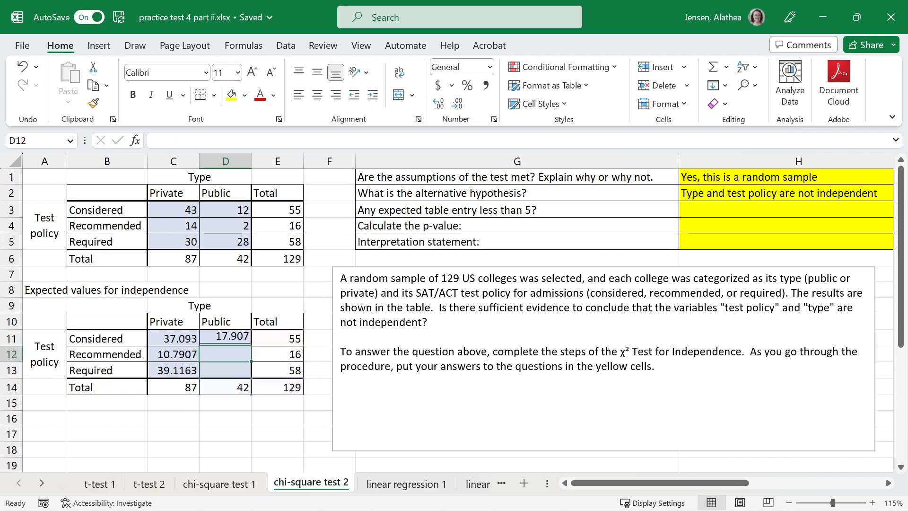
Calculate the expected count for public colleges that recommend test scores in D12 with =D14*E12/E14
{"action": "type", "text": "="}
{"action": "key", "text": "Down"}
{"action": "key", "text": "Down"}
{"action": "type", "text": "*"}
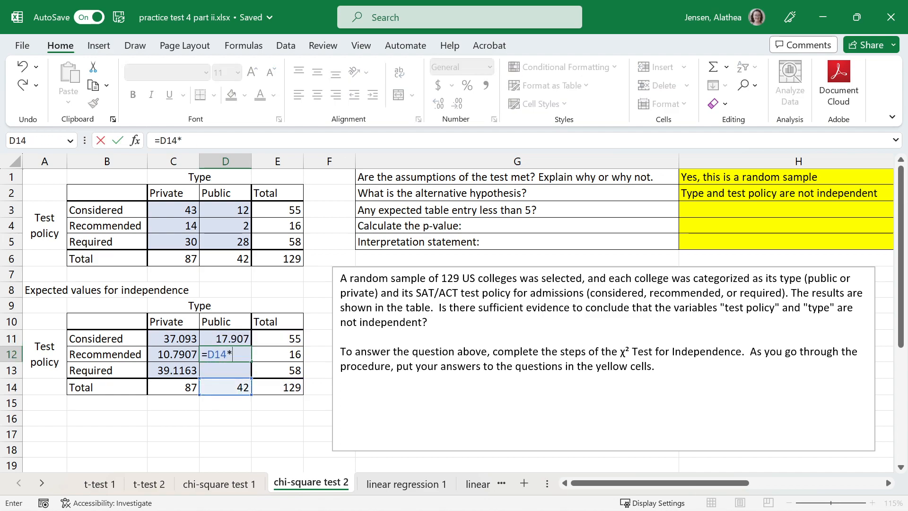
{"action": "key", "text": "Right"}
{"action": "type", "text": "/"}
{"action": "key", "text": "Down"}
{"action": "key", "text": "Down"}
{"action": "key", "text": "Right"}
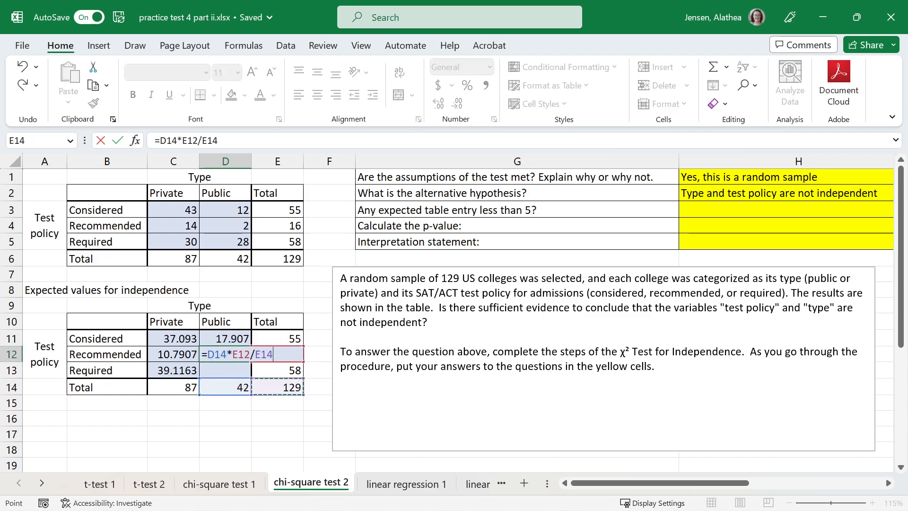
{"action": "key", "text": "Return"}
Calculate the expected count for public colleges that require test scores in D13 with =D14*E13/E14
{"action": "type", "text": "="}
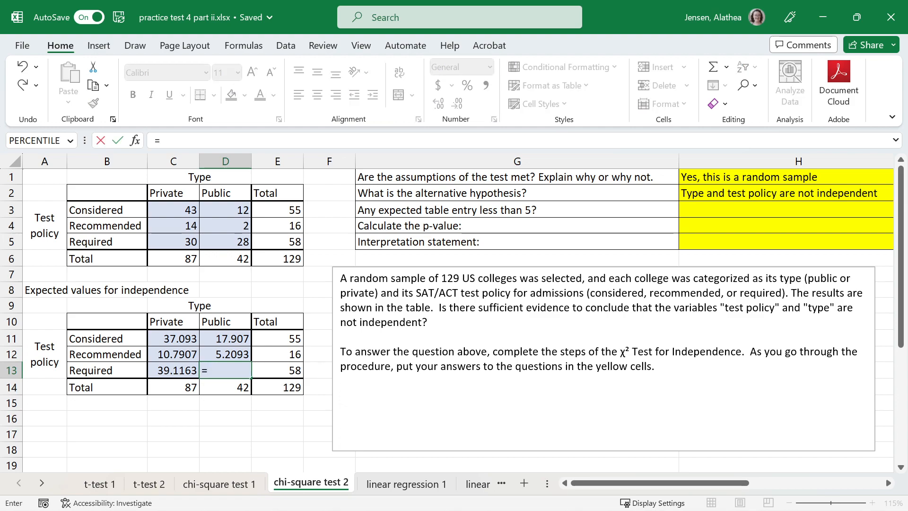
{"action": "key", "text": "Down"}
{"action": "type", "text": "*"}
{"action": "key", "text": "Right"}
{"action": "type", "text": "/"}
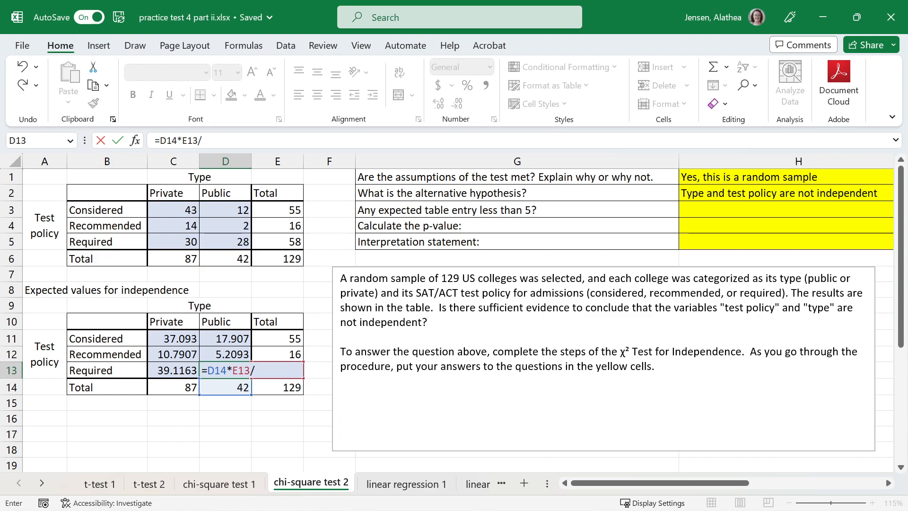
{"action": "key", "text": "Down"}
{"action": "key", "text": "Right"}
{"action": "key", "text": "Return"}
Check the expected counts in C11:D13 for entries less than 5 and answer "No" in H3
{"action": "left_click_drag", "start_coordinate": [214, 371], "coordinate": [189, 367]}
{"action": "left_click", "coordinate": [290, 371]}
{"action": "left_click", "coordinate": [297, 350]}
{"action": "left_click", "coordinate": [291, 338]}
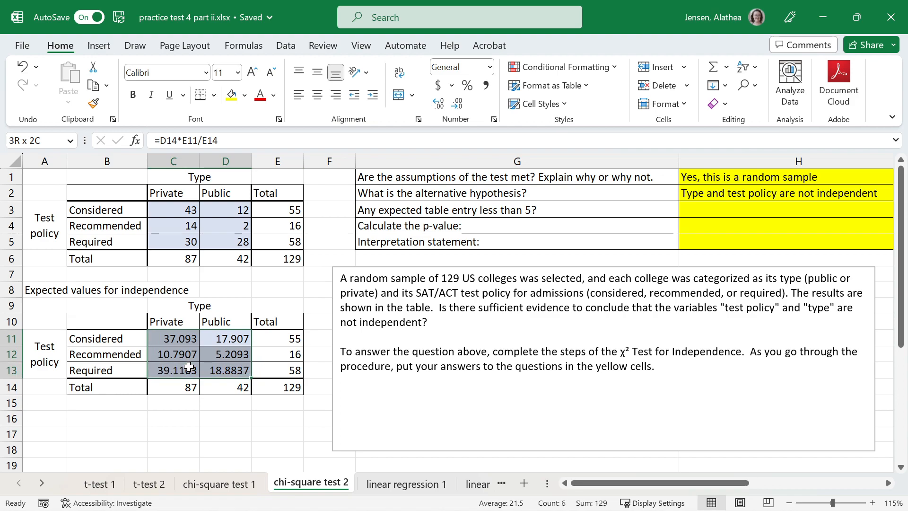
{"action": "left_click", "coordinate": [215, 370]}
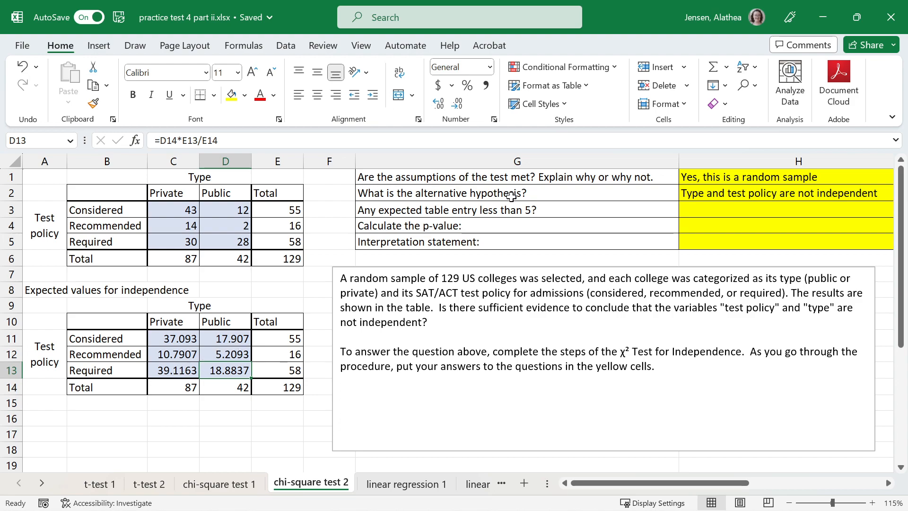
{"action": "left_click", "coordinate": [529, 209]}
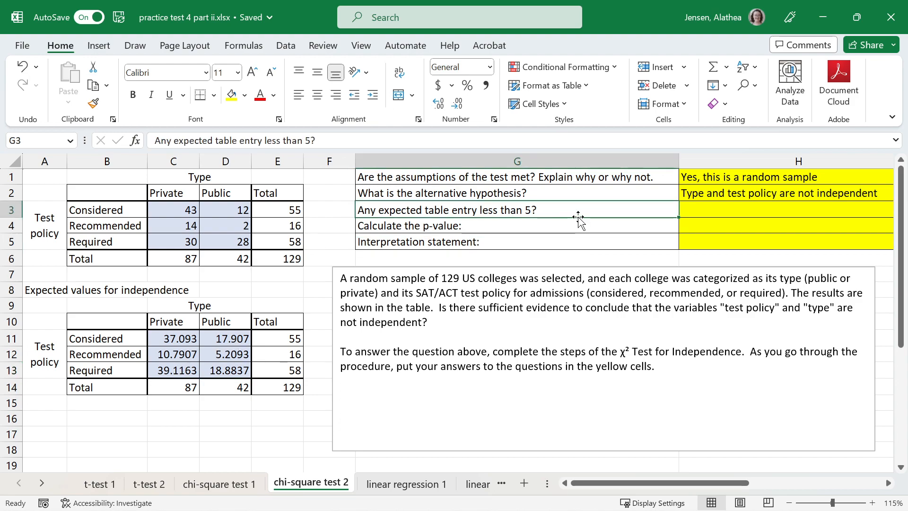
{"action": "left_click_drag", "start_coordinate": [208, 338], "coordinate": [186, 372]}
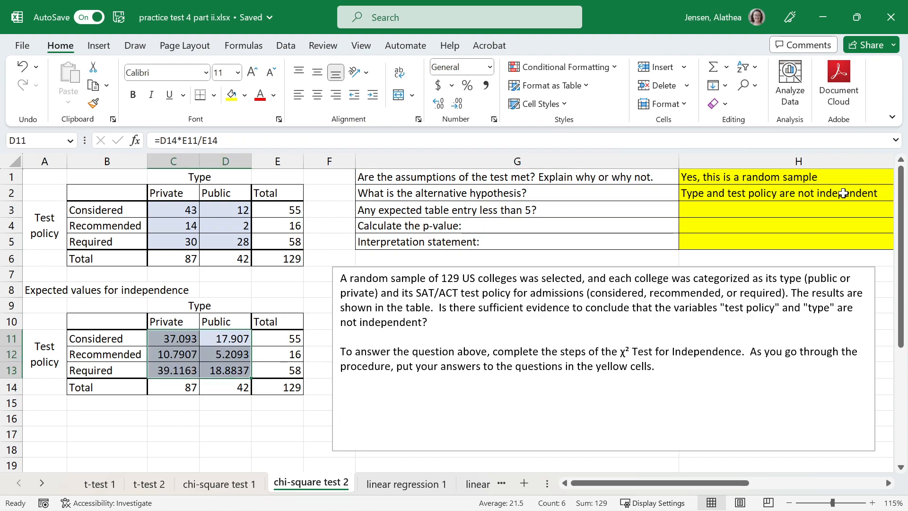
{"action": "left_click", "coordinate": [824, 204]}
{"action": "type", "text": "No"}
{"action": "key", "text": "Return"}
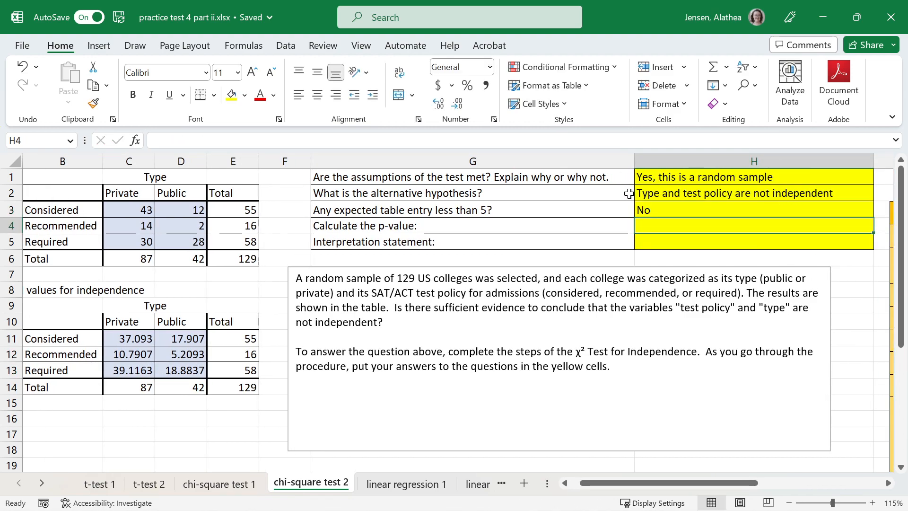
Calculate the p-value in H4 with CHISQ.TEST, using C3:D5 as the actual range and C11:D13 as the expected range
{"action": "type", "text": "=c"}
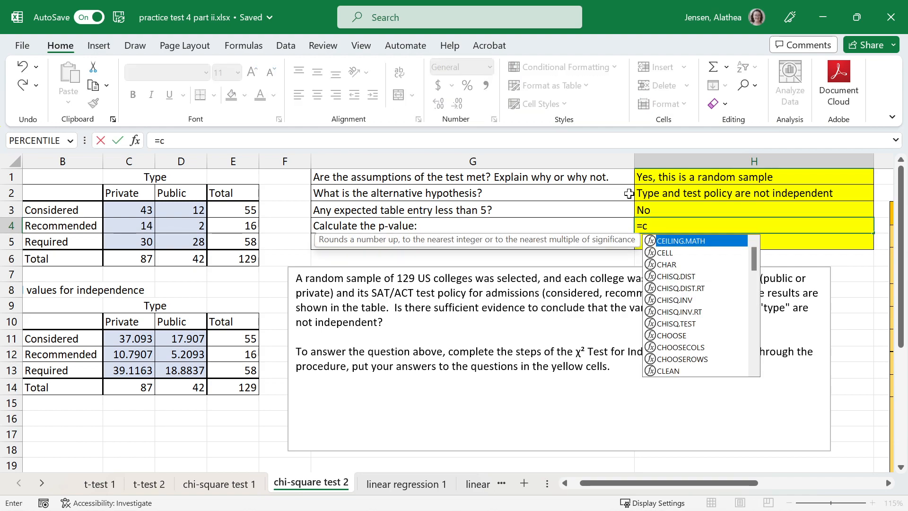
{"action": "type", "text": "hisq.test"}
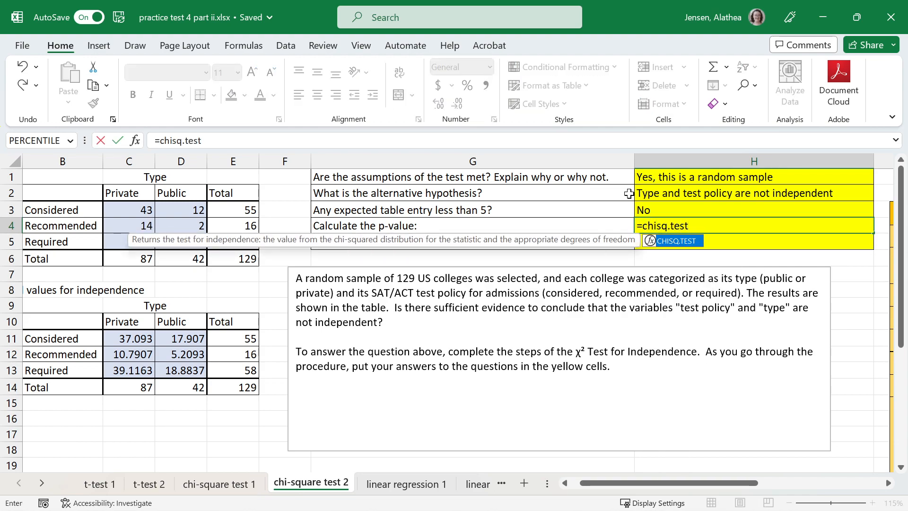
{"action": "type", "text": "("}
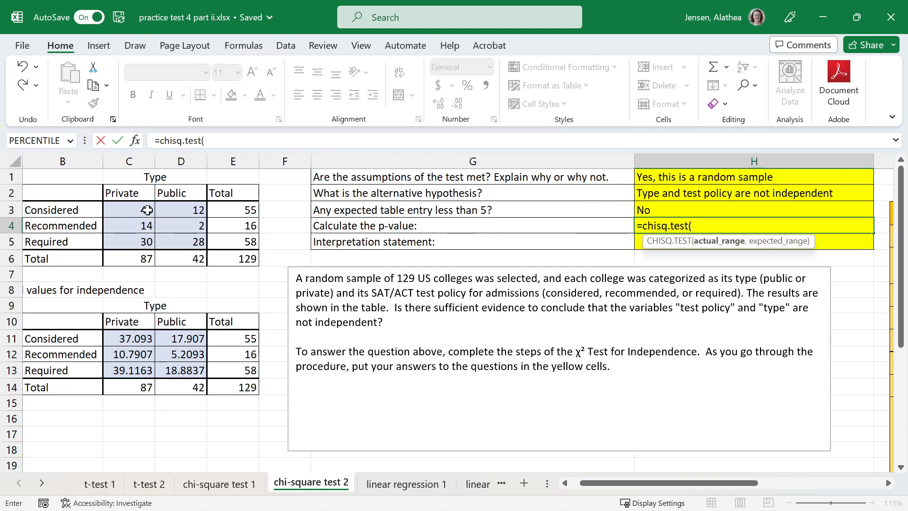
{"action": "left_click_drag", "start_coordinate": [147, 210], "coordinate": [194, 242]}
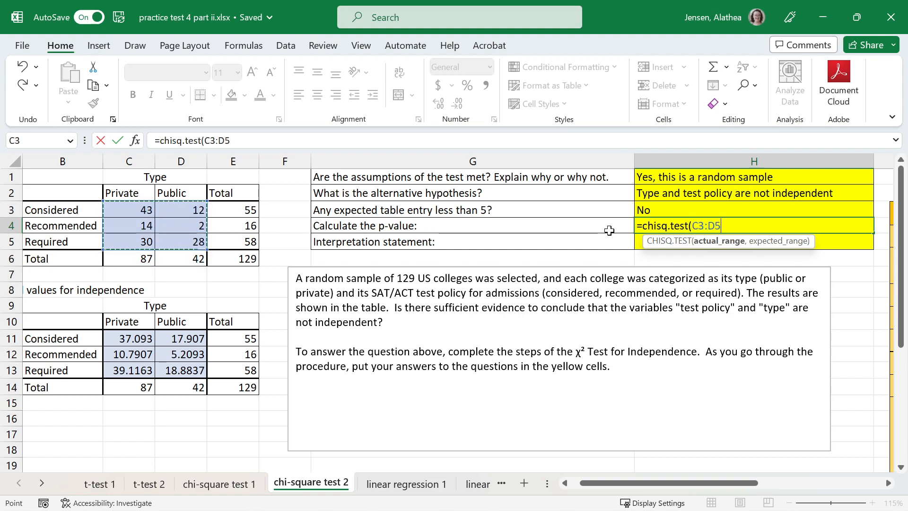
{"action": "type", "text": ","}
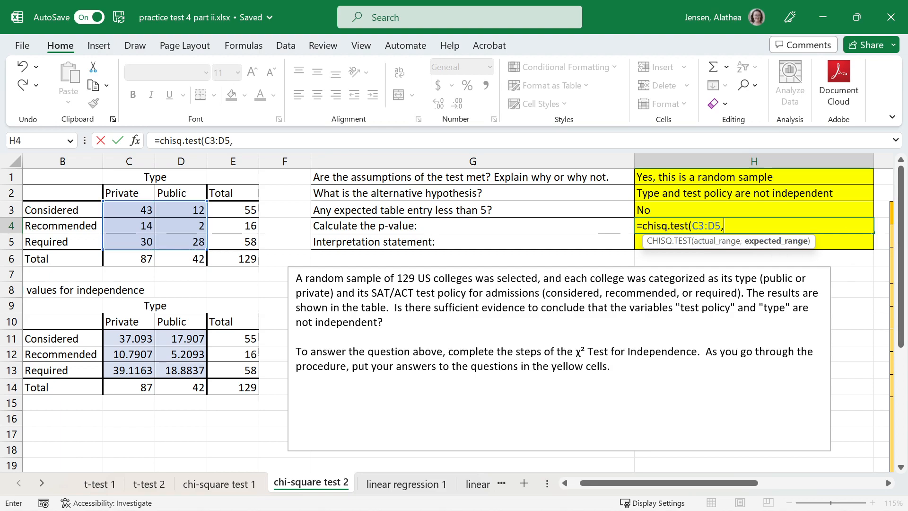
{"action": "left_click_drag", "start_coordinate": [126, 336], "coordinate": [185, 369]}
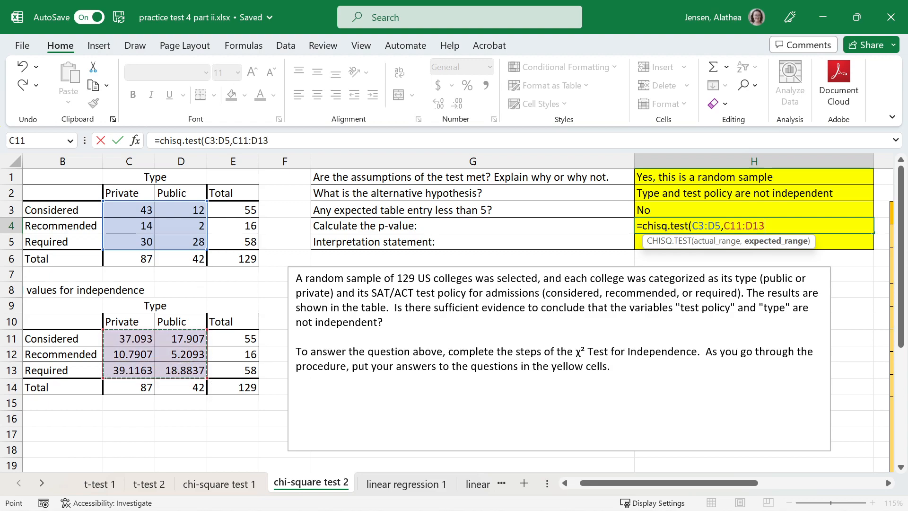
{"action": "type", "text": ")"}
{"action": "key", "text": "Return"}
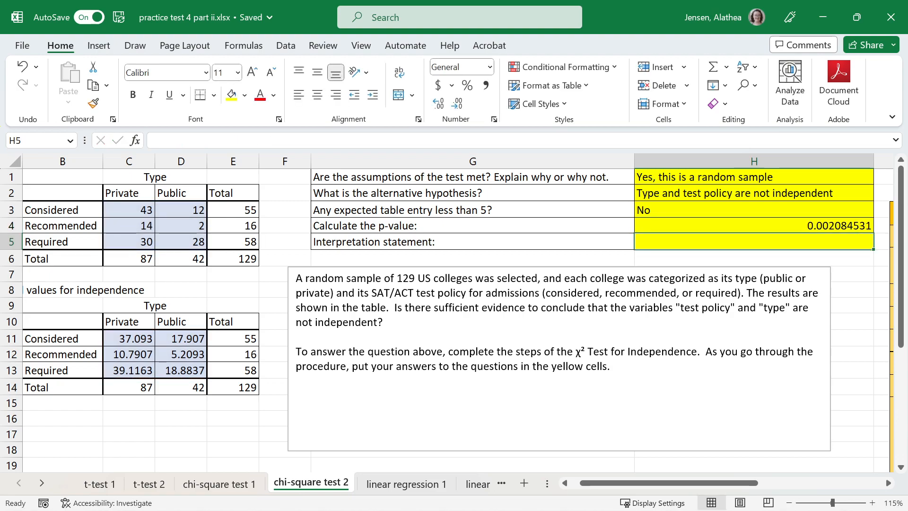
Try formatting the p-value in H4 as a percentage with one decimal place, and undo the formatting
{"action": "key", "text": "Up"}
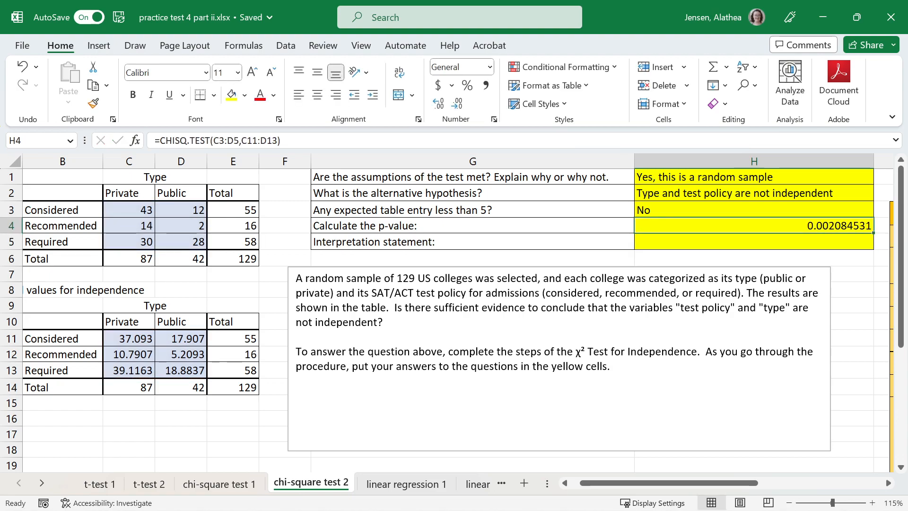
{"action": "left_click", "coordinate": [467, 87]}
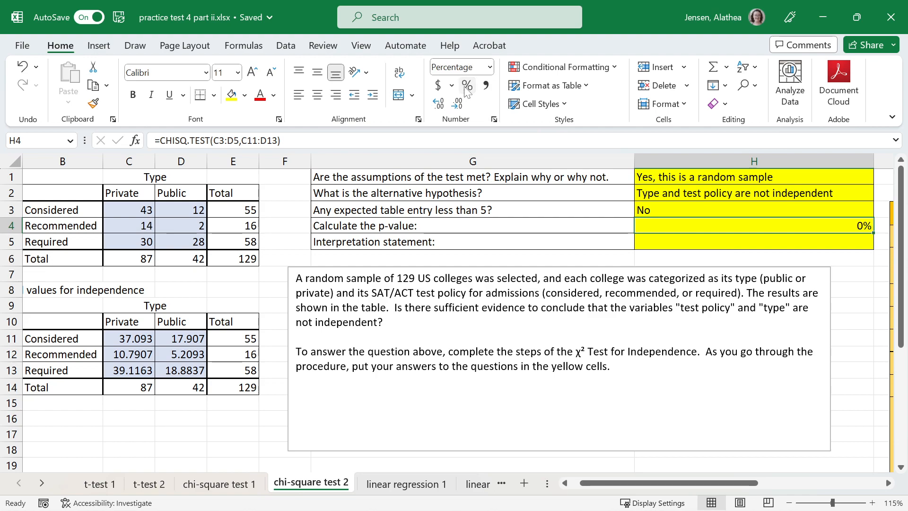
{"action": "left_click", "coordinate": [438, 104]}
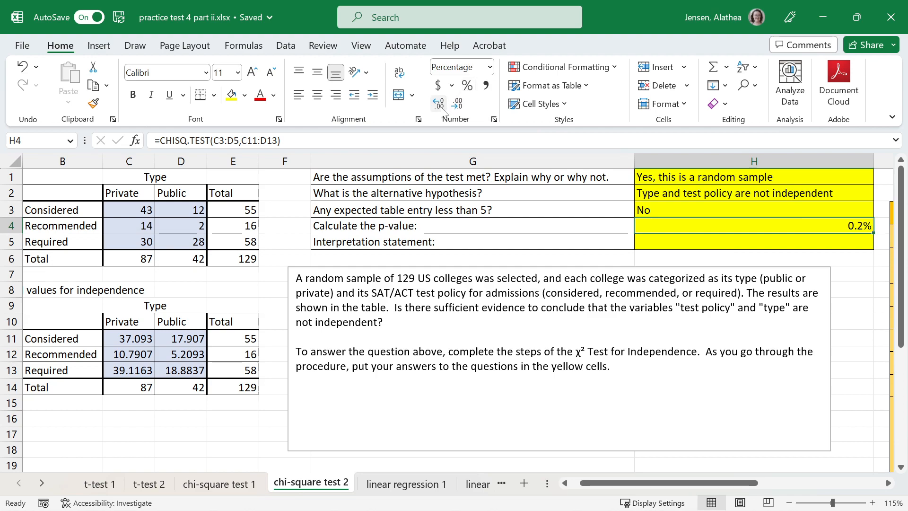
{"action": "key", "text": "ctrl+z"}
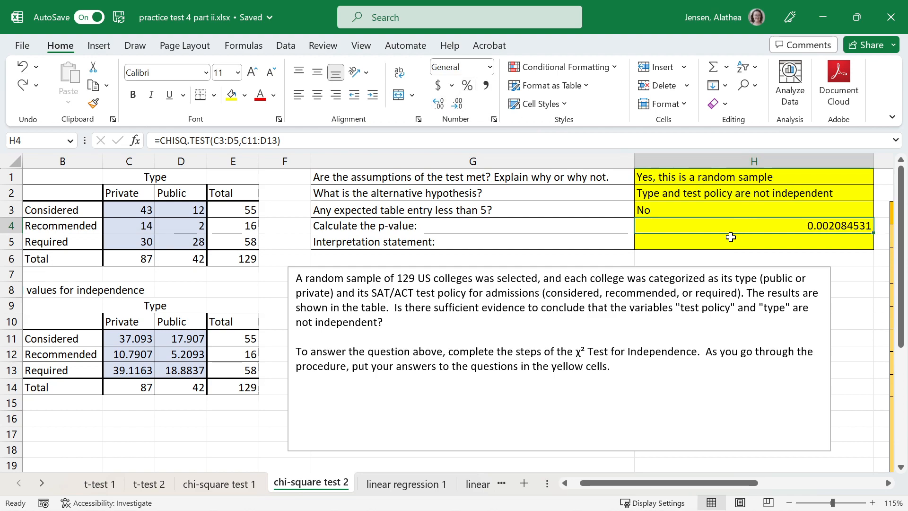
Following the small-p interpretation template, enter in H5 "With a p-value of 0.0021, there is strong evidence to conclude that type and test policy are not independent"
{"action": "left_click_drag", "start_coordinate": [731, 483], "coordinate": [822, 483]}
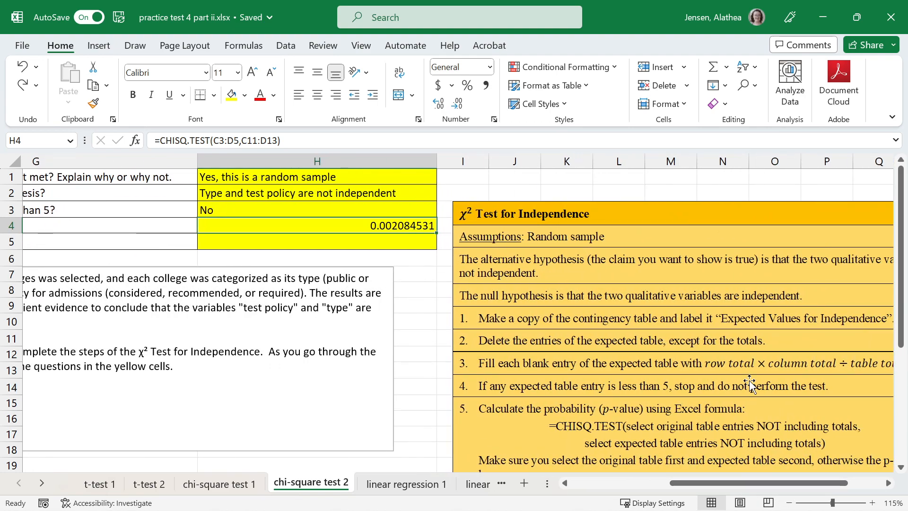
{"action": "scroll", "coordinate": [749, 381], "scroll_direction": "down", "scroll_amount": 6}
{"action": "scroll", "coordinate": [749, 381], "scroll_direction": "up", "scroll_amount": 1}
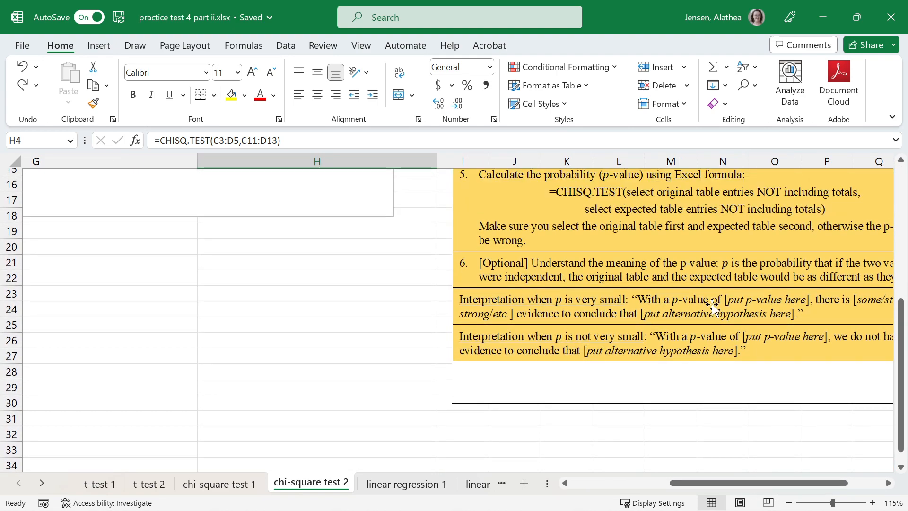
{"action": "scroll", "coordinate": [718, 317], "scroll_direction": "up", "scroll_amount": 5}
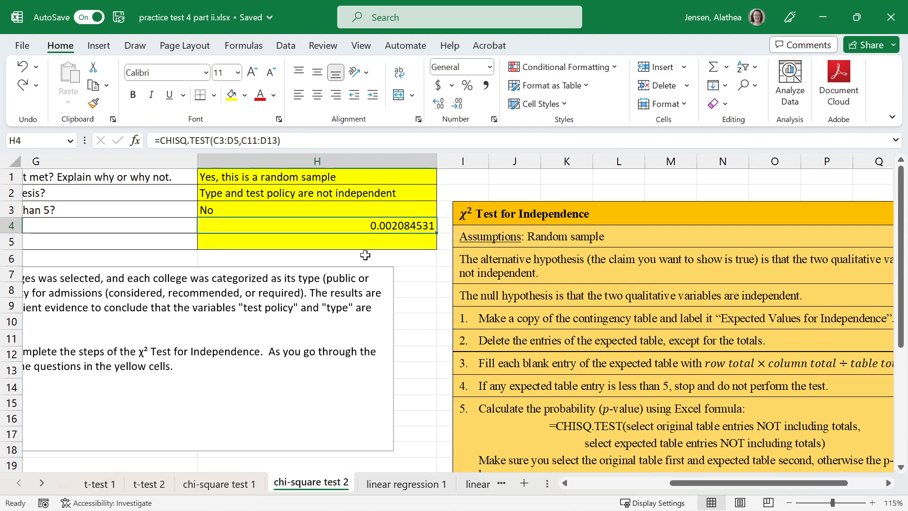
{"action": "left_click", "coordinate": [366, 245]}
{"action": "type", "text": "iith a p-value of 0.00"}
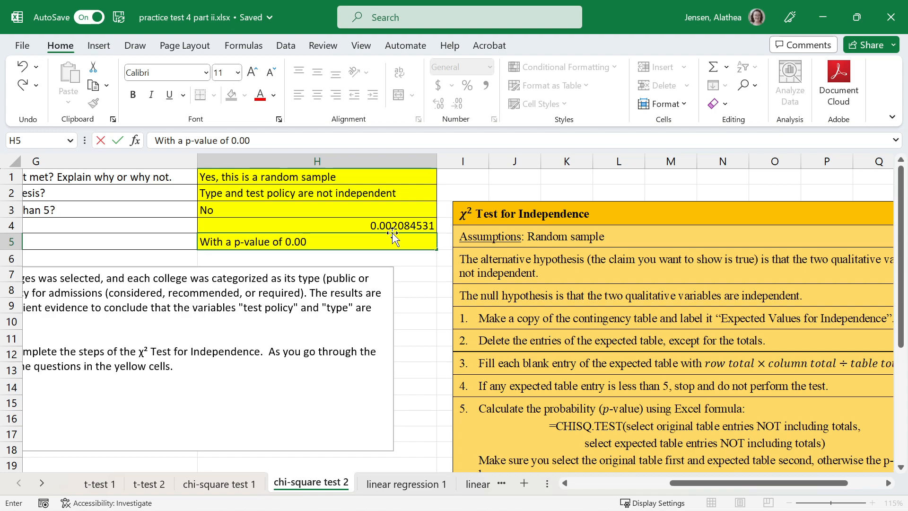
{"action": "type", "text": "21, there is strong evidence to conc"}
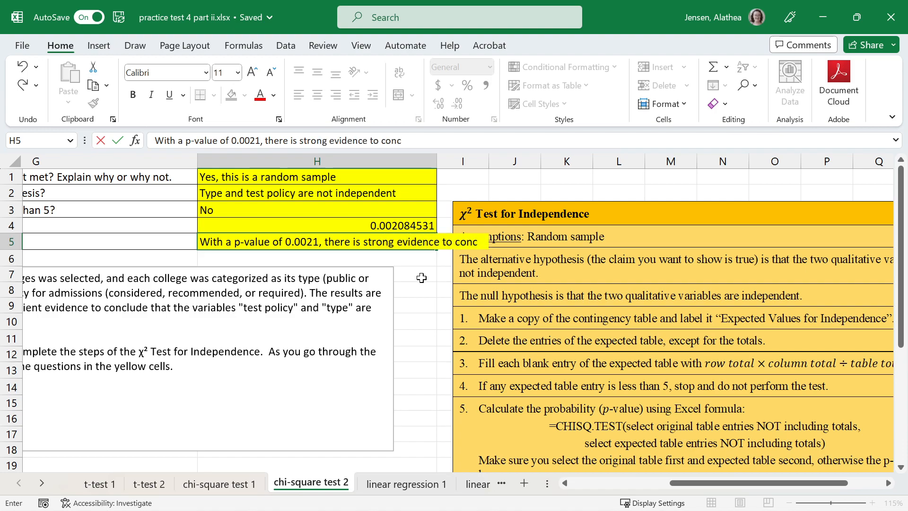
{"action": "type", "text": "lude that"}
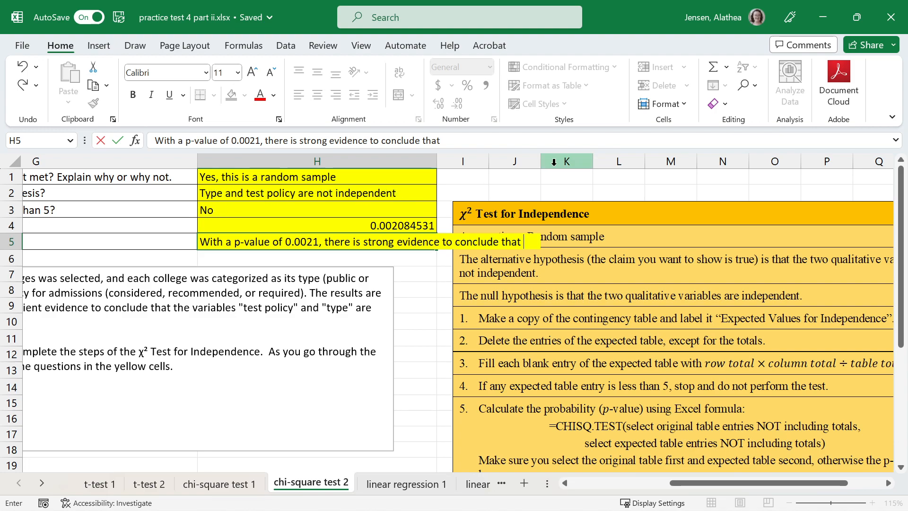
{"action": "type", "text": "type and test policy"}
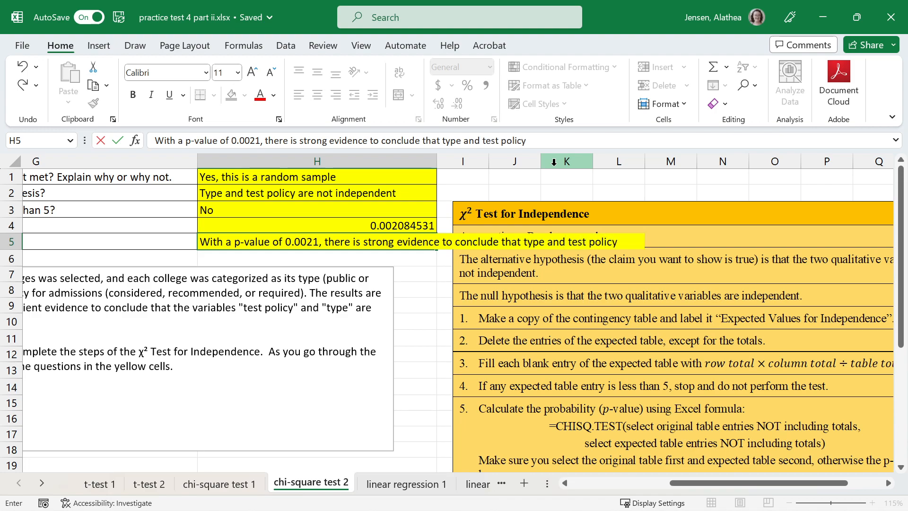
{"action": "type", "text": "not independent"}
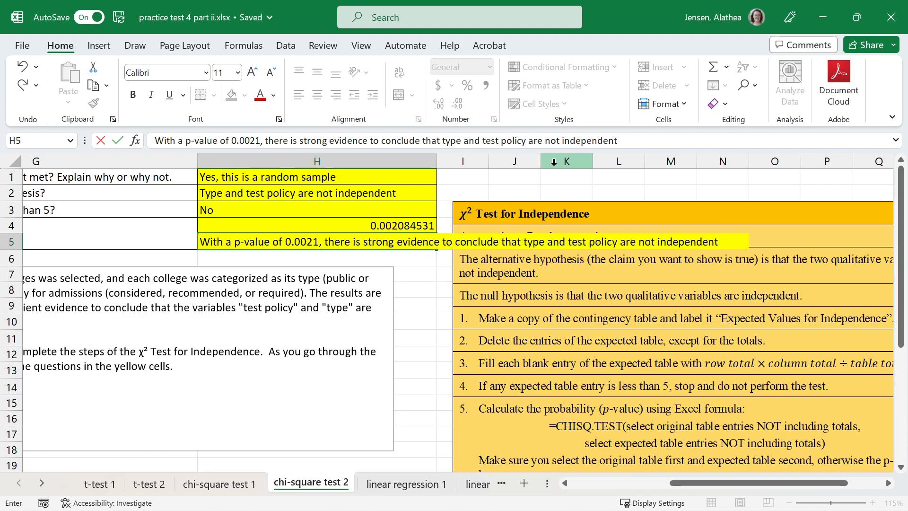
{"action": "key", "text": "Return"}
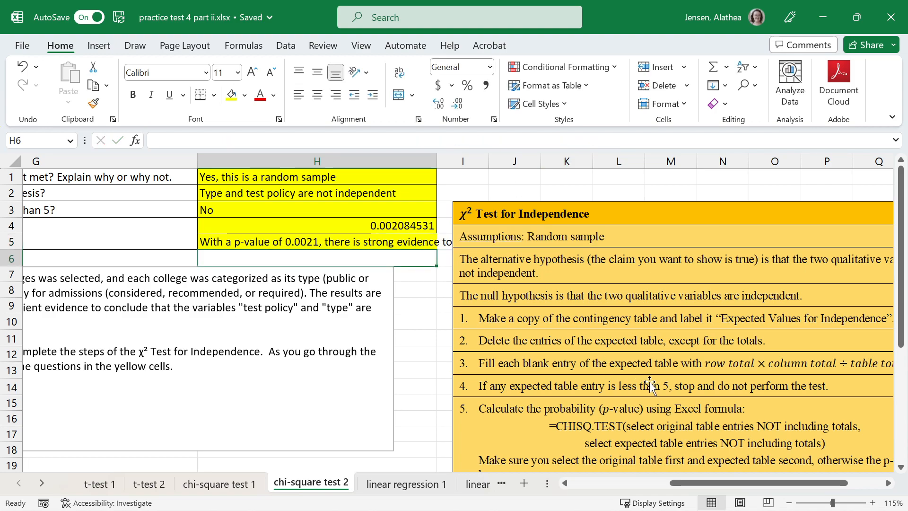
Compare the question list in column G with the questions on the chi-square test 1 sheet
{"action": "left_click_drag", "start_coordinate": [707, 483], "coordinate": [658, 487]}
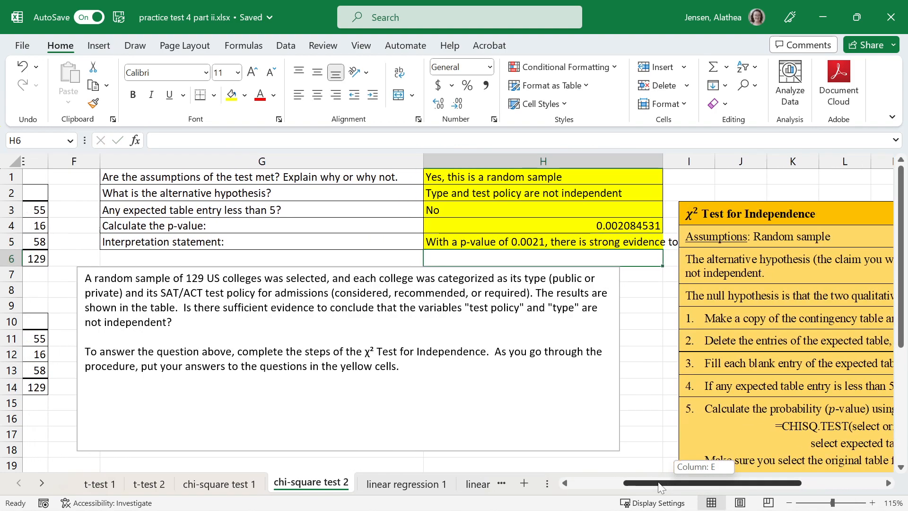
{"action": "left_click_drag", "start_coordinate": [346, 178], "coordinate": [357, 242]}
{"action": "left_click", "coordinate": [218, 484]}
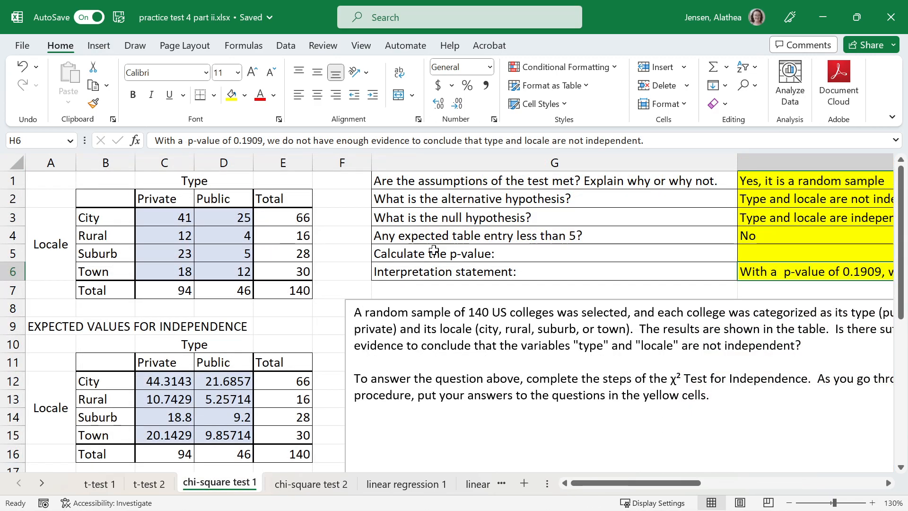
{"action": "left_click", "coordinate": [444, 221]}
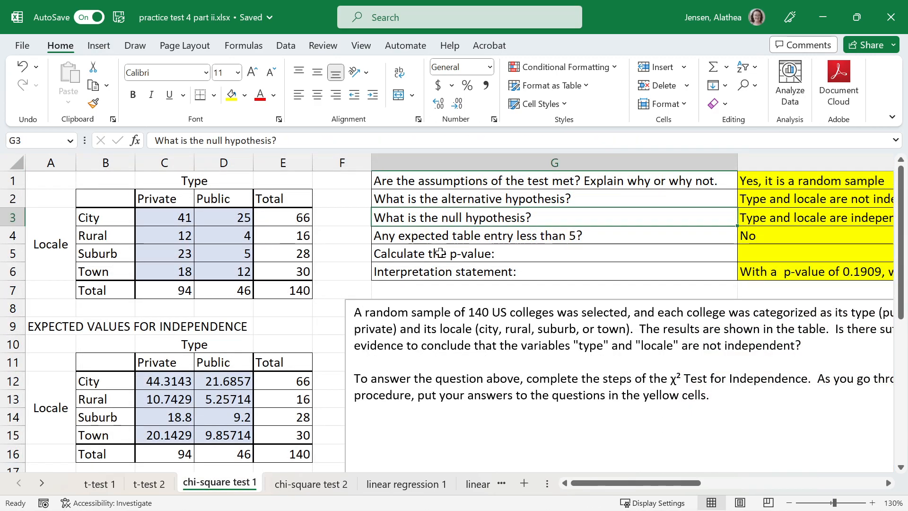
{"action": "left_click", "coordinate": [334, 486]}
{"action": "left_click", "coordinate": [249, 489]}
{"action": "left_click", "coordinate": [316, 487]}
Auto-fit column H on the chi-square test 2 sheet to the full interpretation statement
{"action": "left_click", "coordinate": [483, 245]}
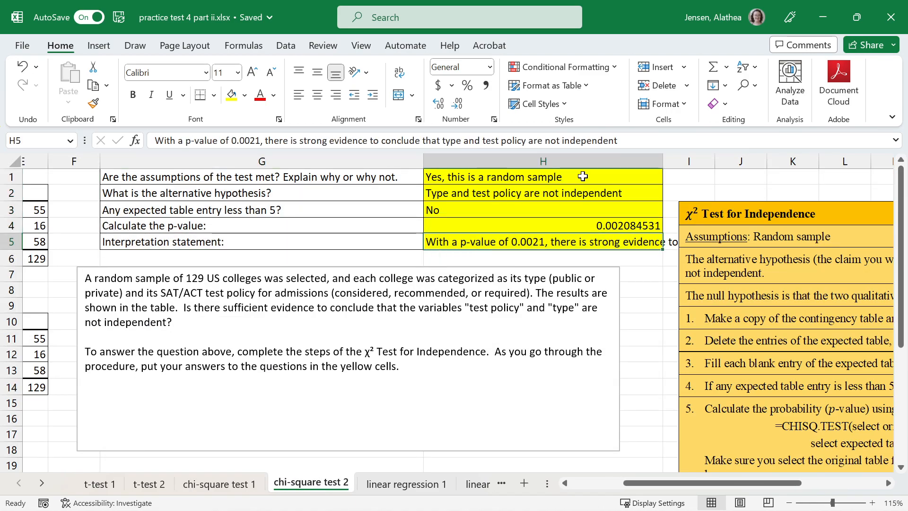
{"action": "double_click", "coordinate": [664, 160]}
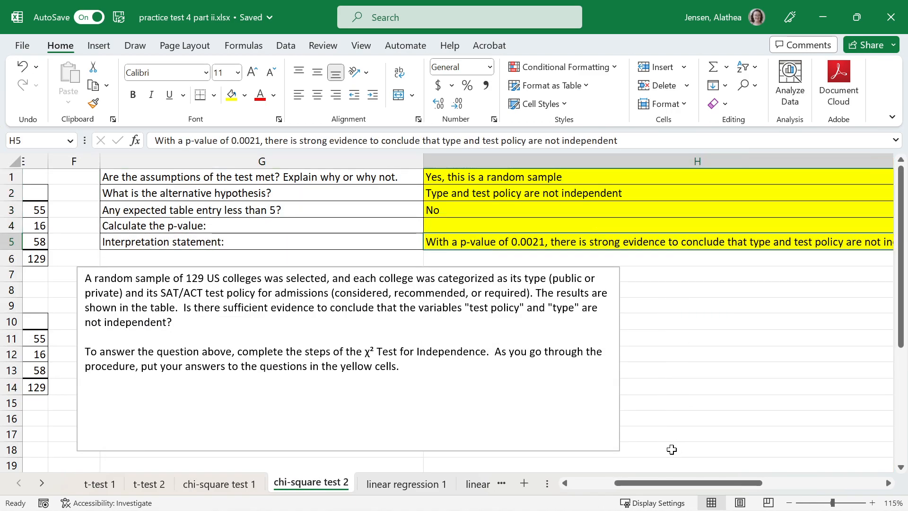
{"action": "left_click_drag", "start_coordinate": [665, 483], "coordinate": [615, 478]}
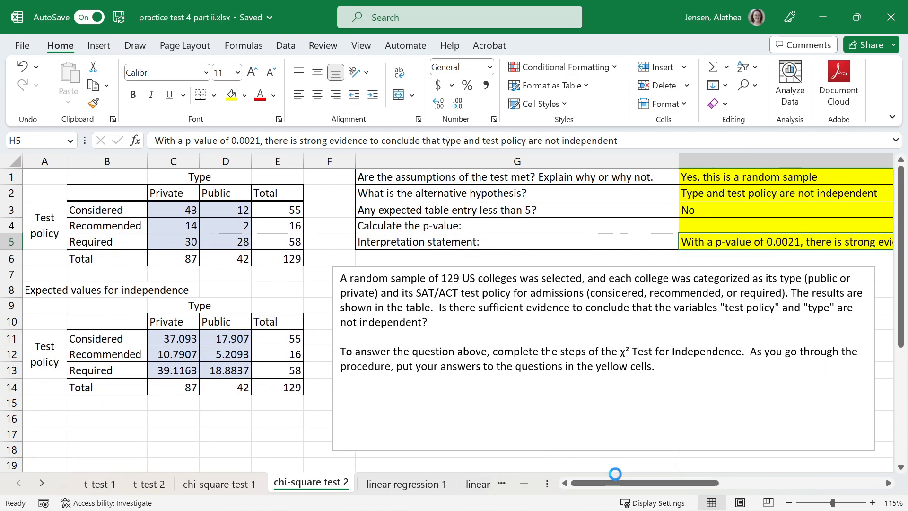
Open the linear regression 1 sheet and read the data description alongside the first-generation percentage and attendance cost columns
{"action": "left_click", "coordinate": [388, 490]}
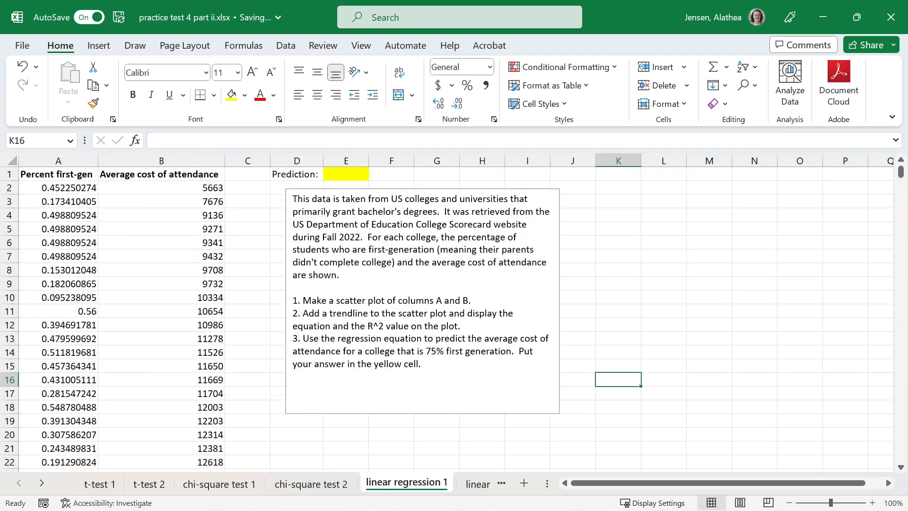
{"action": "scroll", "coordinate": [295, 265], "scroll_direction": "up", "scroll_amount": 2}
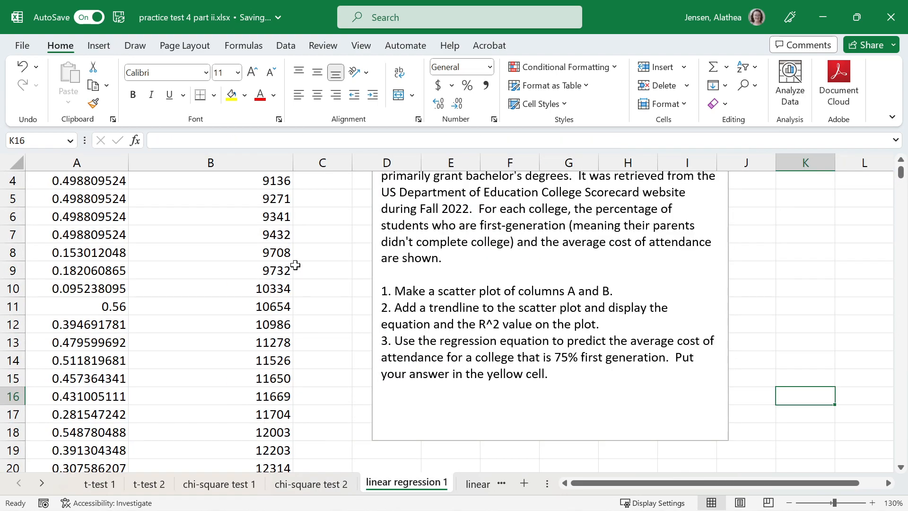
{"action": "scroll", "coordinate": [295, 265], "scroll_direction": "up", "scroll_amount": 1}
{"action": "left_click", "coordinate": [410, 262]}
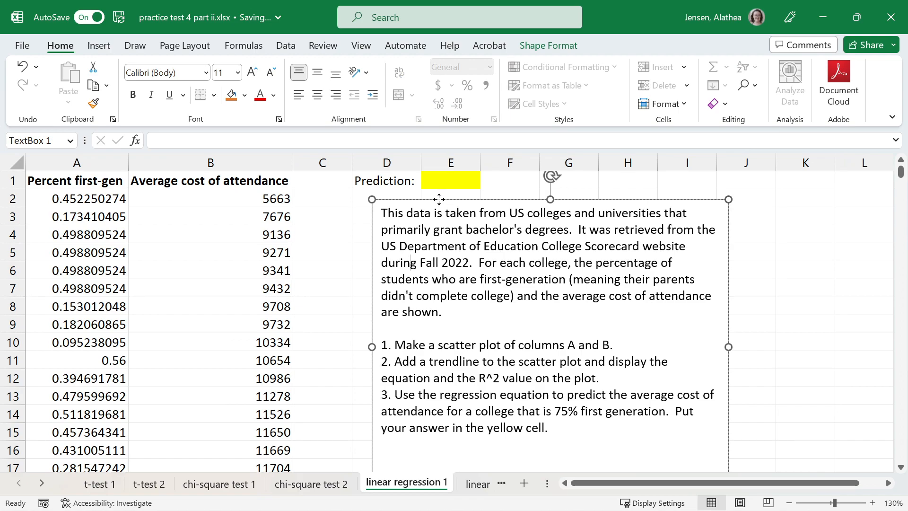
{"action": "left_click_drag", "start_coordinate": [439, 201], "coordinate": [433, 206]}
{"action": "left_click_drag", "start_coordinate": [473, 268], "coordinate": [375, 218]}
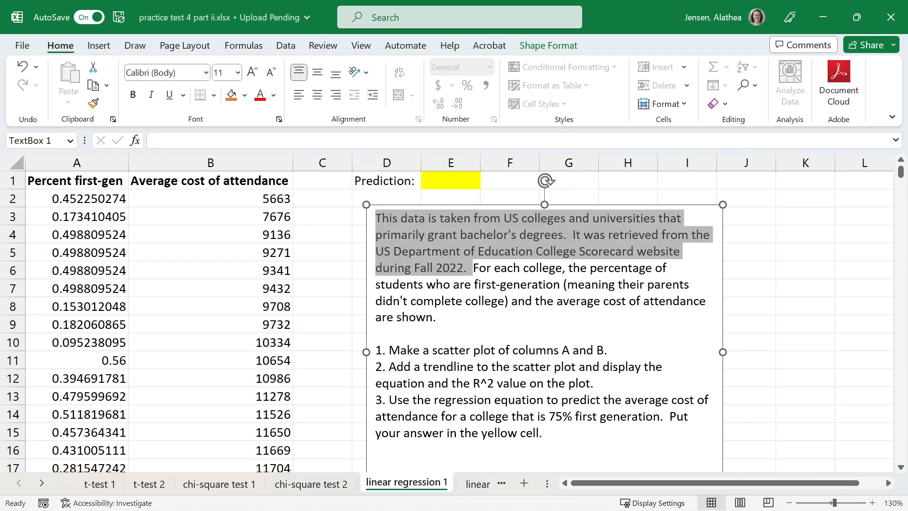
{"action": "left_click", "coordinate": [486, 268]}
{"action": "left_click_drag", "start_coordinate": [473, 268], "coordinate": [437, 318]}
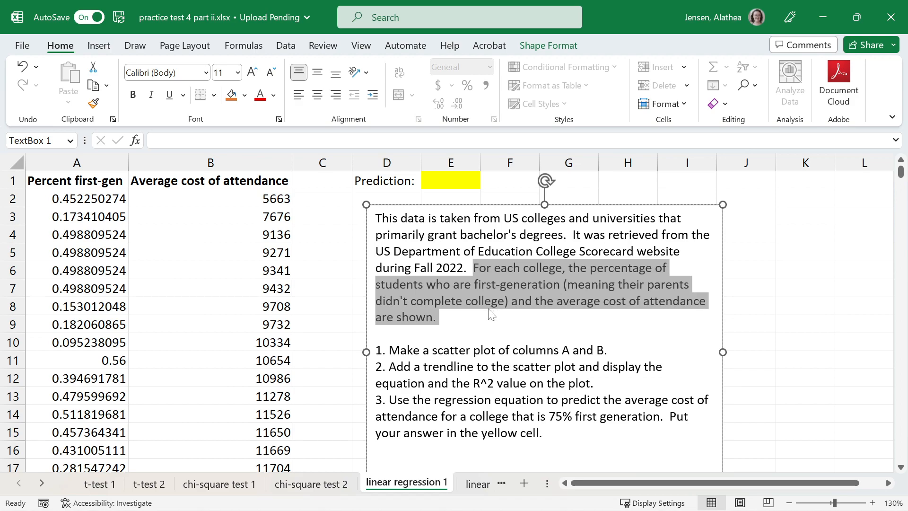
{"action": "left_click", "coordinate": [436, 317]}
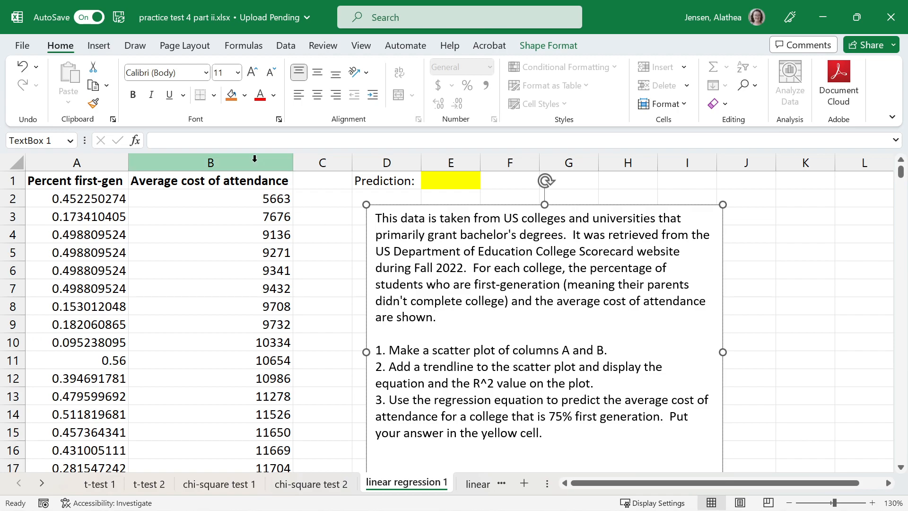
{"action": "mouse_move", "coordinate": [900, 172]}
{"action": "left_mouse_down"}
{"action": "mouse_move", "coordinate": [904, 473]}
{"action": "mouse_move", "coordinate": [901, 167]}
{"action": "left_mouse_up"}
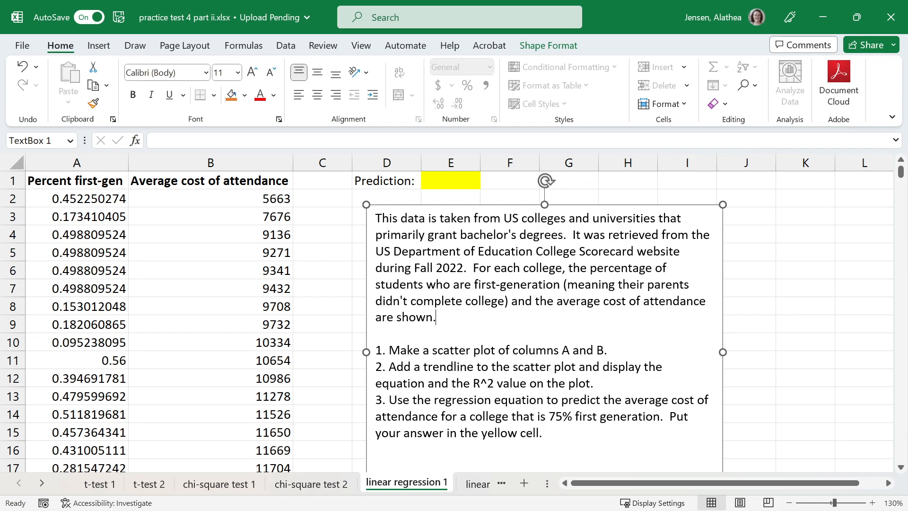
{"action": "left_click", "coordinate": [91, 164]}
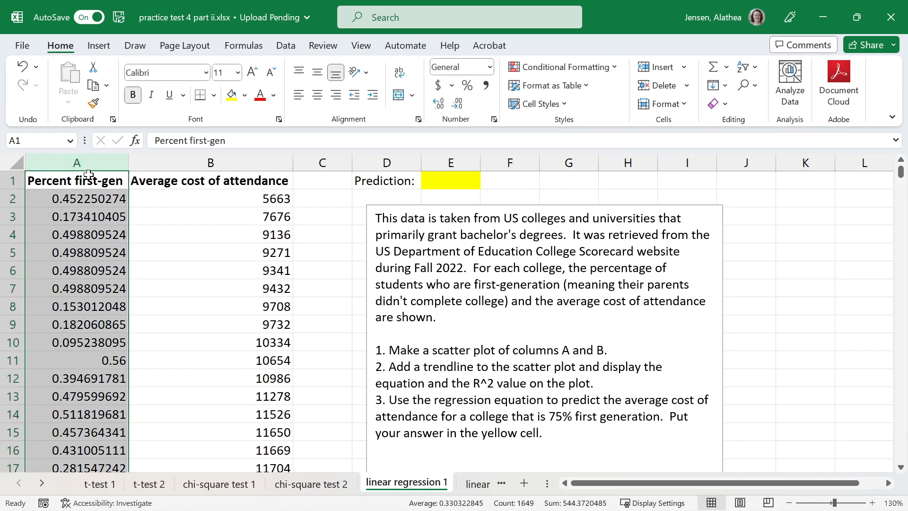
{"action": "left_click", "coordinate": [209, 159]}
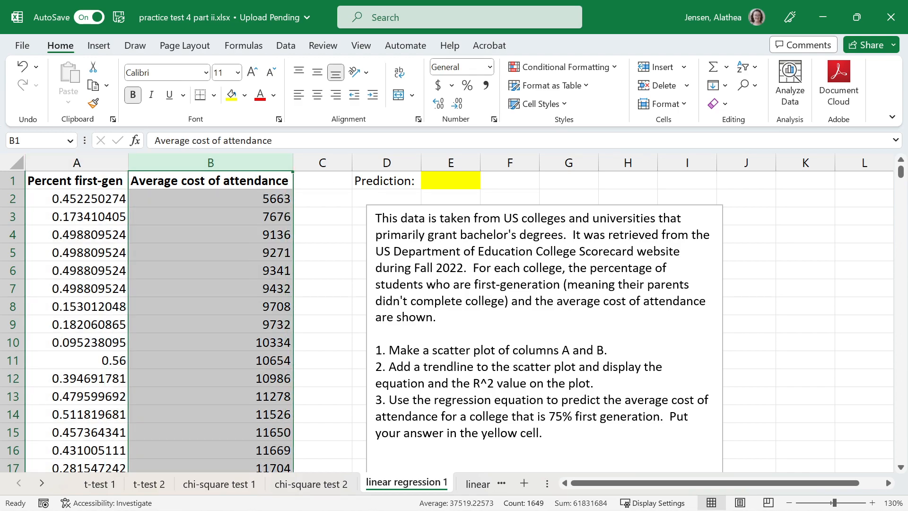
Insert a markers-only scatter plot of columns A and B, as asked in task 1
{"action": "left_click_drag", "start_coordinate": [607, 350], "coordinate": [375, 350]}
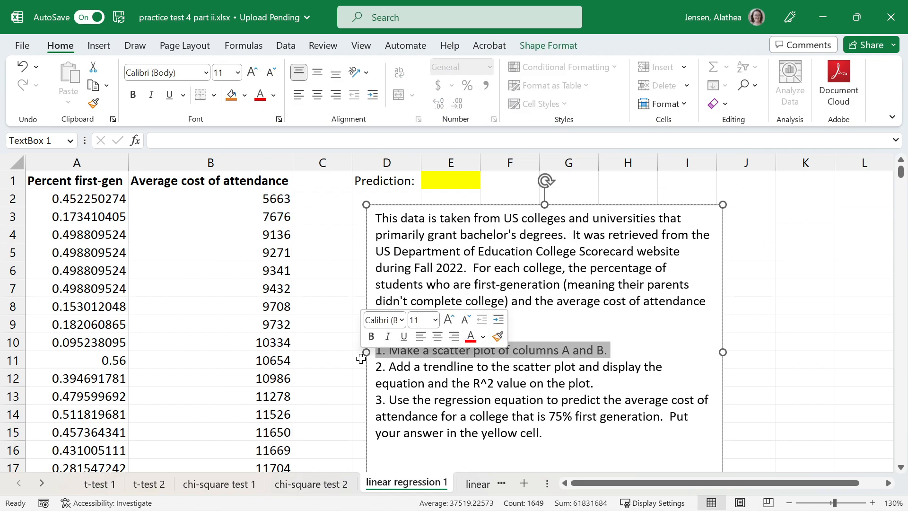
{"action": "left_click", "coordinate": [93, 163]}
{"action": "left_click_drag", "start_coordinate": [93, 163], "coordinate": [252, 175]}
{"action": "left_click_drag", "start_coordinate": [88, 163], "coordinate": [178, 157]}
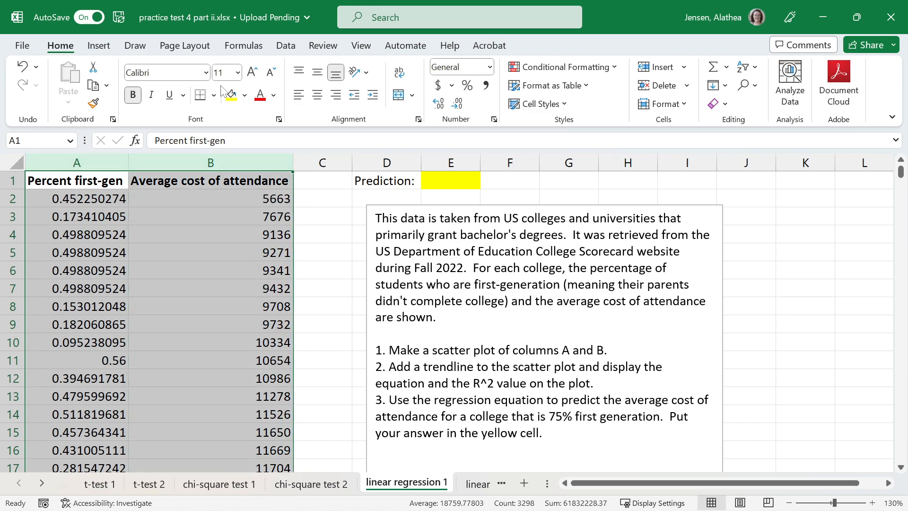
{"action": "left_click", "coordinate": [106, 46]}
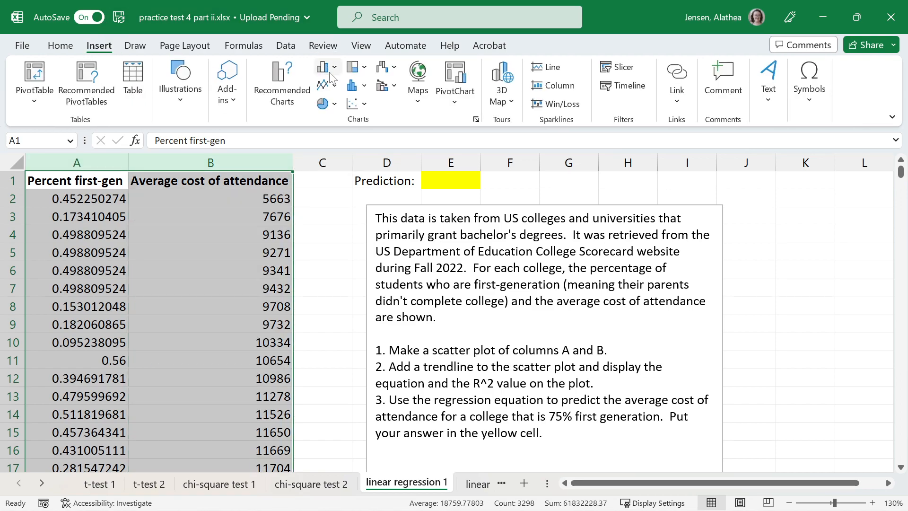
{"action": "left_click", "coordinate": [356, 105]}
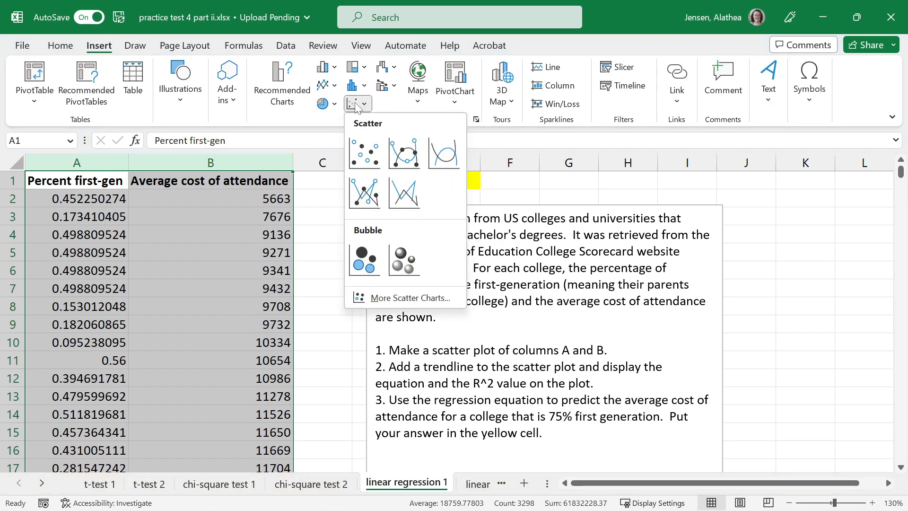
{"action": "left_click", "coordinate": [370, 160]}
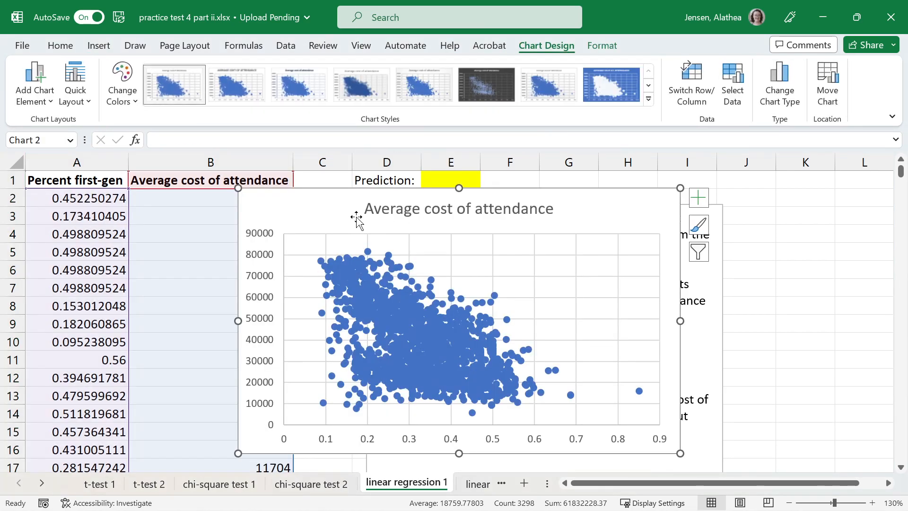
Move the scatter plot off the data to the empty cells right of the instructions text box
{"action": "left_click_drag", "start_coordinate": [275, 205], "coordinate": [793, 217]}
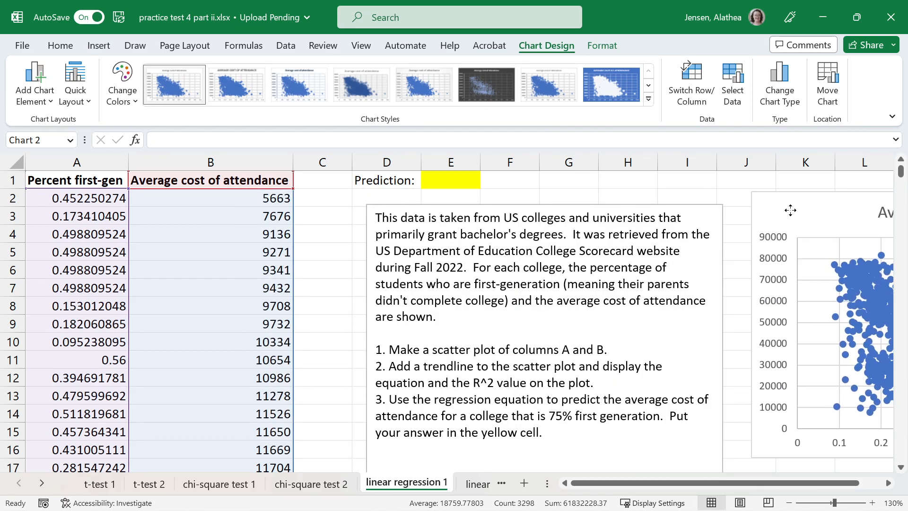
{"action": "left_click_drag", "start_coordinate": [741, 483], "coordinate": [765, 488]}
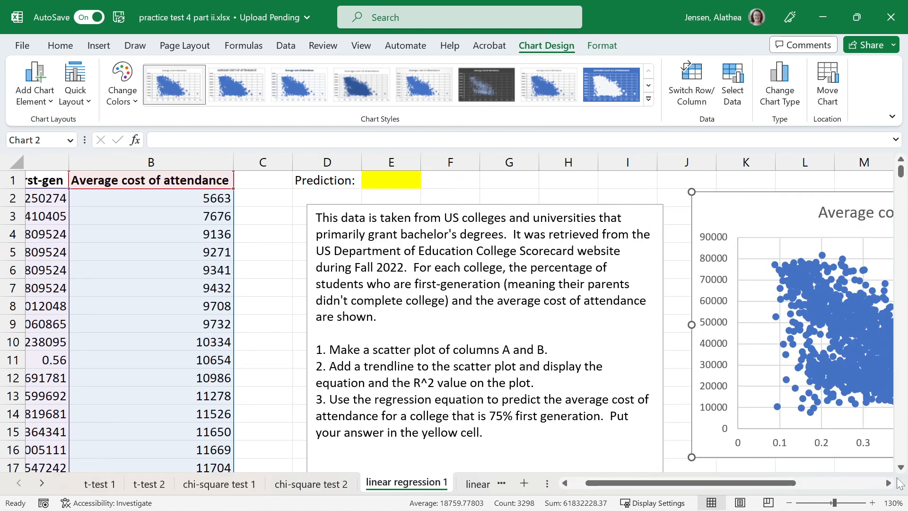
{"action": "left_click", "coordinate": [889, 482]}
{"action": "left_click", "coordinate": [888, 483]}
{"action": "left_click", "coordinate": [888, 483]}
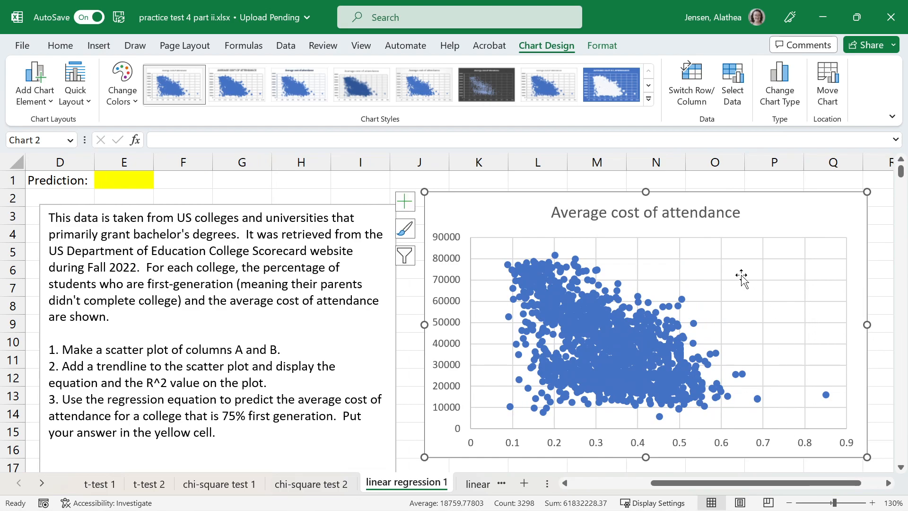
{"action": "left_click", "coordinate": [665, 338]}
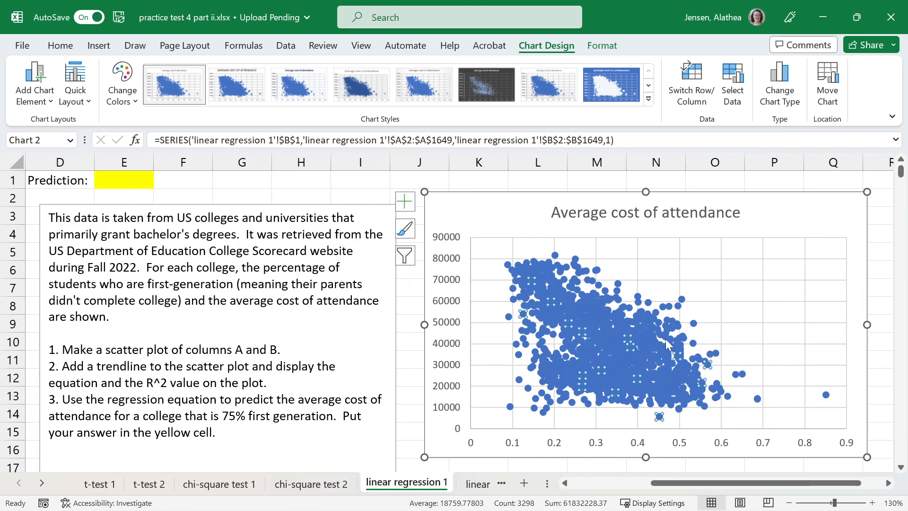
{"action": "left_click", "coordinate": [602, 46]}
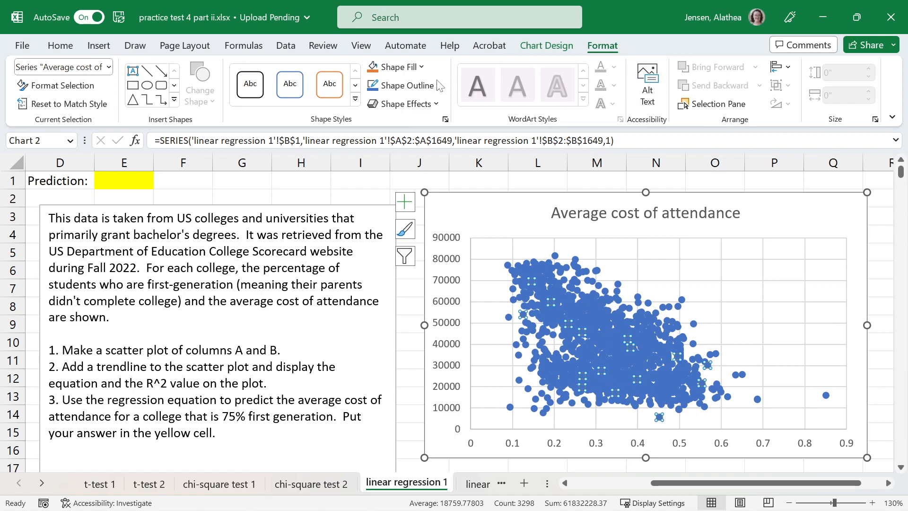
{"action": "left_click", "coordinate": [322, 351]}
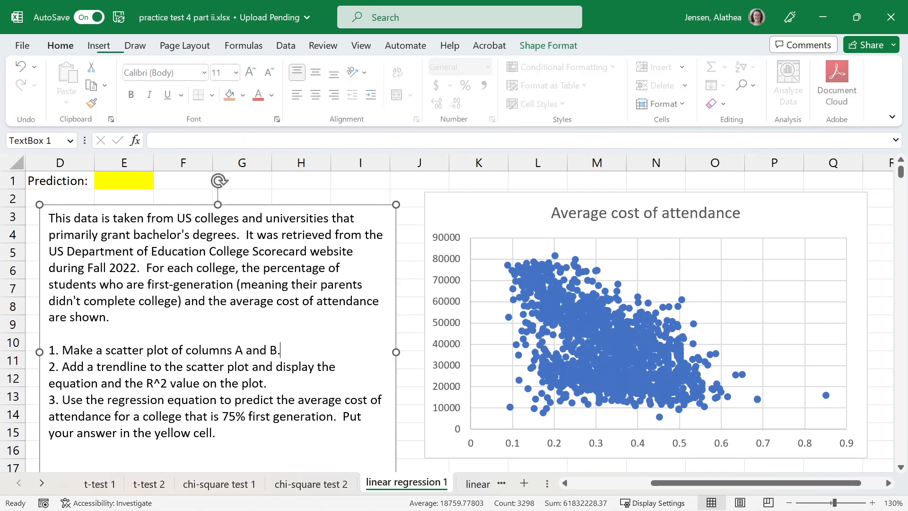
Add a linear trendline to the average cost of attendance scatter plot, as asked in task 2
{"action": "left_click_drag", "start_coordinate": [271, 384], "coordinate": [48, 368]}
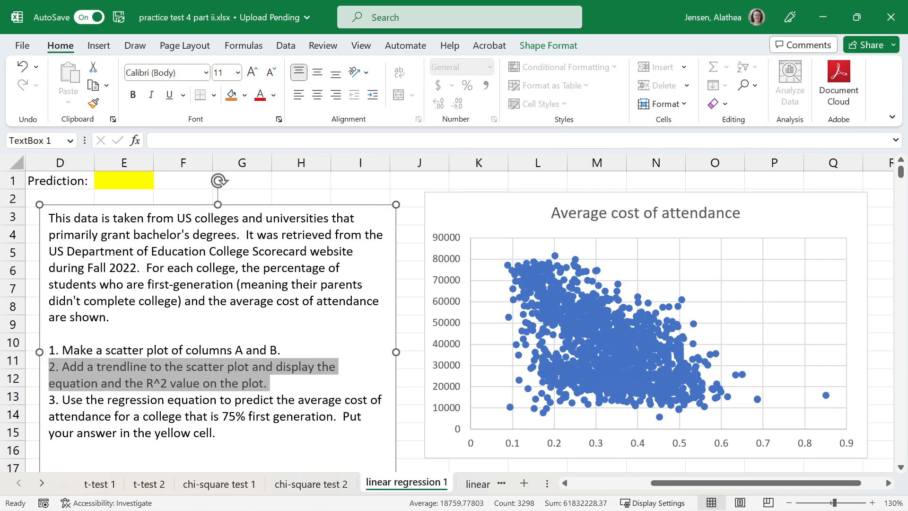
{"action": "right_click", "coordinate": [595, 310]}
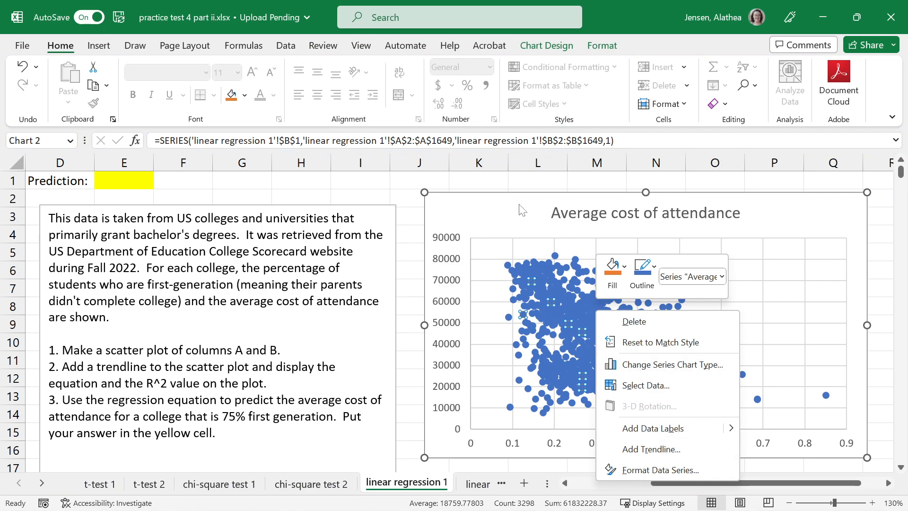
{"action": "key", "text": "Escape"}
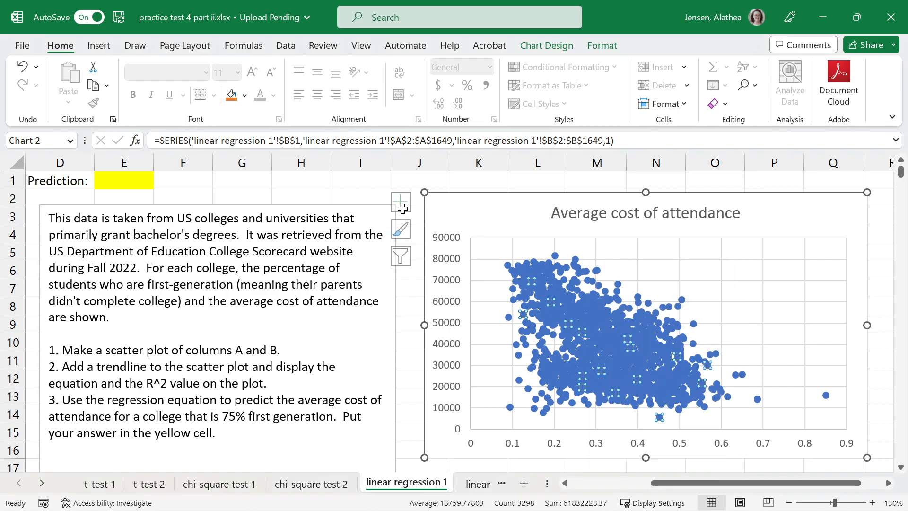
{"action": "left_click", "coordinate": [446, 204]}
{"action": "left_click", "coordinate": [570, 43]}
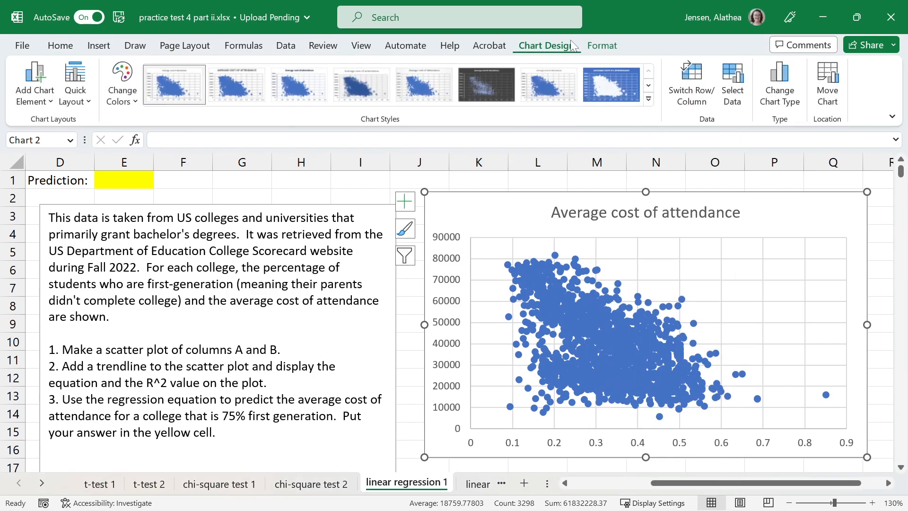
{"action": "left_click", "coordinate": [34, 83]}
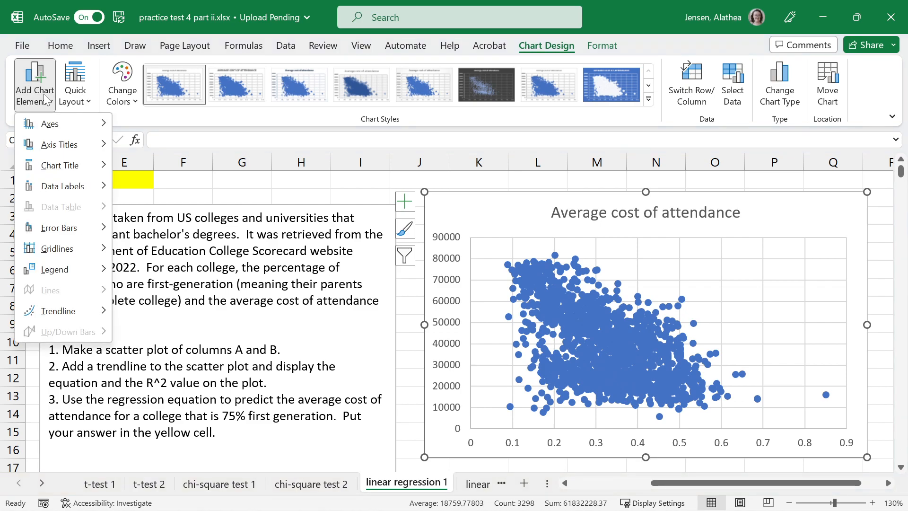
{"action": "mouse_move", "coordinate": [86, 311]}
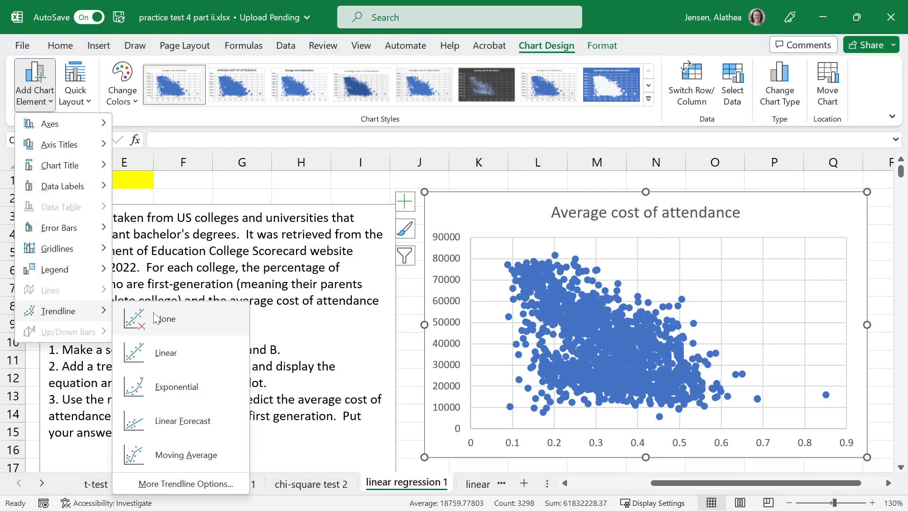
{"action": "left_click", "coordinate": [166, 353]}
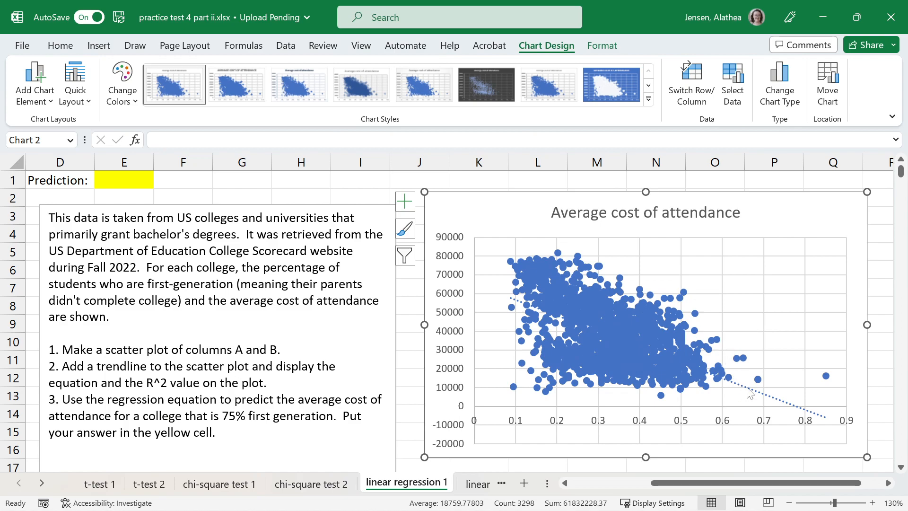
Display the linear trendline's equation and R-squared value on the chart
{"action": "left_click", "coordinate": [35, 83]}
{"action": "mouse_move", "coordinate": [104, 312]}
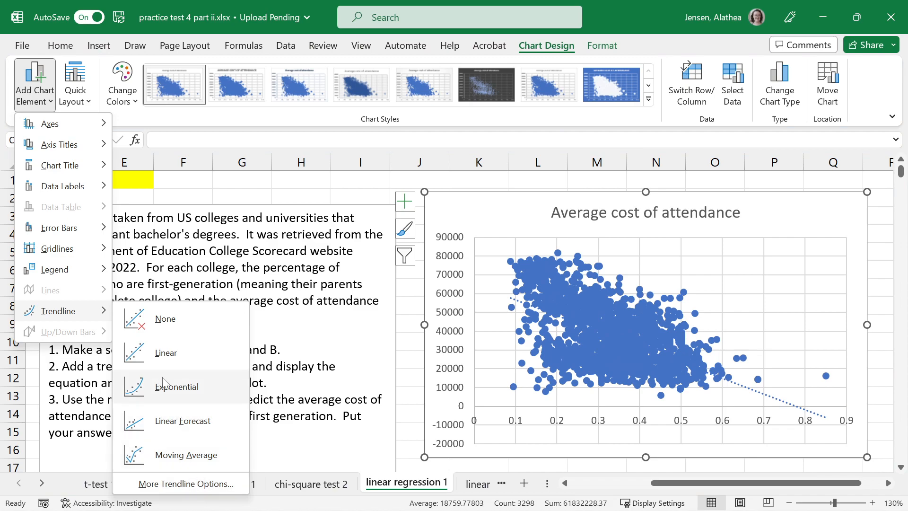
{"action": "left_click", "coordinate": [185, 484]}
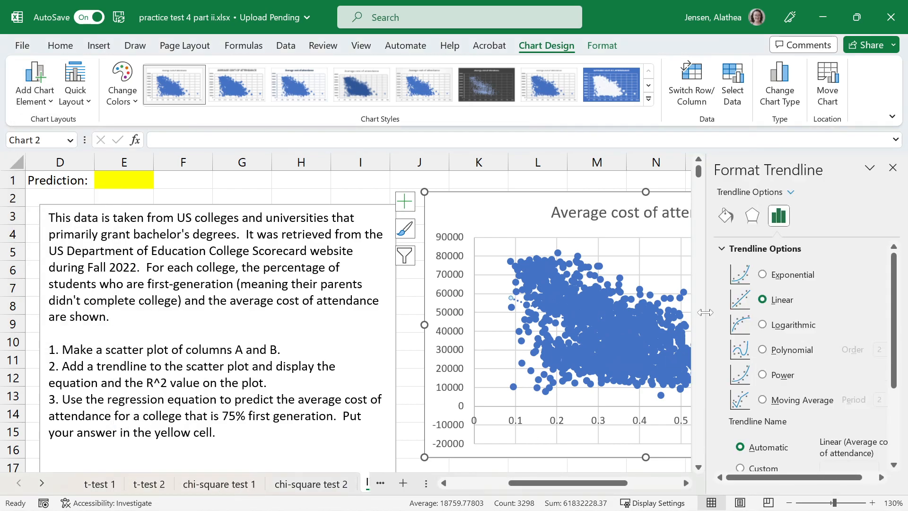
{"action": "left_click_drag", "start_coordinate": [625, 483], "coordinate": [660, 493]}
{"action": "scroll", "coordinate": [759, 378], "scroll_direction": "down", "scroll_amount": 3}
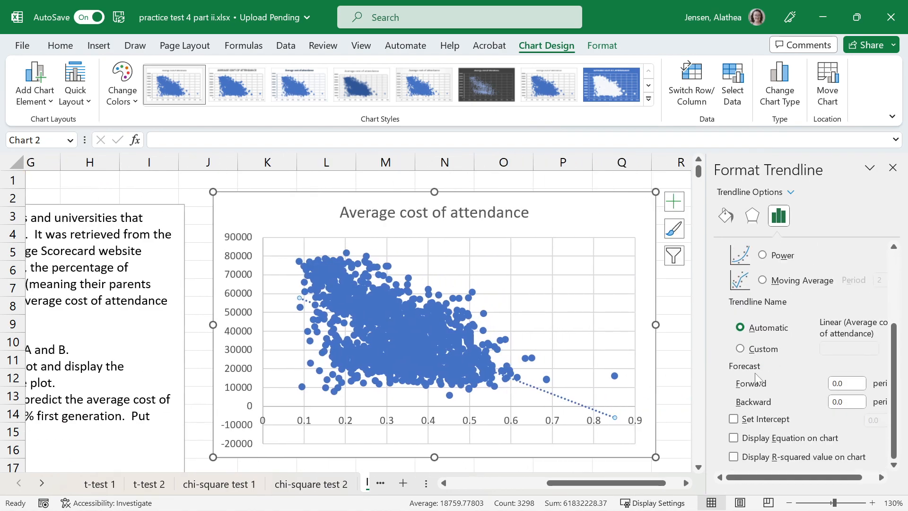
{"action": "left_click", "coordinate": [775, 441]}
{"action": "left_click", "coordinate": [768, 461]}
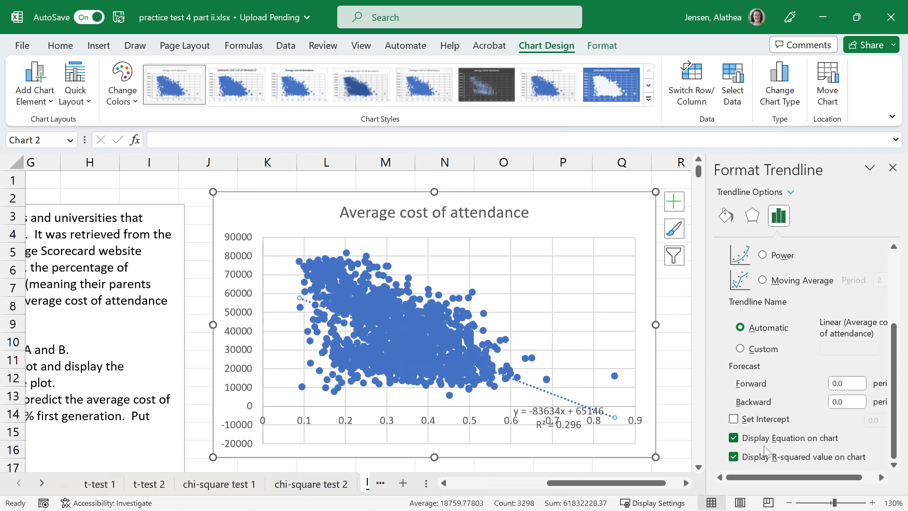
Move the trendline equation label off the data to the chart's upper-left corner, beside the chart title
{"action": "left_click_drag", "start_coordinate": [567, 422], "coordinate": [602, 223]}
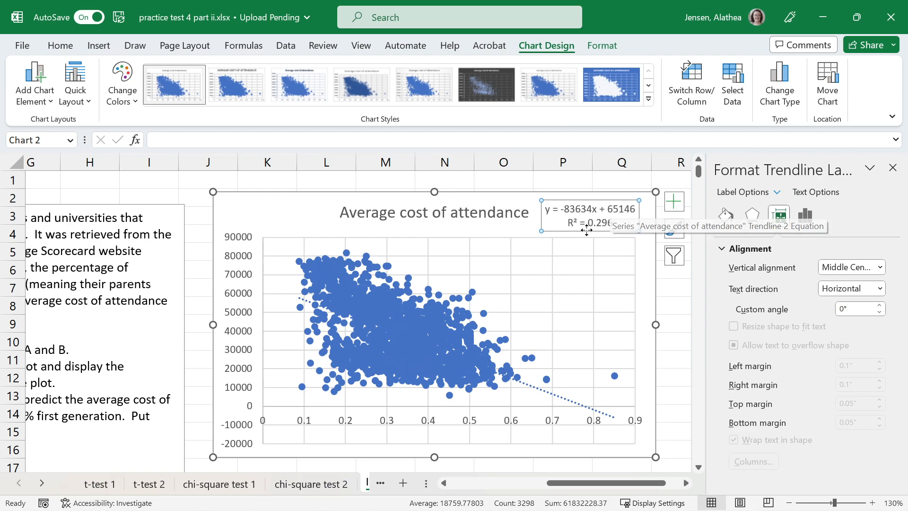
{"action": "left_click_drag", "start_coordinate": [610, 227], "coordinate": [294, 226]}
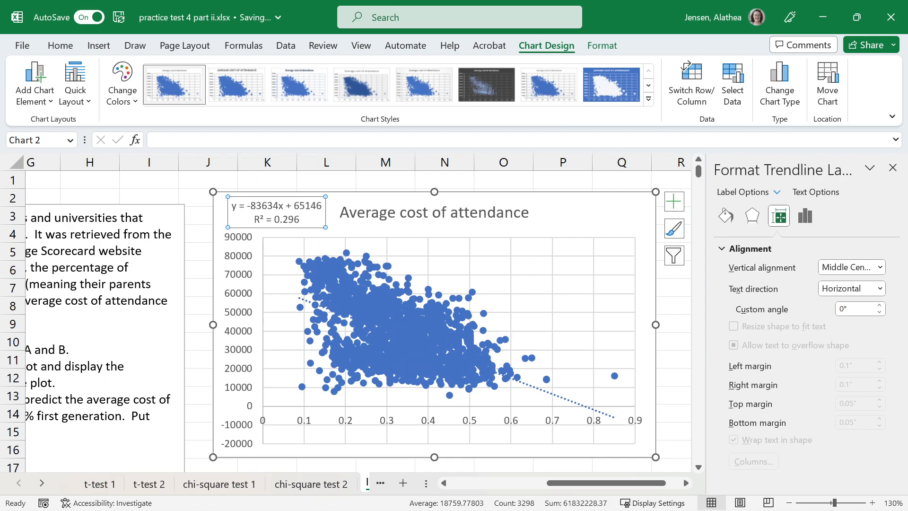
{"action": "left_click_drag", "start_coordinate": [275, 219], "coordinate": [299, 219]}
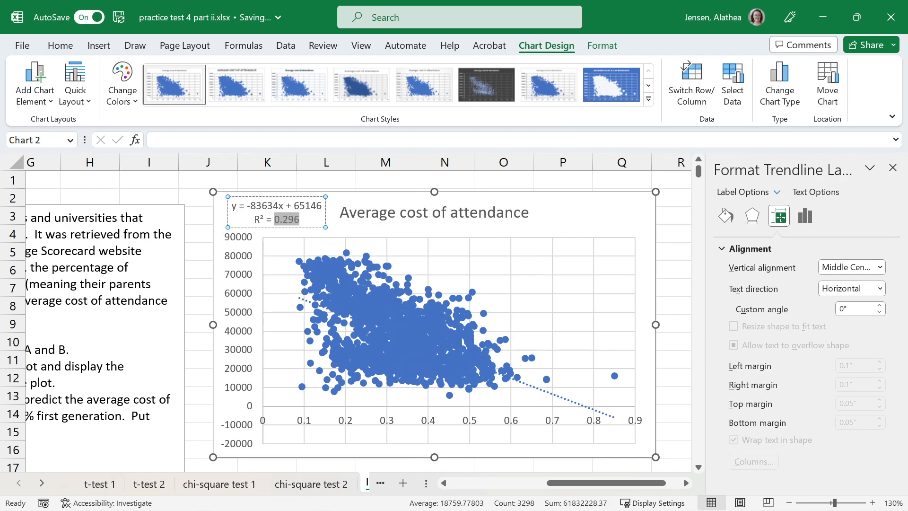
{"action": "left_click", "coordinate": [317, 228]}
Read task 3 on the 75% first-generation prediction and compare it with the chart's axis and the percentage format in column A
{"action": "left_click_drag", "start_coordinate": [583, 482], "coordinate": [529, 473]}
{"action": "left_click_drag", "start_coordinate": [290, 432], "coordinate": [113, 398]}
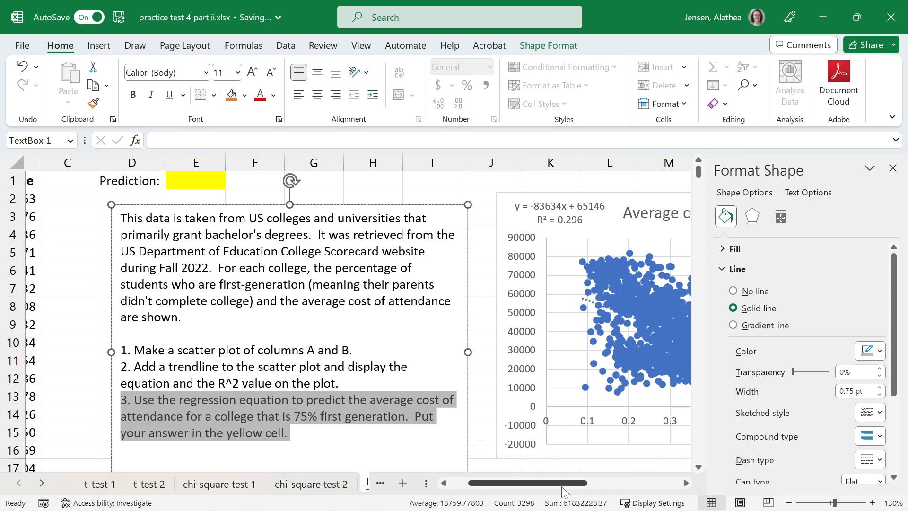
{"action": "left_click_drag", "start_coordinate": [561, 485], "coordinate": [640, 486]}
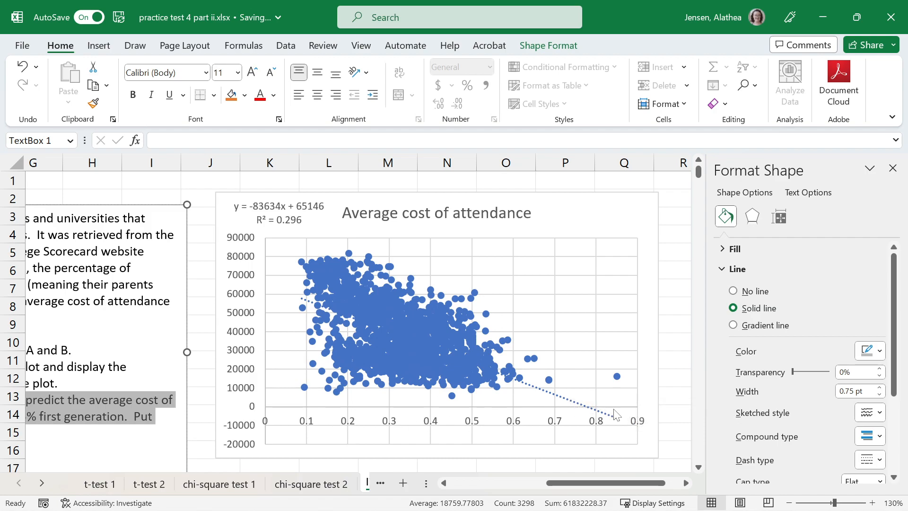
{"action": "left_click_drag", "start_coordinate": [615, 485], "coordinate": [554, 503]}
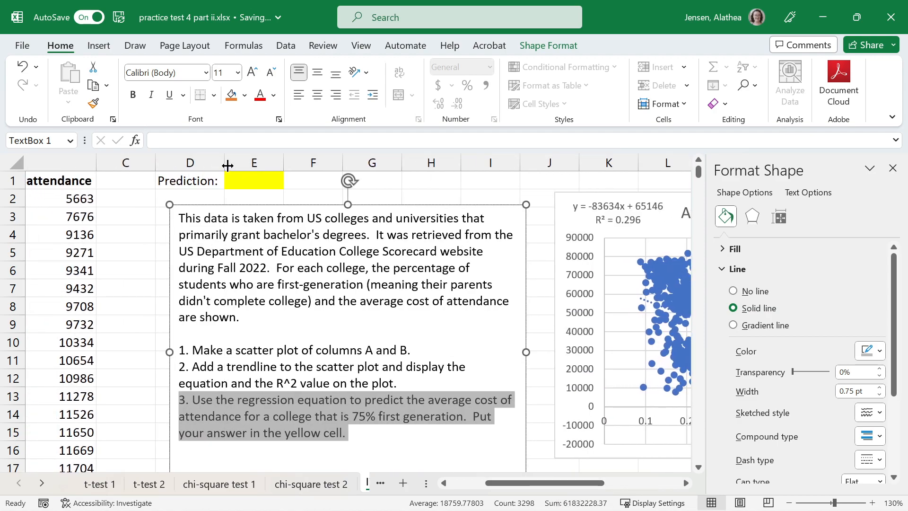
{"action": "left_click", "coordinate": [254, 180]}
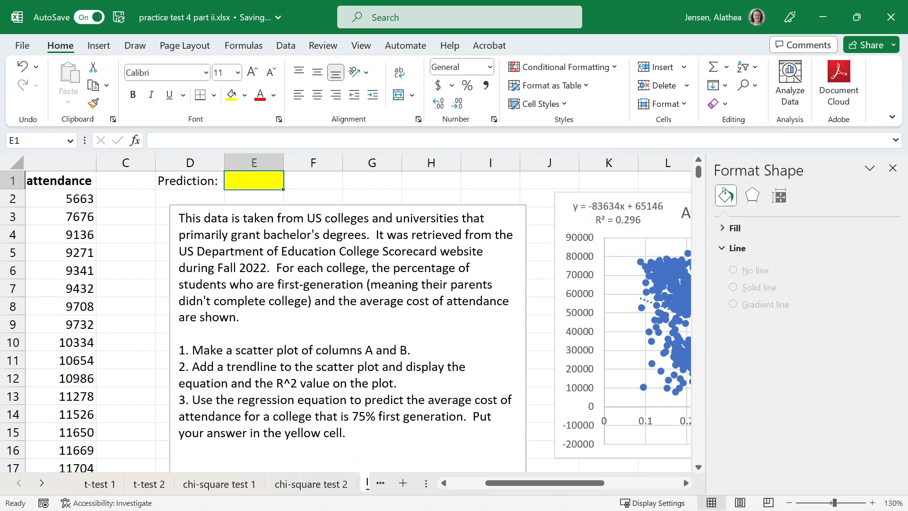
{"action": "left_click", "coordinate": [364, 416]}
{"action": "double_click", "coordinate": [365, 416]}
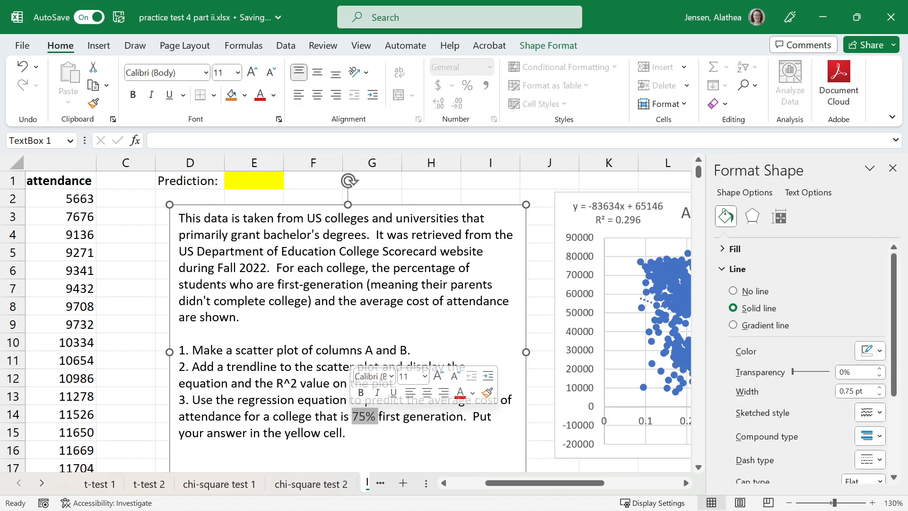
{"action": "left_click_drag", "start_coordinate": [484, 482], "coordinate": [568, 484]}
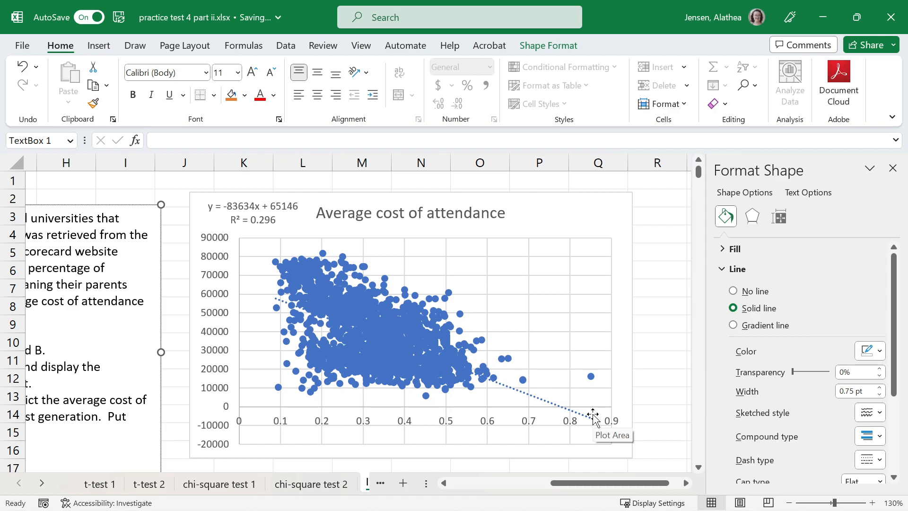
{"action": "left_click_drag", "start_coordinate": [614, 483], "coordinate": [512, 486]}
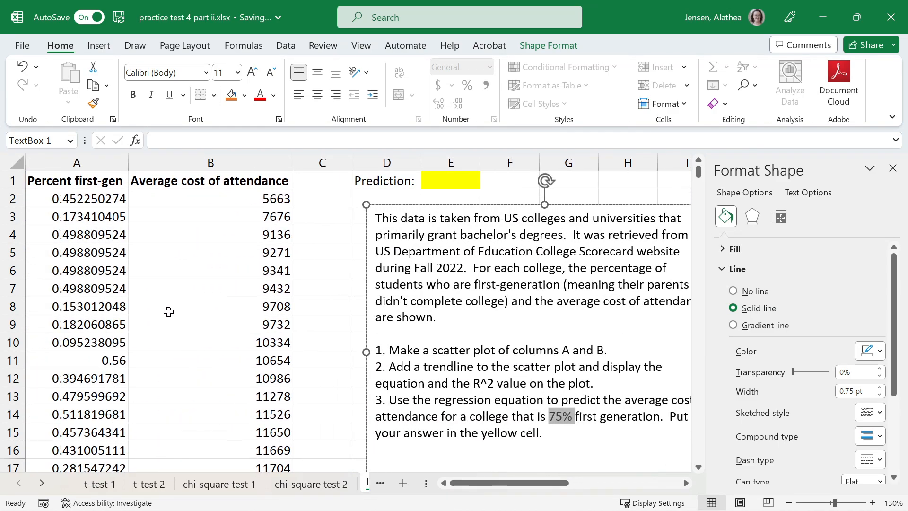
{"action": "left_click", "coordinate": [101, 179]}
{"action": "key", "text": "ctrl+shift+Down"}
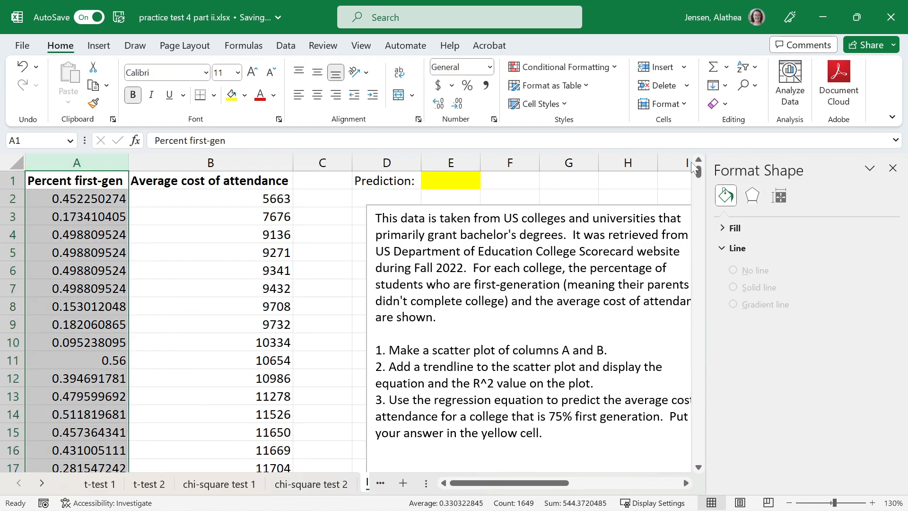
Calculate the prediction in cell E1 with =-83634*0.75+65146 and check it against the trendline on the chart
{"action": "left_click_drag", "start_coordinate": [699, 173], "coordinate": [730, 150]}
{"action": "left_click_drag", "start_coordinate": [528, 482], "coordinate": [574, 483]}
{"action": "left_click", "coordinate": [216, 174]}
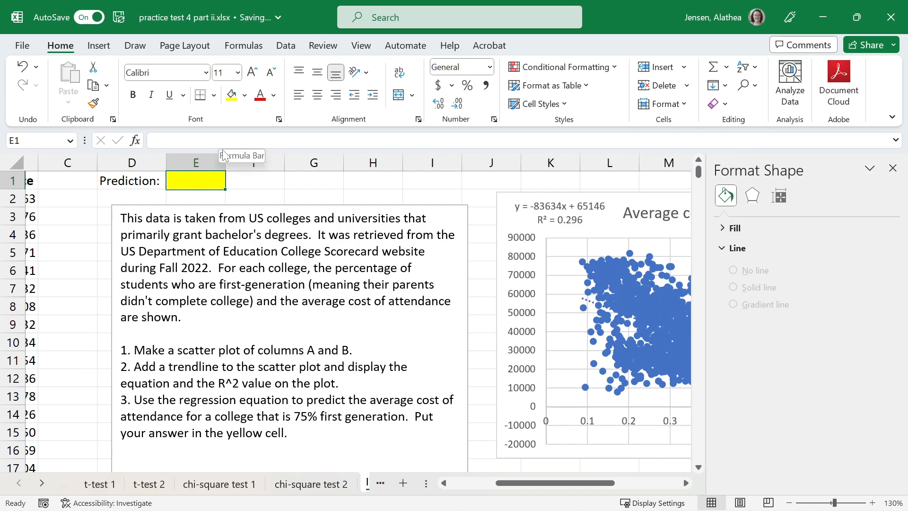
{"action": "type", "text": "="}
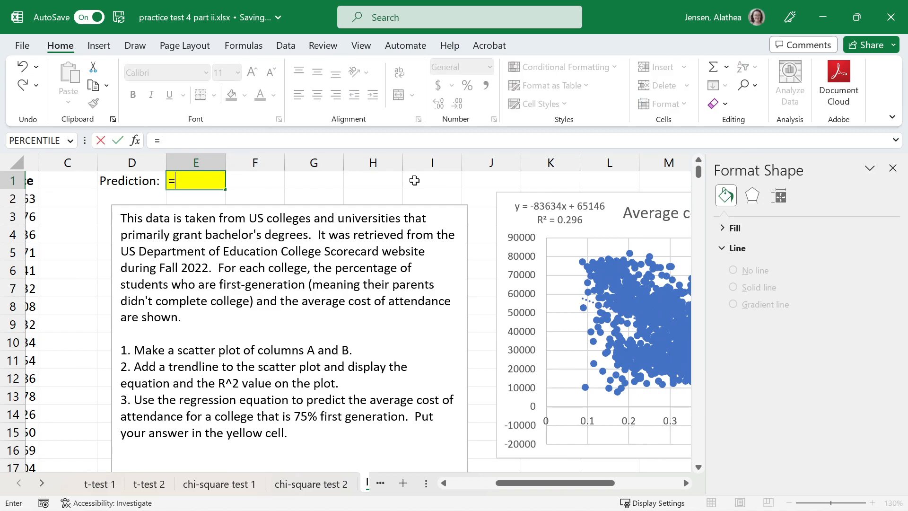
{"action": "type", "text": "-83634"}
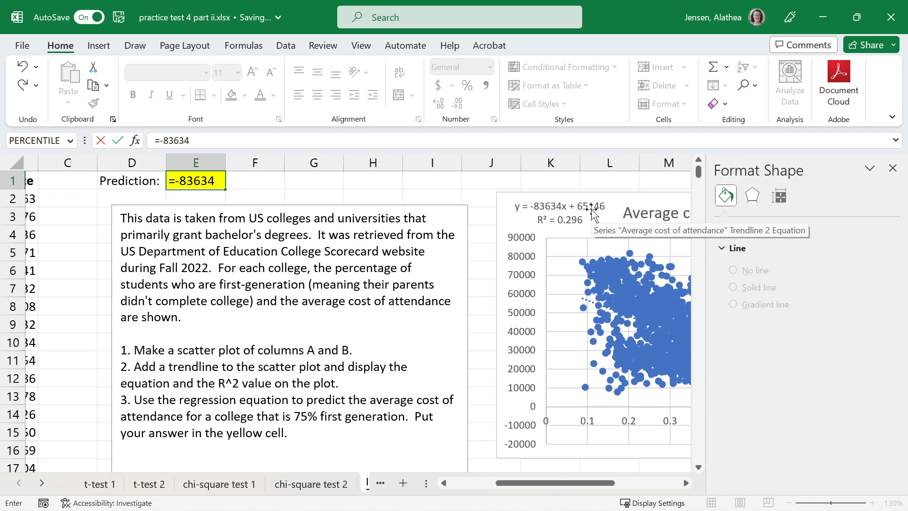
{"action": "type", "text": "*0.75+"}
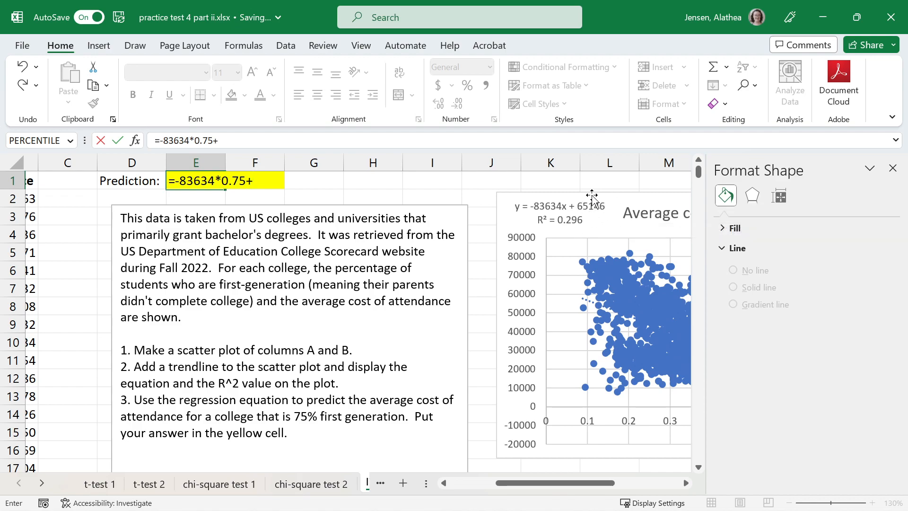
{"action": "type", "text": "65"}
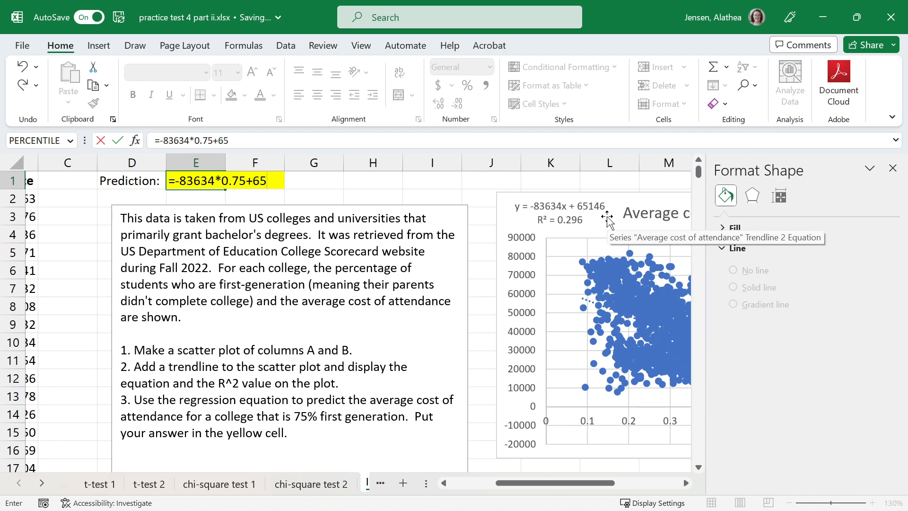
{"action": "type", "text": "146"}
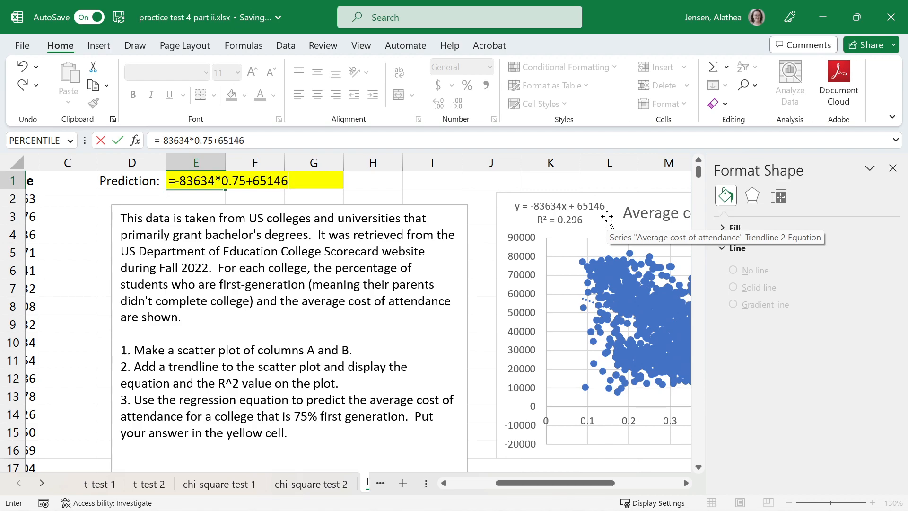
{"action": "key", "text": "Return"}
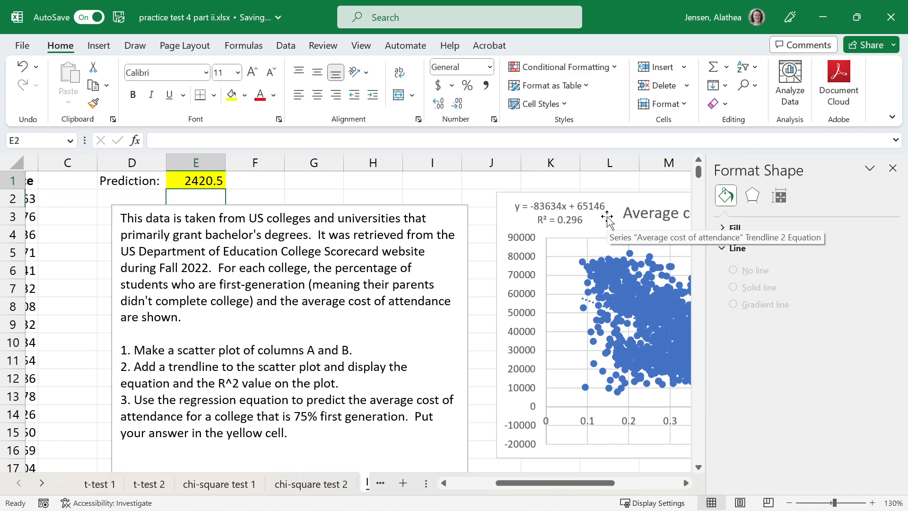
{"action": "left_click", "coordinate": [216, 182]}
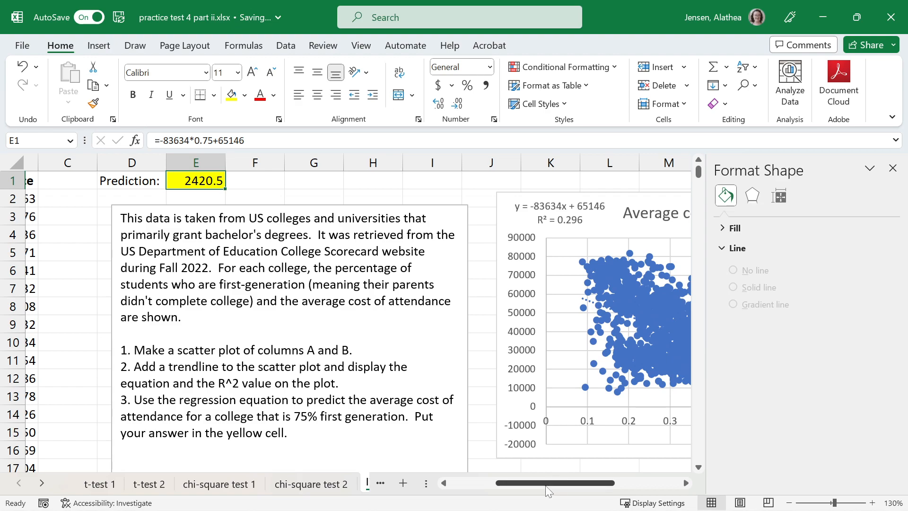
{"action": "left_click_drag", "start_coordinate": [555, 492], "coordinate": [597, 489]}
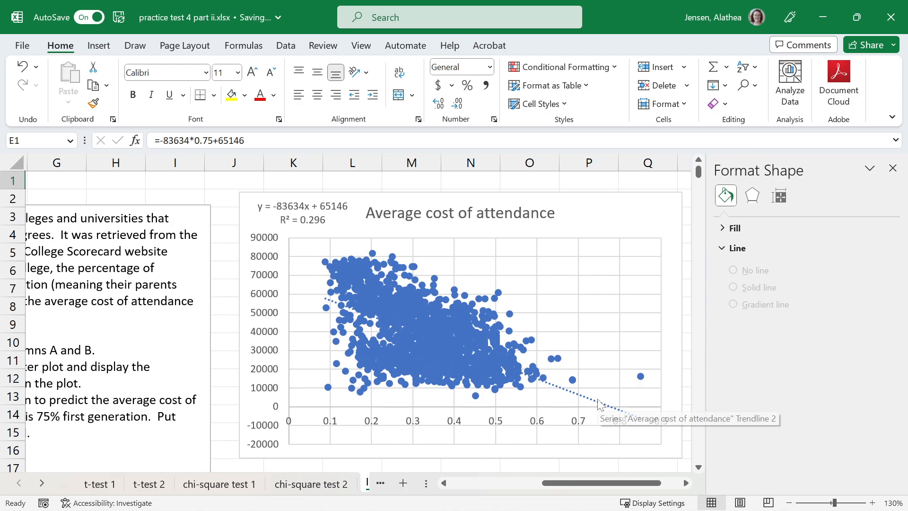
{"action": "mouse_move", "coordinate": [610, 487]}
{"action": "left_mouse_down"}
{"action": "mouse_move", "coordinate": [554, 475]}
{"action": "mouse_move", "coordinate": [614, 470]}
{"action": "left_mouse_up"}
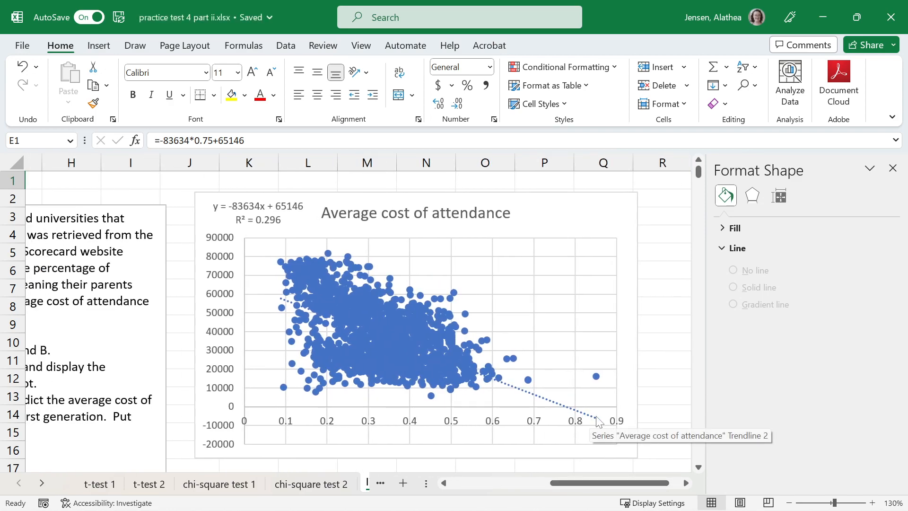
{"action": "left_click_drag", "start_coordinate": [614, 483], "coordinate": [521, 491]}
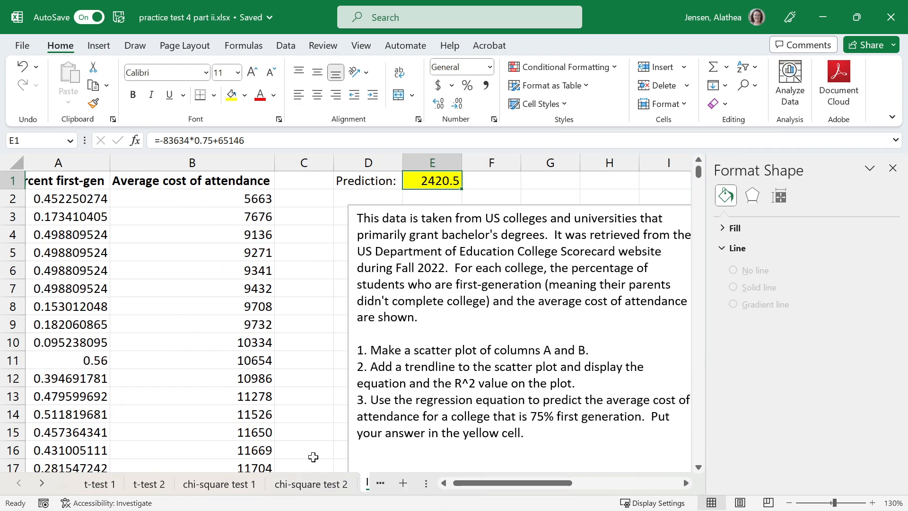
Open the linear regression 2 sheet and close the Format Shape pane
{"action": "left_click", "coordinate": [380, 483]}
{"action": "left_click", "coordinate": [379, 483]}
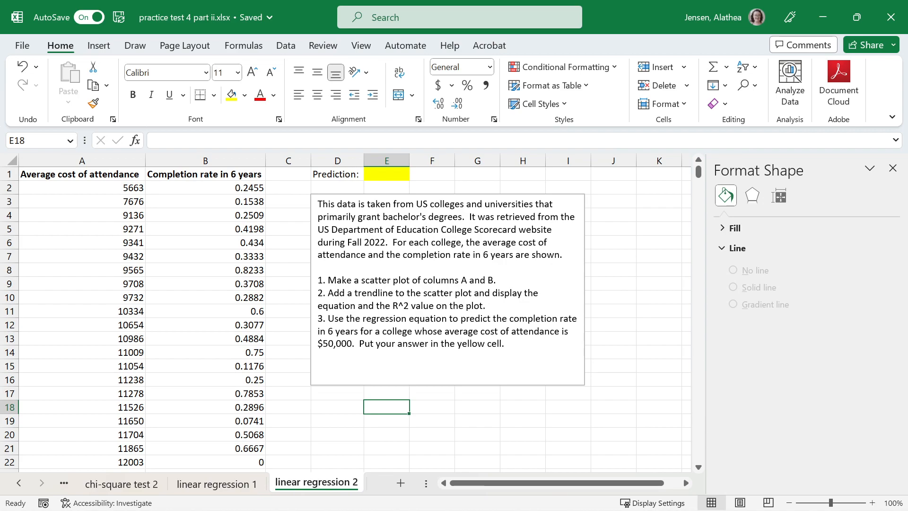
{"action": "left_click", "coordinate": [893, 168]}
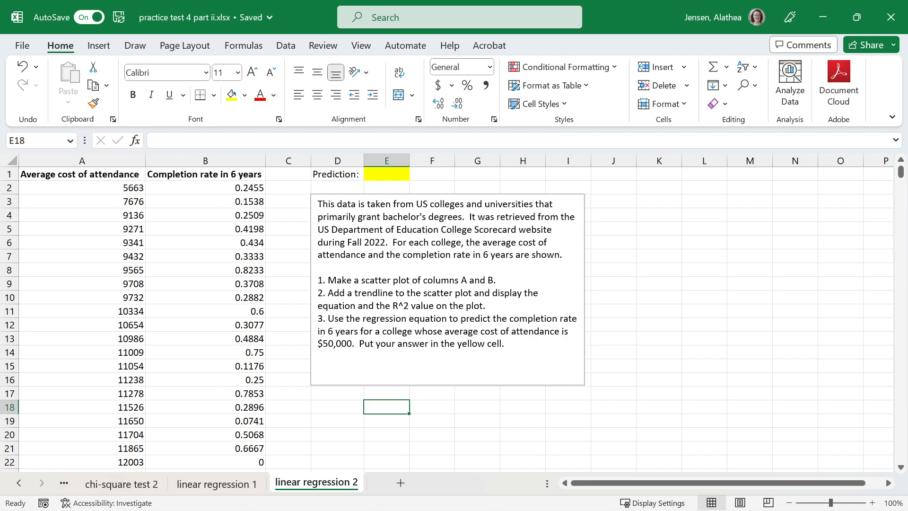
Insert a scatter plot of columns A and B and place it beside the instructions text box
{"action": "left_click_drag", "start_coordinate": [393, 242], "coordinate": [559, 254]}
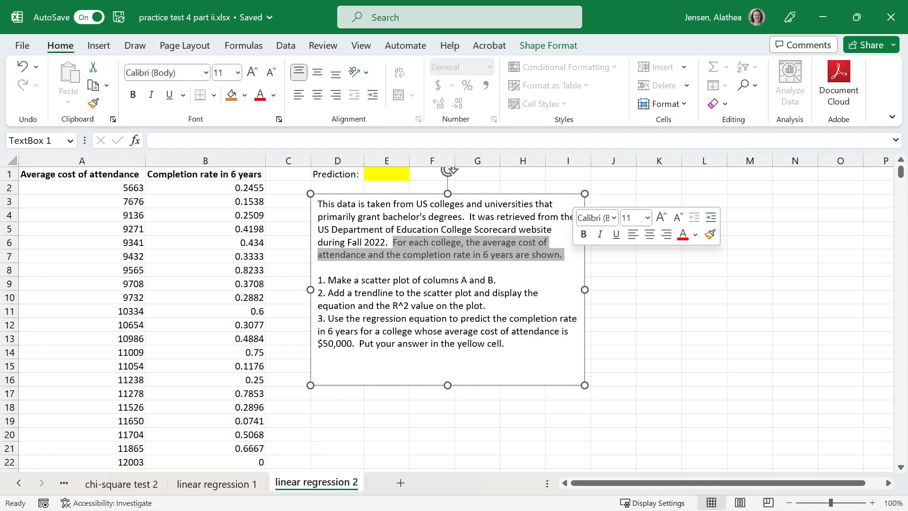
{"action": "left_click", "coordinate": [104, 163]}
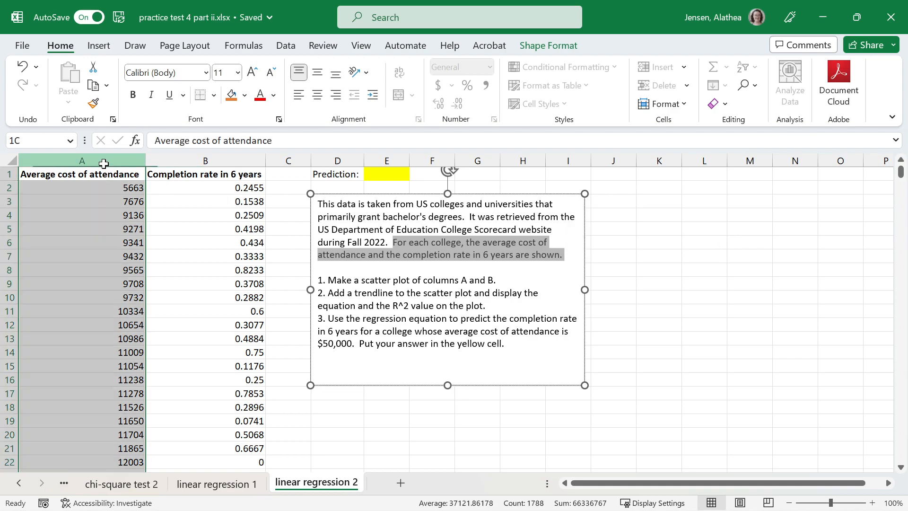
{"action": "left_click", "coordinate": [185, 161]}
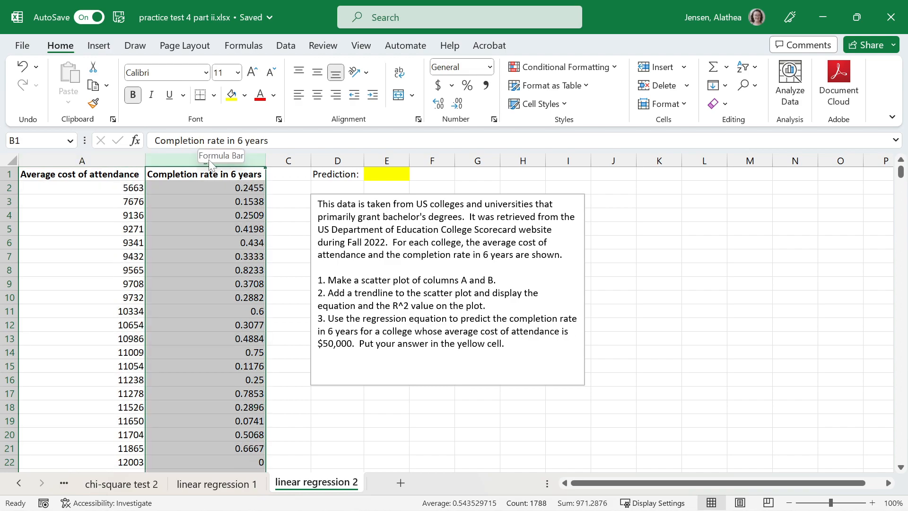
{"action": "left_click", "coordinate": [112, 159]}
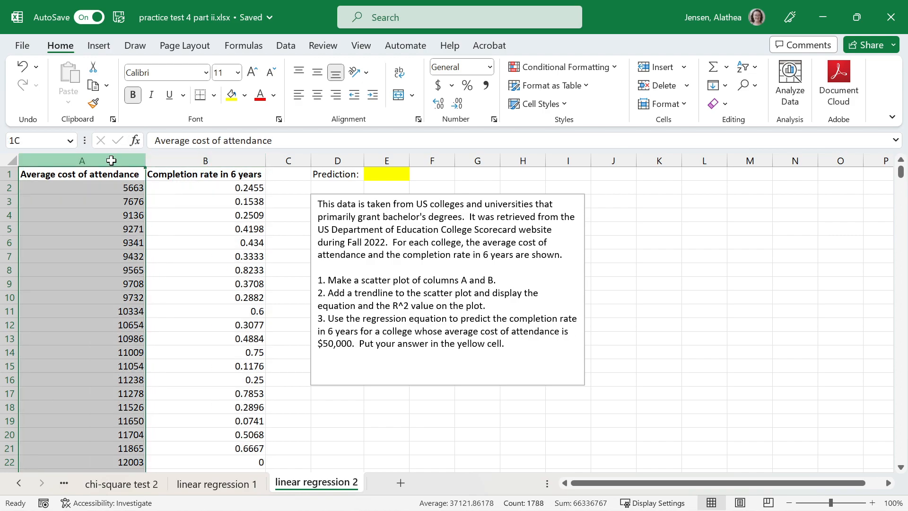
{"action": "left_click_drag", "start_coordinate": [78, 158], "coordinate": [230, 160]}
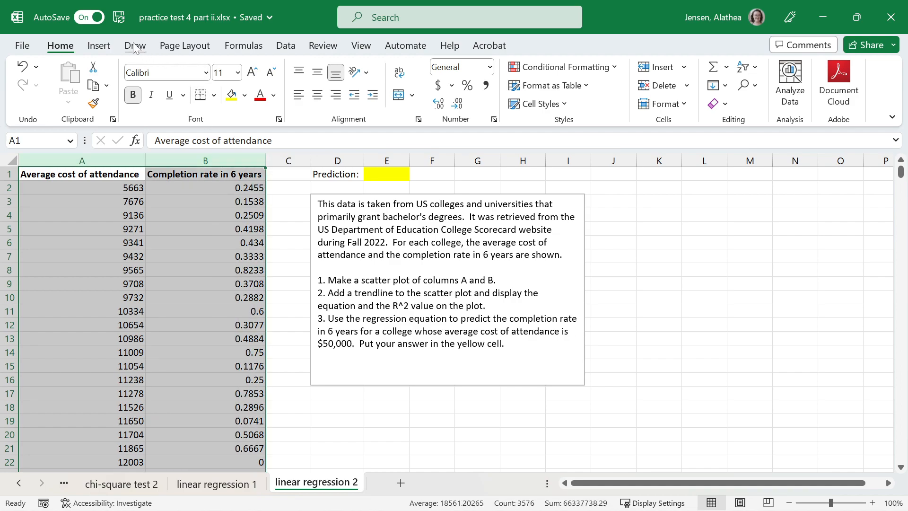
{"action": "left_click", "coordinate": [98, 45]}
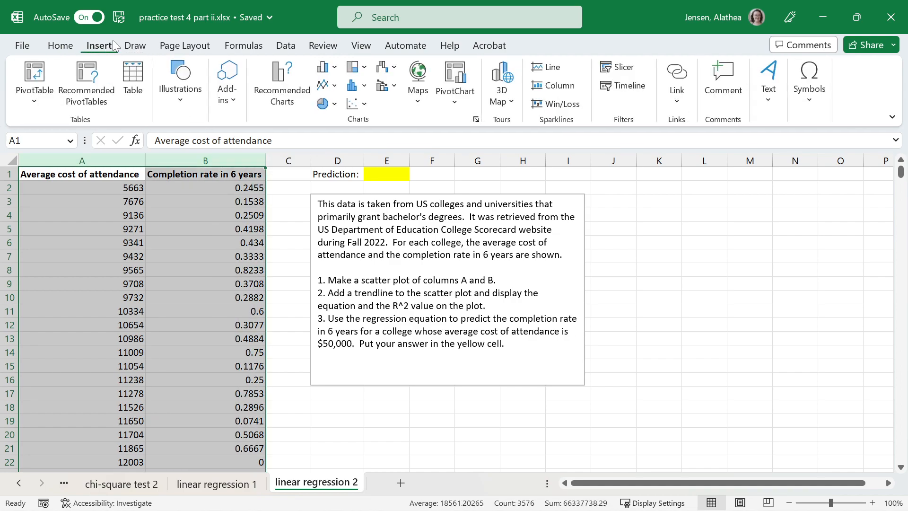
{"action": "left_click", "coordinate": [365, 108]}
{"action": "left_click", "coordinate": [364, 152]}
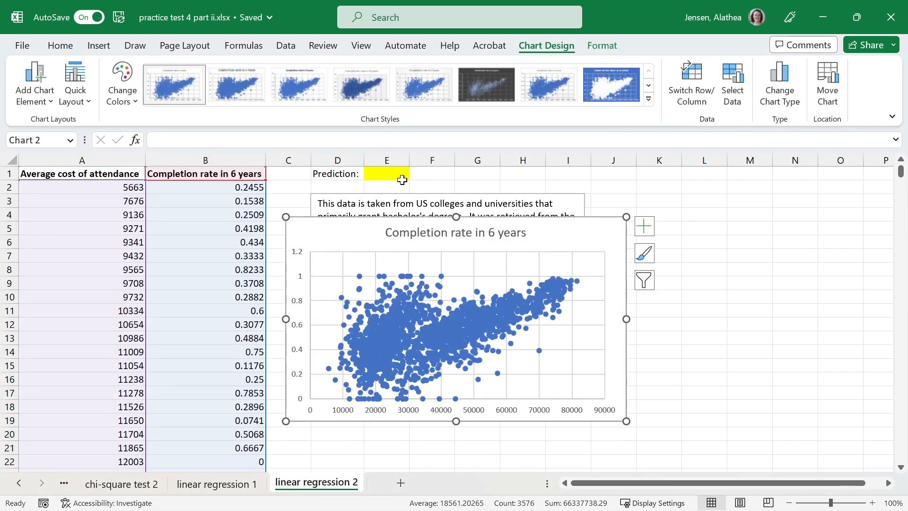
{"action": "left_click_drag", "start_coordinate": [365, 238], "coordinate": [666, 212]}
{"action": "left_click_drag", "start_coordinate": [631, 487], "coordinate": [660, 487]}
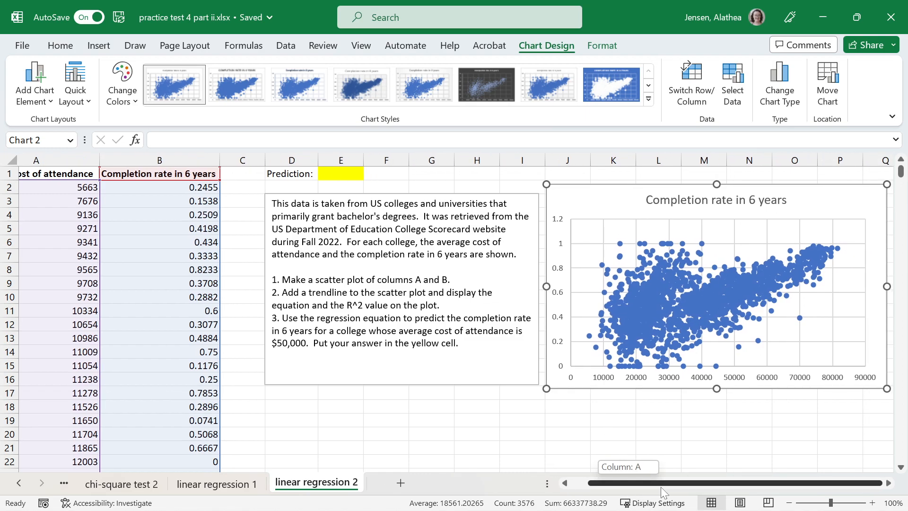
Add a linear trendline with its equation and R-squared value, and move that label to the chart's upper-left corner
{"action": "right_click", "coordinate": [730, 296]}
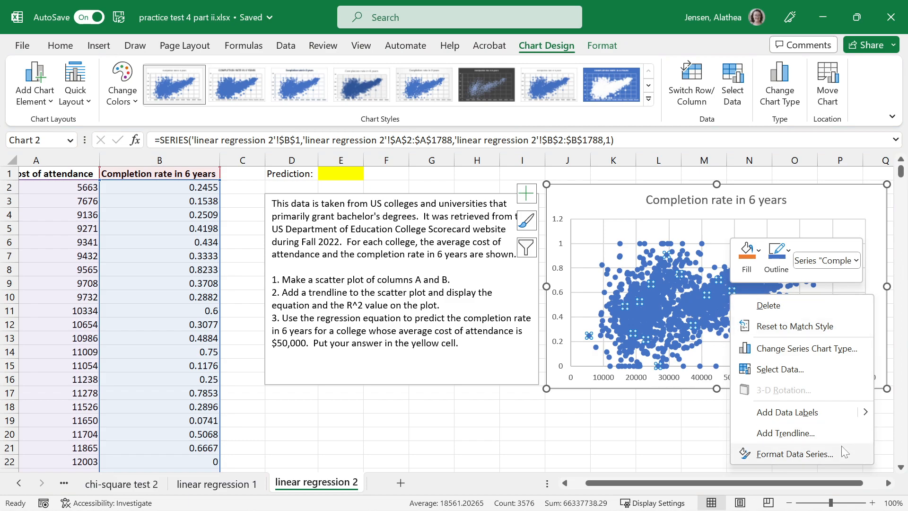
{"action": "left_click", "coordinate": [841, 433]}
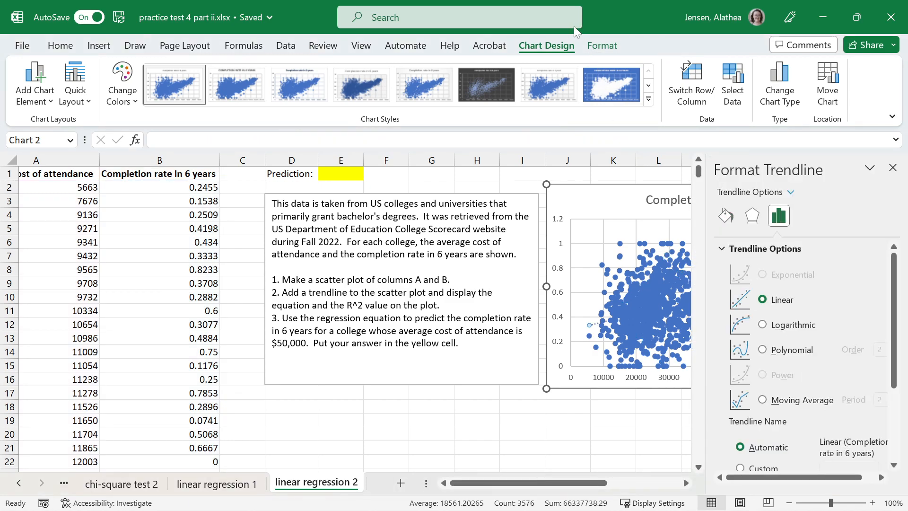
{"action": "left_click", "coordinate": [34, 83]}
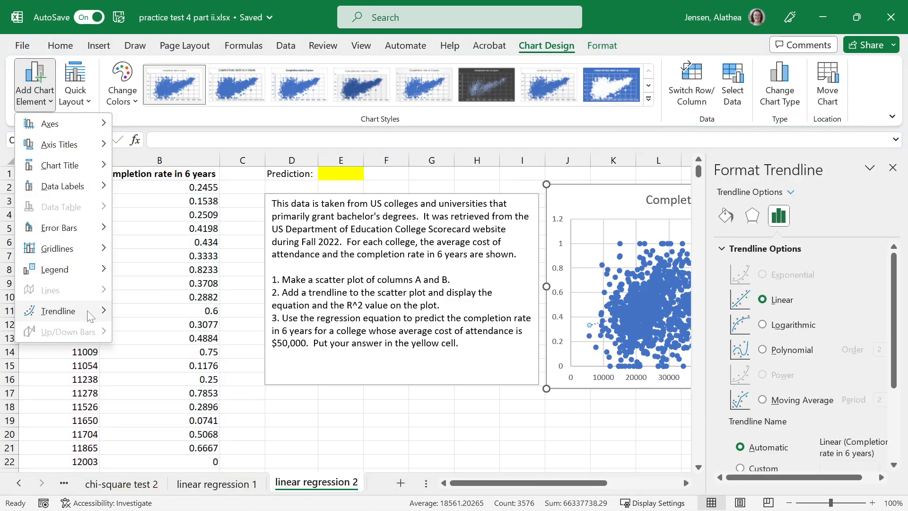
{"action": "left_click", "coordinate": [580, 193]}
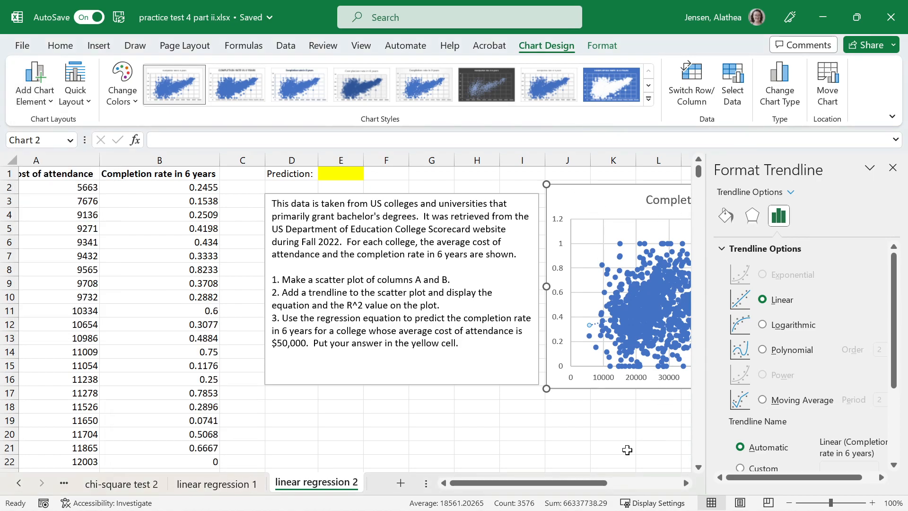
{"action": "scroll", "coordinate": [528, 483], "scroll_direction": "right", "scroll_amount": 3}
{"action": "scroll", "coordinate": [821, 387], "scroll_direction": "down", "scroll_amount": 3}
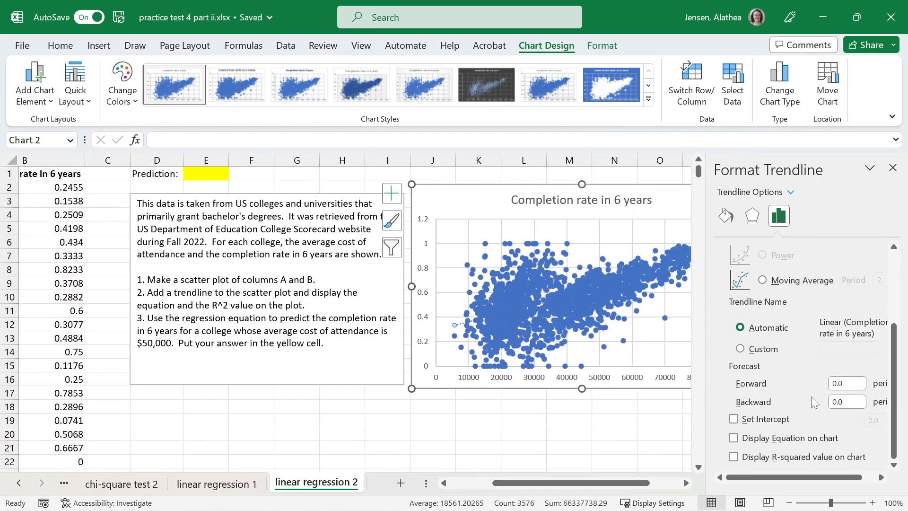
{"action": "left_click", "coordinate": [779, 458]}
{"action": "left_click_drag", "start_coordinate": [656, 259], "coordinate": [455, 193]}
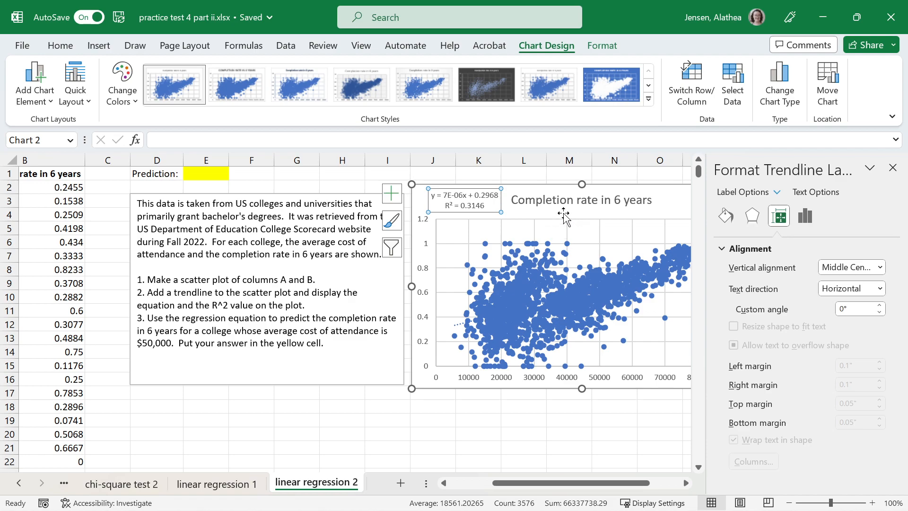
Format the trendline equation label as Number with 8 decimal places to show more digits of the slope
{"action": "left_click", "coordinate": [462, 195]}
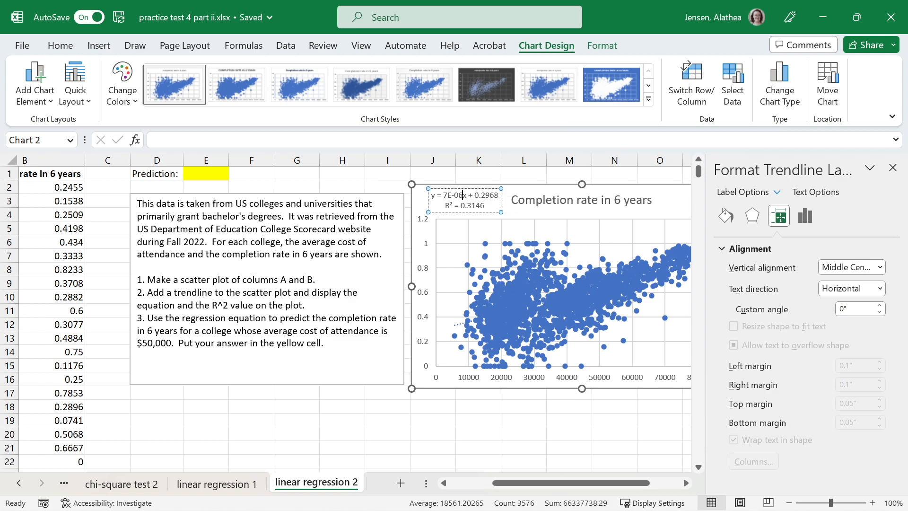
{"action": "left_click_drag", "start_coordinate": [464, 196], "coordinate": [440, 197]}
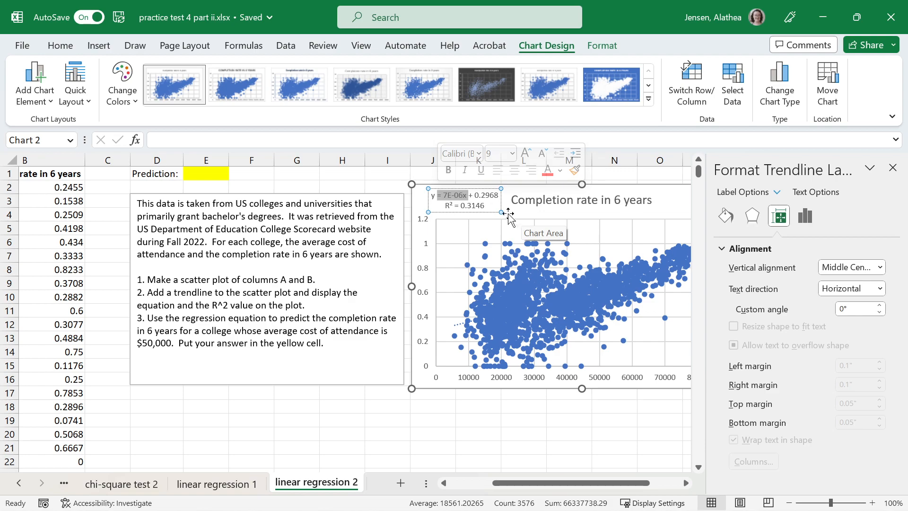
{"action": "mouse_move", "coordinate": [533, 483]}
{"action": "left_mouse_down"}
{"action": "mouse_move", "coordinate": [486, 487]}
{"action": "mouse_move", "coordinate": [543, 487]}
{"action": "left_mouse_up"}
{"action": "left_click", "coordinate": [438, 202]}
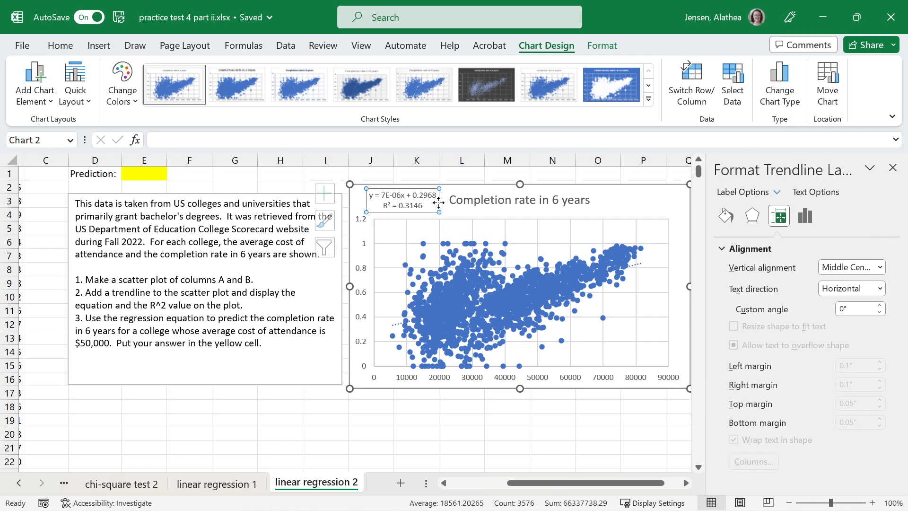
{"action": "left_click", "coordinate": [461, 217]}
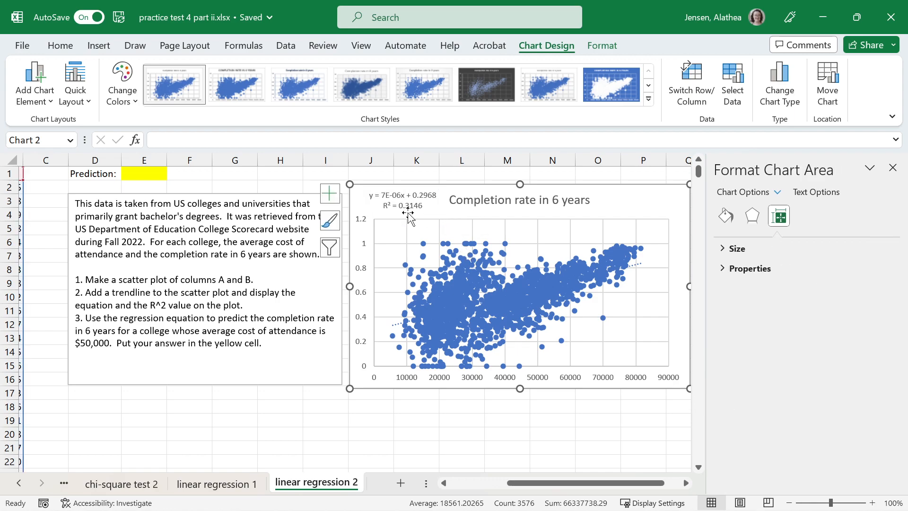
{"action": "left_click", "coordinate": [409, 211]}
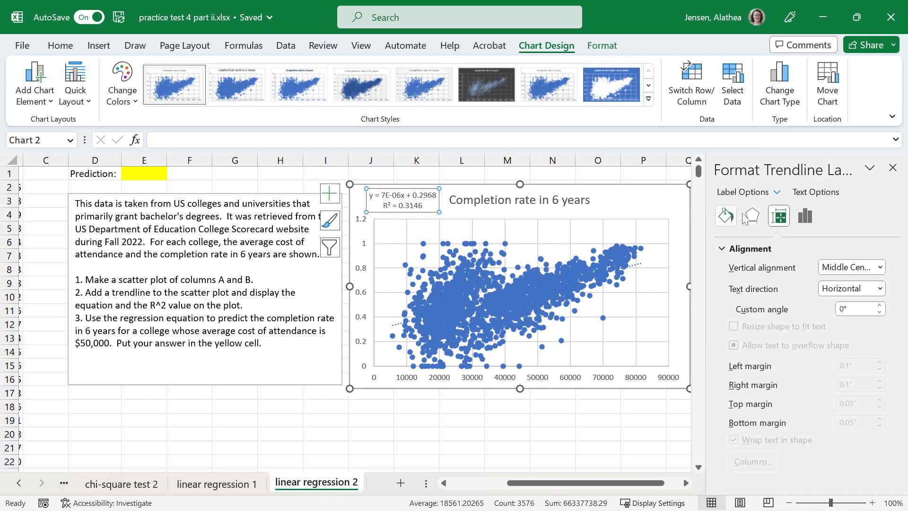
{"action": "left_click", "coordinate": [806, 216]}
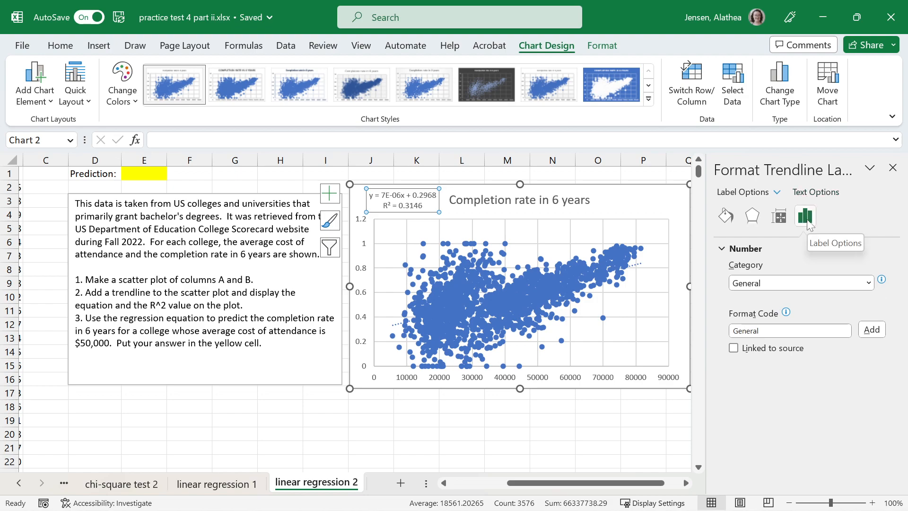
{"action": "left_click", "coordinate": [869, 286]}
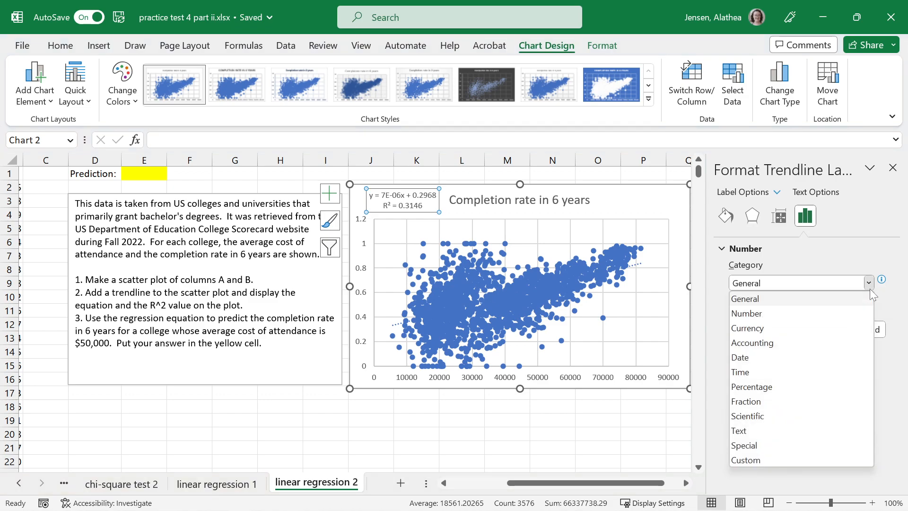
{"action": "left_click", "coordinate": [851, 314]}
{"action": "double_click", "coordinate": [812, 302]}
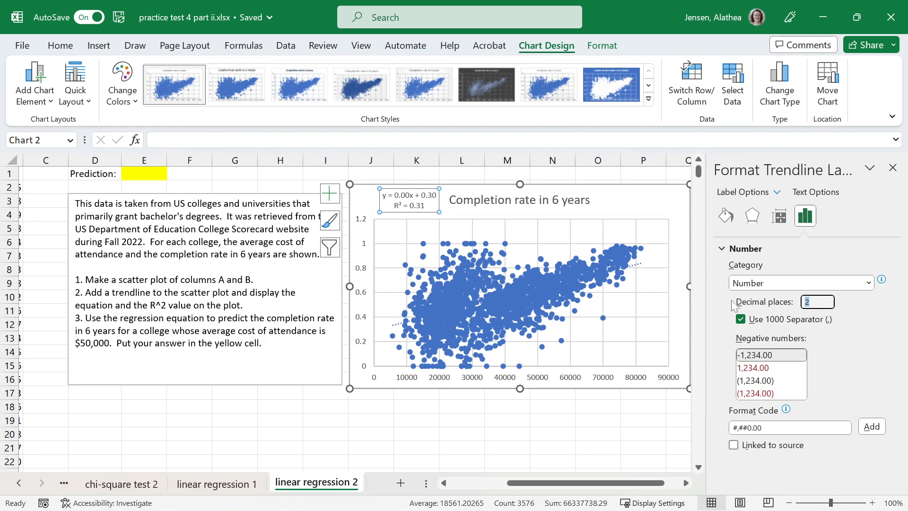
{"action": "type", "text": "3"}
{"action": "key", "text": "Return"}
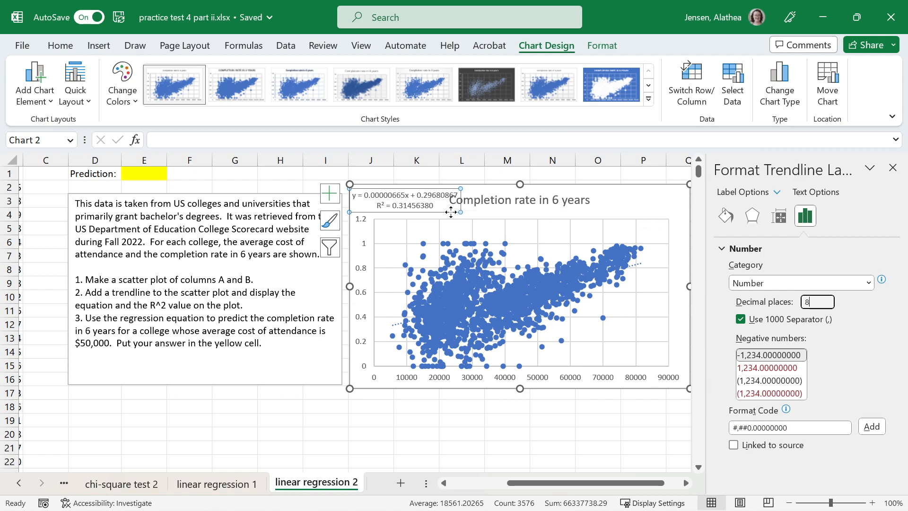
Shift the chart title sideways so it clears the enlarged trendline equation label
{"action": "scroll", "coordinate": [439, 211], "scroll_direction": "up", "scroll_amount": 2}
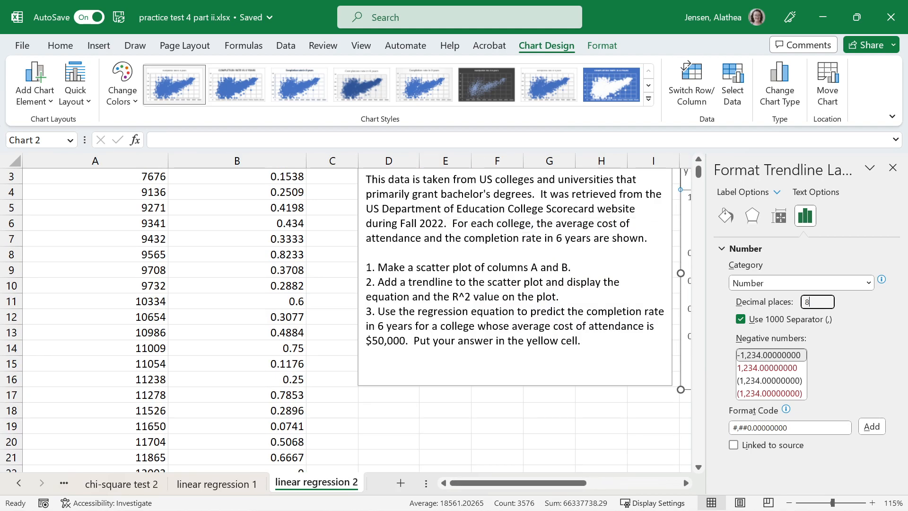
{"action": "scroll", "coordinate": [440, 211], "scroll_direction": "up", "scroll_amount": 1}
{"action": "scroll", "coordinate": [490, 483], "scroll_direction": "down", "scroll_amount": 1}
{"action": "left_click_drag", "start_coordinate": [491, 482], "coordinate": [578, 481]}
{"action": "scroll", "coordinate": [474, 246], "scroll_direction": "up", "scroll_amount": 2}
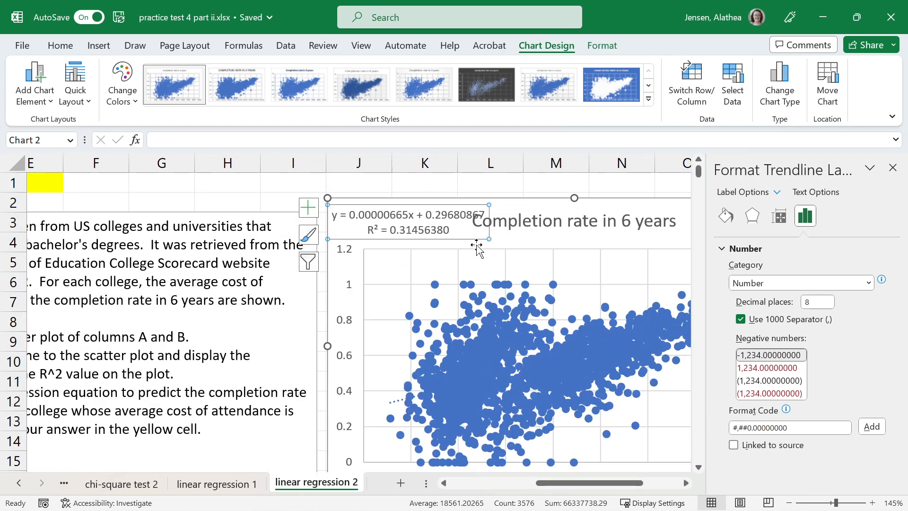
{"action": "left_click", "coordinate": [504, 223]}
{"action": "left_click_drag", "start_coordinate": [506, 233], "coordinate": [559, 239]}
{"action": "left_click", "coordinate": [445, 239]}
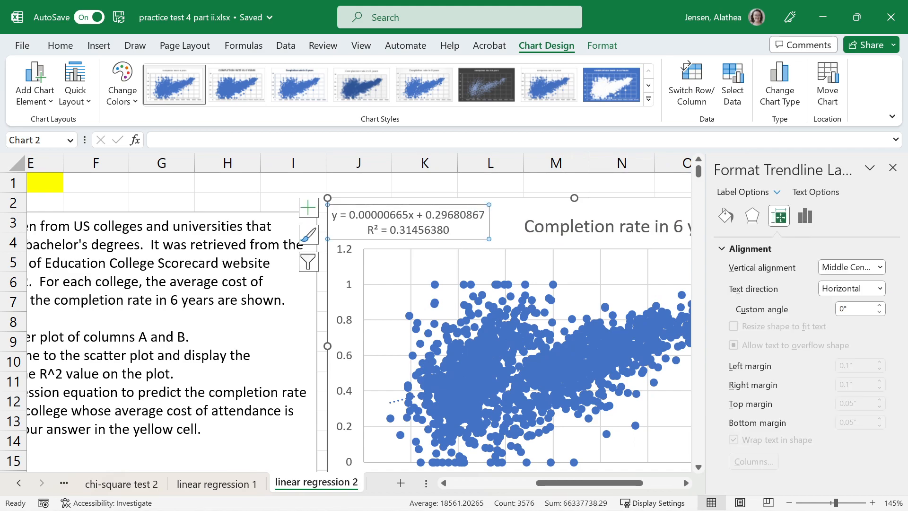
Undo the chart title move and the trendline label's number formatting
{"action": "left_click_drag", "start_coordinate": [569, 484], "coordinate": [570, 484]}
{"action": "left_click", "coordinate": [258, 195]}
{"action": "key", "text": "ctrl+z"}
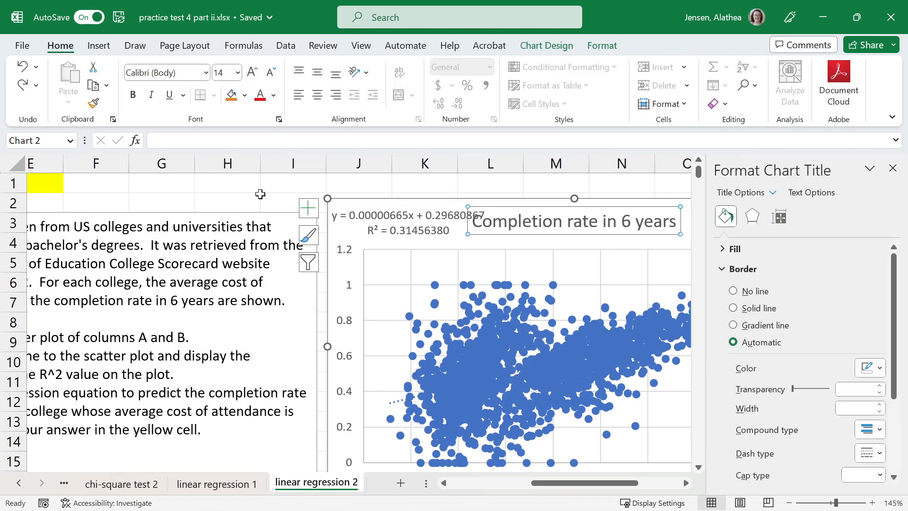
{"action": "scroll", "coordinate": [260, 193], "scroll_direction": "down", "scroll_amount": 3}
{"action": "key", "text": "ctrl+z"}
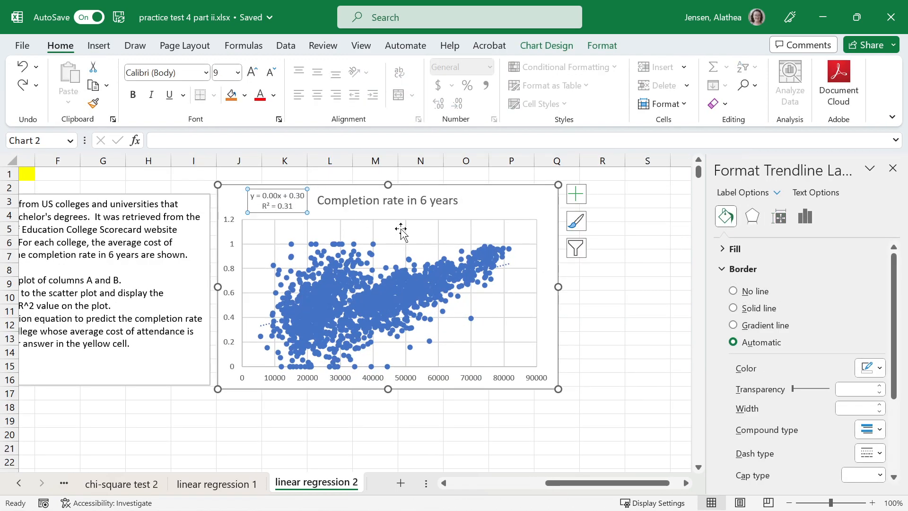
{"action": "key", "text": "ctrl+z"}
{"action": "left_click_drag", "start_coordinate": [623, 483], "coordinate": [544, 483]}
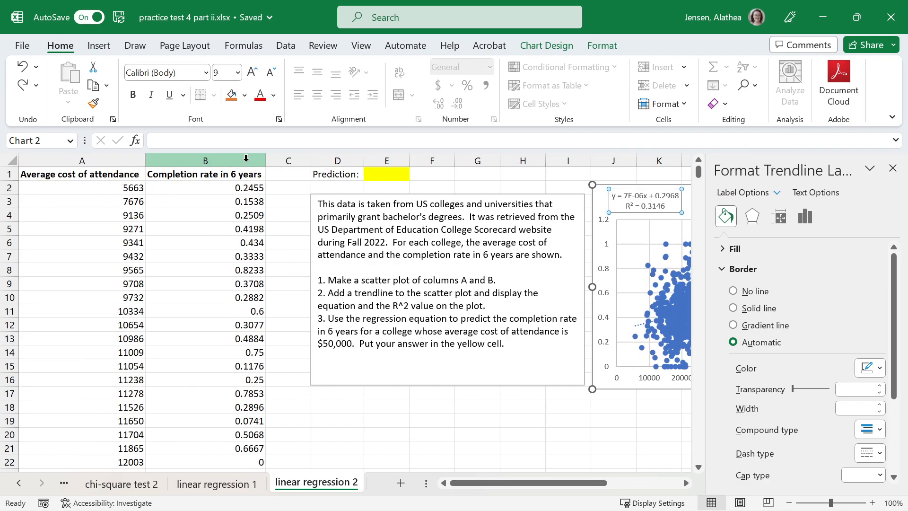
Format column B as Number with 14 decimal places and check whether the trendline equation label changes
{"action": "left_click", "coordinate": [247, 160]}
{"action": "left_click", "coordinate": [490, 67]}
{"action": "left_click", "coordinate": [483, 124]}
{"action": "left_click", "coordinate": [440, 104]}
{"action": "left_click", "coordinate": [440, 104]}
{"action": "left_click", "coordinate": [440, 104]}
{"action": "double_click", "coordinate": [441, 104]}
{"action": "left_click", "coordinate": [441, 105]}
{"action": "left_click", "coordinate": [441, 105]}
{"action": "left_click", "coordinate": [441, 105]}
{"action": "left_click", "coordinate": [443, 106]}
{"action": "left_click", "coordinate": [443, 106]}
{"action": "left_click", "coordinate": [442, 106]}
{"action": "left_click", "coordinate": [442, 106]}
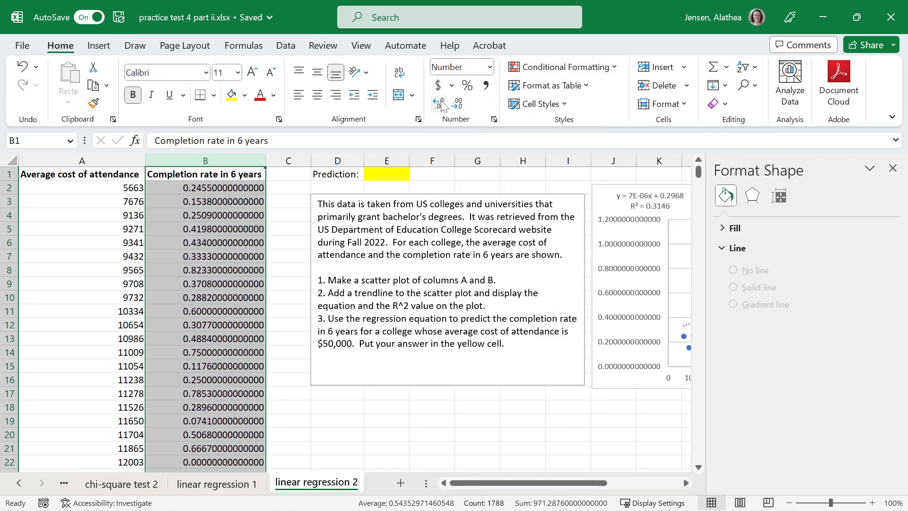
{"action": "left_click", "coordinate": [671, 206]}
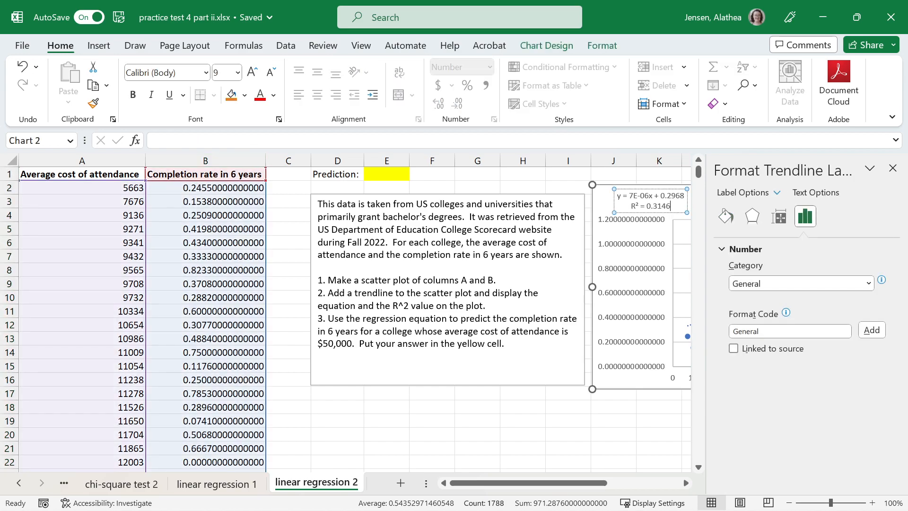
Undo the Number format and all the added decimal places on column B
{"action": "key", "text": "ctrl+z"}
{"action": "key", "text": "ctrl+z"}
{"action": "key", "text": "ctrl+z"}
{"action": "key", "text": "ctrl+z"}
{"action": "key", "text": "ctrl+z"}
{"action": "key", "text": "ctrl+z"}
{"action": "key", "text": "ctrl+z"}
{"action": "key", "text": "ctrl+z"}
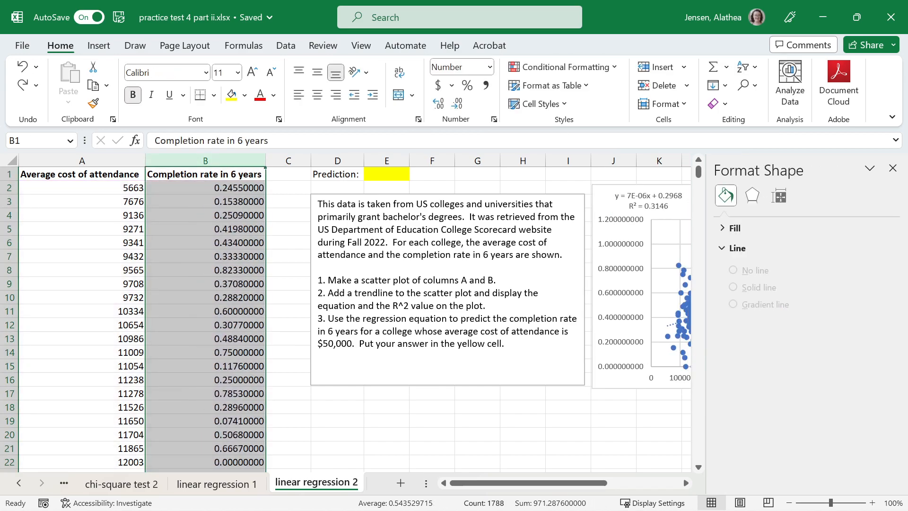
{"action": "key", "text": "ctrl+z"}
{"action": "key", "text": "ctrl+z"}
{"action": "key", "text": "ctrl+z"}
{"action": "key", "text": "ctrl+z"}
{"action": "key", "text": "ctrl+z"}
{"action": "key", "text": "ctrl+z"}
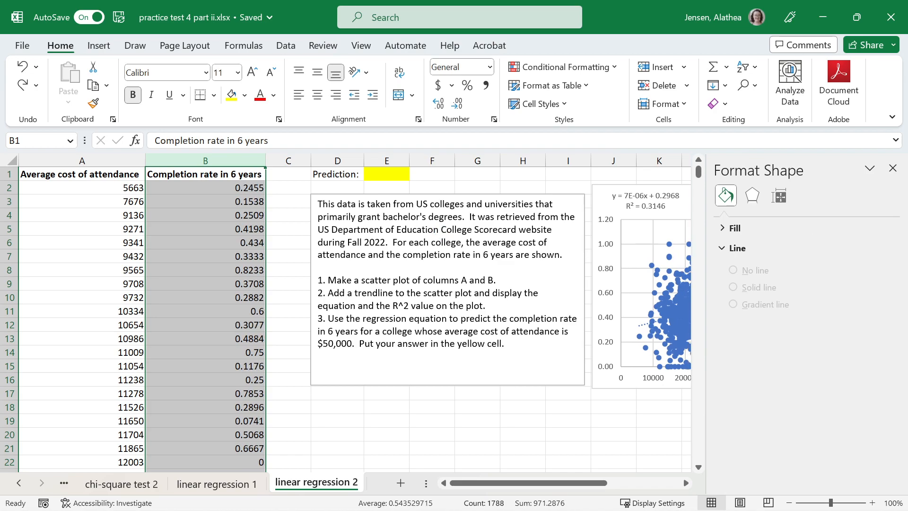
{"action": "key", "text": "ctrl+z"}
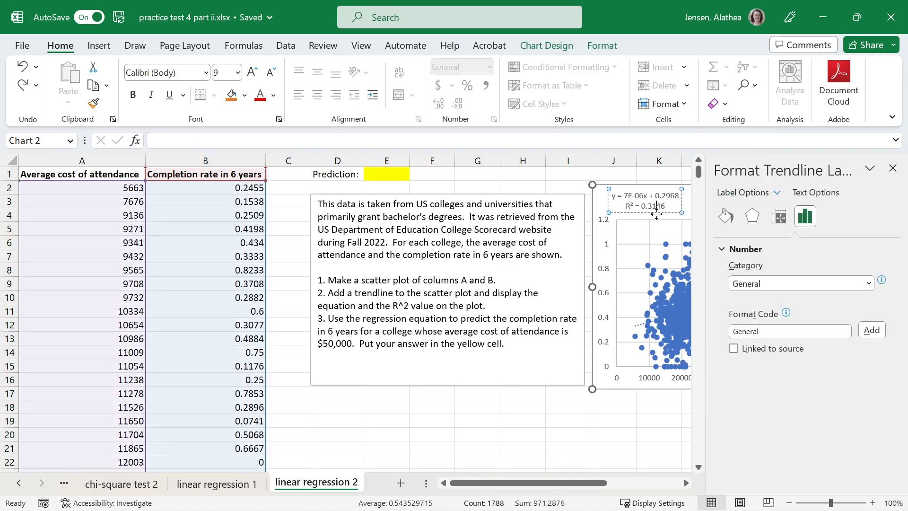
{"action": "left_click_drag", "start_coordinate": [580, 486], "coordinate": [647, 486]}
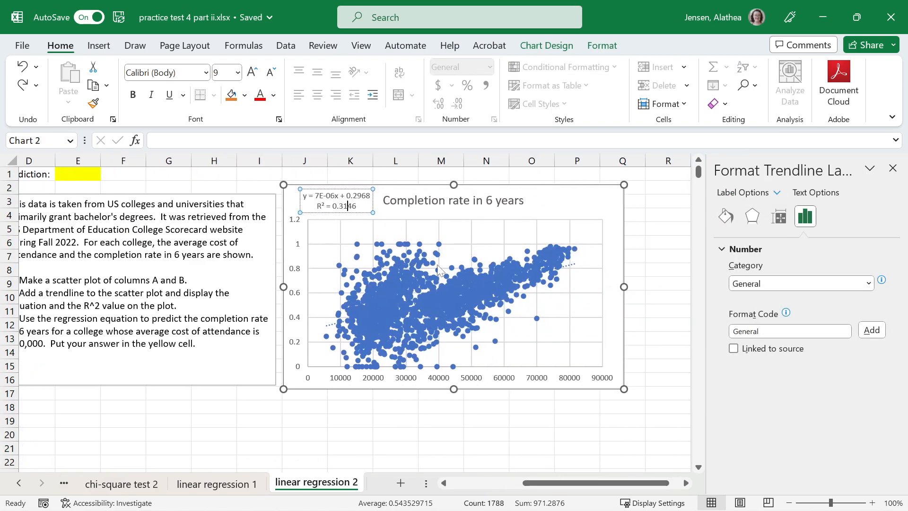
Format the trendline equation label's numbers as Number with 10 decimal places
{"action": "right_click", "coordinate": [373, 208]}
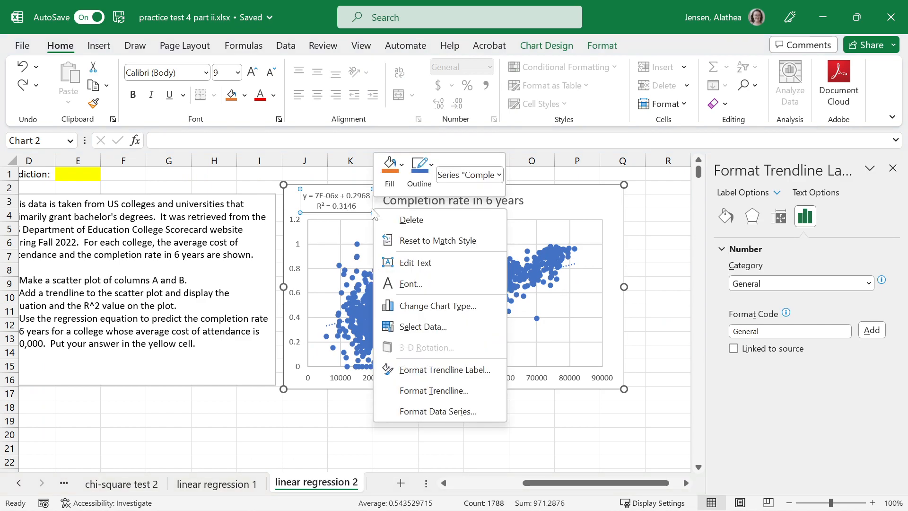
{"action": "left_click", "coordinate": [448, 374]}
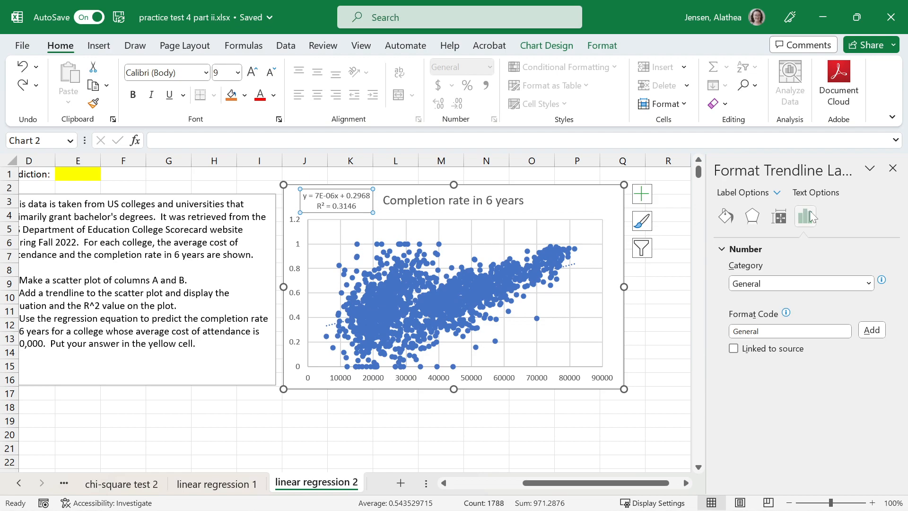
{"action": "left_click", "coordinate": [779, 216]}
{"action": "left_click", "coordinate": [752, 216]}
{"action": "scroll", "coordinate": [703, 219], "scroll_direction": "down", "scroll_amount": 6}
{"action": "left_click_drag", "start_coordinate": [701, 178], "coordinate": [697, 143]}
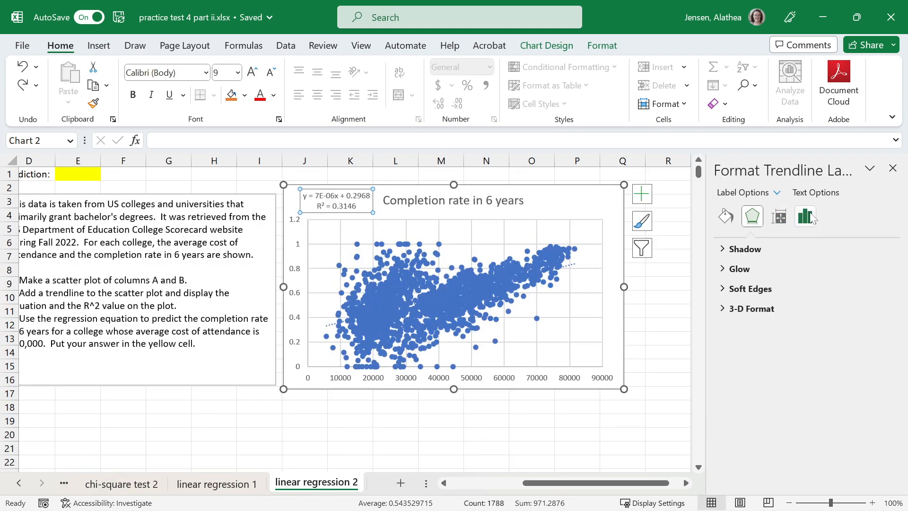
{"action": "left_click", "coordinate": [805, 216]}
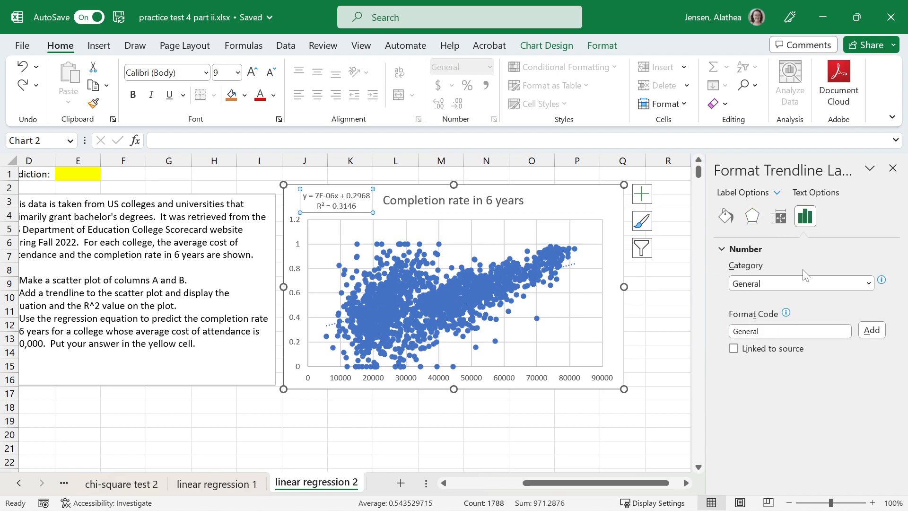
{"action": "left_click", "coordinate": [793, 285]}
{"action": "left_click", "coordinate": [778, 315]}
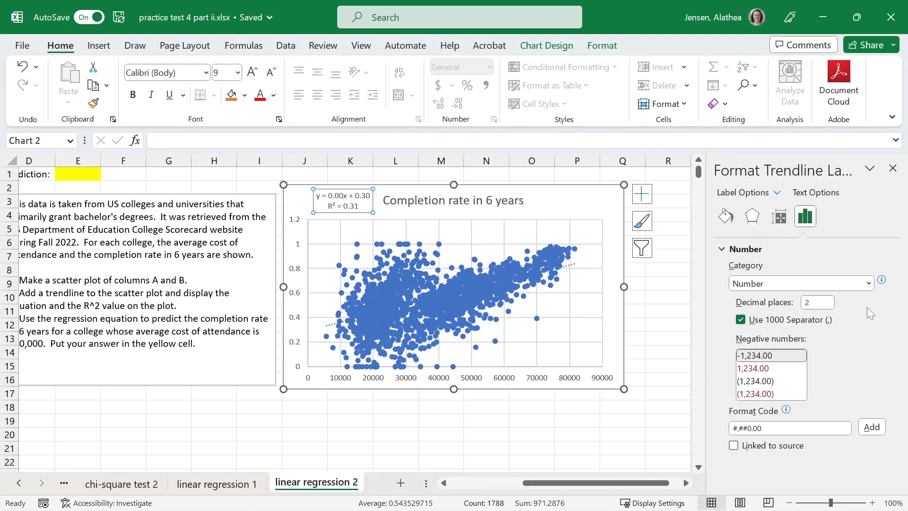
{"action": "left_click_drag", "start_coordinate": [814, 303], "coordinate": [794, 309]}
{"action": "type", "text": "8"}
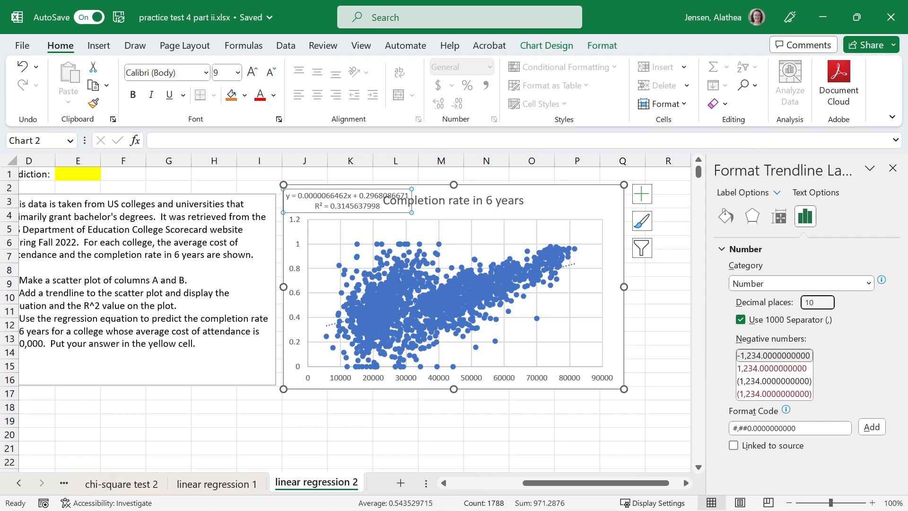
Shift the chart title sideways clear of the trendline equation label and enlarge the label's font by four size increments
{"action": "left_click", "coordinate": [517, 201]}
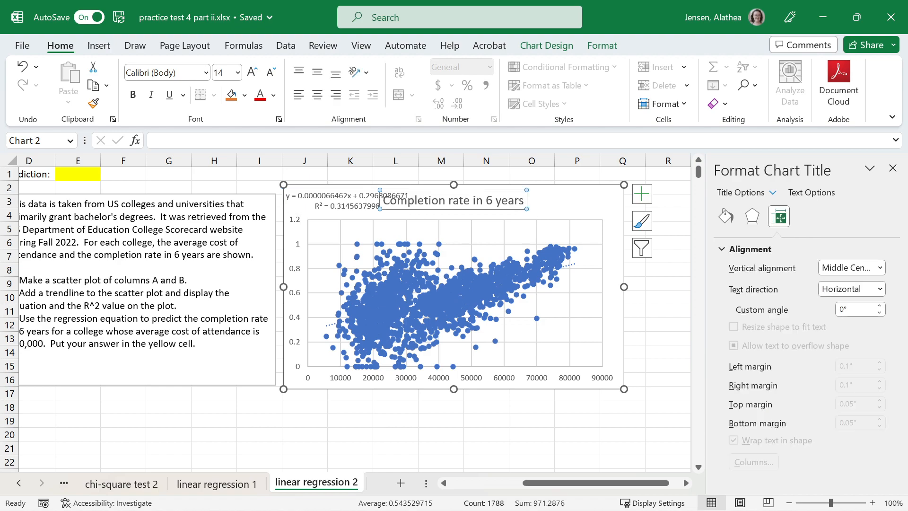
{"action": "left_click_drag", "start_coordinate": [456, 211], "coordinate": [530, 210]}
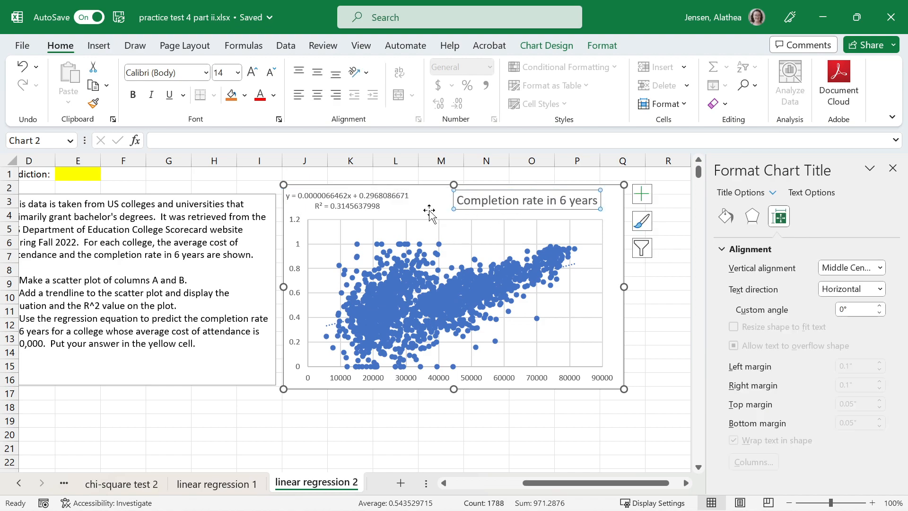
{"action": "left_click", "coordinate": [348, 211]}
{"action": "left_click", "coordinate": [252, 71]}
{"action": "left_click", "coordinate": [252, 72]}
{"action": "left_click", "coordinate": [252, 72]}
{"action": "left_click", "coordinate": [252, 72]}
{"action": "left_click_drag", "start_coordinate": [503, 208], "coordinate": [525, 209]}
Close the formatting pane and reread task 3 about the $50,000 prediction with the sheet enlarged
{"action": "left_click_drag", "start_coordinate": [591, 484], "coordinate": [558, 487]}
{"action": "left_click", "coordinate": [239, 179]}
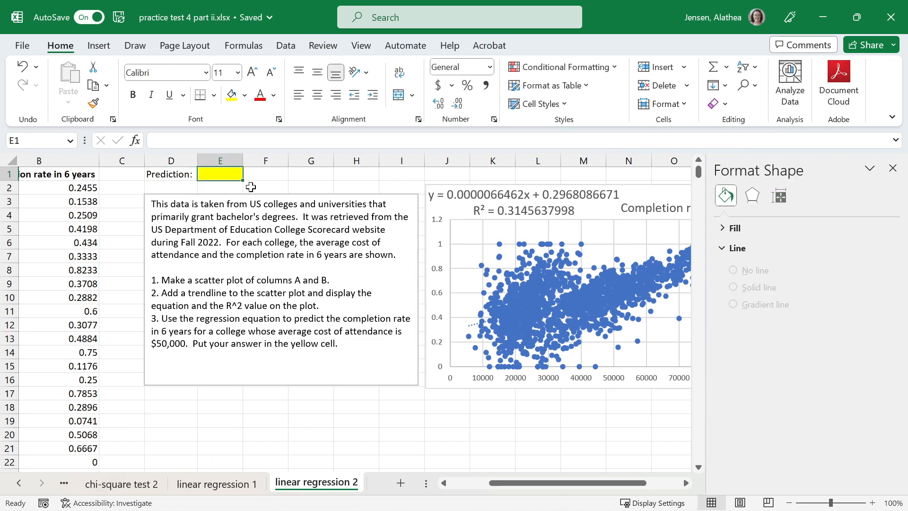
{"action": "scroll", "coordinate": [250, 187], "scroll_direction": "up", "scroll_amount": 3, "text": "ctrl"}
{"action": "left_click_drag", "start_coordinate": [473, 478], "coordinate": [551, 489]}
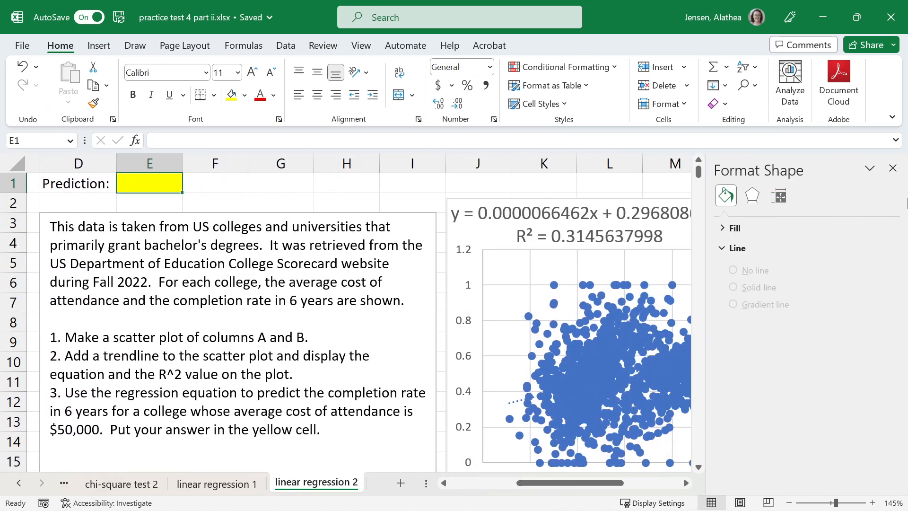
{"action": "left_click", "coordinate": [893, 168]}
{"action": "left_click_drag", "start_coordinate": [64, 411], "coordinate": [320, 429]}
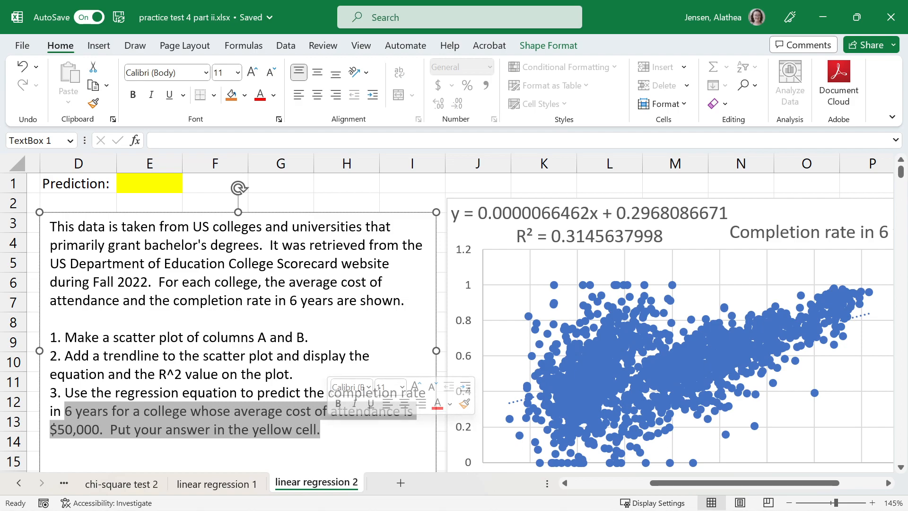
{"action": "left_click", "coordinate": [323, 431]}
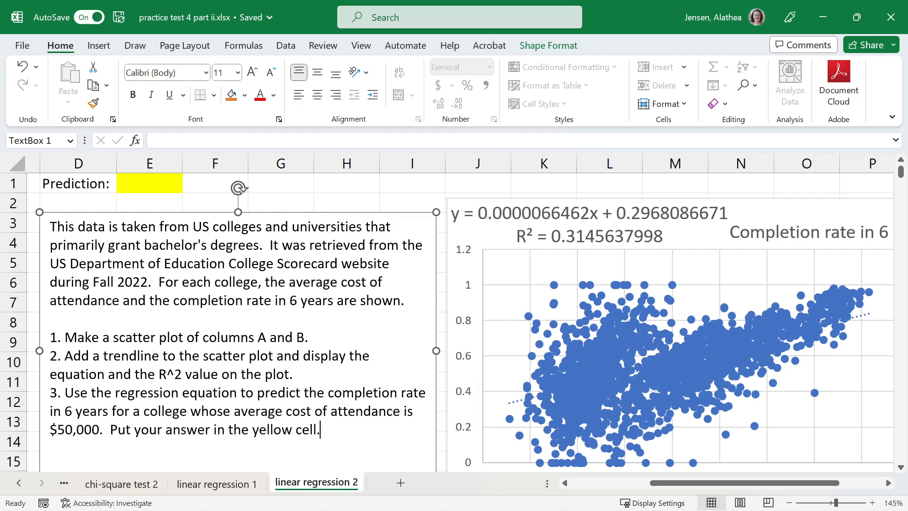
Enter the prediction formula =0.0000066462*50000+0.2968086671 in the yellow cell E1
{"action": "left_click", "coordinate": [155, 185]}
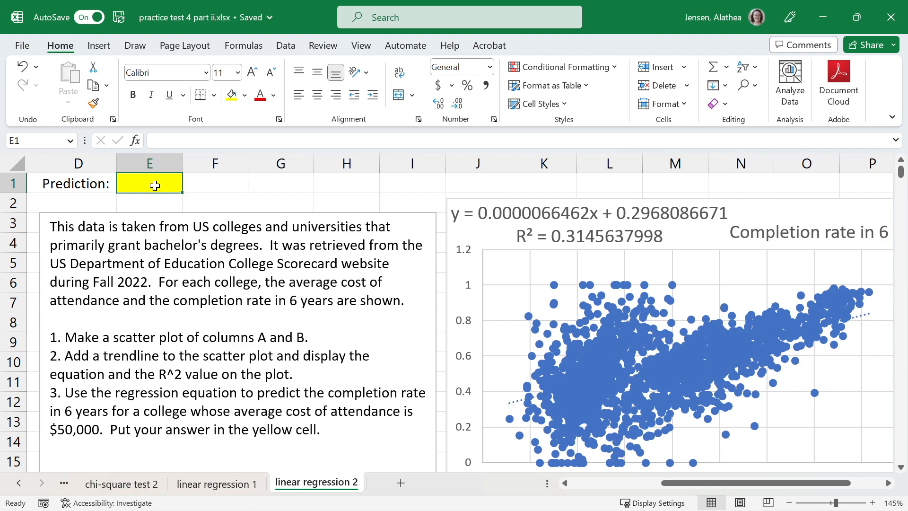
{"action": "type", "text": "=0.000"}
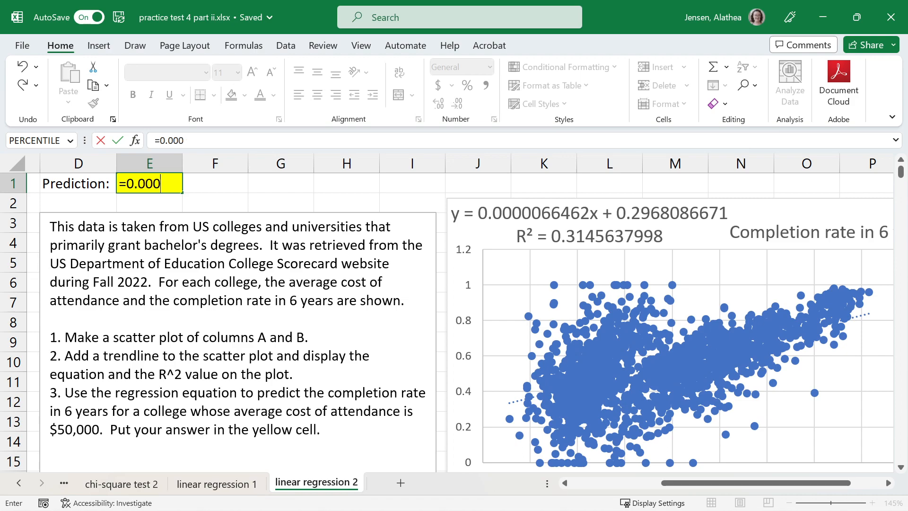
{"action": "type", "text": "0066462*"}
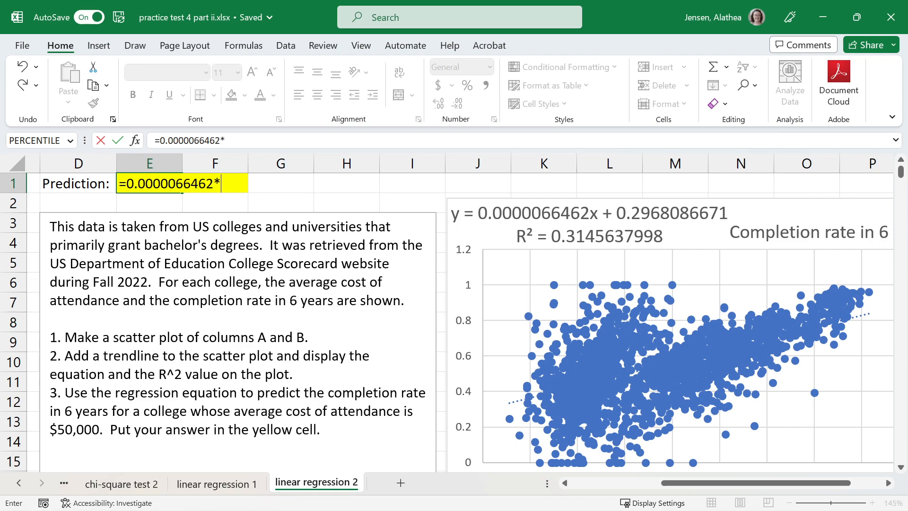
{"action": "type", "text": "50000"}
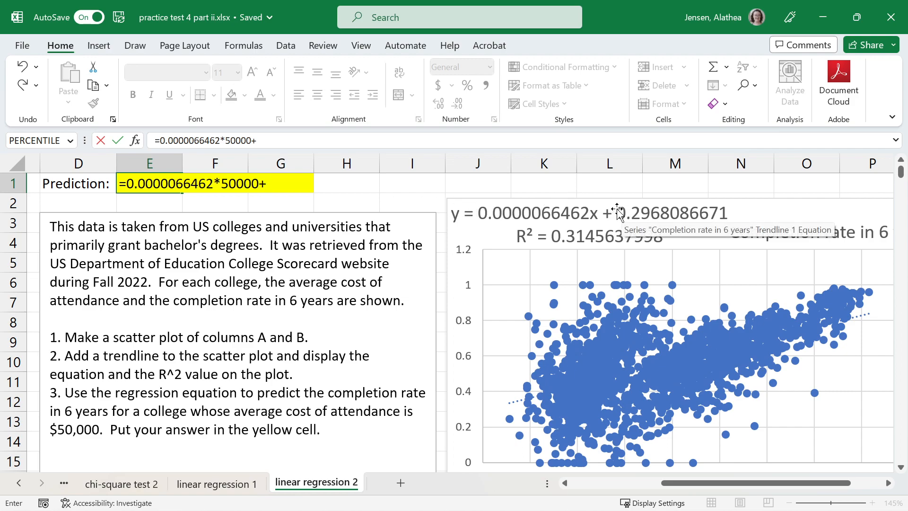
{"action": "type", "text": "+0.29680"}
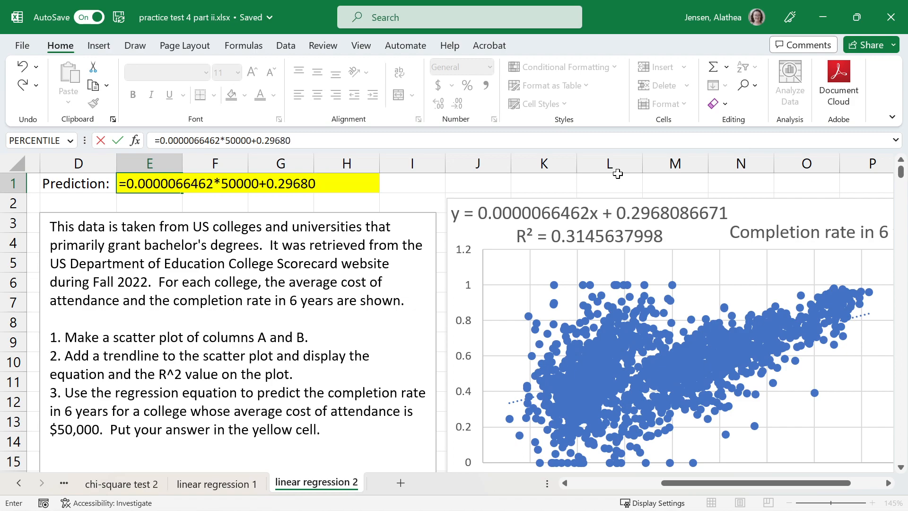
{"action": "type", "text": "86671"}
{"action": "key", "text": "Return"}
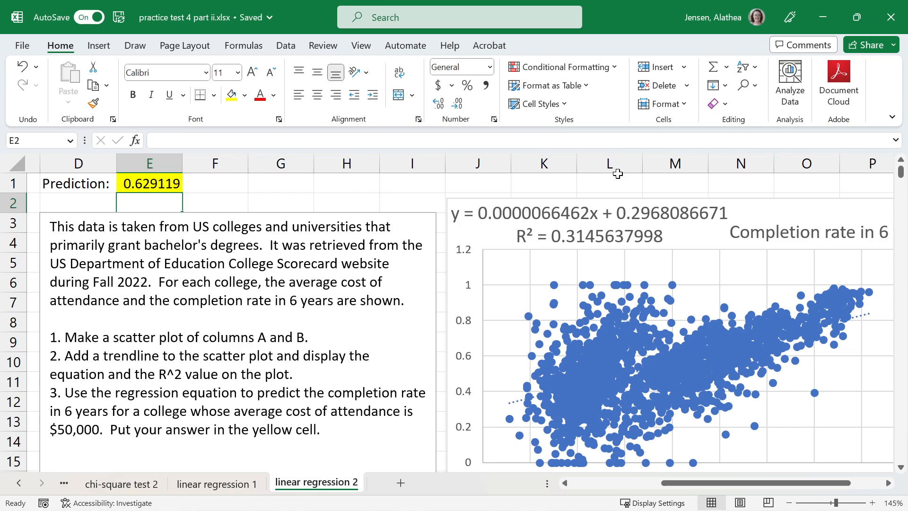
Restyle the scatter plot's trendline as a solid orange line with a heavier weight
{"action": "left_click", "coordinate": [141, 186]}
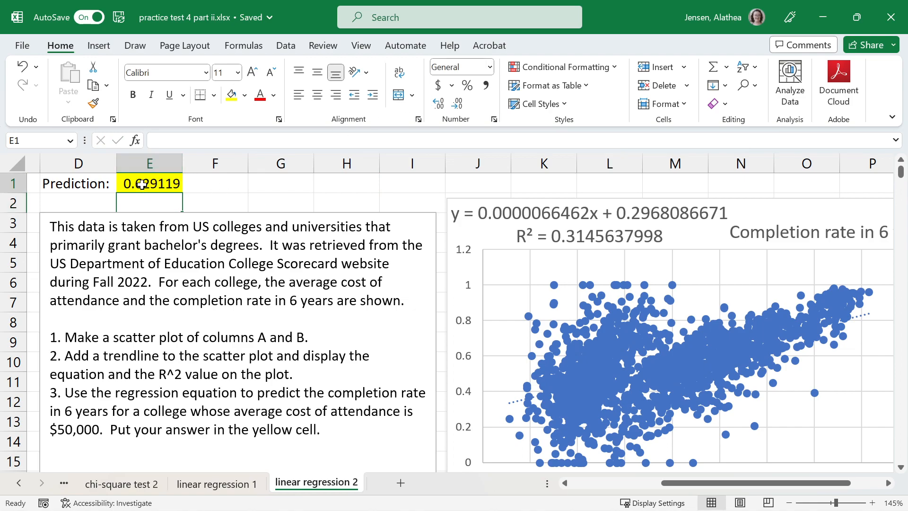
{"action": "scroll", "coordinate": [803, 446], "scroll_direction": "down", "scroll_amount": 1}
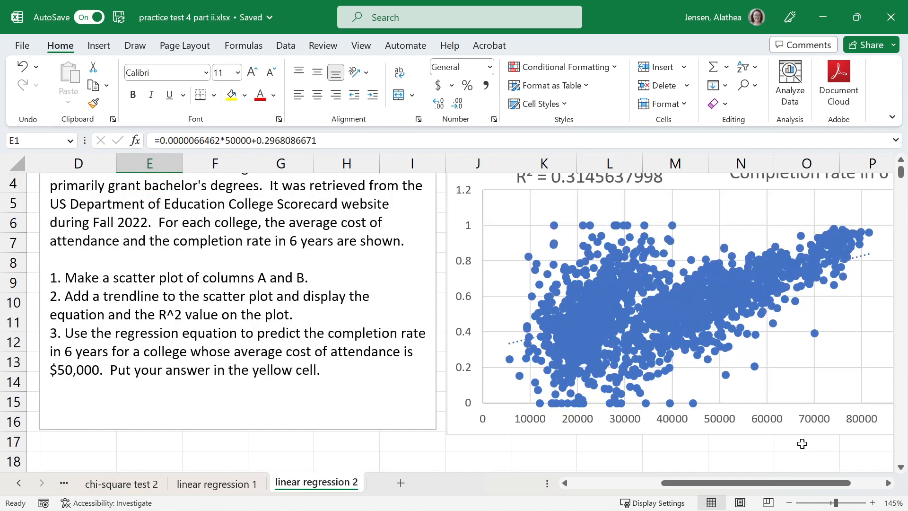
{"action": "left_click_drag", "start_coordinate": [796, 487], "coordinate": [815, 487]}
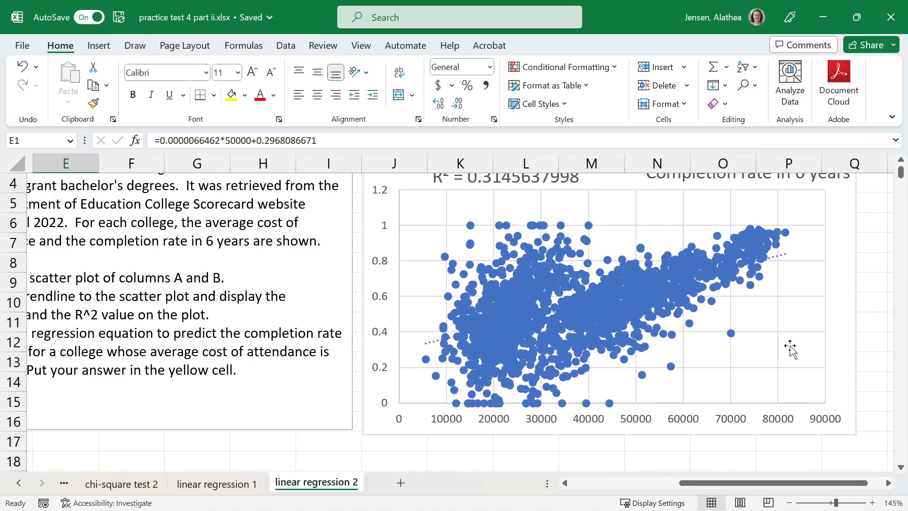
{"action": "left_click", "coordinate": [784, 254]}
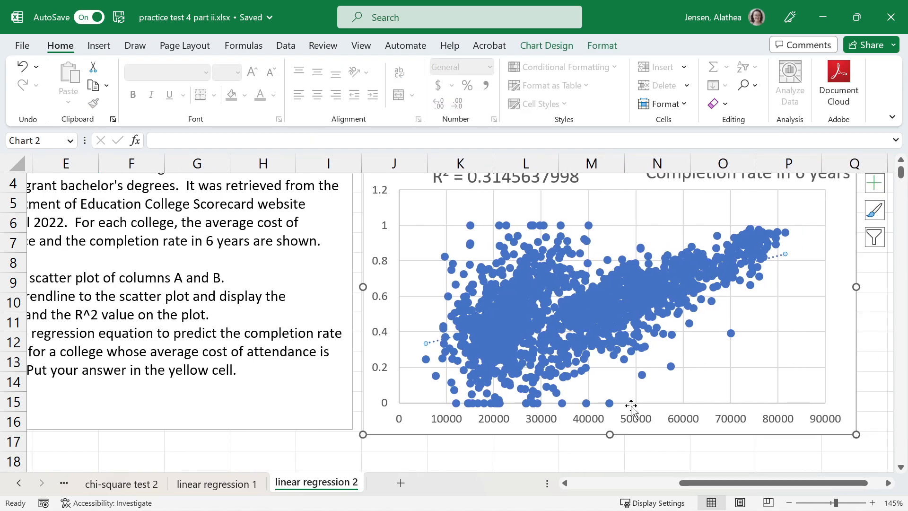
{"action": "left_click", "coordinate": [597, 44]}
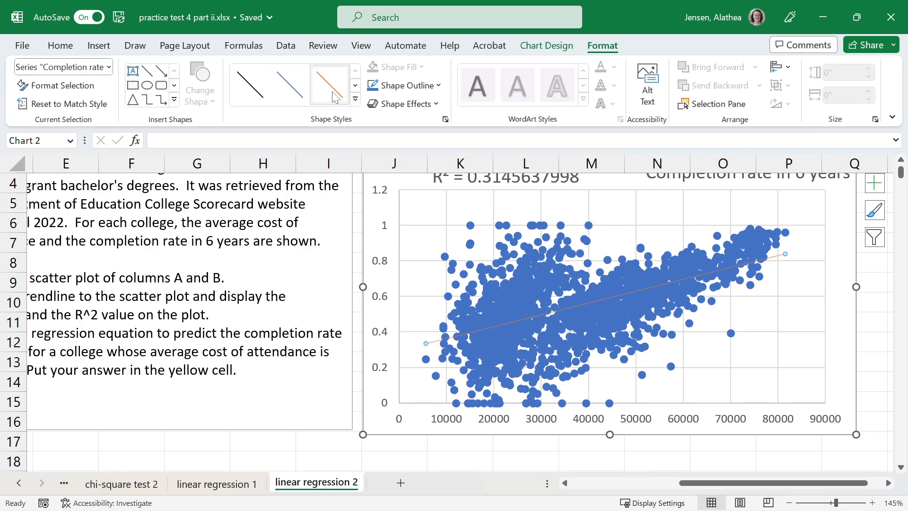
{"action": "left_click", "coordinate": [407, 85]}
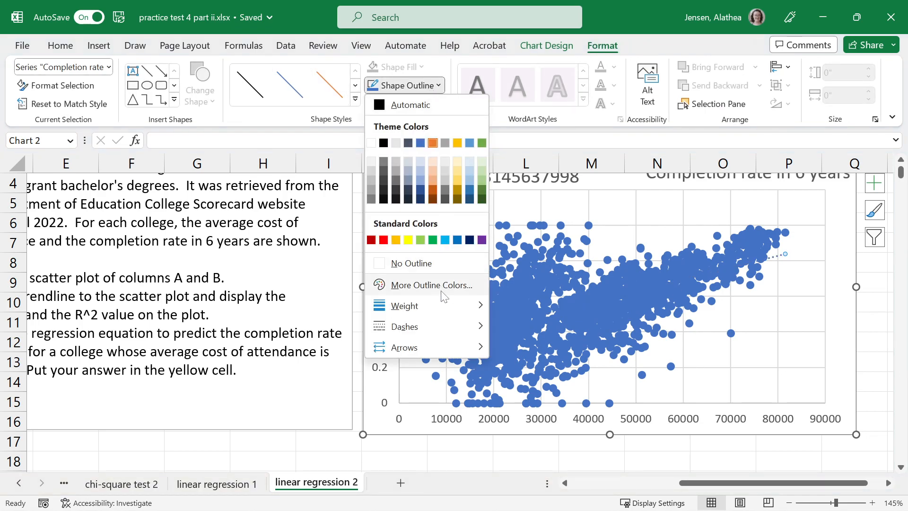
{"action": "mouse_move", "coordinate": [411, 306]}
{"action": "left_click", "coordinate": [544, 398]}
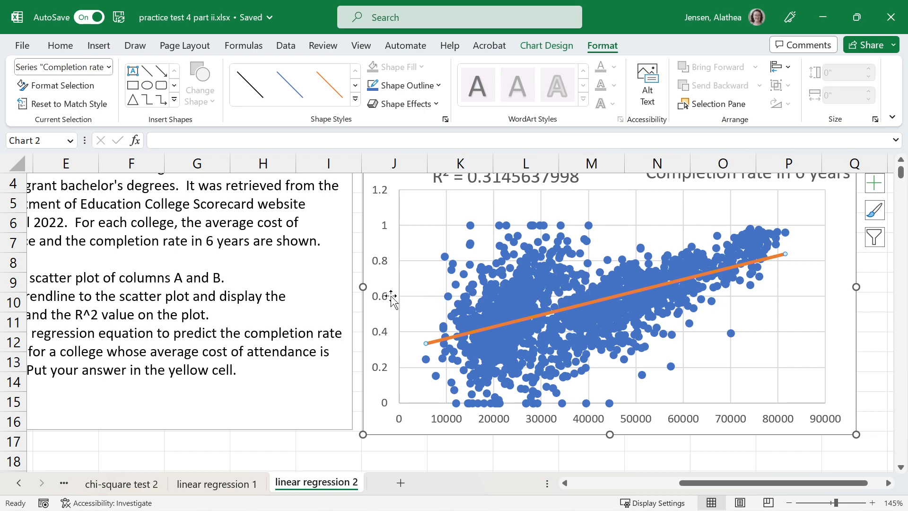
Review the prediction in cell E1 against the chart and the attendance cost and completion rate columns
{"action": "scroll", "coordinate": [405, 301], "scroll_direction": "up", "scroll_amount": 1}
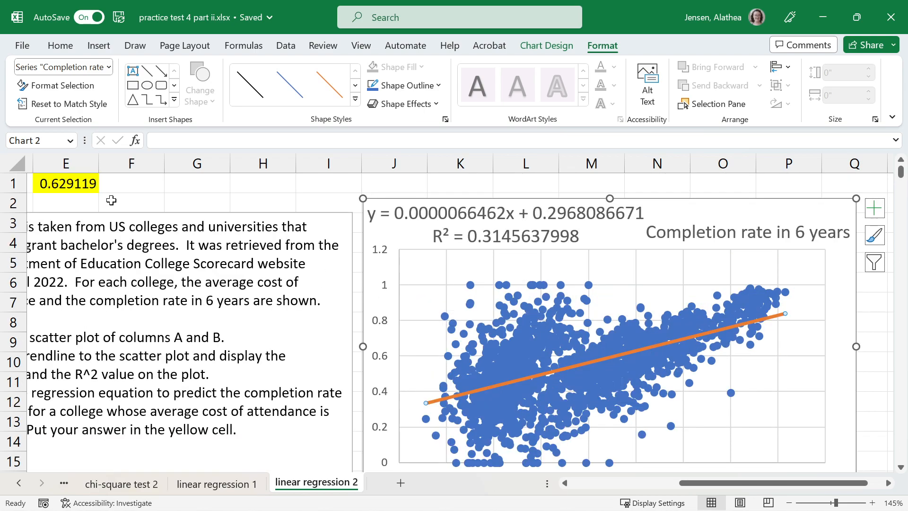
{"action": "left_click", "coordinate": [88, 185]}
{"action": "left_click_drag", "start_coordinate": [833, 484], "coordinate": [710, 487]}
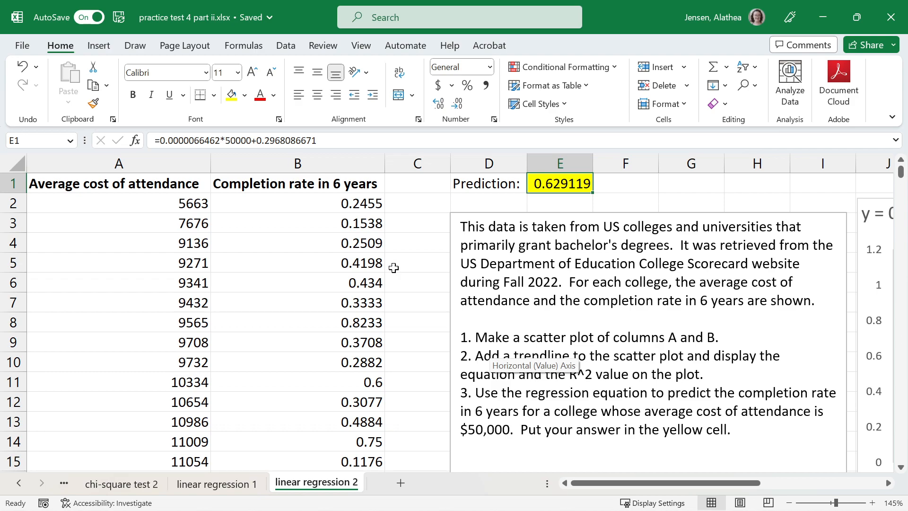
{"action": "left_click", "coordinate": [420, 203]}
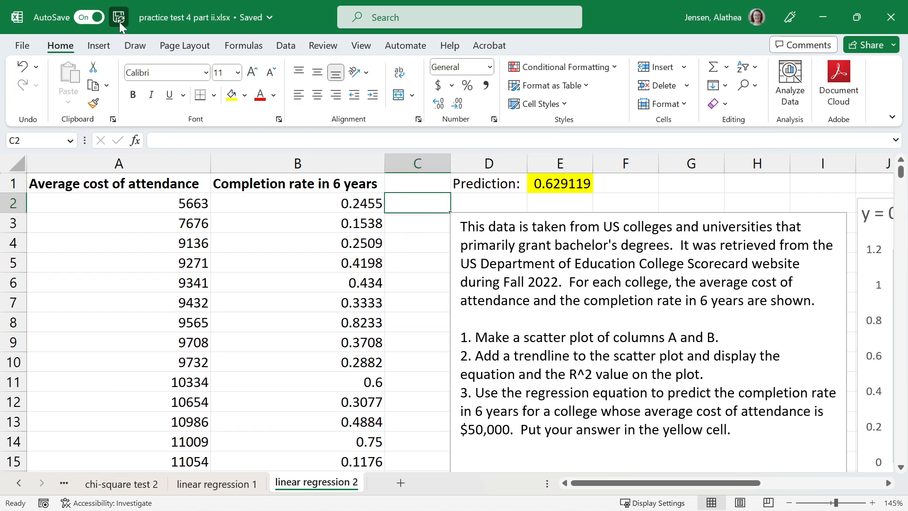